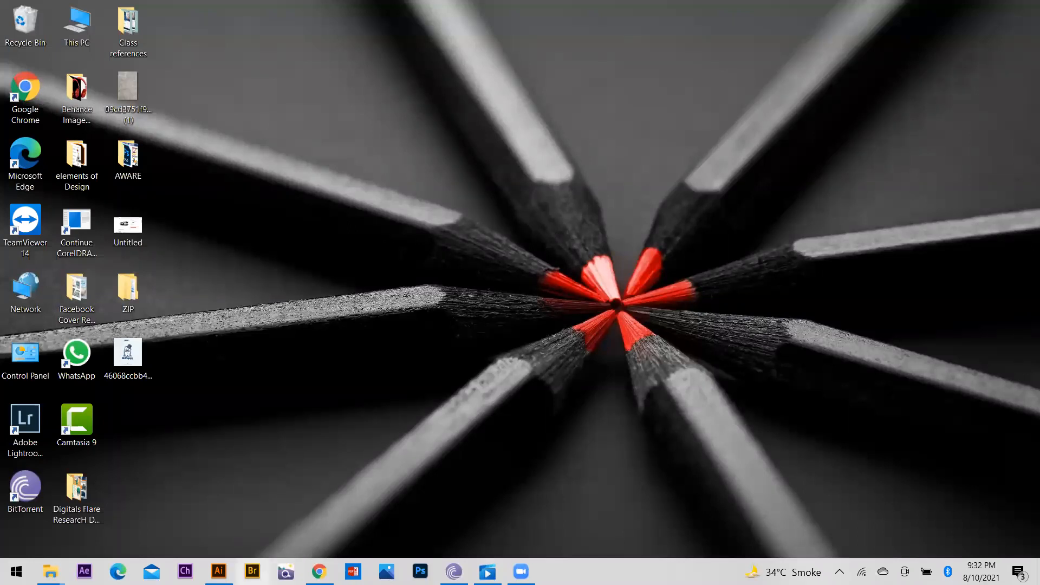
Step: Switch to Illustrator, confirm gridlines every 60 px in the Guides & Grid preferences, and show the document grid
left_click(219, 571)
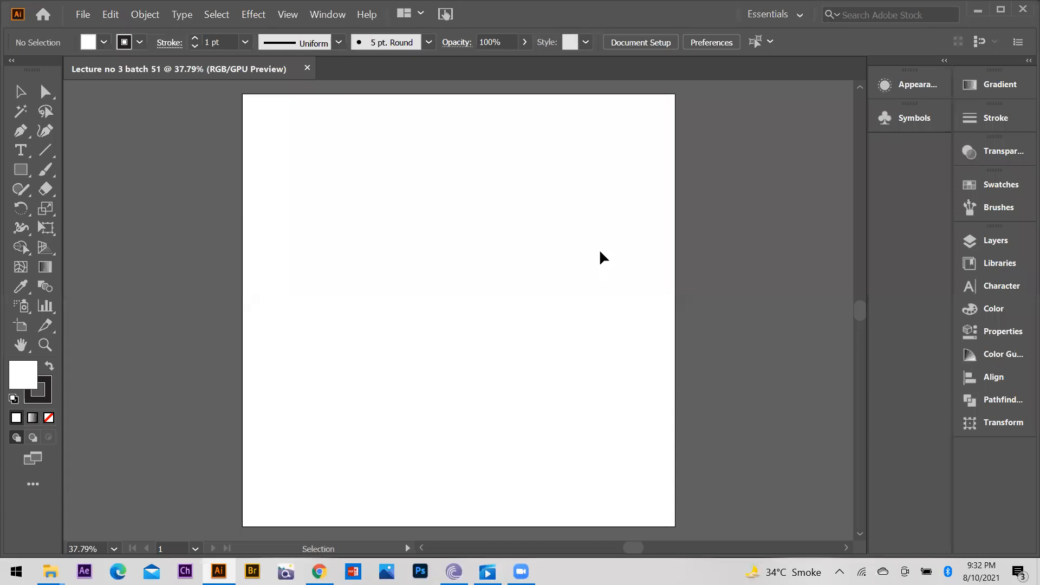
left_click(109, 17)
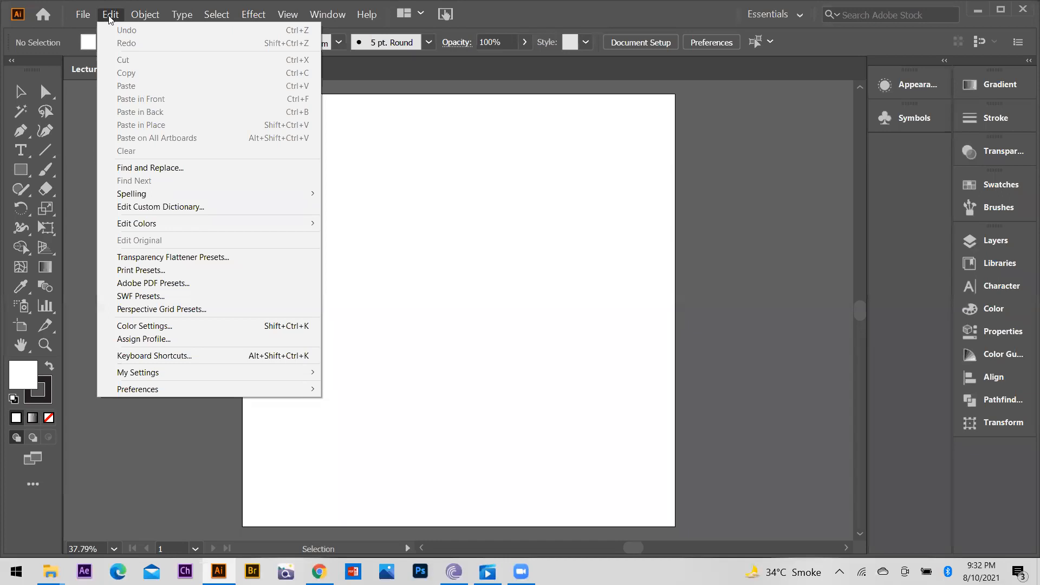
mouse_move(187, 387)
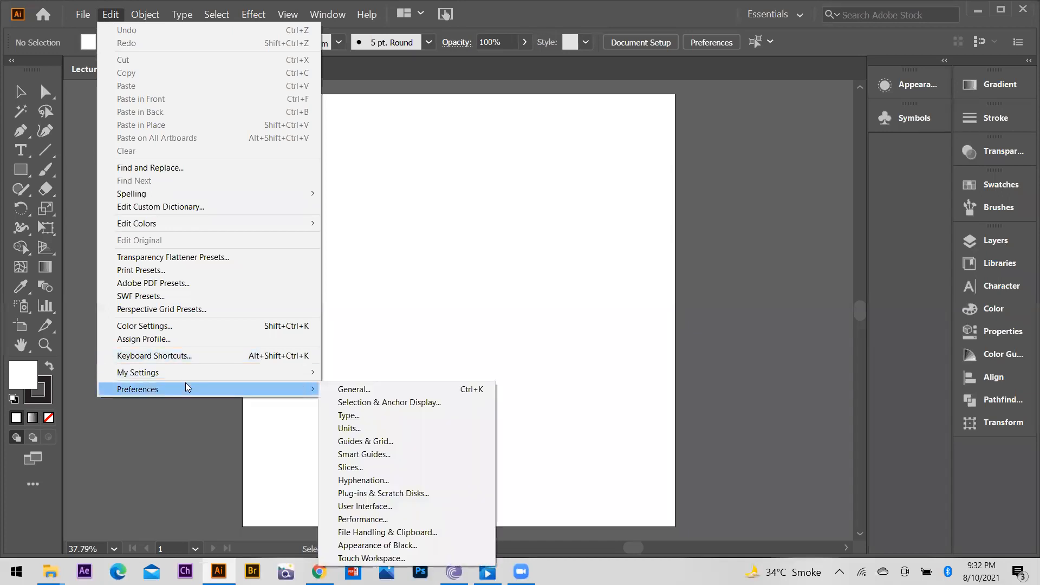
left_click(363, 445)
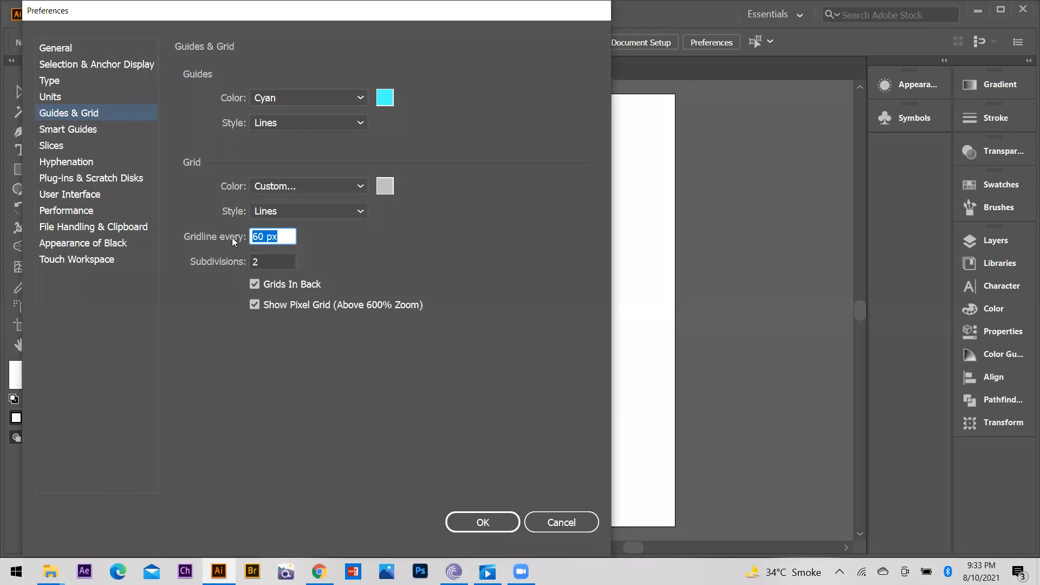
left_click(265, 238)
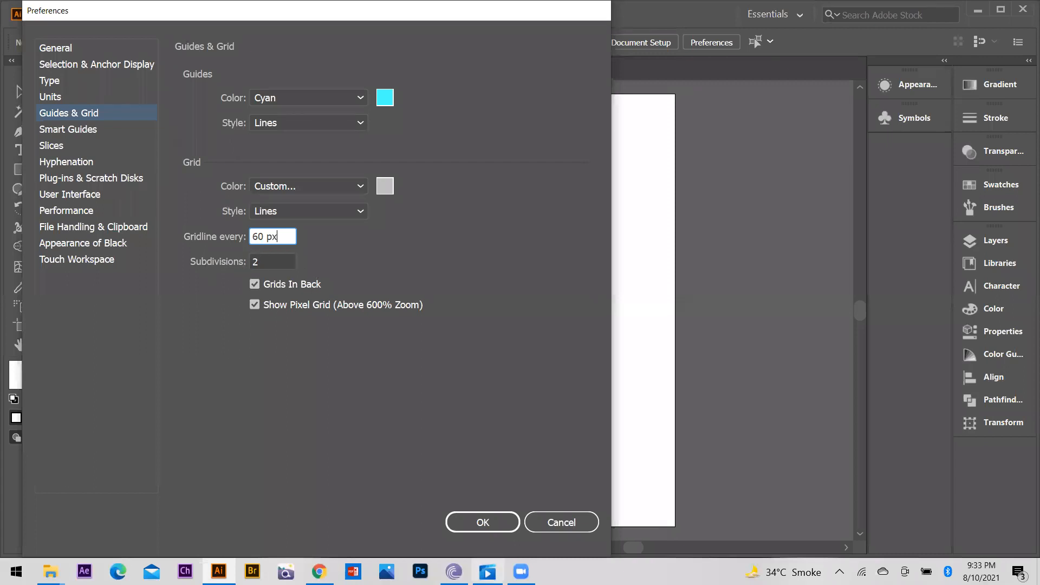
left_click(462, 521)
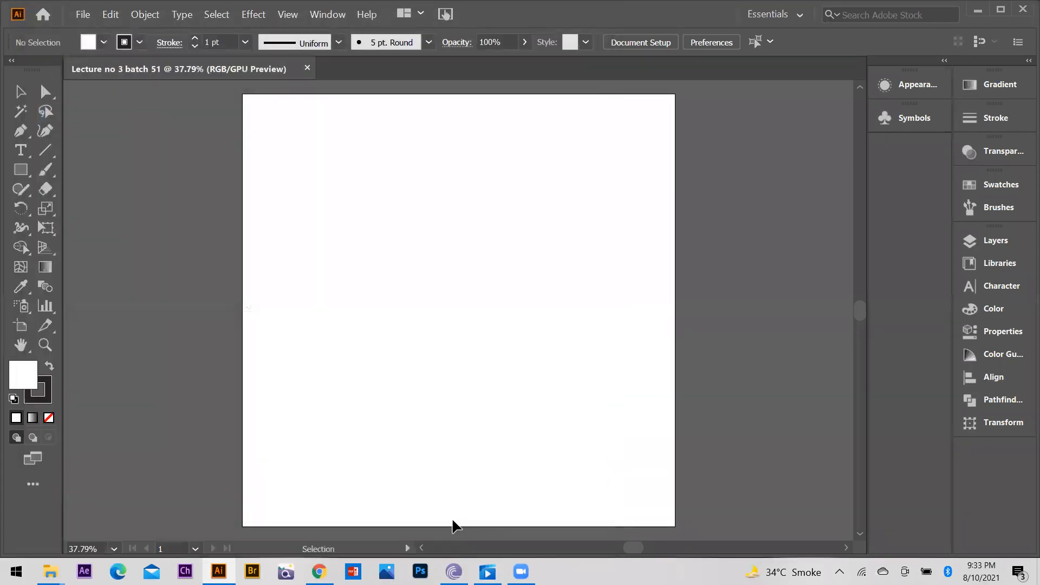
left_click(283, 16)
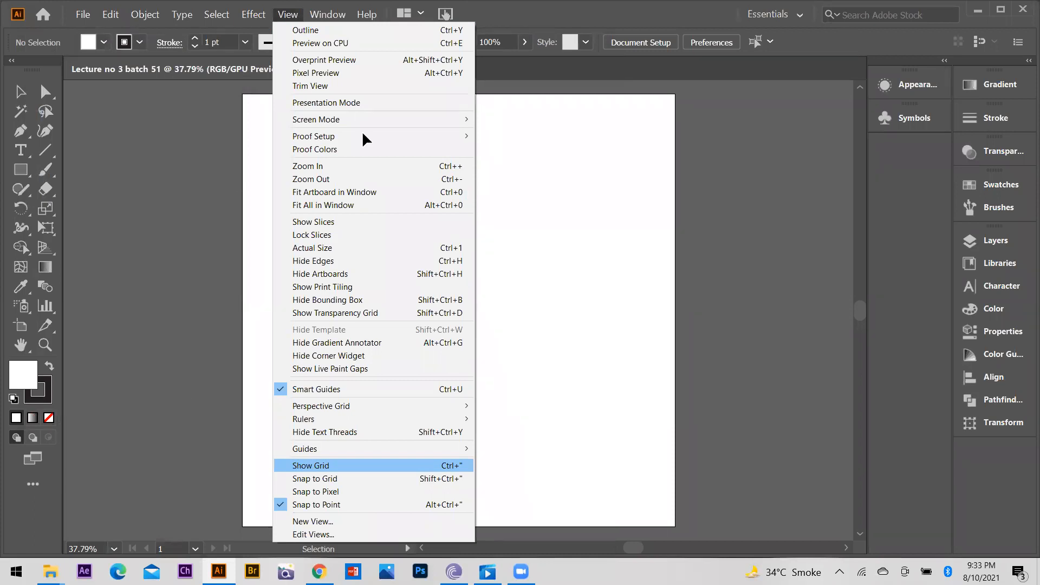
left_click(297, 466)
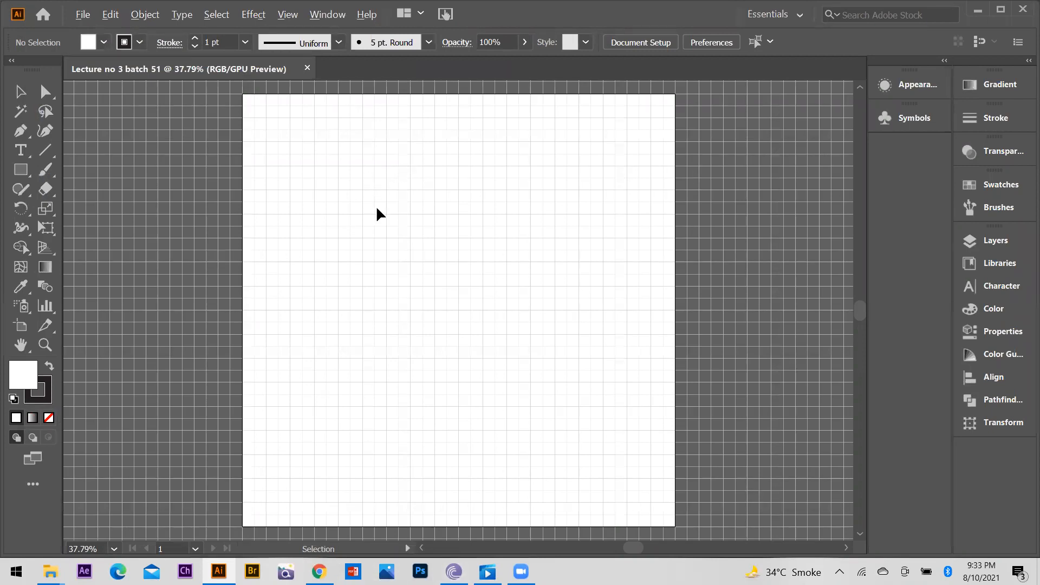
Step: Draw a square that fills exactly one grid cell and remove its fill
scroll(379, 211, "up", 5)
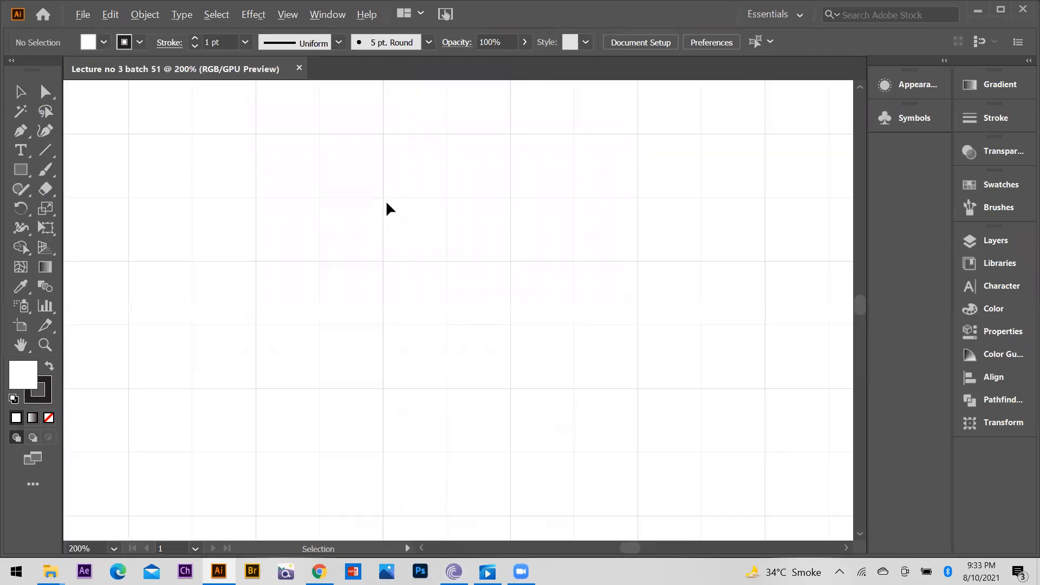
left_click(21, 171)
left_click_drag(256, 132, 384, 261)
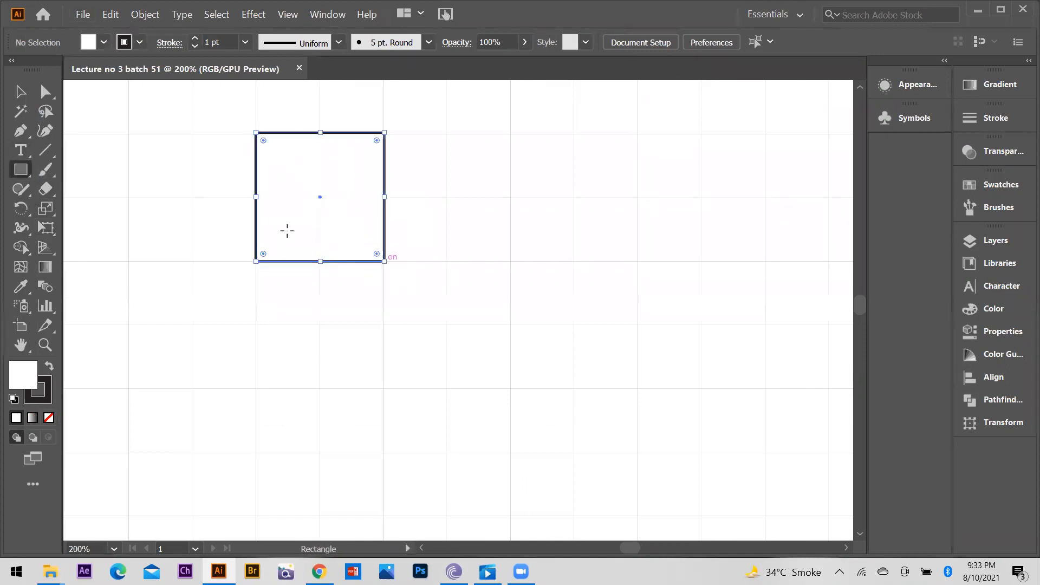
left_click(48, 417)
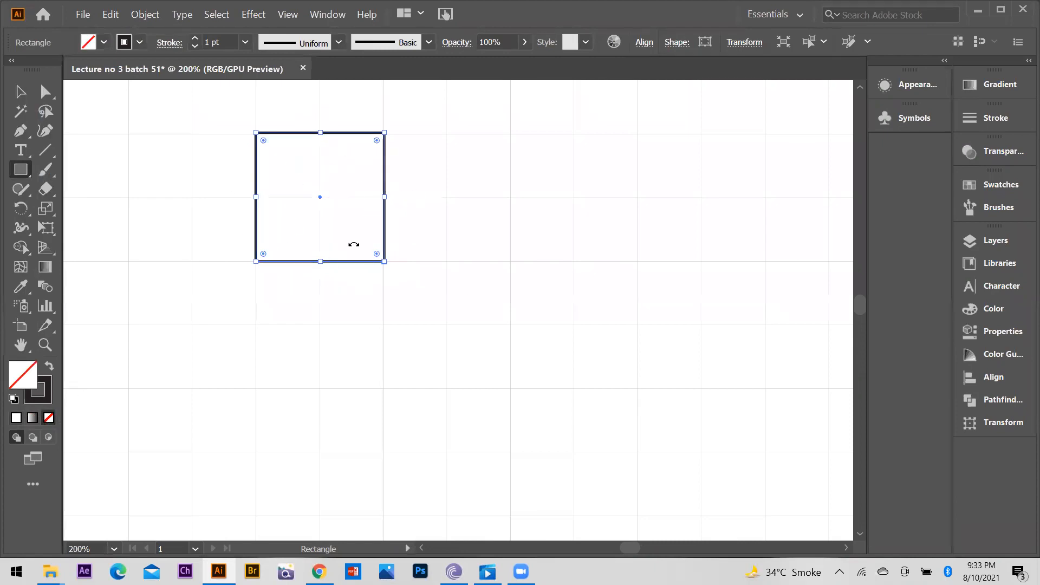
Step: Delete the unfilled square from the artboard
scroll(278, 254, "down", 2)
scroll(304, 244, "down", 1)
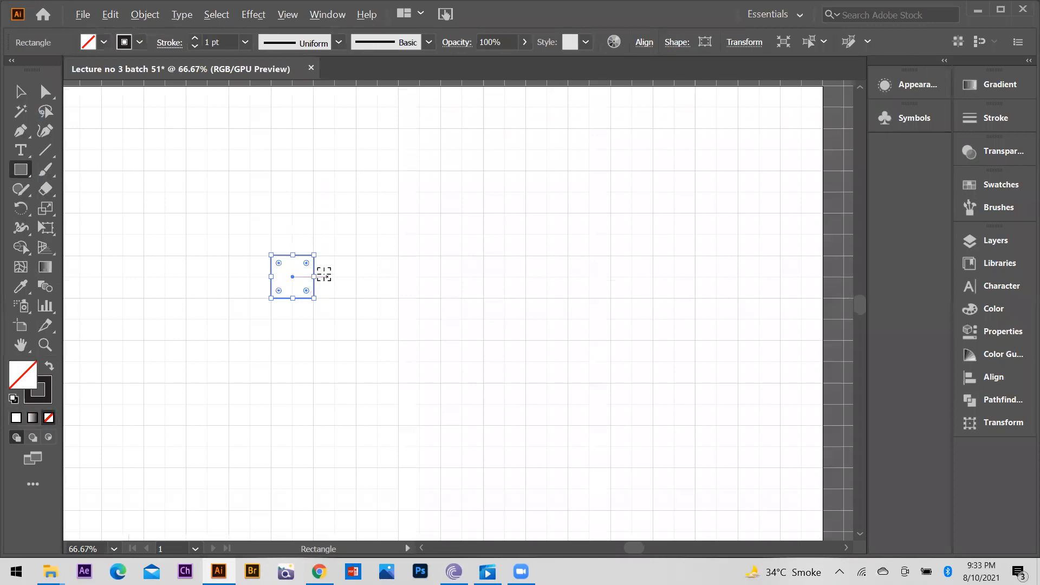
scroll(325, 274, "up", 1)
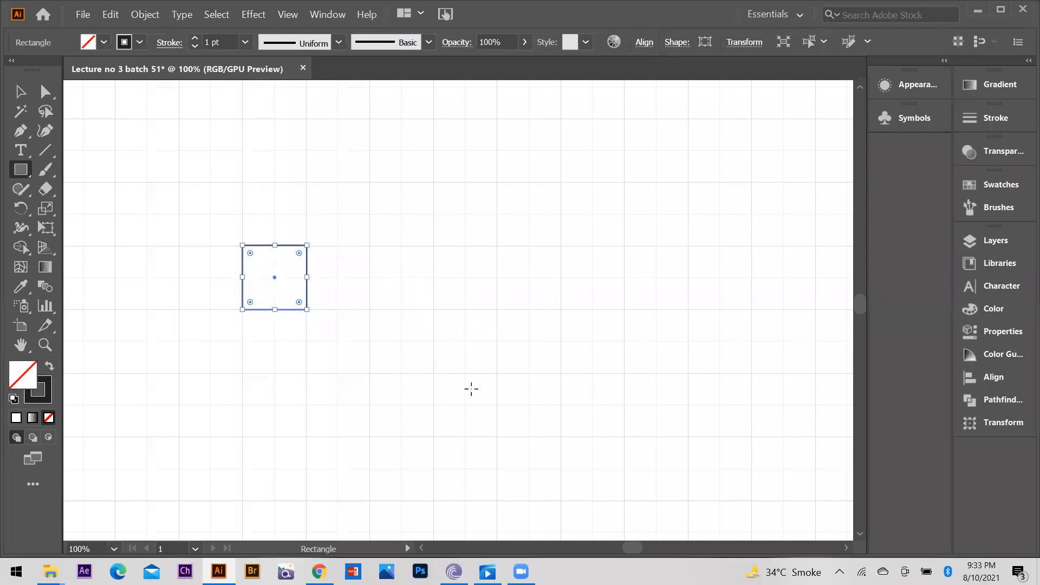
scroll(541, 294, "down", 3)
scroll(564, 323, "up", 2)
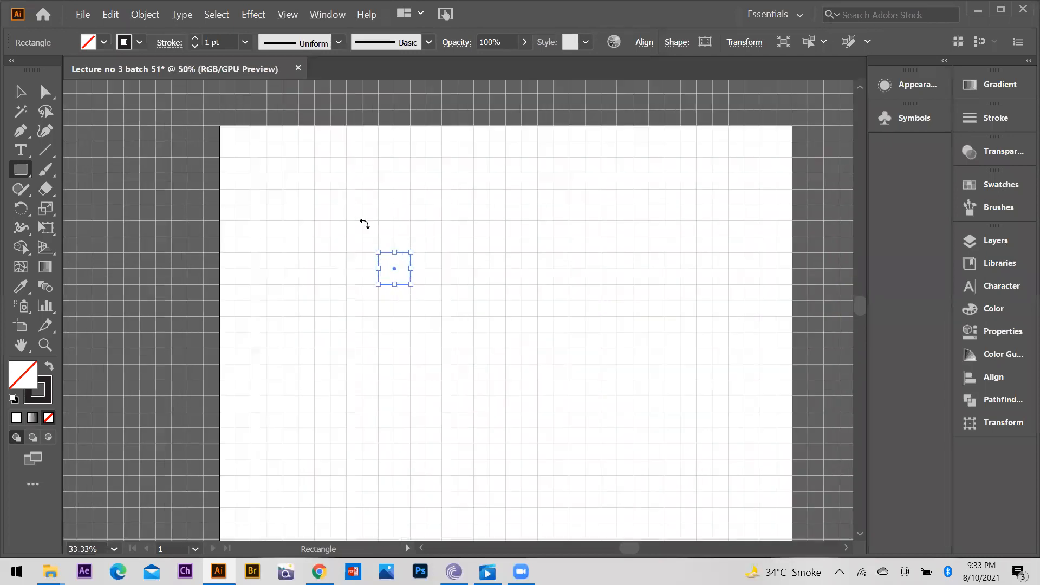
left_click(21, 92)
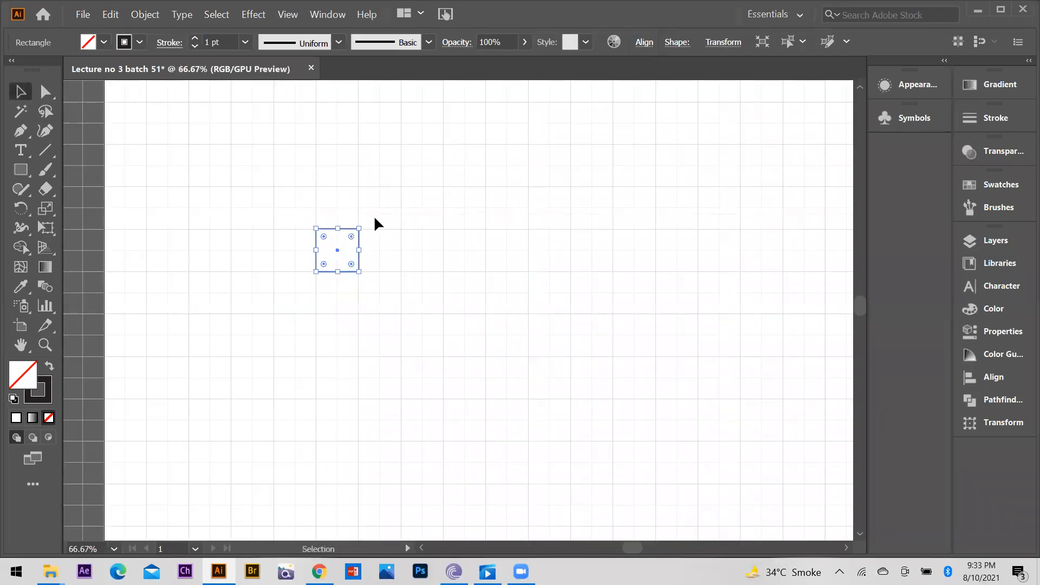
left_click(421, 302)
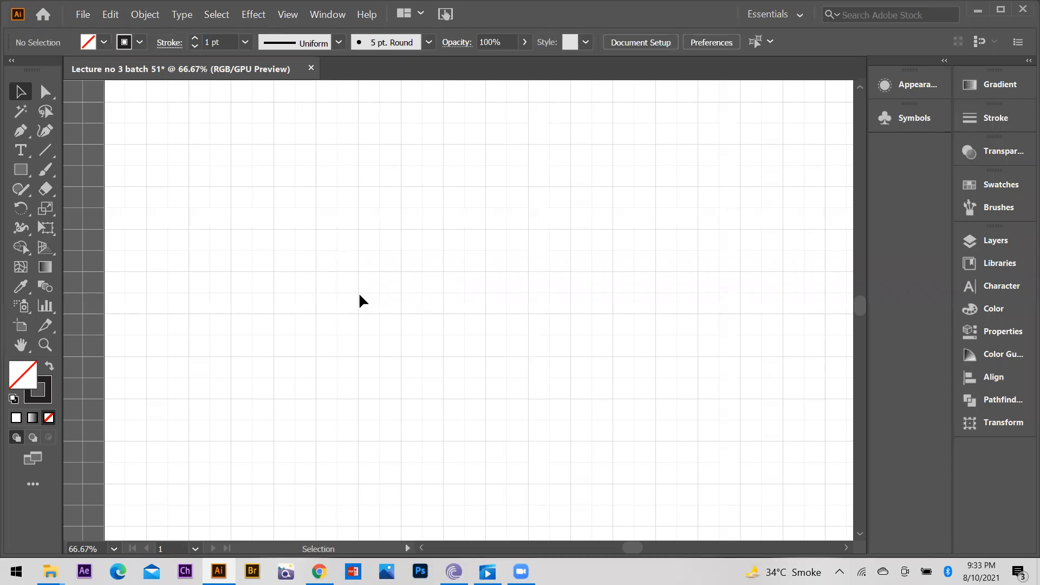
Step: Add the point text "Overlapping Gradient Logo" in the upper part of the artboard
scroll(430, 291, "down", 1)
scroll(427, 244, "up", 1)
scroll(428, 244, "down", 1)
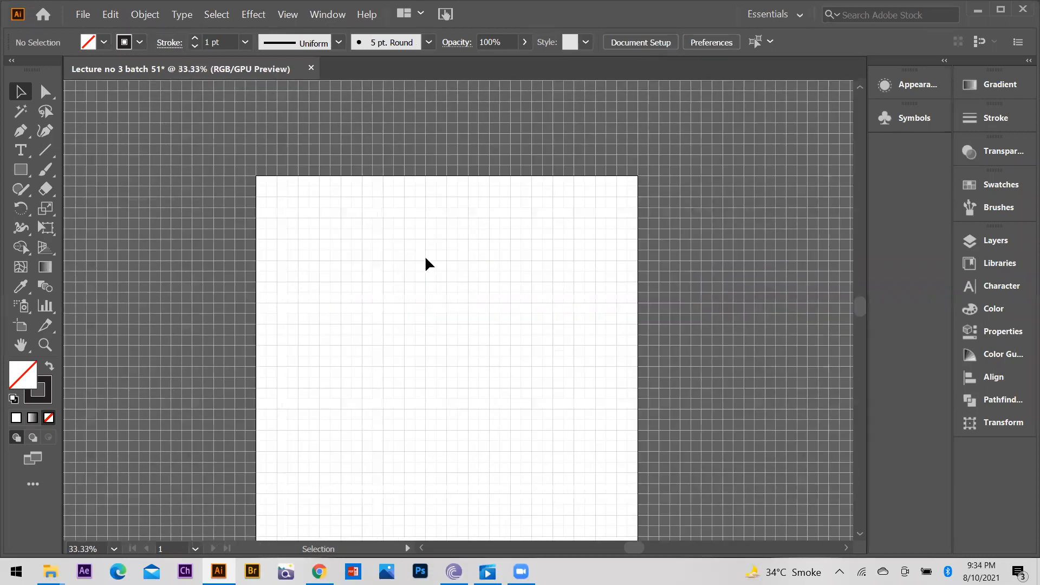
scroll(426, 260, "up", 1)
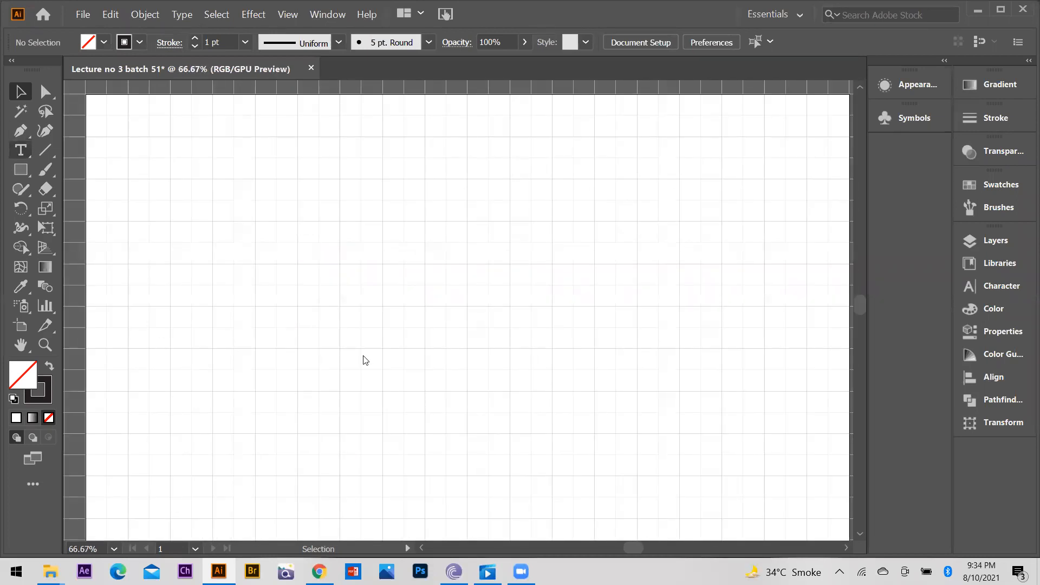
key("t")
left_click(413, 305)
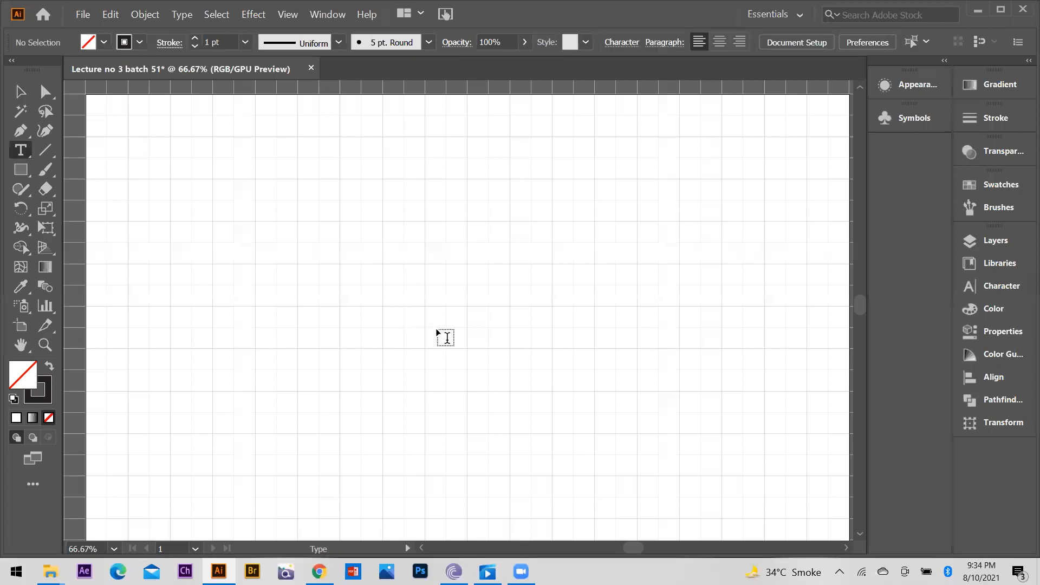
type("Overlapping Gradient Logo")
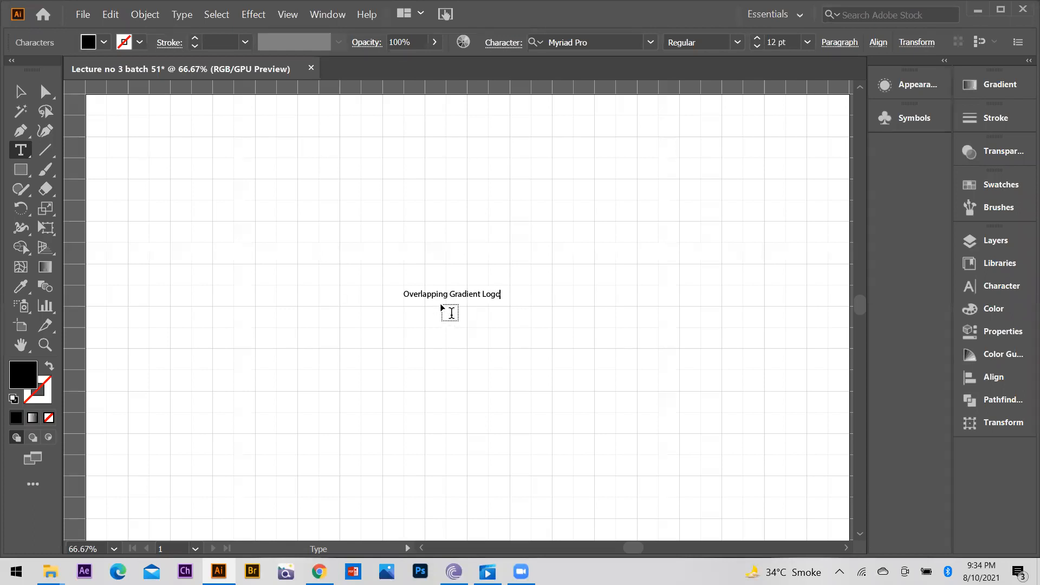
Step: Enlarge the whole "Overlapping Gradient Logo" text with a bigger preset font size
triple_click(441, 295)
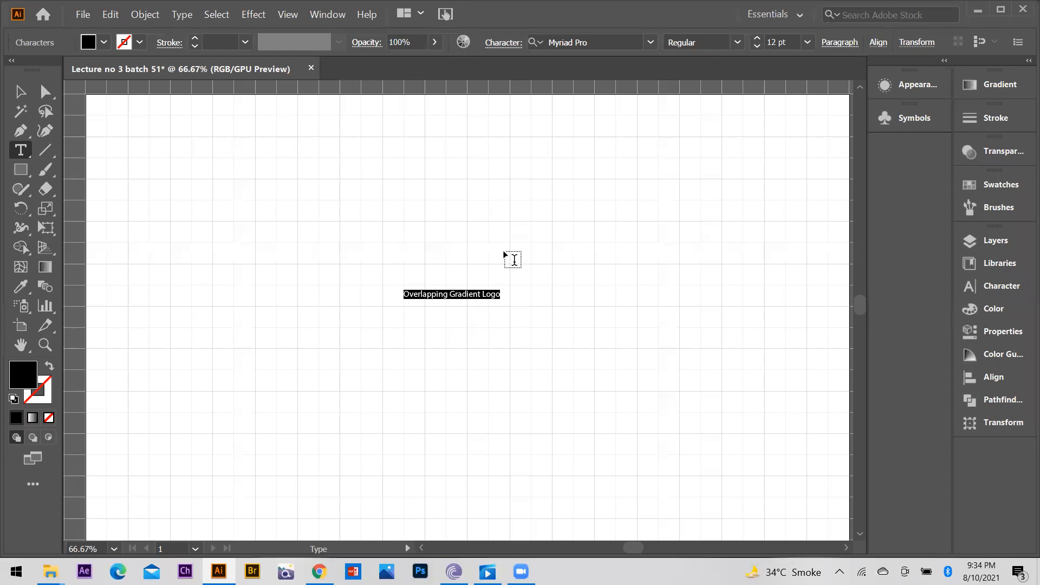
left_click(807, 42)
left_click(834, 284)
key("Escape")
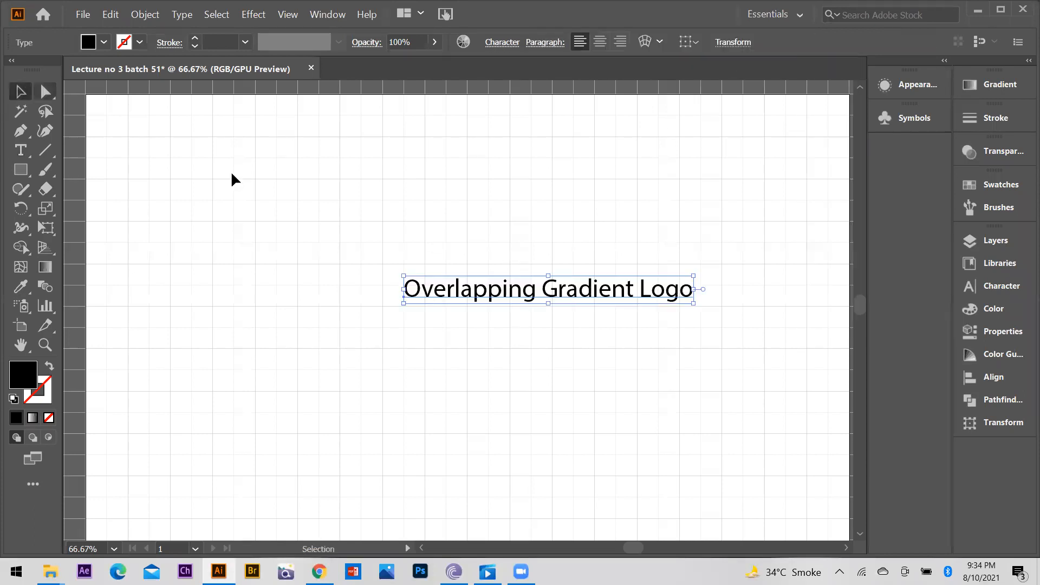
Step: Move the "Overlapping Gradient Logo" text up to the top of the artboard, roughly centred horizontally
left_click_drag(603, 297, 543, 134)
scroll(568, 180, "down", 2)
scroll(526, 252, "up", 3)
left_click_drag(518, 246, 513, 246)
left_click(537, 288)
scroll(610, 211, "down", 1)
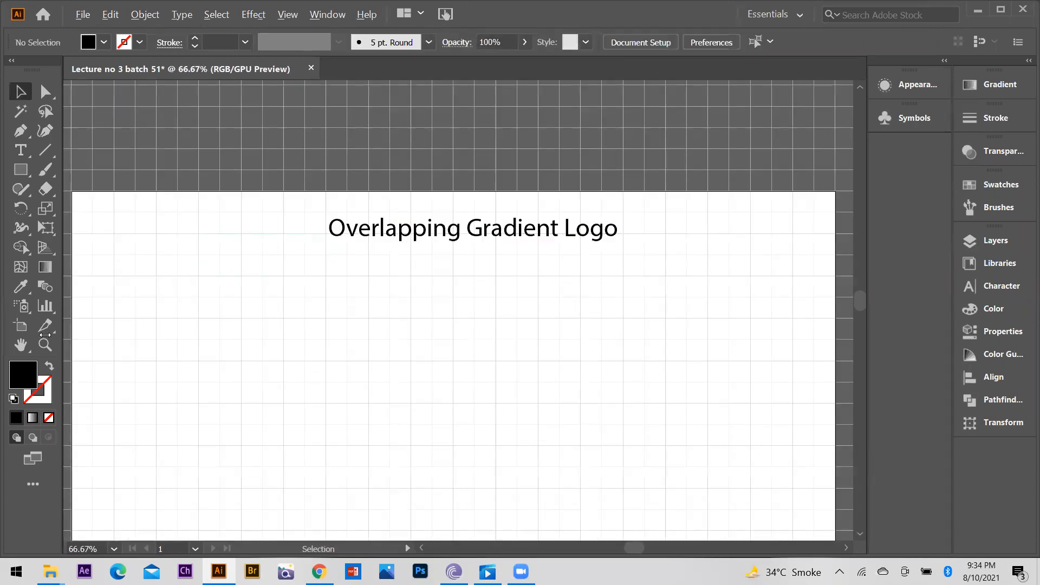
Step: Fill the heading text with the yellow-orange colour F9BA1C, using the hue-based colour picker
left_click(523, 220)
double_click(23, 379)
left_click(867, 262)
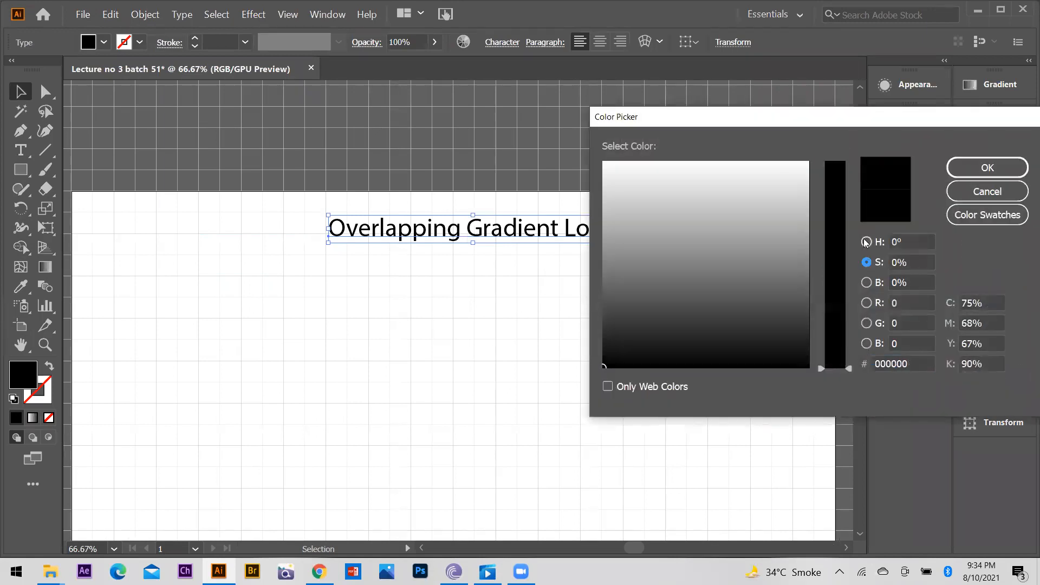
left_click(867, 242)
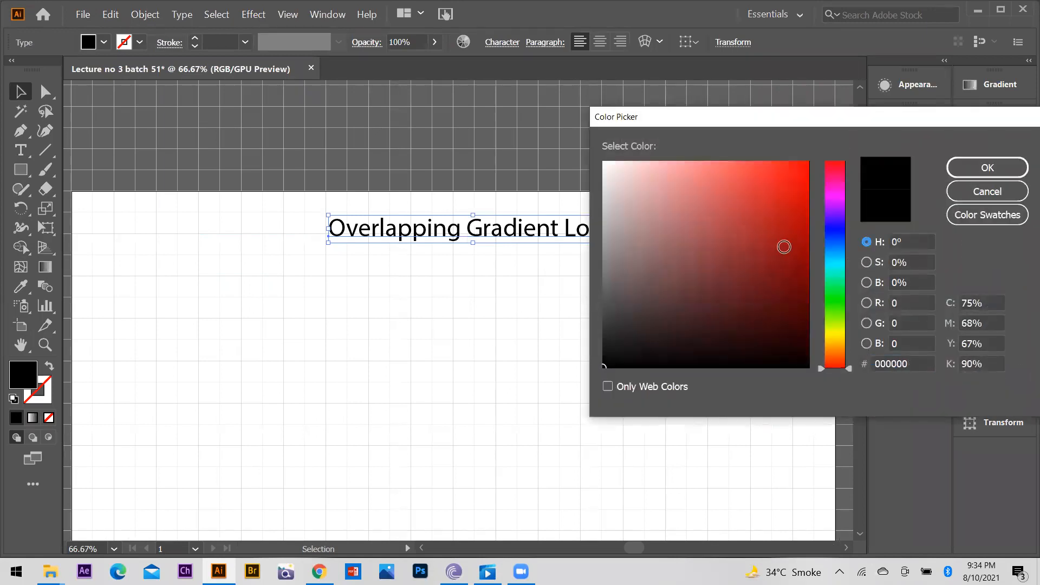
left_click(837, 343)
left_click(780, 182)
left_click(987, 168)
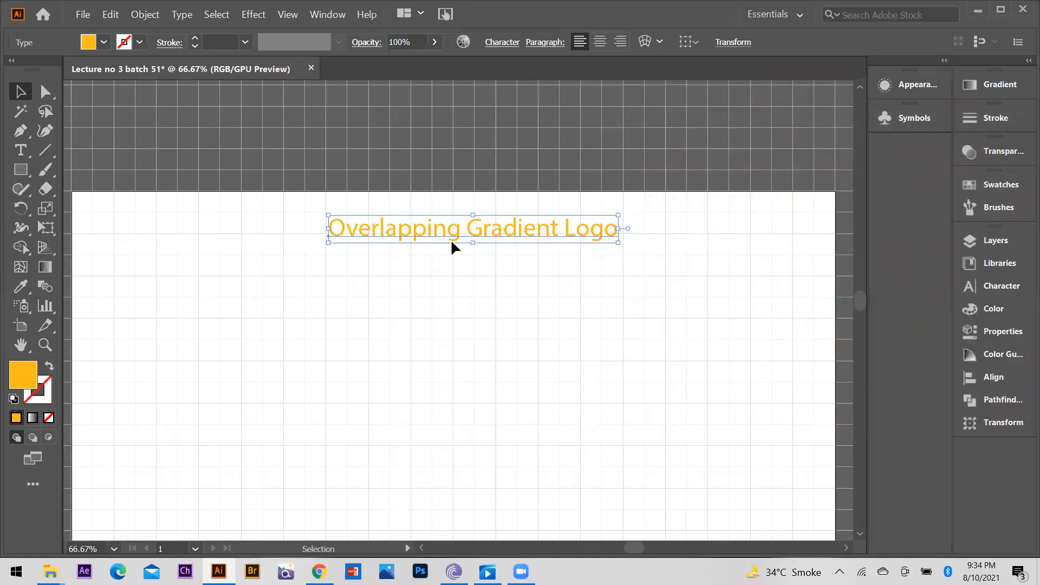
Step: Change the heading text's fill to the deeper orange FF7F29 and deselect it
double_click(23, 374)
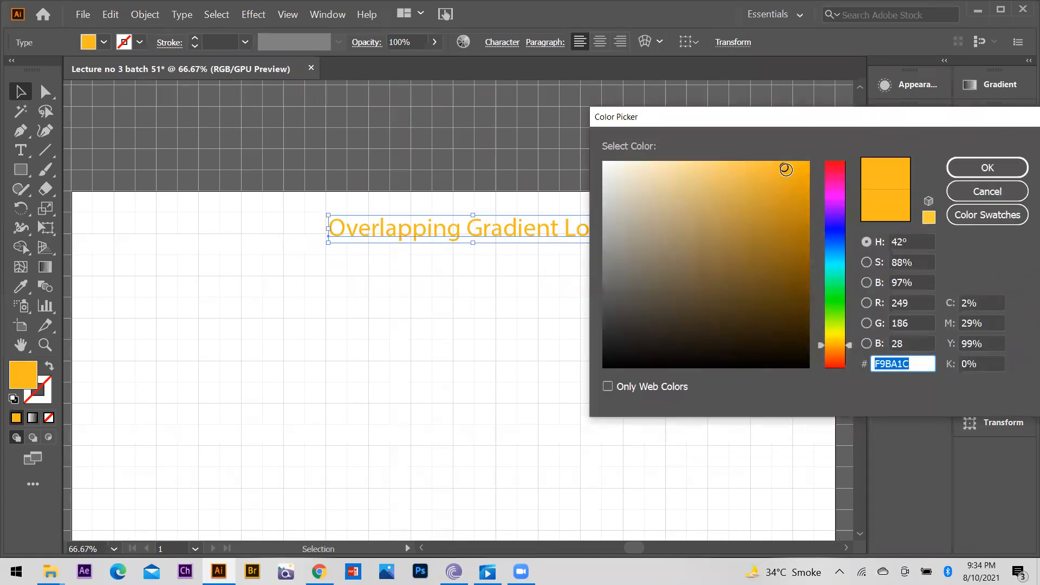
left_click(783, 177)
left_click(763, 169)
left_click(776, 162)
left_click_drag(822, 347, 822, 351)
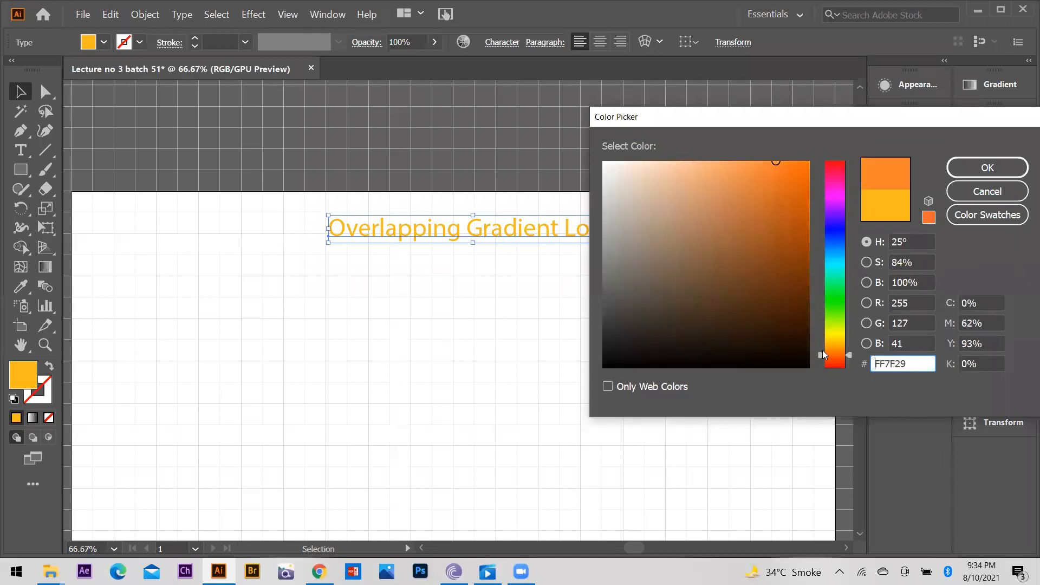
left_click(987, 168)
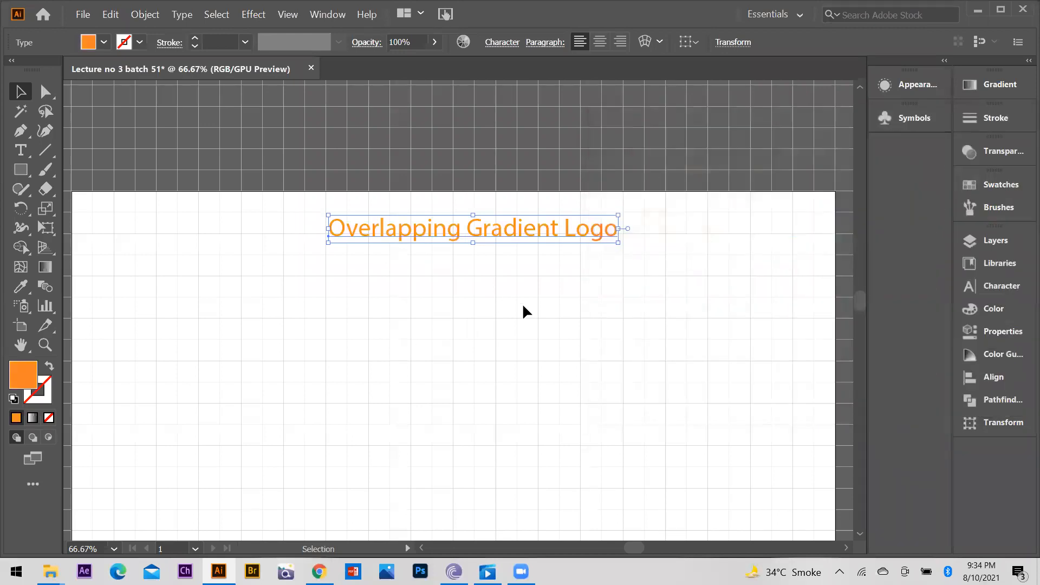
left_click(585, 303)
Step: Move the heading text slightly down from the artboard's upper edge and deselect it
scroll(588, 299, "down", 2)
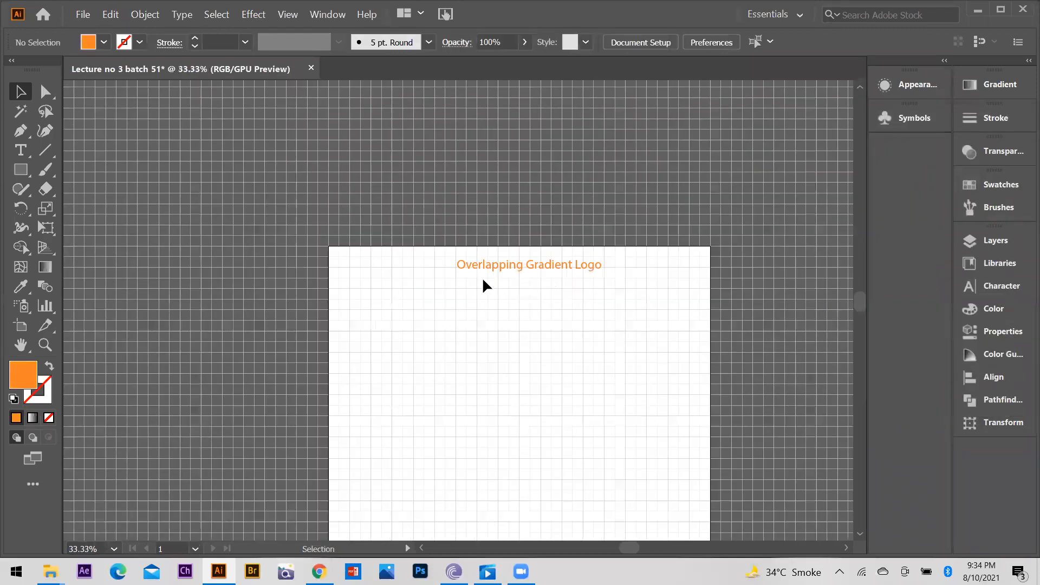
scroll(492, 280, "up", 3)
left_click_drag(477, 246, 474, 265)
left_click(366, 330)
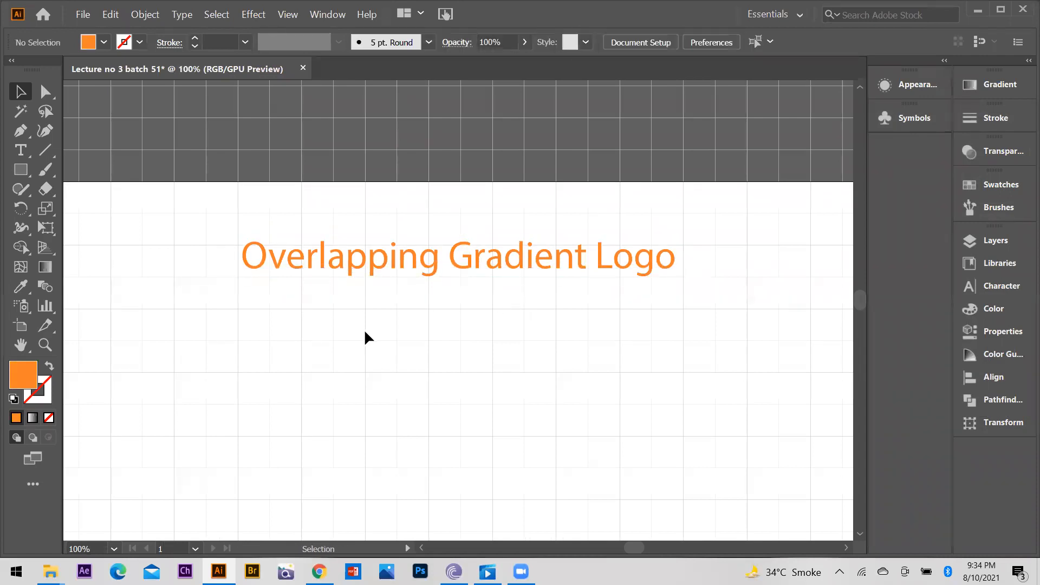
Step: Draw an orange rectangle over the word "Overlapping" in the heading and deselect it
key("m")
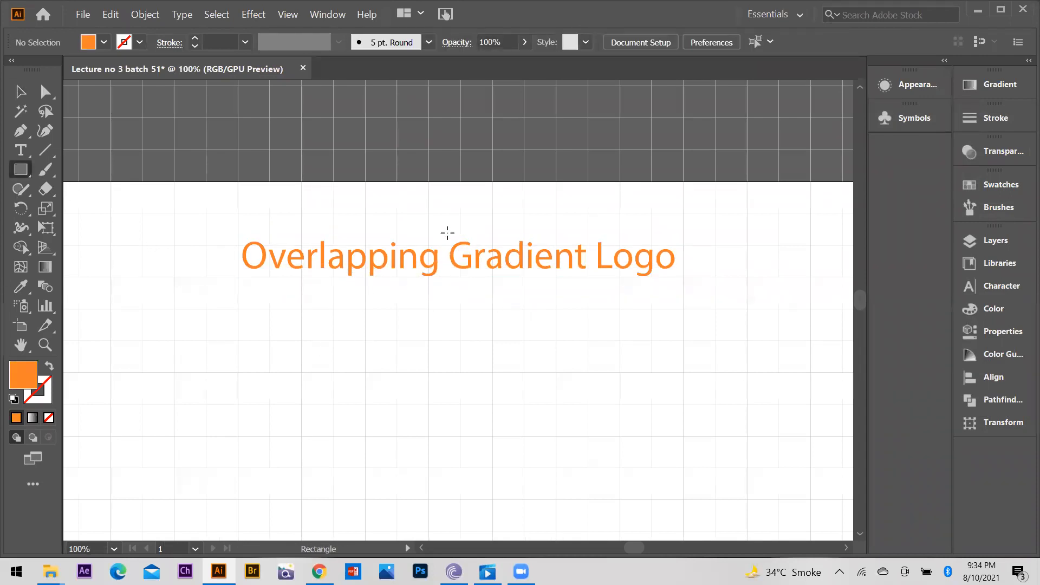
mouse_move(444, 230)
left_mouse_down()
mouse_move(445, 277)
mouse_move(237, 288)
left_mouse_up()
key("v")
left_click(119, 268)
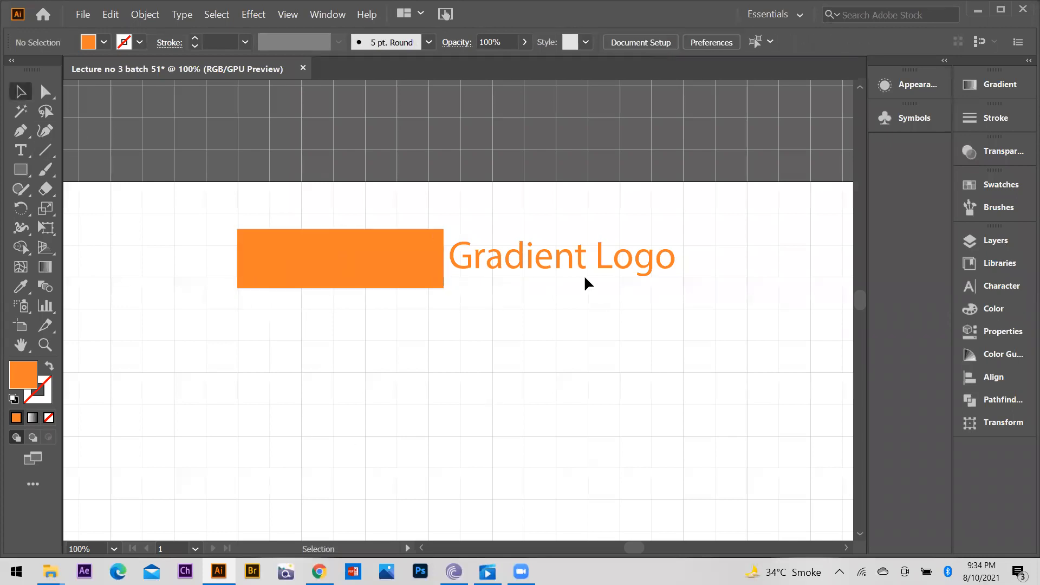
left_click_drag(560, 269, 567, 265)
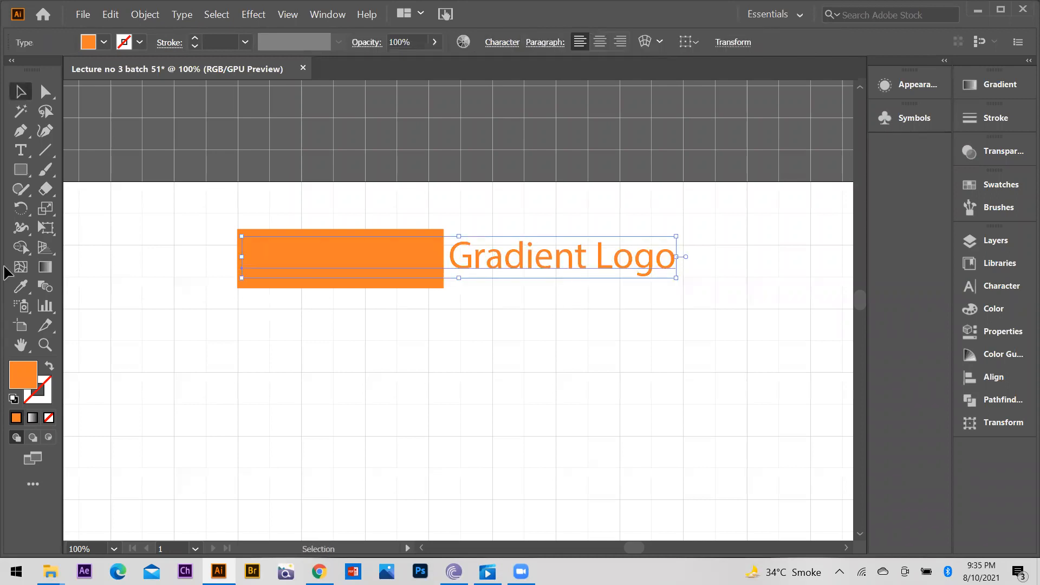
key("t")
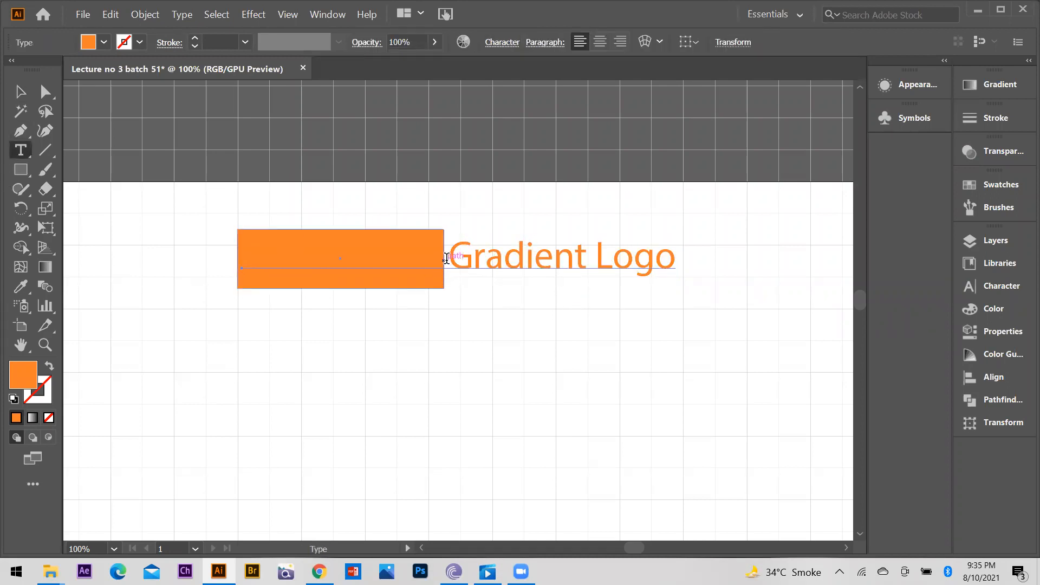
left_click(20, 94)
left_click(246, 294)
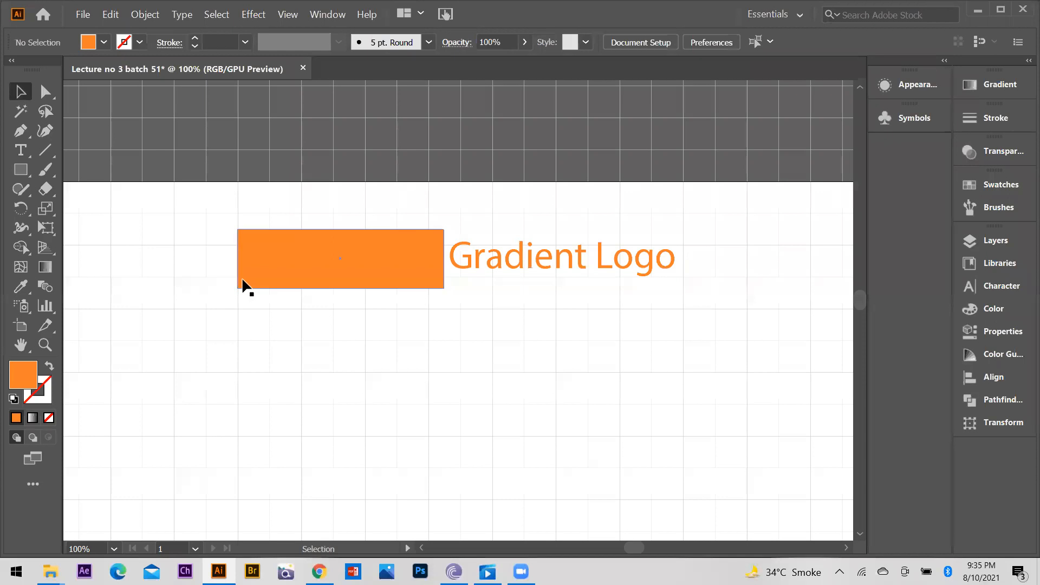
Step: Move the heading text slightly down so it is vertically centred on the orange rectangle
mouse_move(275, 255)
left_mouse_down()
mouse_move(327, 259)
mouse_move(281, 255)
left_mouse_up()
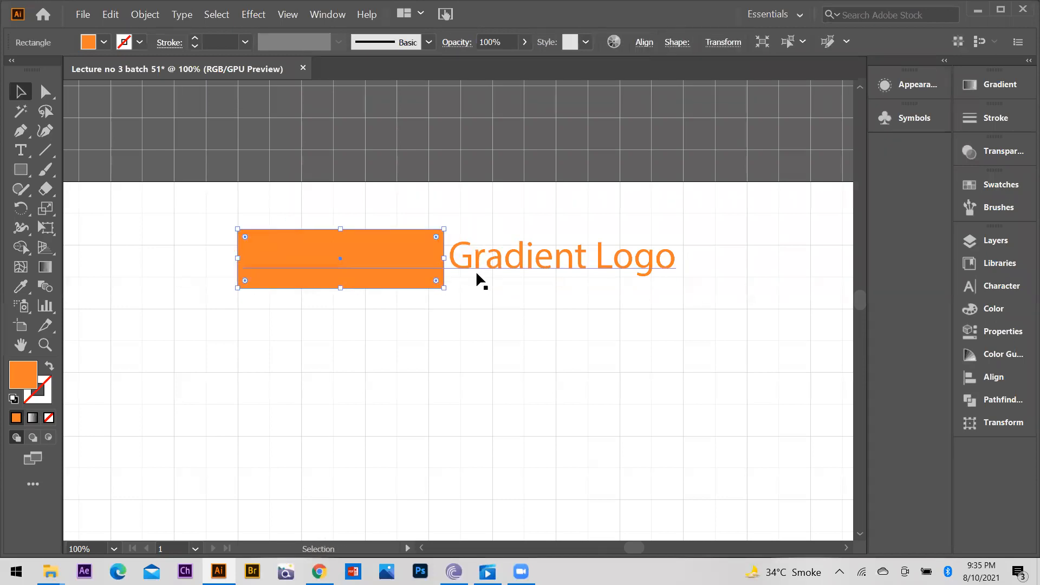
key("a")
key("v")
left_click(471, 253)
left_click_drag(471, 252, 472, 255)
Step: Fill only the word "Overlapping" in the heading with white so it contrasts with the orange rectangle
key("t")
left_click_drag(241, 260, 213, 269)
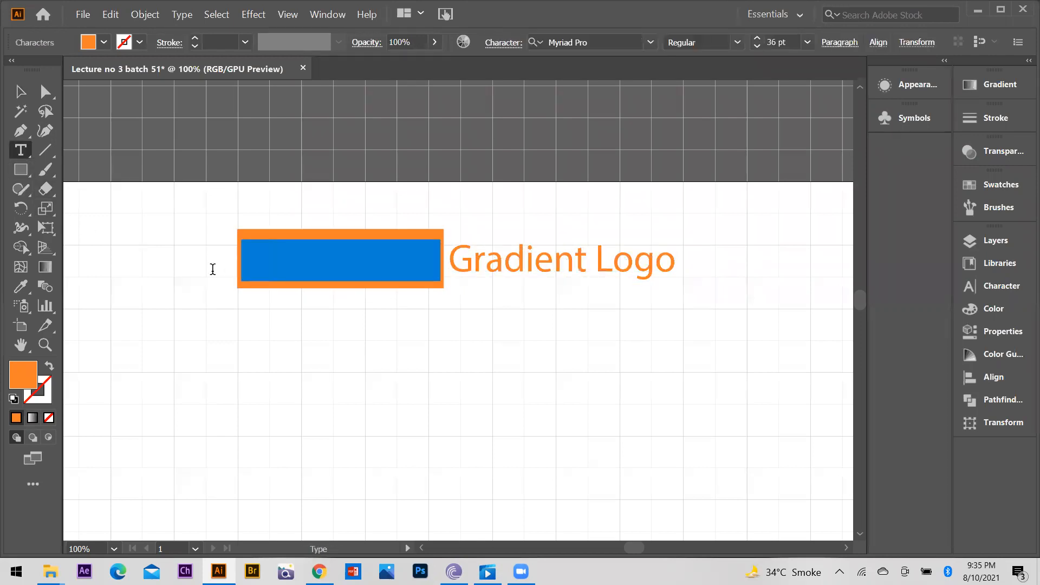
double_click(14, 371)
left_click_drag(603, 168, 593, 144)
left_click(987, 167)
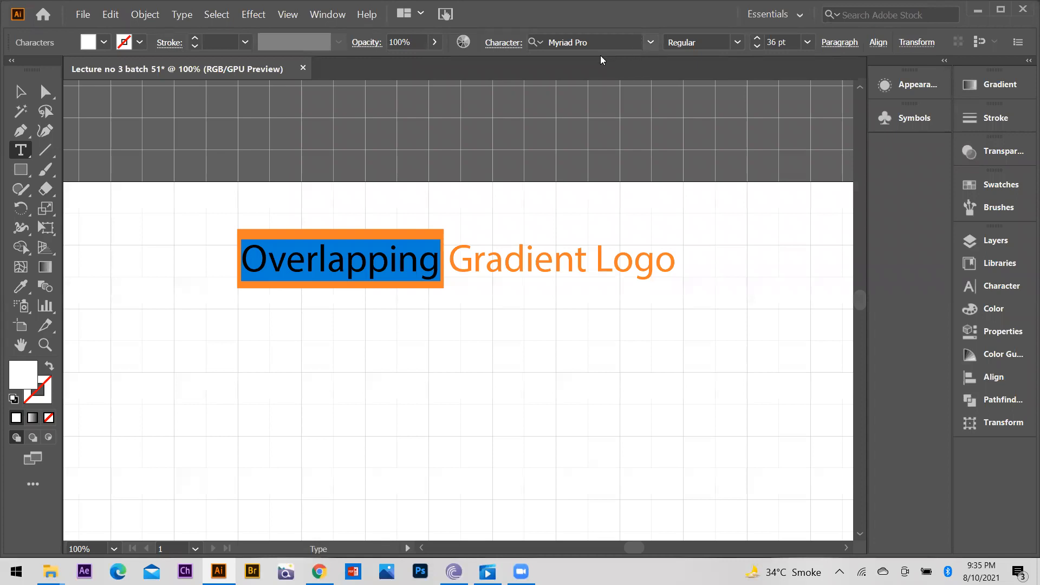
Step: Set the word "Overlapping" to the Bold font style and finish editing the heading text
left_click(740, 42)
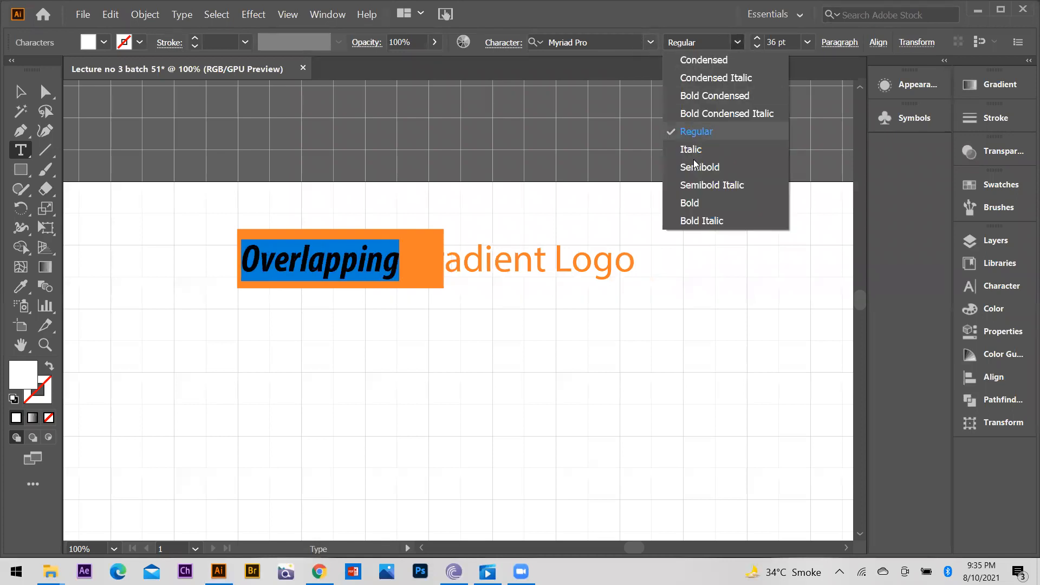
left_click(697, 202)
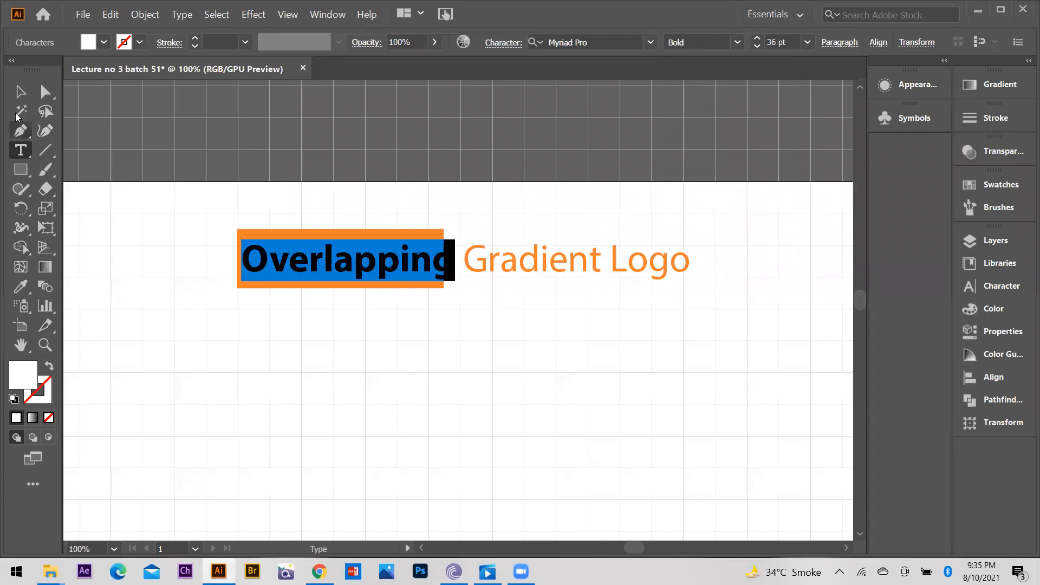
key("Escape")
left_click(264, 301)
left_click(275, 281)
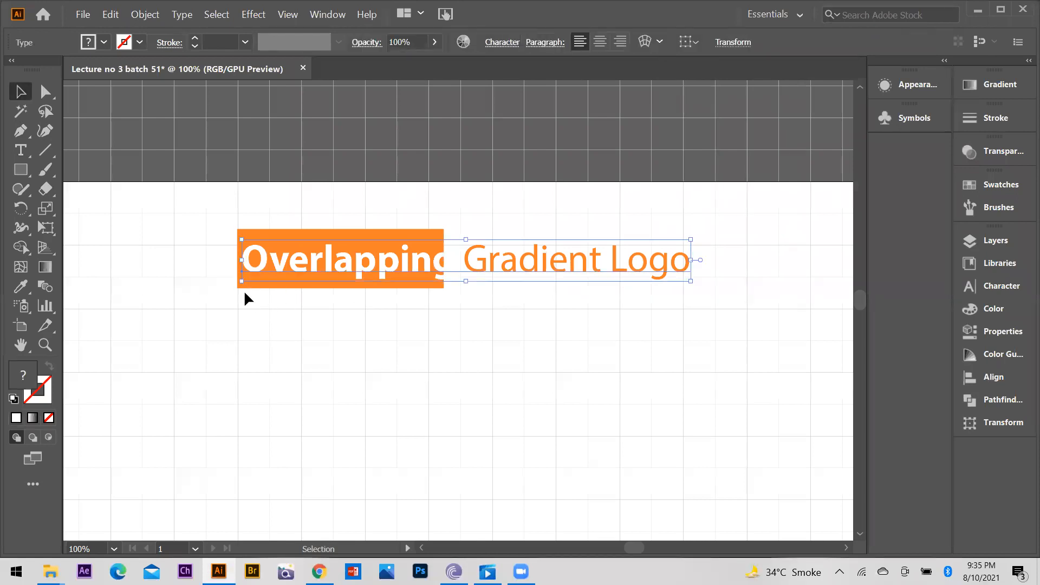
Step: Widen the orange rectangle to the right so it backs the whole bold word "Overlapping", and deselect it
left_click_drag(228, 209, 242, 227)
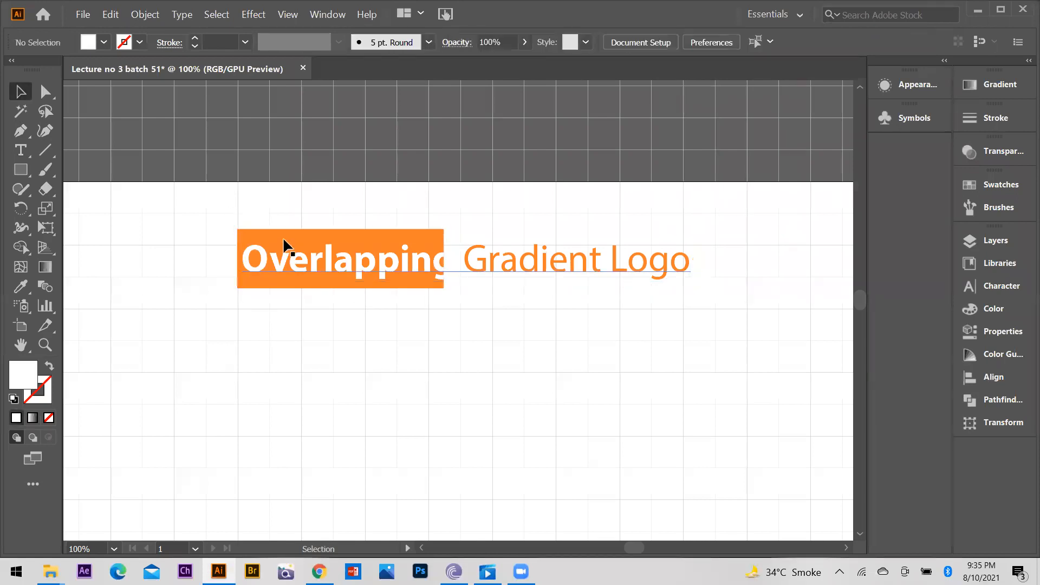
left_click(272, 229)
left_click_drag(444, 260, 457, 260)
left_click(492, 349)
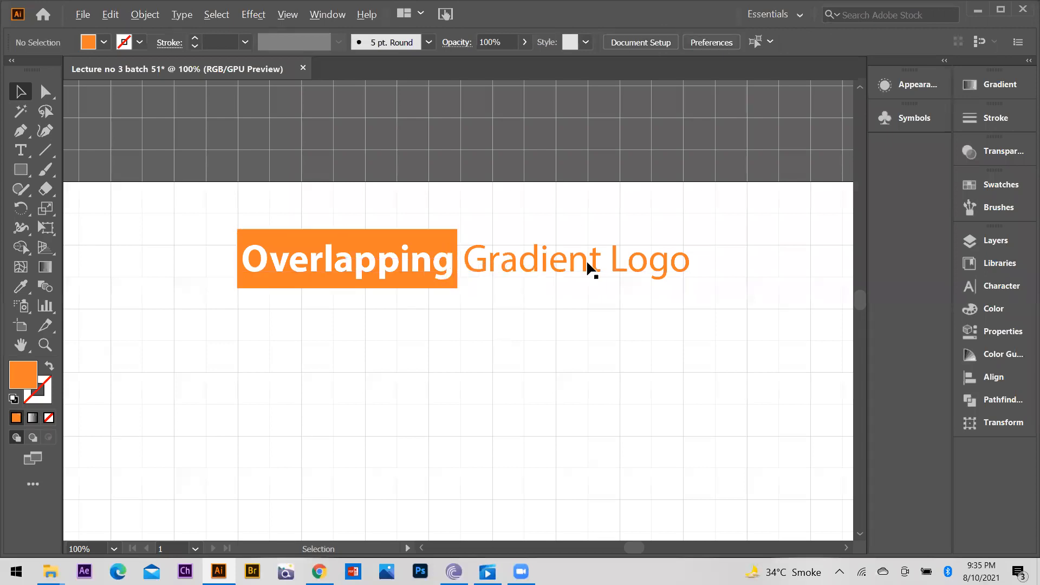
Step: Prepare the Pen tool with no fill and an orange stroke 60 pt thick
scroll(586, 259, "down", 1)
scroll(645, 247, "down", 2)
scroll(619, 203, "up", 1)
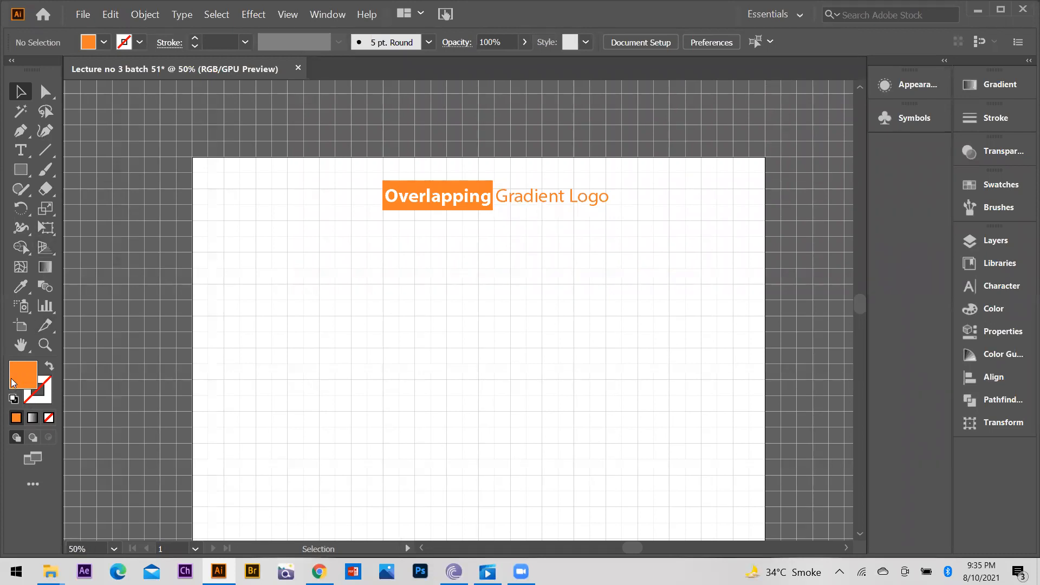
left_click(48, 366)
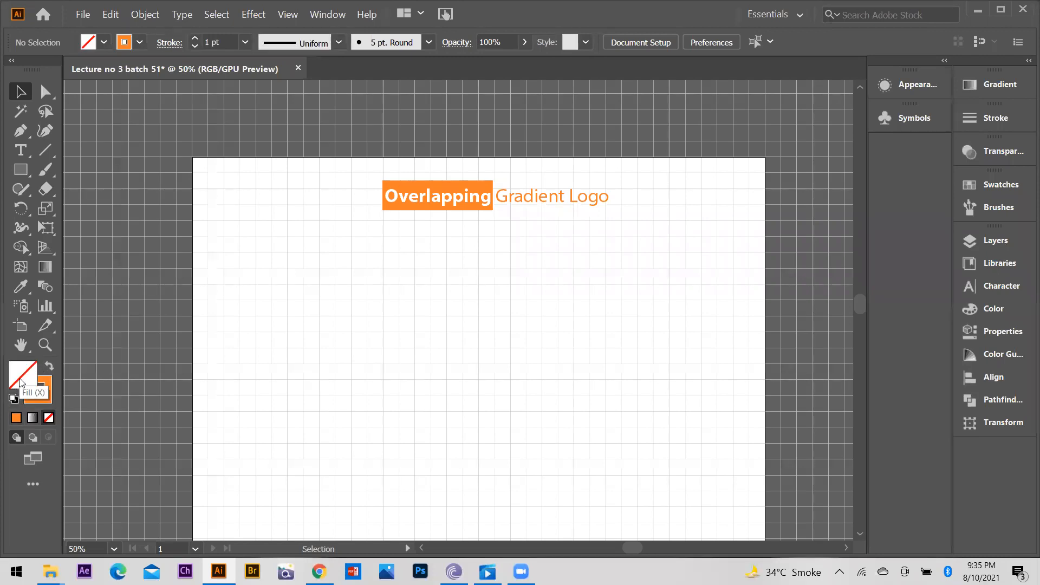
left_click(19, 132)
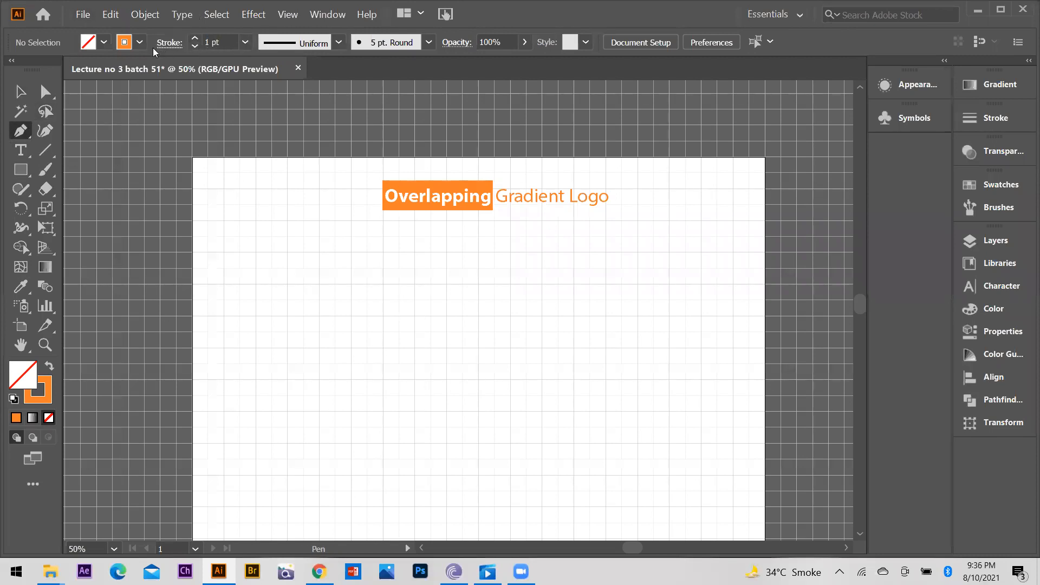
left_click(244, 42)
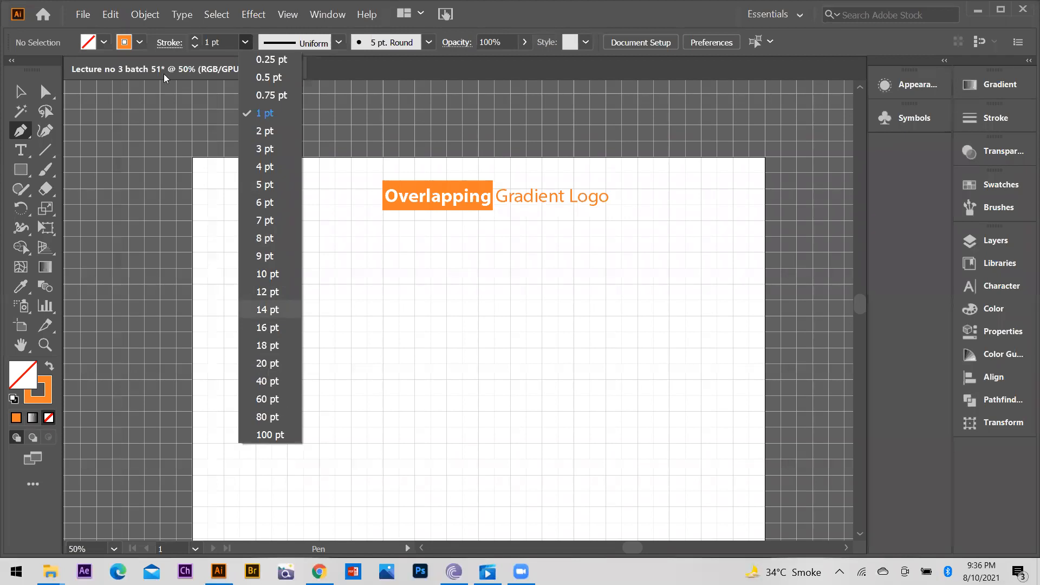
left_click(267, 398)
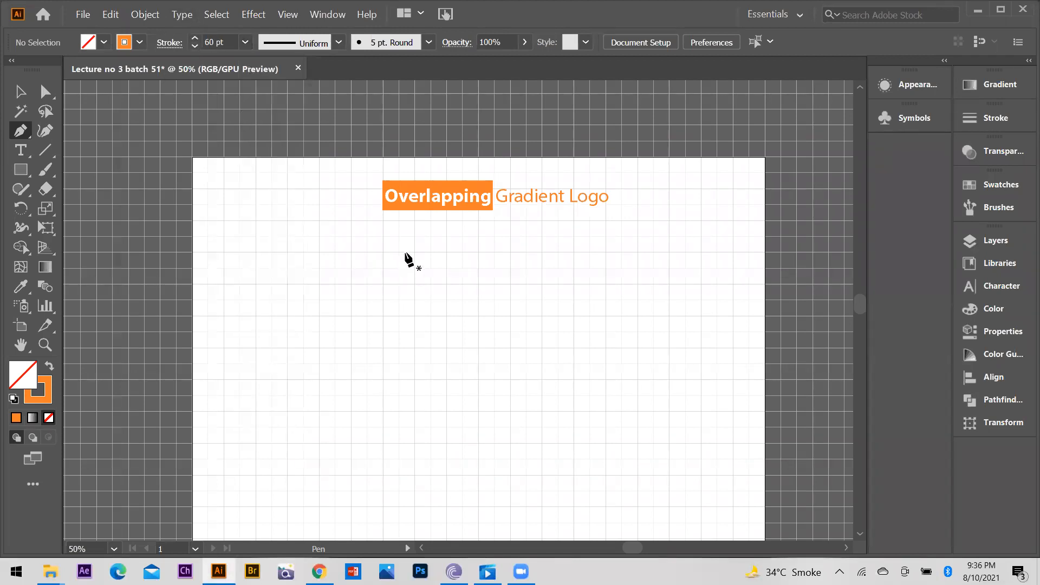
Step: Draw an open, square-cornered upside-down U path about 298 px tall and 151 px wide below the heading near the artboard's left edge
scroll(406, 260, "down", 2)
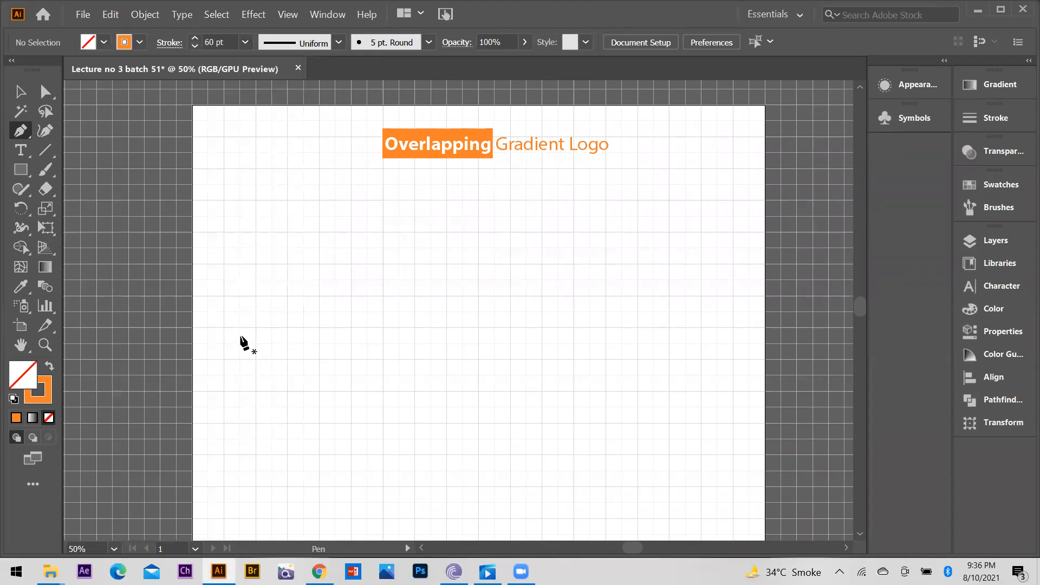
scroll(240, 344, "up", 2)
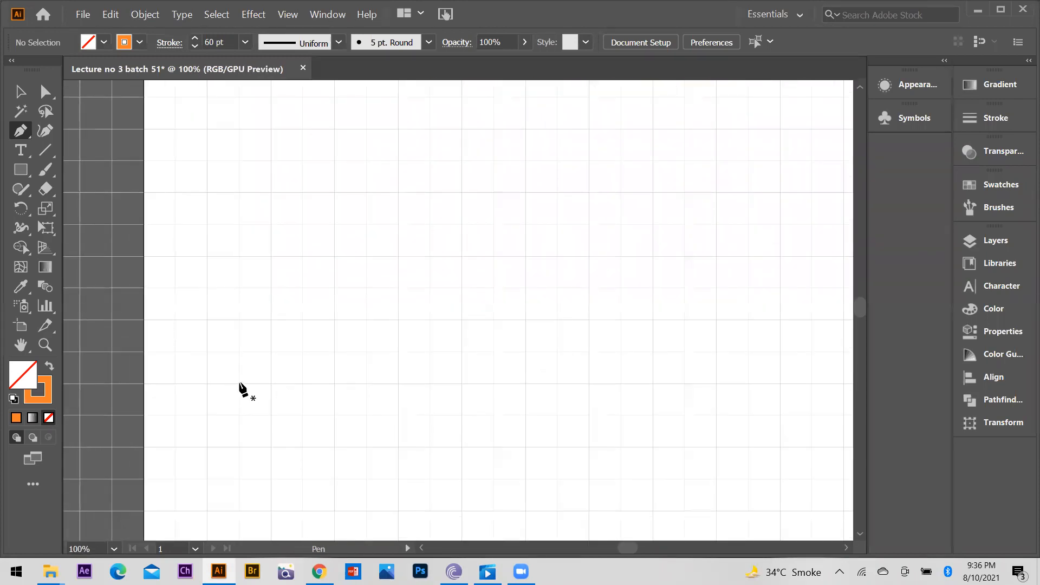
left_click(239, 383)
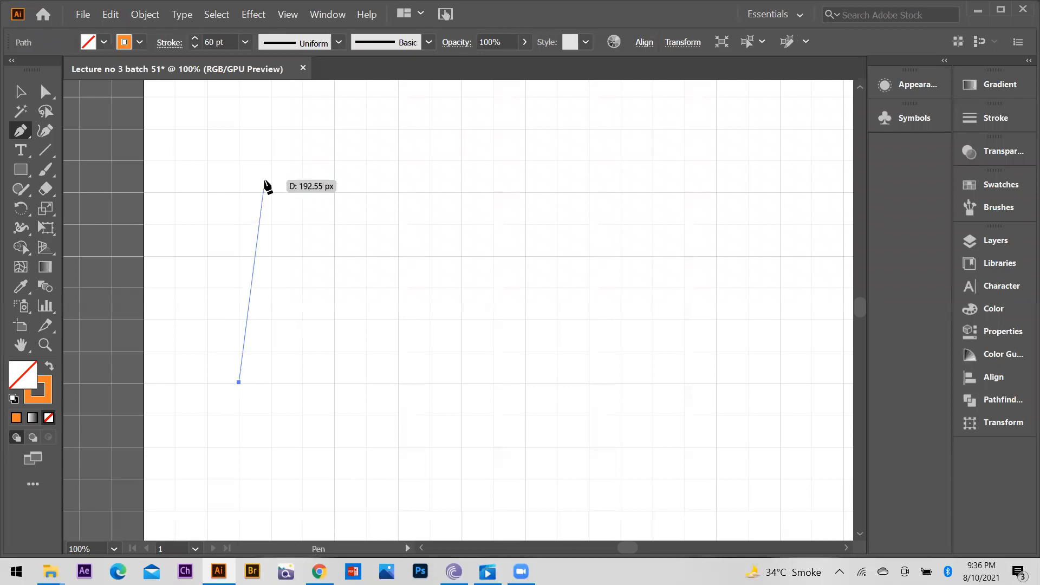
scroll(265, 209, "down", 2)
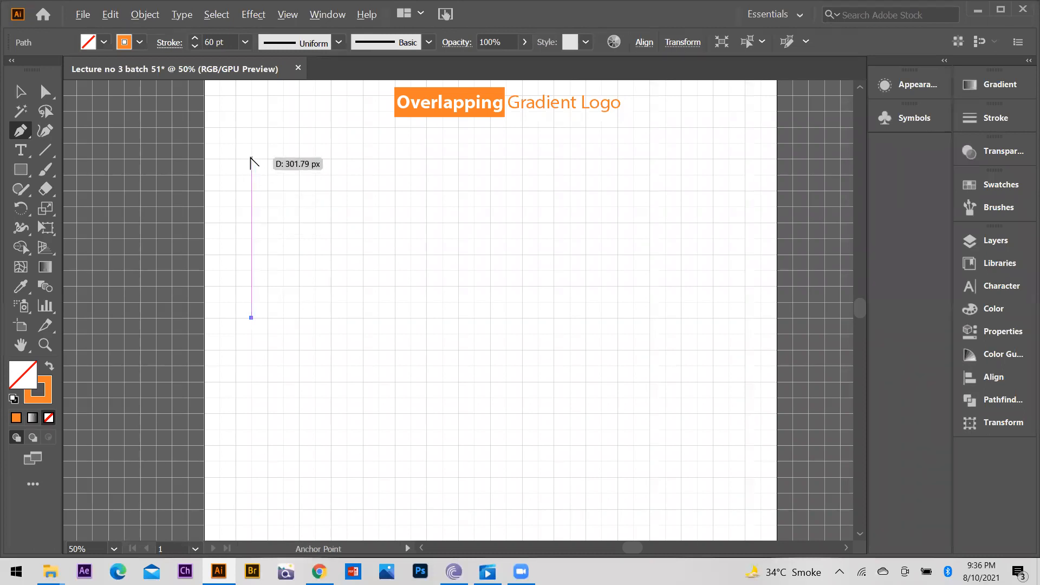
scroll(252, 163, "up", 2)
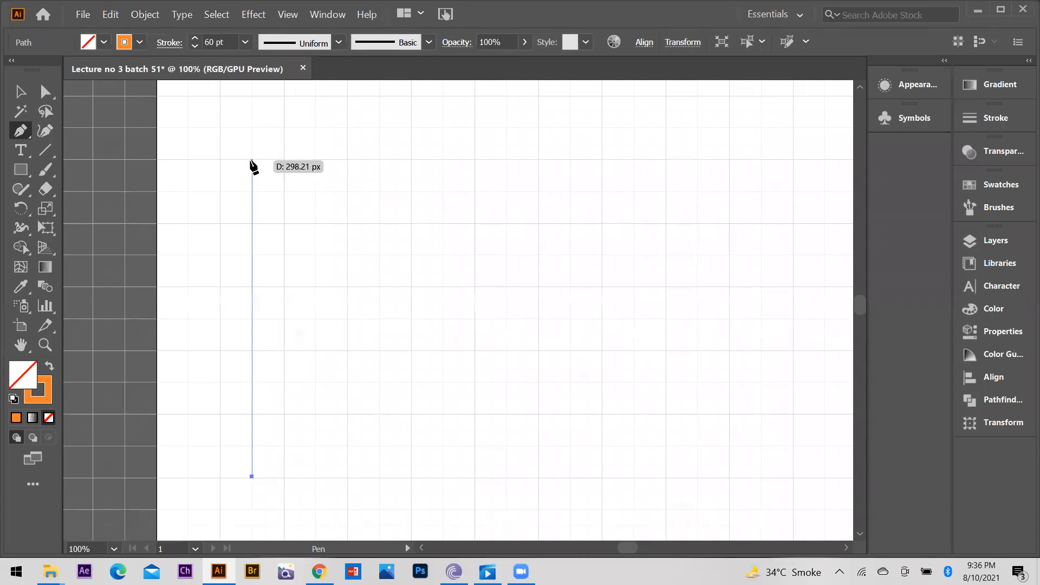
left_click(252, 160)
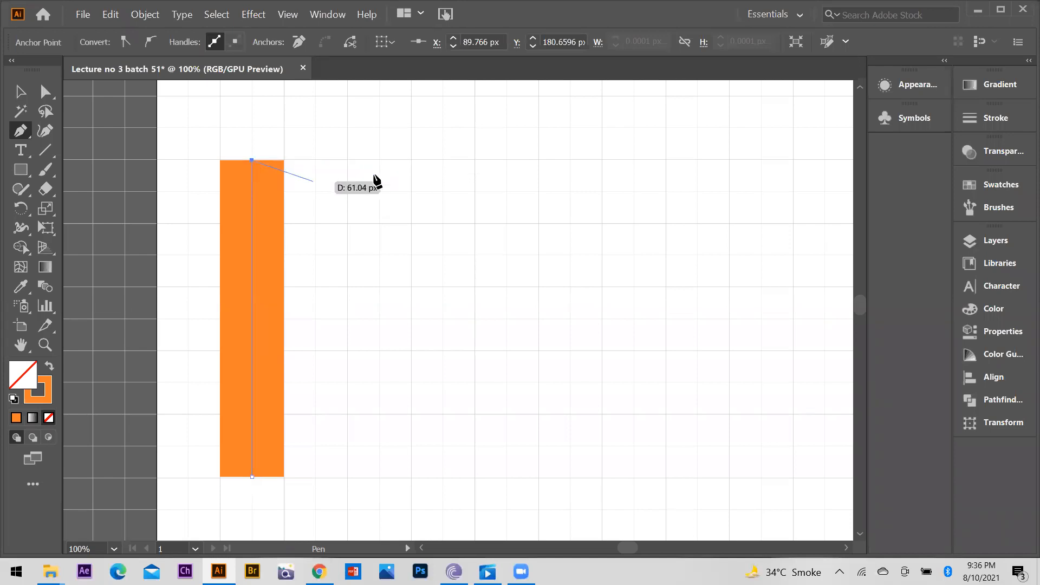
left_click(411, 160)
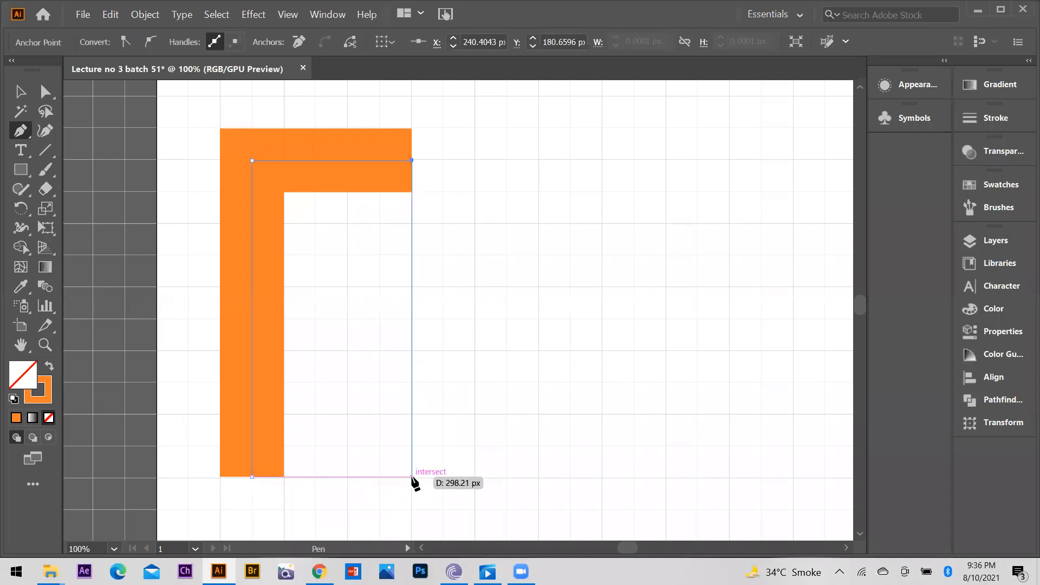
left_click(412, 476)
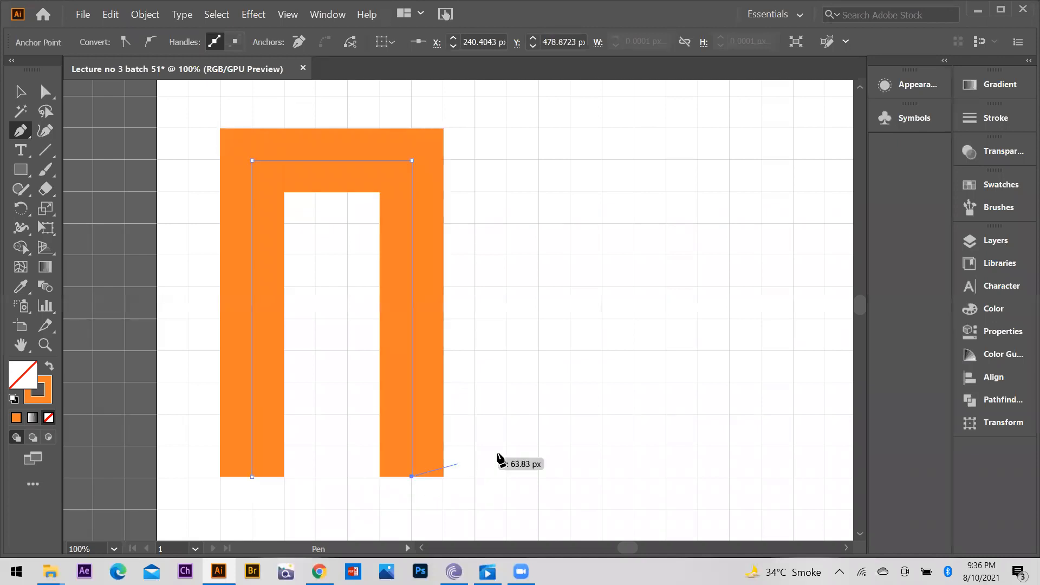
key("Escape")
Step: Duplicate the square-cornered shape about 270 px horizontally to its right and select the copy
key("ctrl+minus")
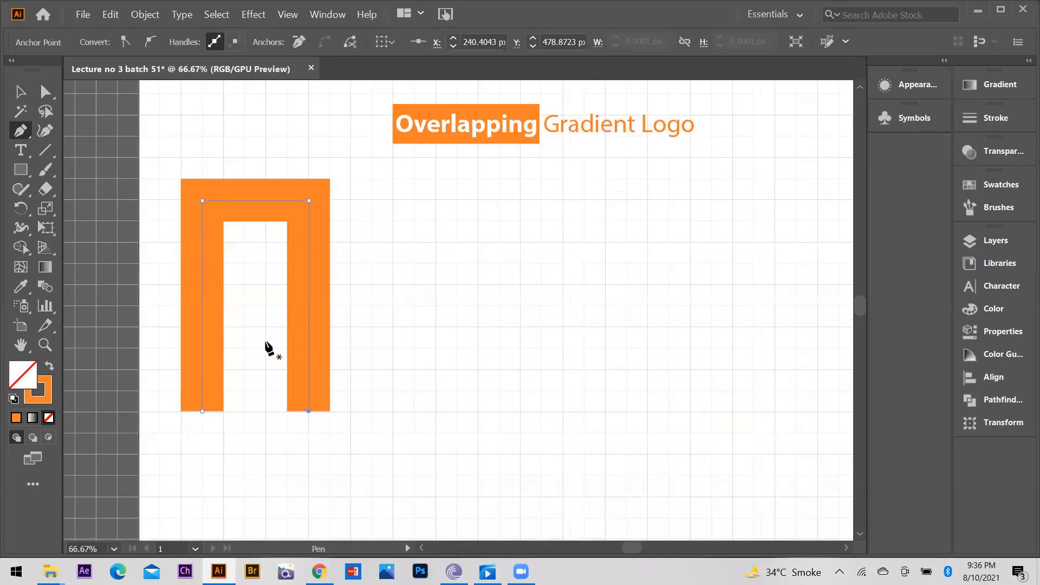
left_click(22, 94)
left_click_drag(288, 202, 476, 232)
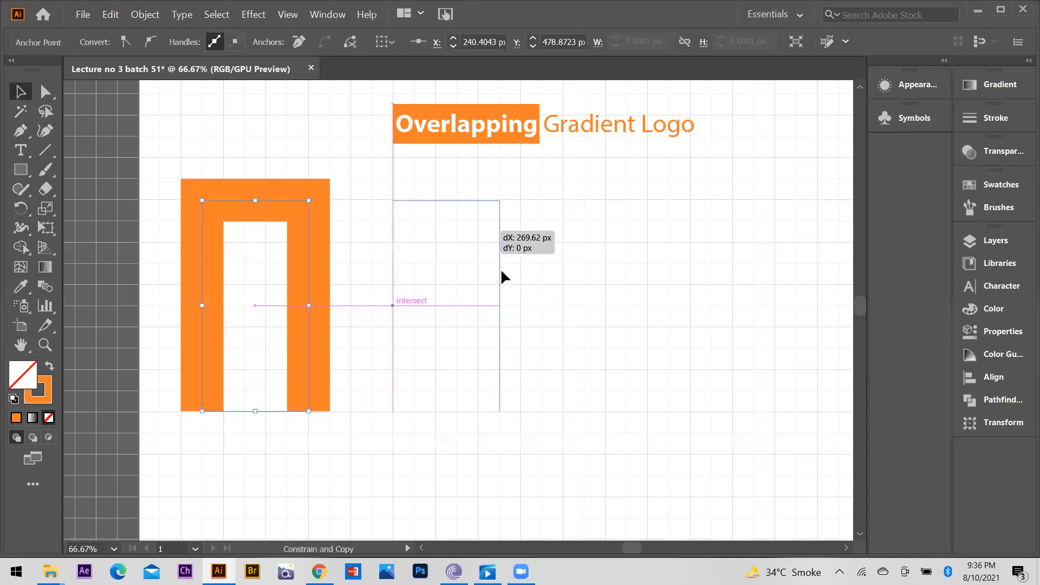
left_click_drag(501, 272, 501, 272)
left_click(622, 373)
left_click(501, 214)
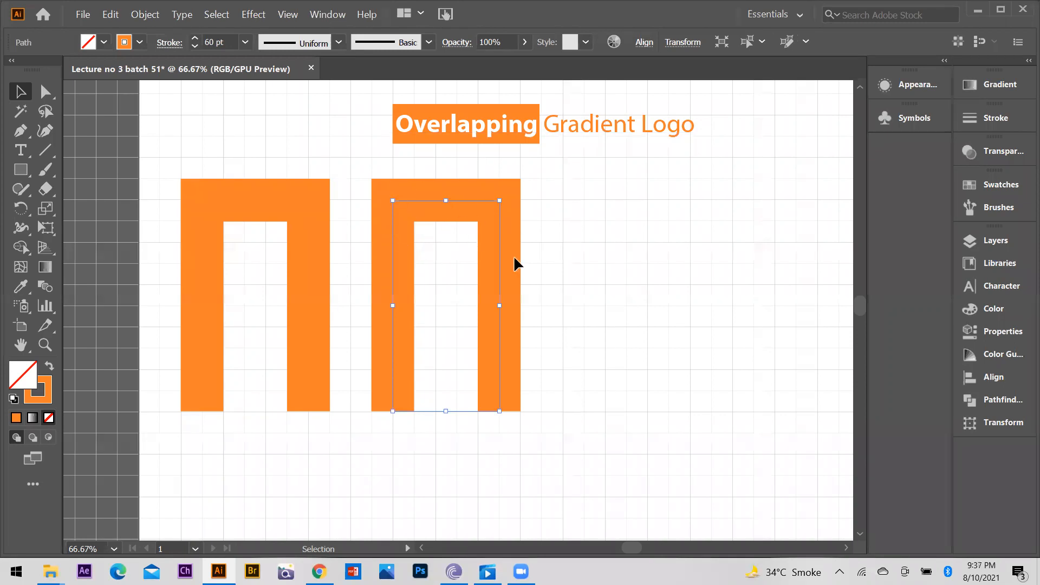
Step: Round both upper corners of the copied shape to a radius of about 75 px, forming an arch, and deselect it
left_click(43, 92)
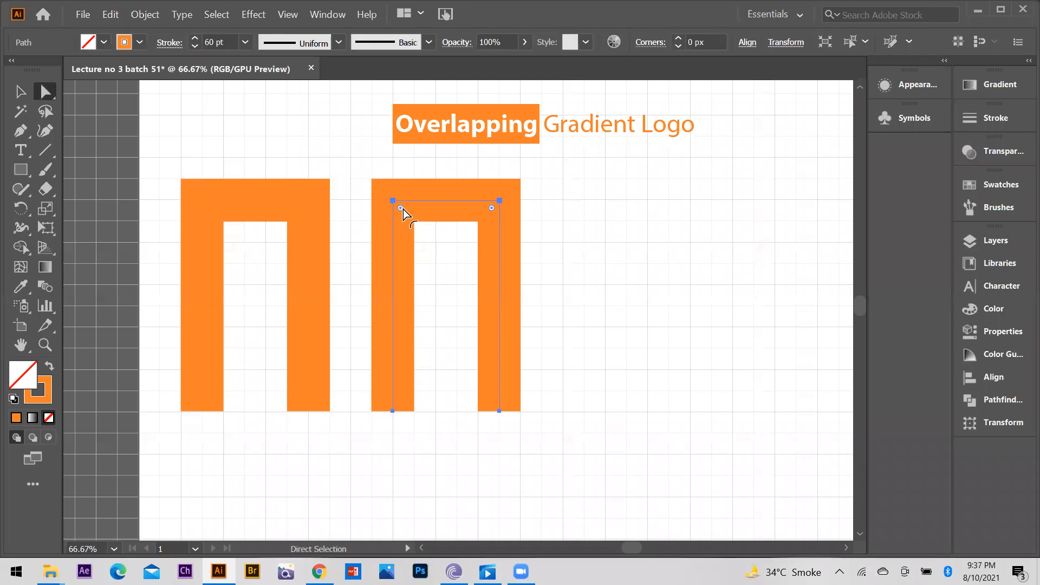
left_click_drag(401, 208, 466, 321)
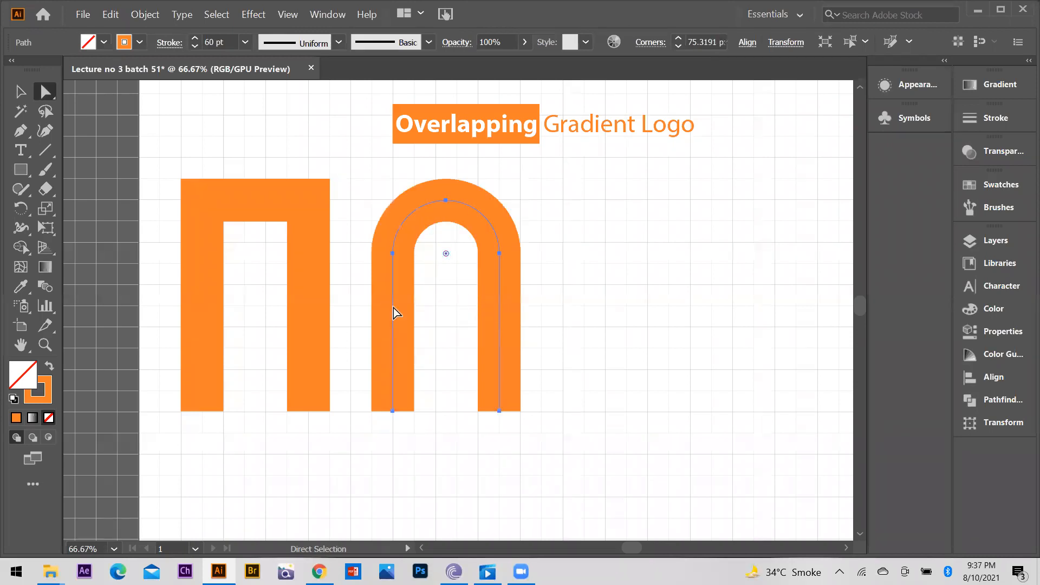
left_click(21, 93)
left_click(685, 309)
Step: Duplicate the rounded arch horizontally to its right and select the new third shape
key("ctrl+minus")
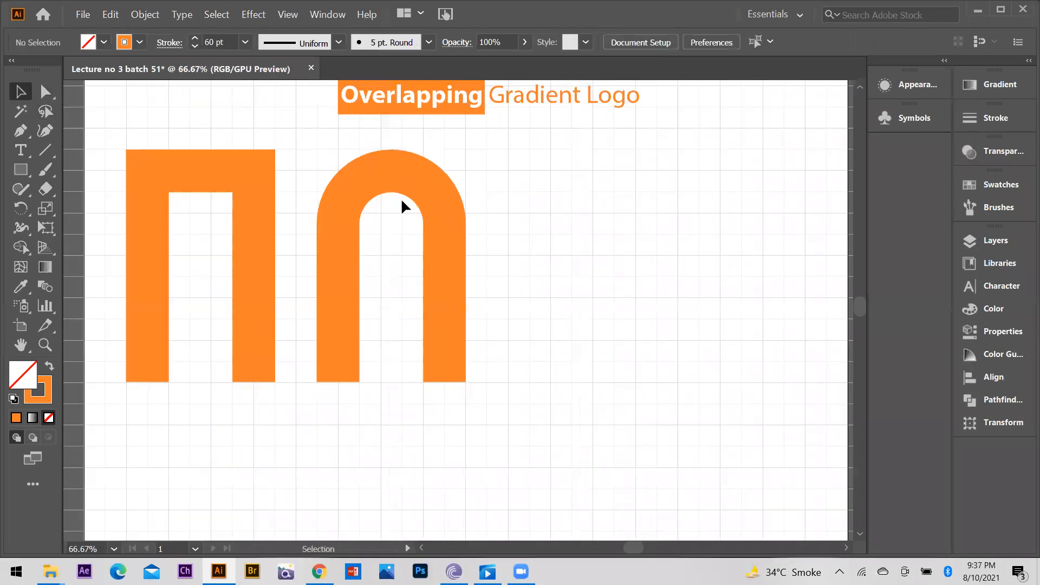
left_click_drag(441, 214, 633, 240)
left_click(616, 199)
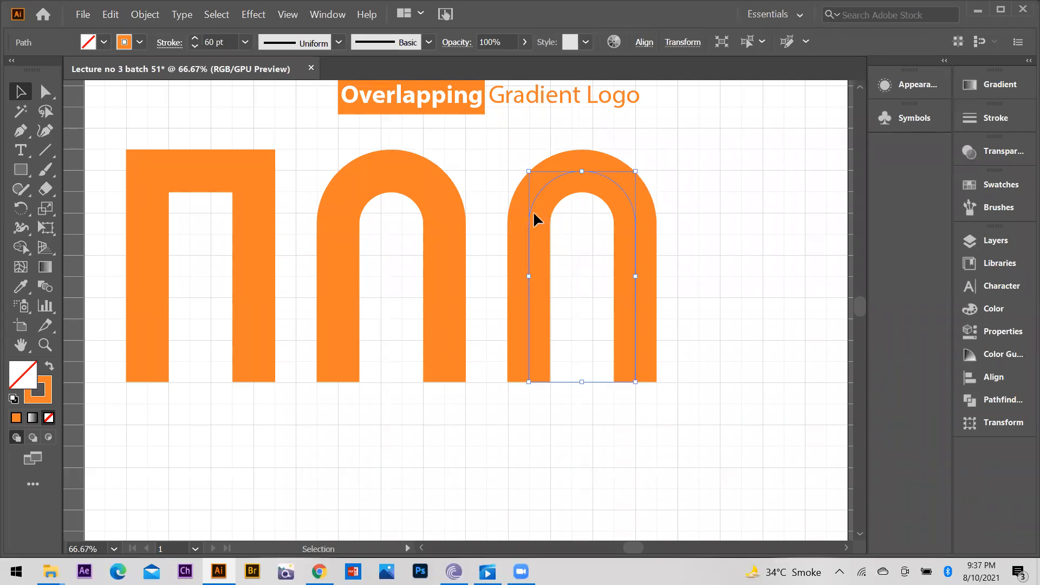
Step: Expand the third shape with Fill and Stroke enabled, then select the unexpanded middle arch for comparison
left_click(145, 16)
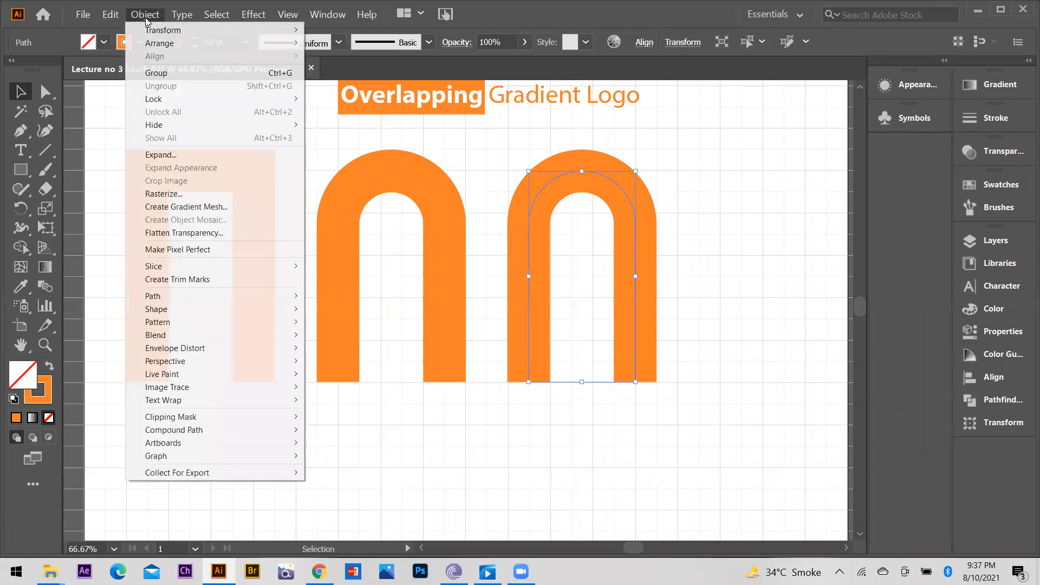
left_click(150, 156)
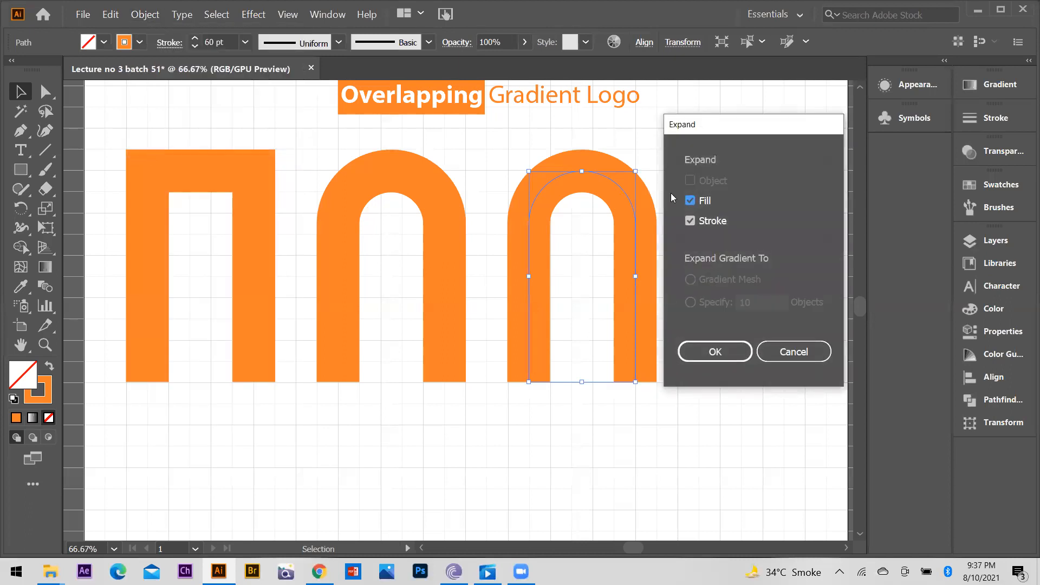
left_click(703, 356)
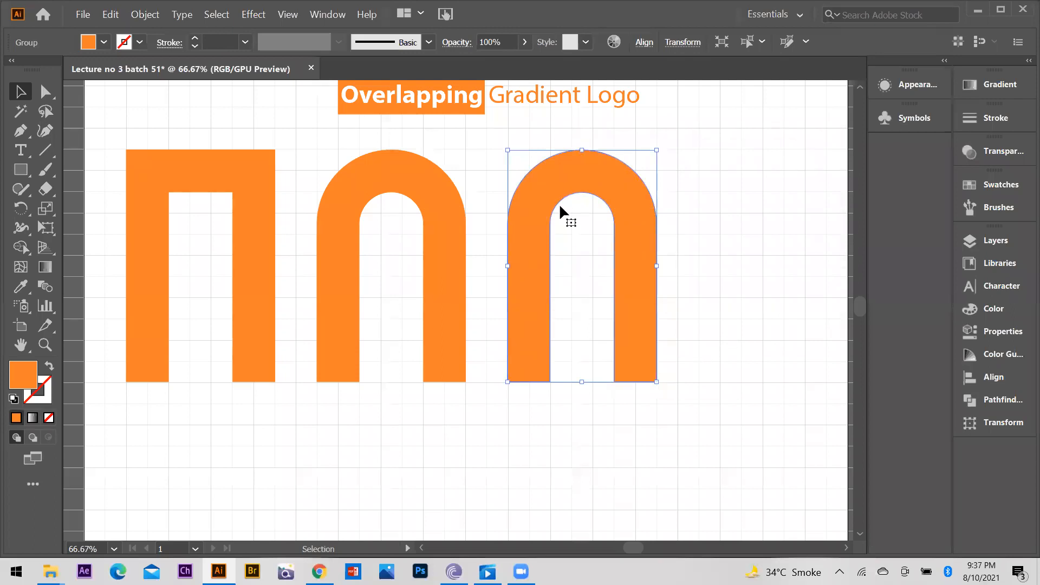
left_click(410, 181)
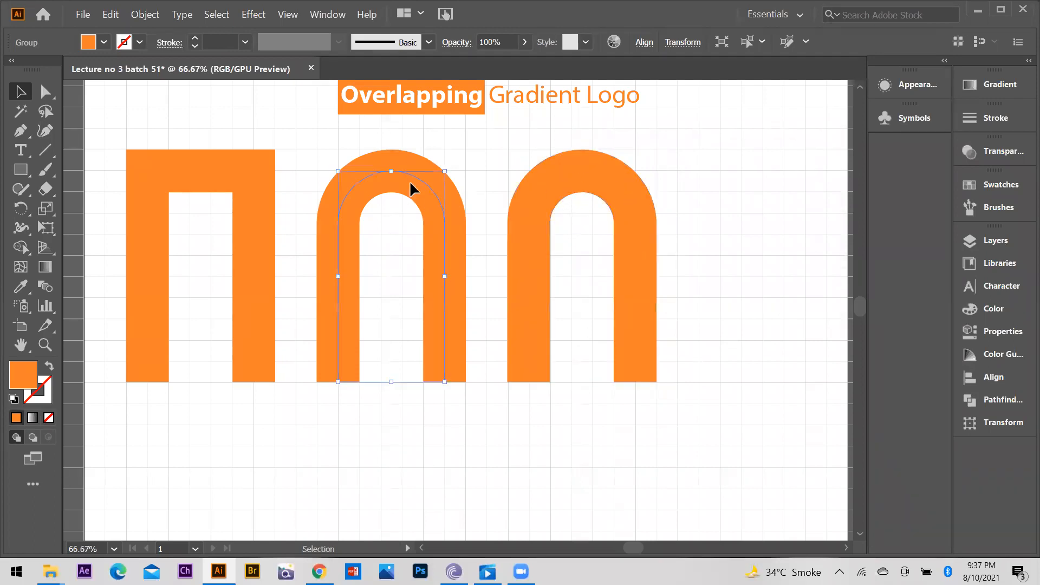
Step: Duplicate the expanded third arch into a second row, directly below the square-cornered shape, and deselect it
left_click(550, 168)
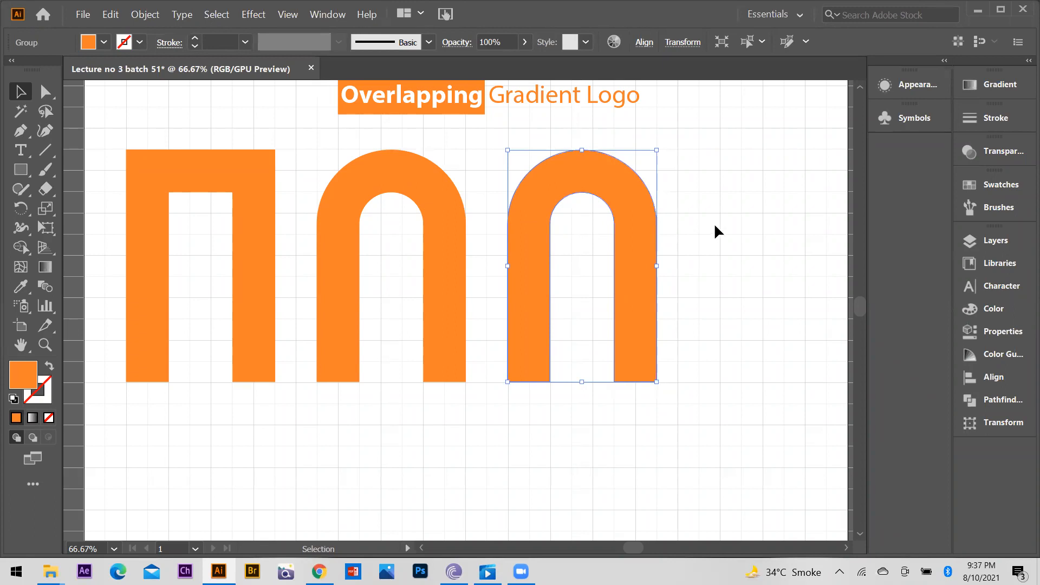
scroll(717, 230, "down", 2)
scroll(668, 172, "down", 1)
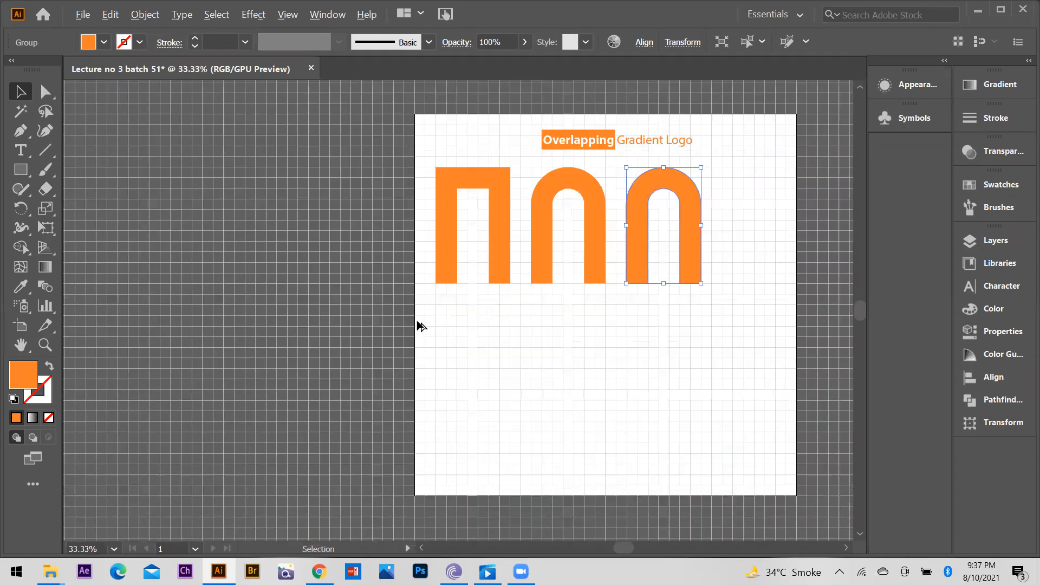
scroll(416, 320, "up", 1)
left_click_drag(674, 175, 385, 399)
left_click(582, 343)
scroll(543, 352, "down", 1)
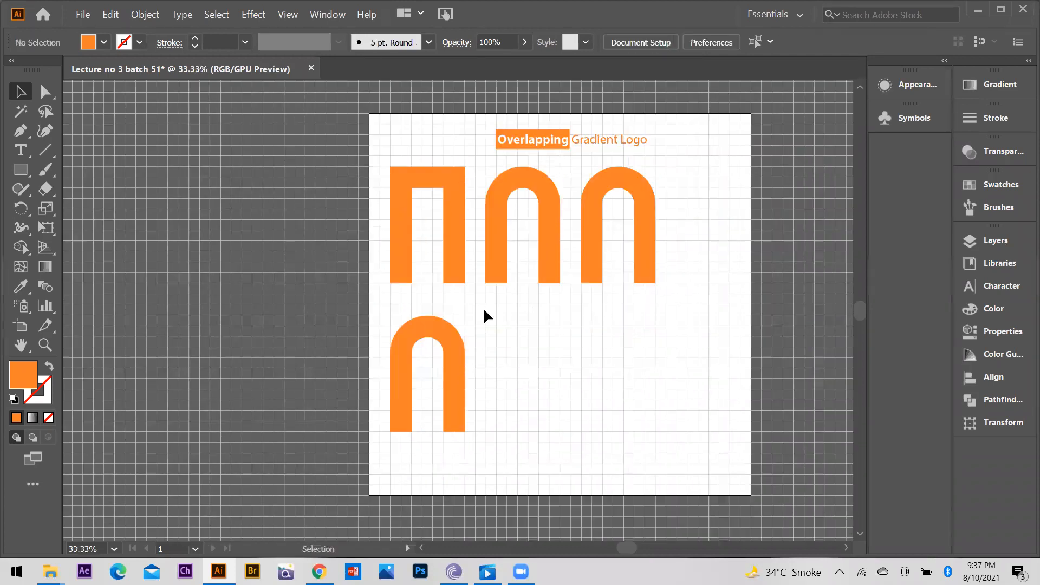
Step: Swap fill and stroke on the second-row arch, making it an unfilled orange outline, and deselect it
scroll(465, 325, "up", 1)
left_click(362, 325)
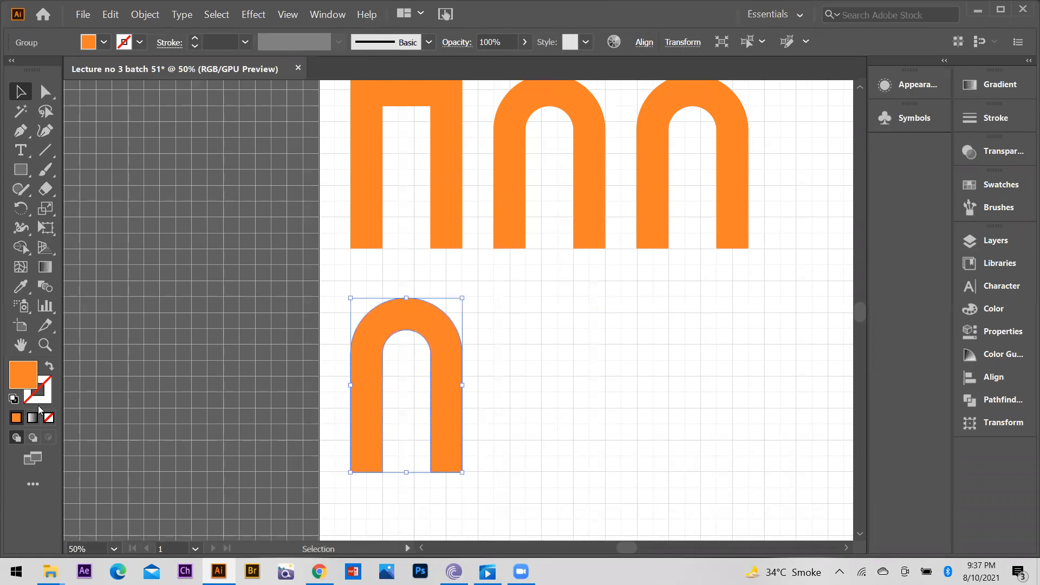
left_click(48, 368)
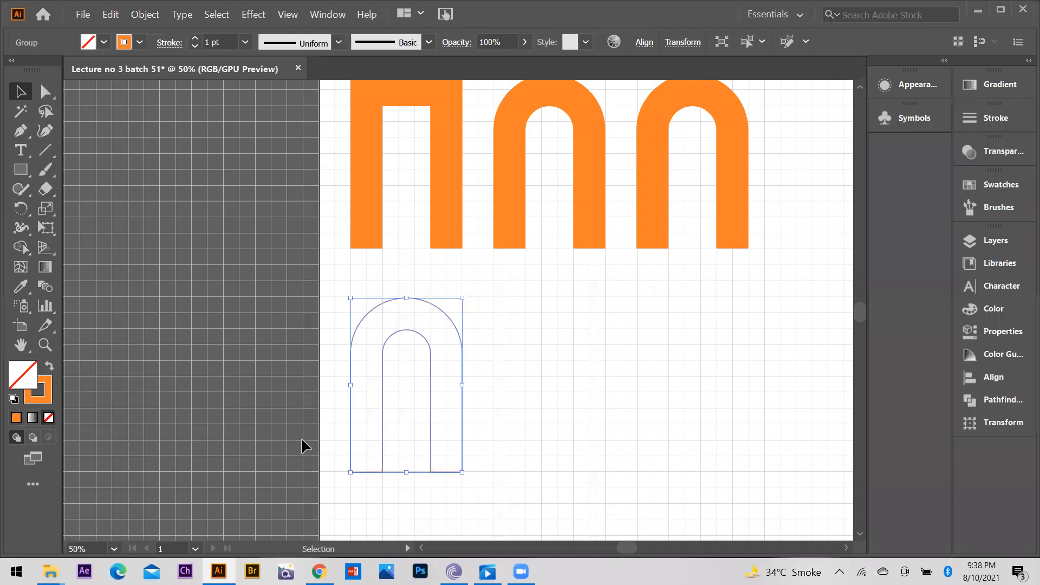
left_click(578, 393)
Step: Duplicate the square-cornered stroked path down onto the outlined arch and set the copy's stroke weight to 1 pt
left_click(441, 162)
left_click_drag(447, 158, 448, 378)
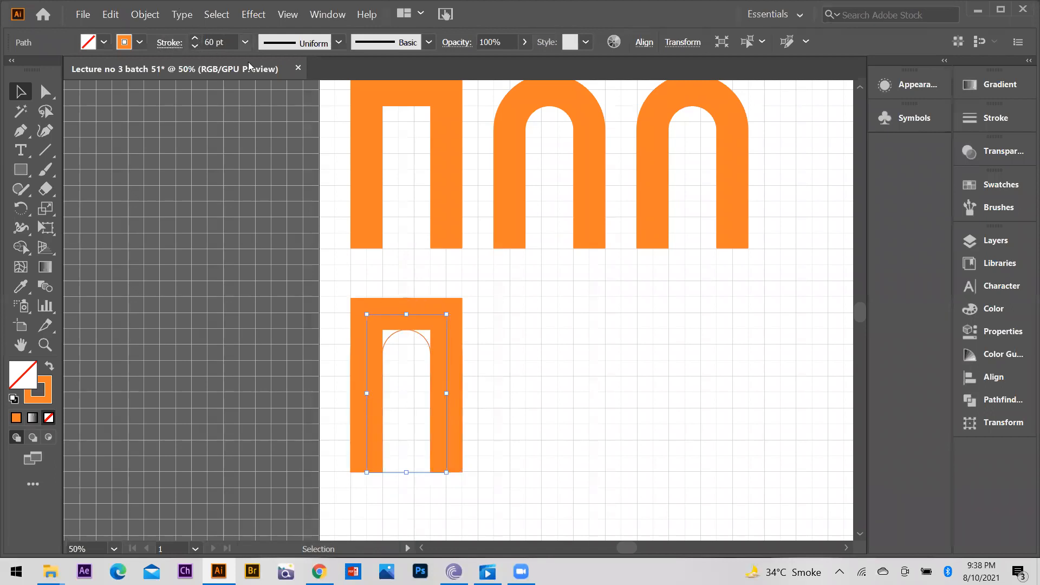
left_click(245, 41)
left_click(264, 113)
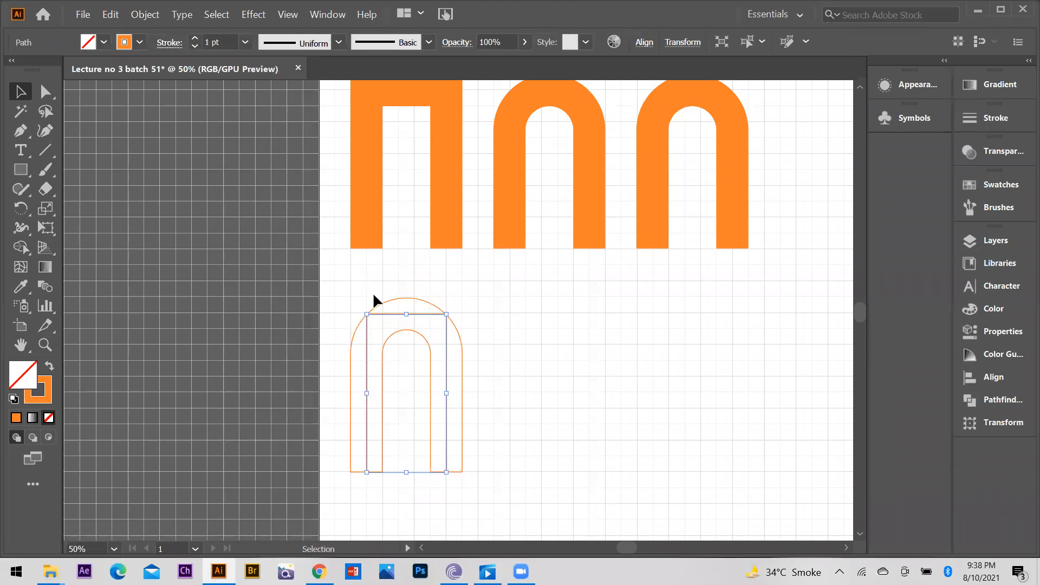
Step: Round both upper corners of the square centre path fully into an arch midway between the two outlines and deselect it
scroll(410, 365, "up", 3)
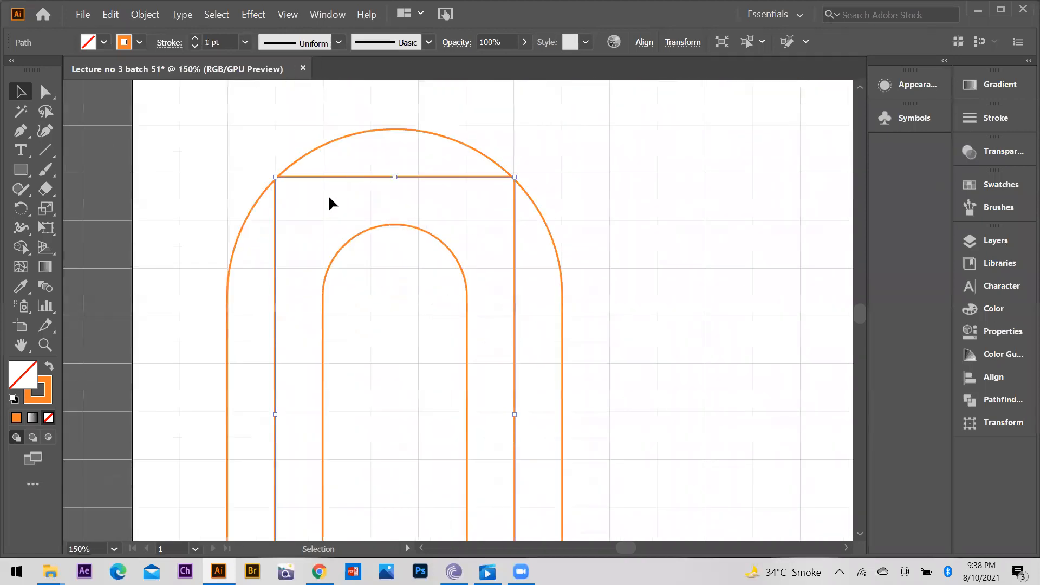
scroll(332, 203, "down", 1)
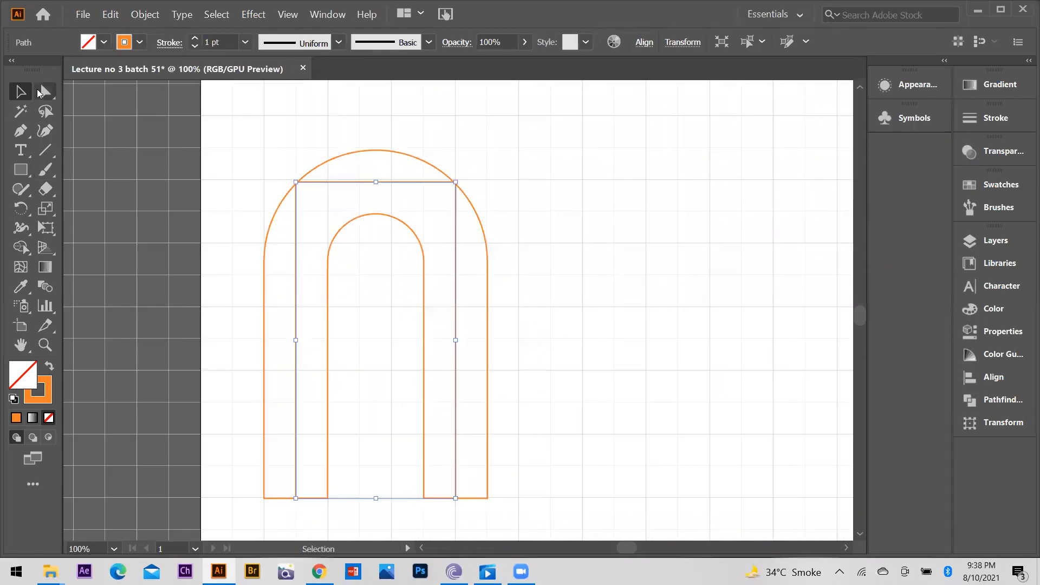
left_click(38, 93)
left_click_drag(303, 196, 398, 380)
key("v")
left_click(582, 274)
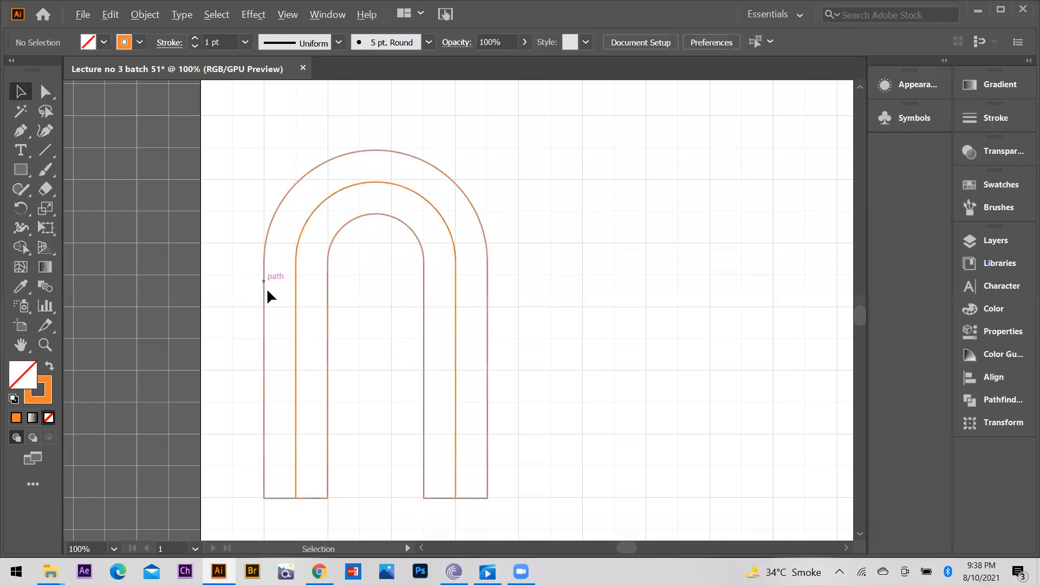
Step: Duplicate the outlined arch with its centre path horizontally to its right
scroll(267, 291, "down", 1)
left_click(391, 287)
left_click_drag(460, 299, 586, 319)
Step: Shorten the copied arch's centre path by raising its lower ends about 30 px, and deselect it
scroll(691, 339, "down", 1)
scroll(578, 385, "up", 1)
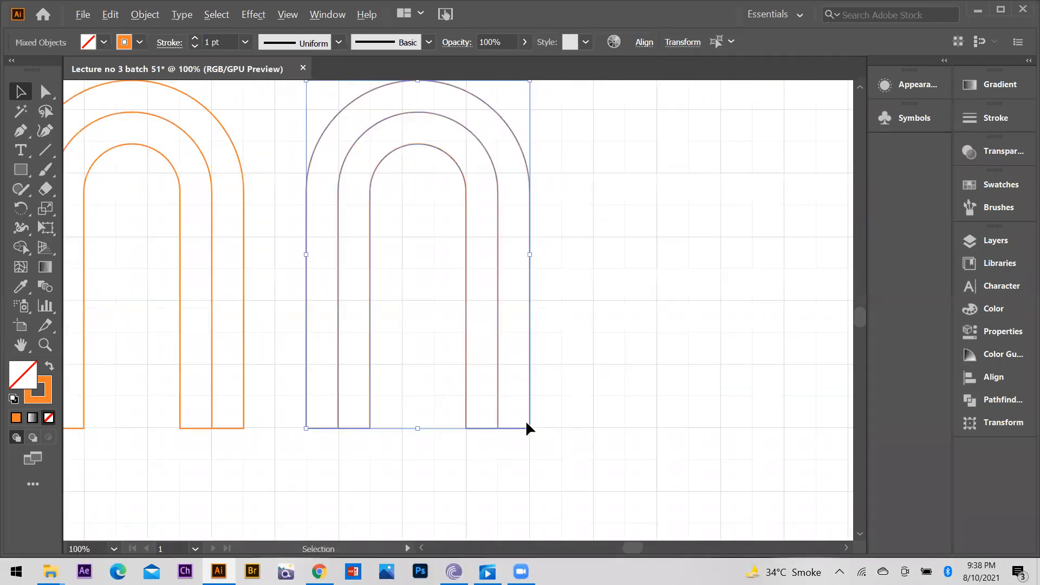
left_click(526, 424)
left_click(498, 306)
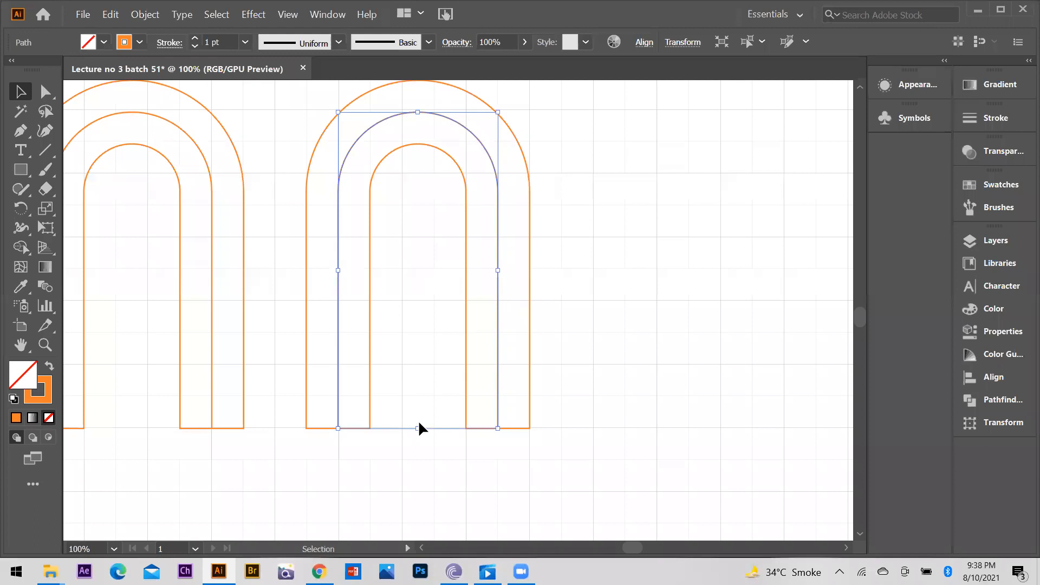
left_click_drag(416, 428, 415, 397)
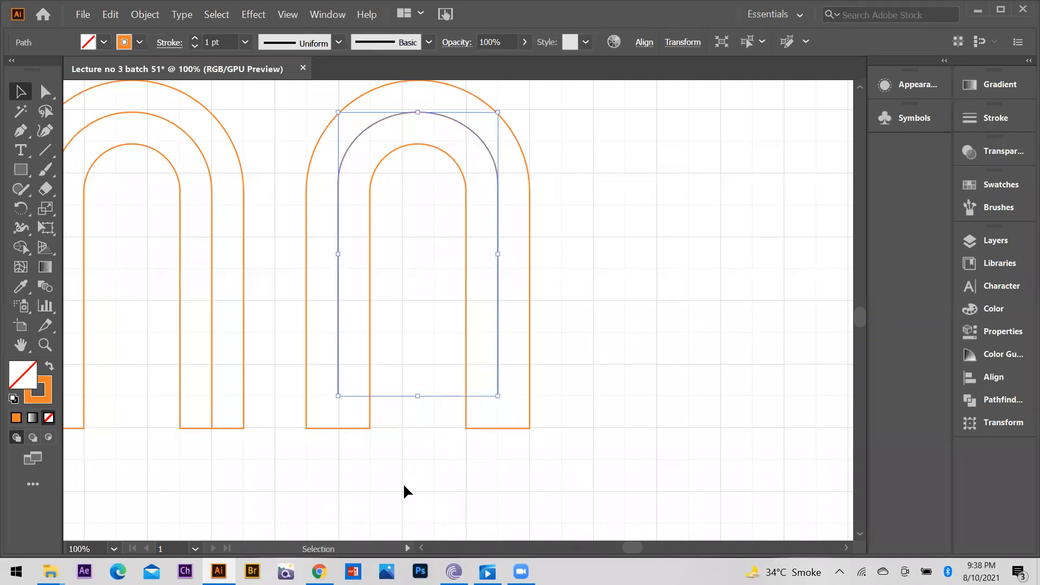
left_click(413, 419)
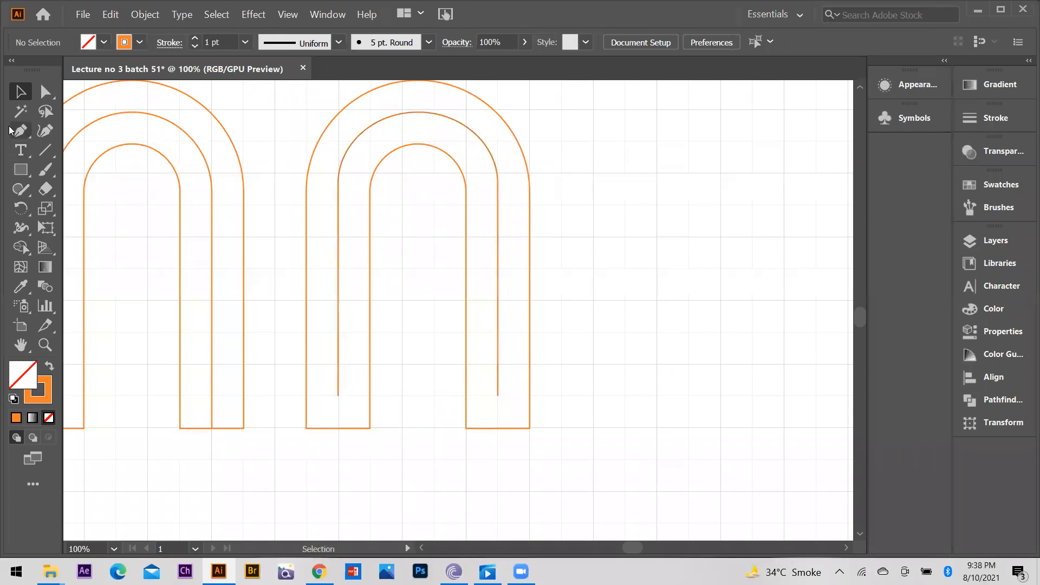
Step: Extend both lower ends of the centre path diagonally to the arch's outer bottom corners with the Pen tool
key("p")
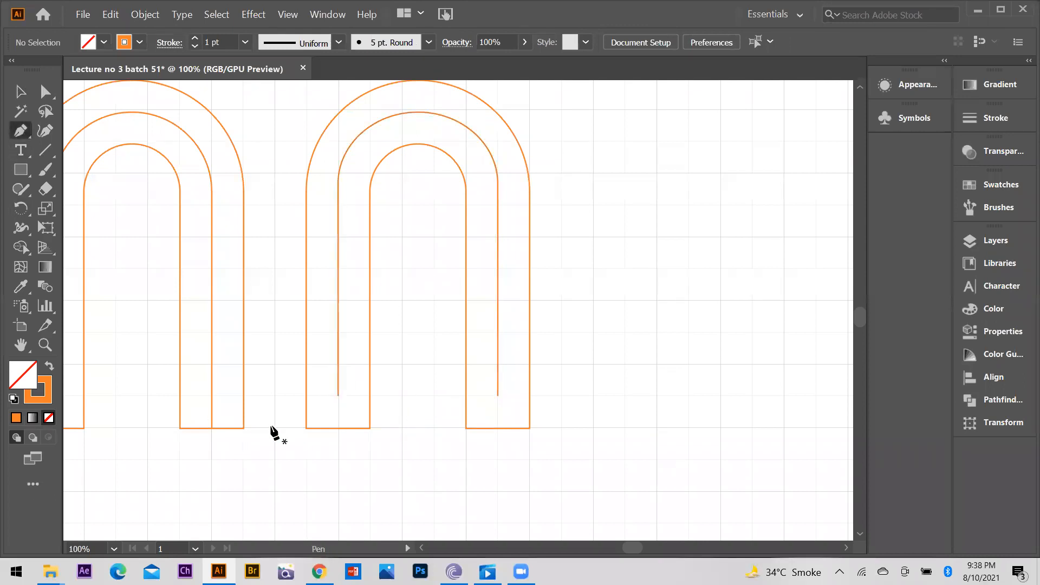
left_click(339, 397)
left_click(306, 428)
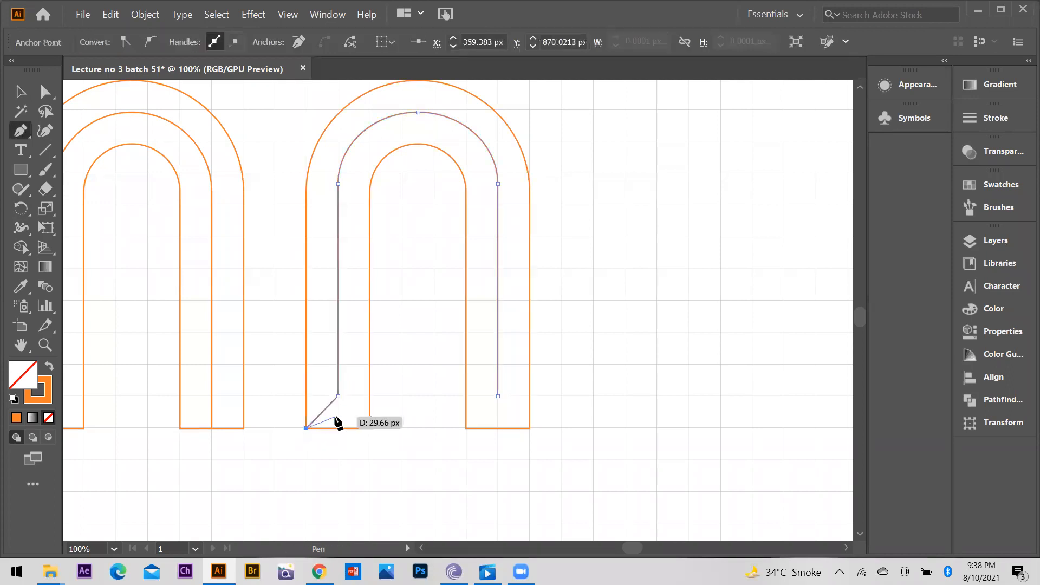
left_click(499, 397)
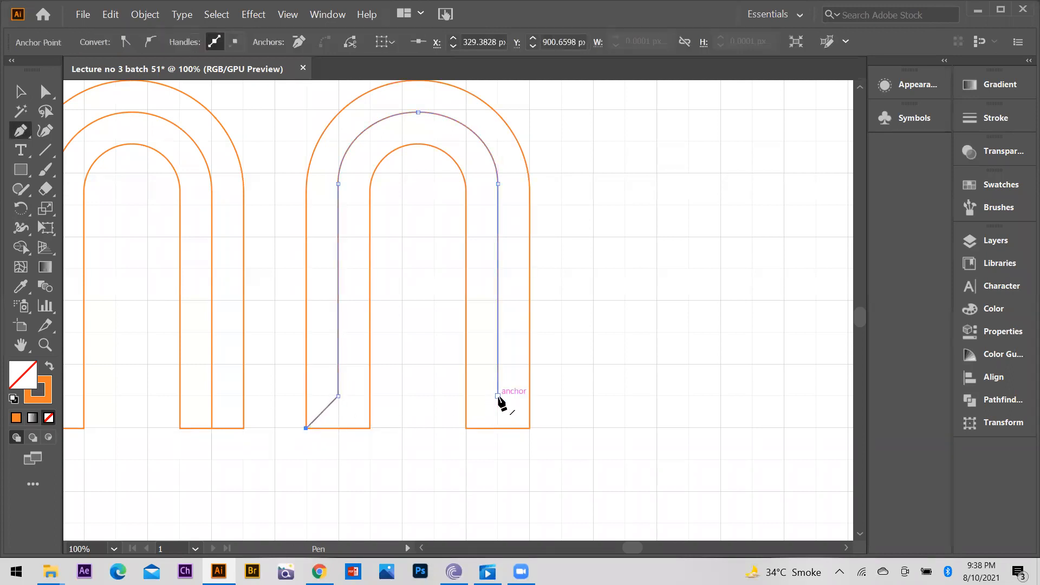
left_click(529, 428)
key("Escape")
Step: Round the left leg's centre-path bend to a radius of about 105 px and its inner bottom corner to about 60 px
scroll(238, 282, "down", 1)
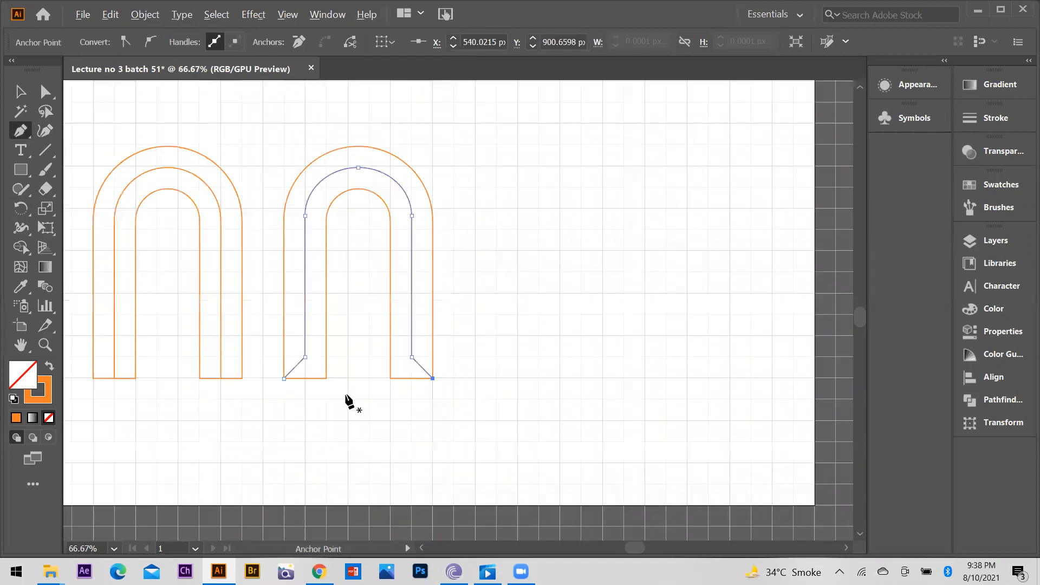
scroll(397, 387, "up", 1)
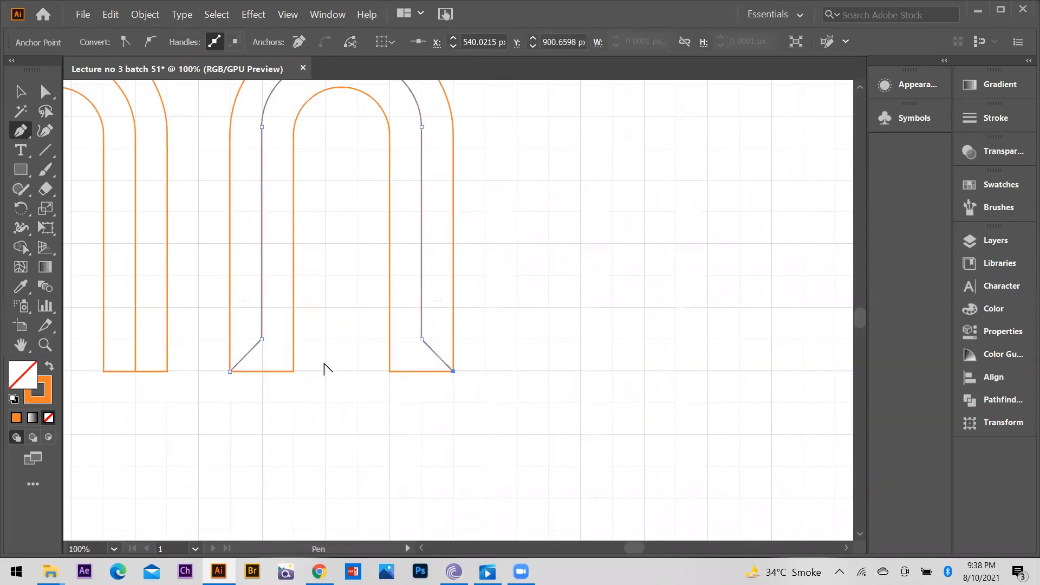
scroll(324, 364, "down", 1)
left_click(46, 94)
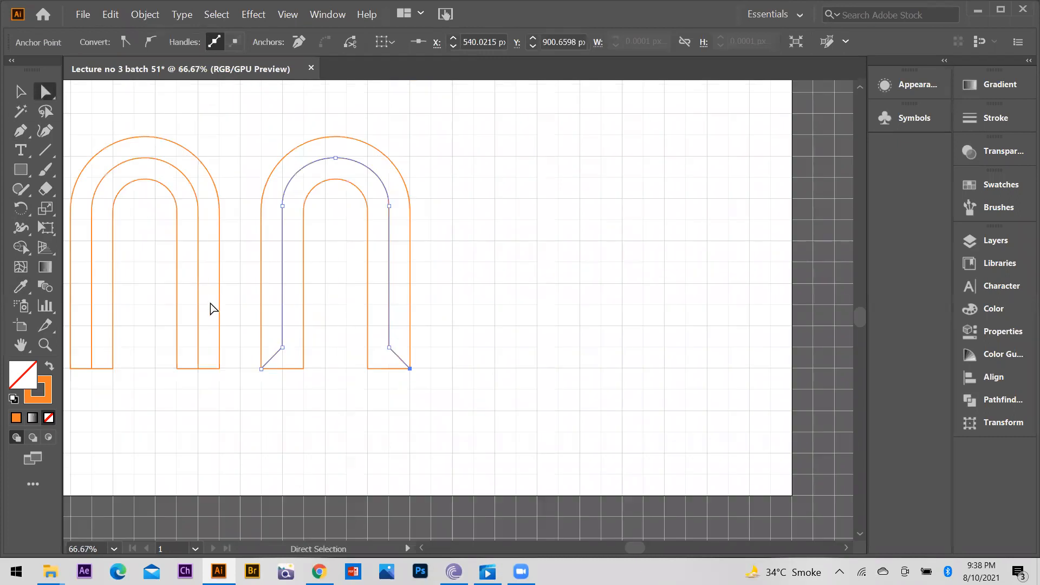
left_click(282, 347)
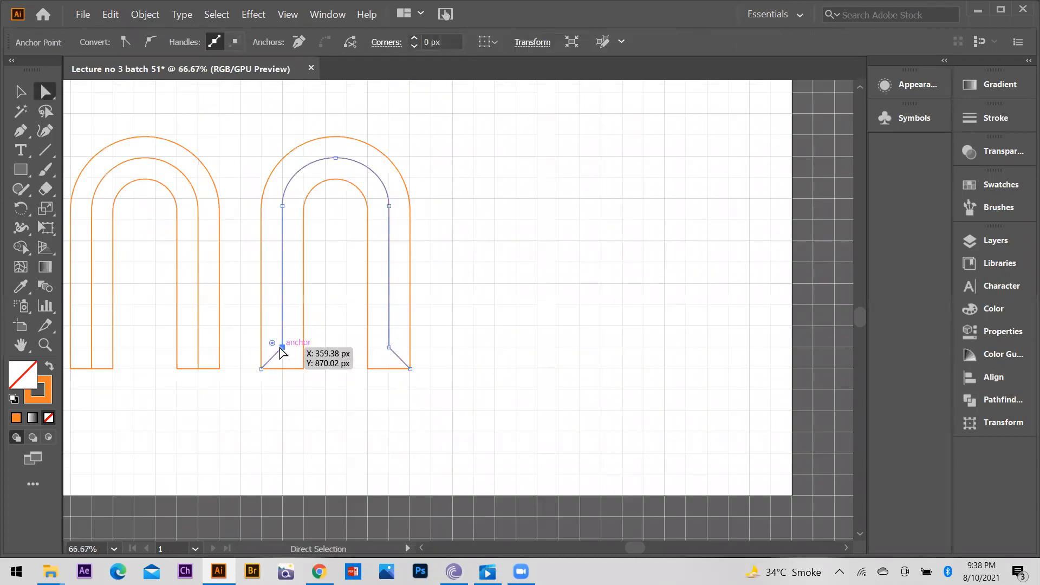
left_click_drag(274, 348, 89, 238)
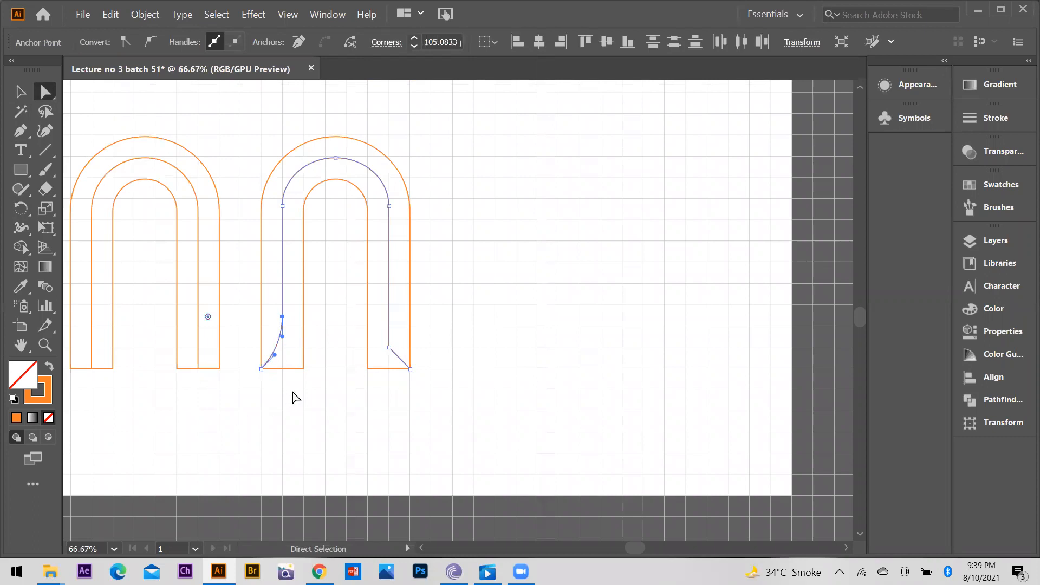
left_click(303, 370)
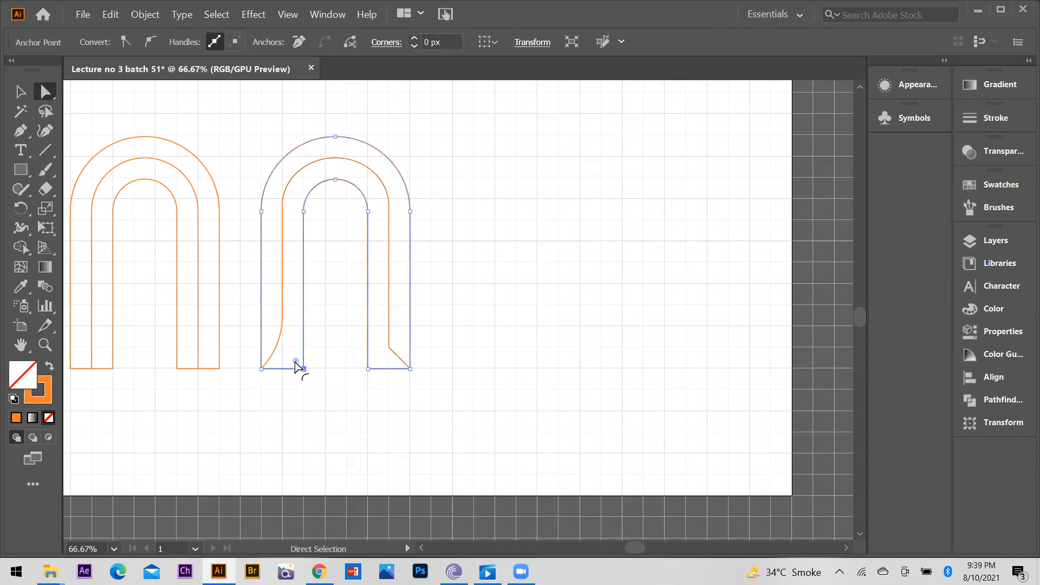
left_click_drag(283, 355, 163, 256)
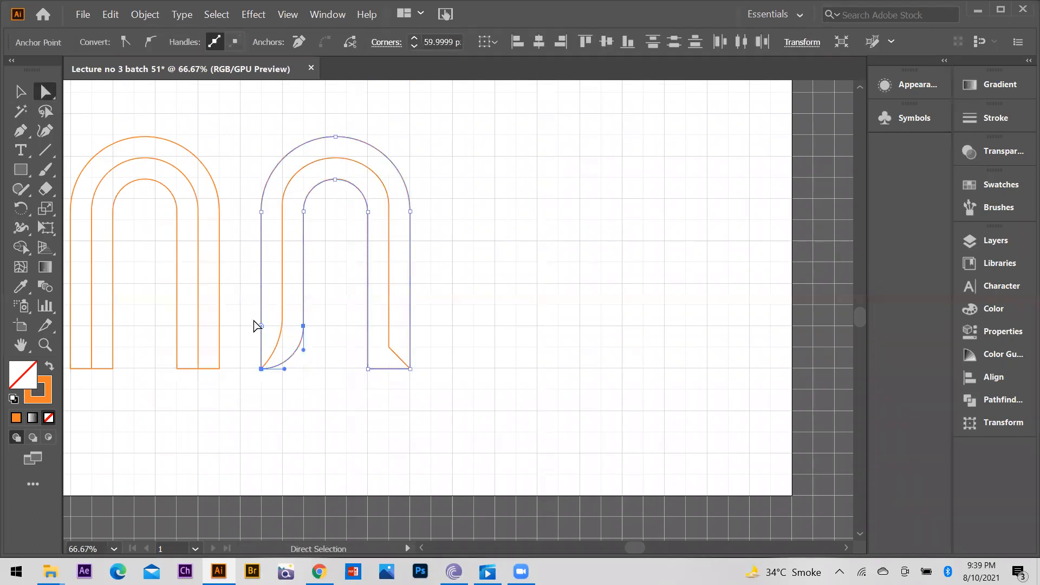
Step: Round the right leg's centre-path bend to about 105 px and its inner bottom corner to about 60 px, then deselect
left_click(388, 348)
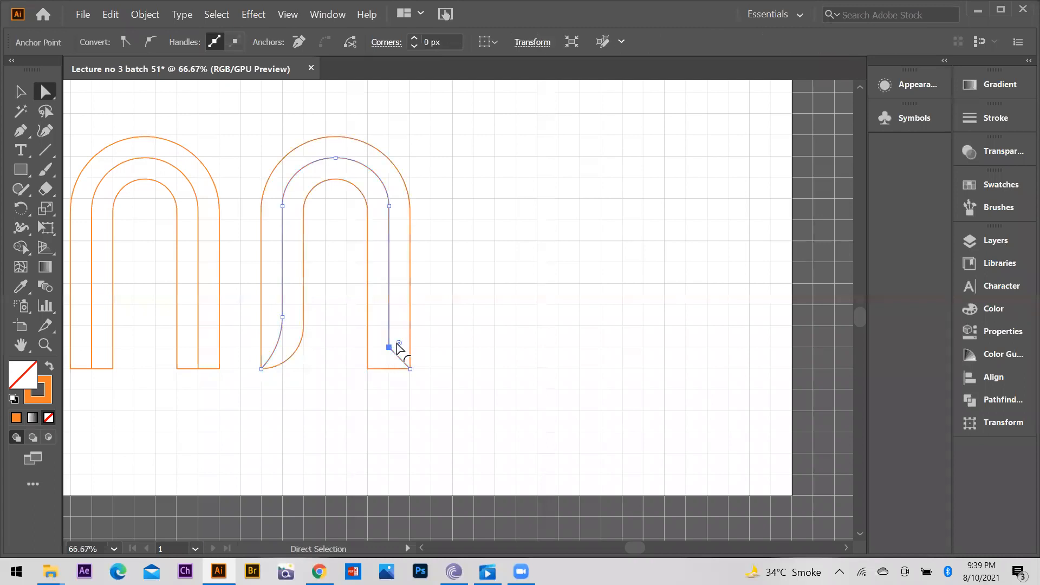
left_click_drag(398, 346, 482, 289)
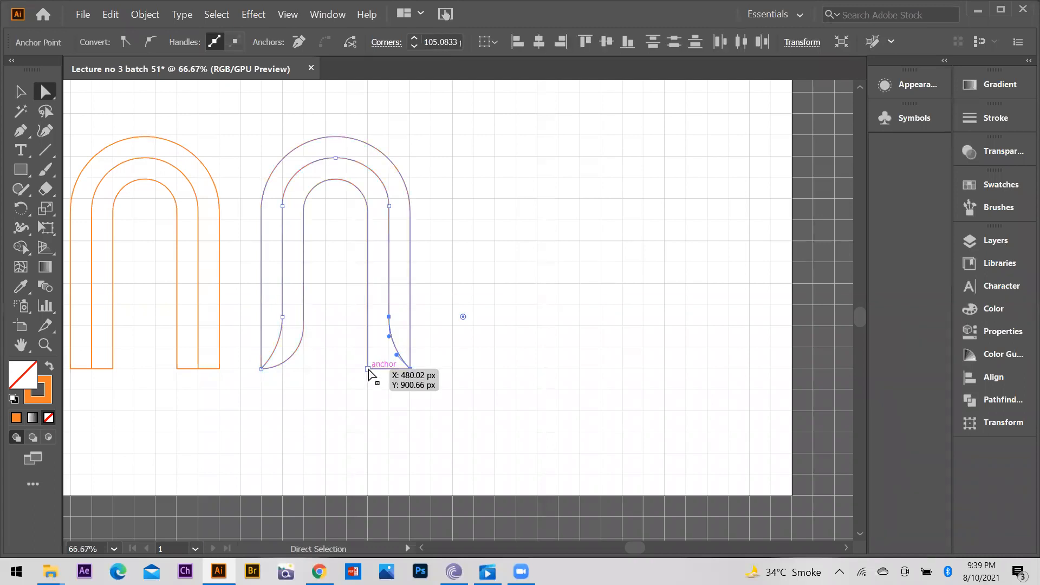
left_click(368, 369)
left_click_drag(375, 362, 493, 265)
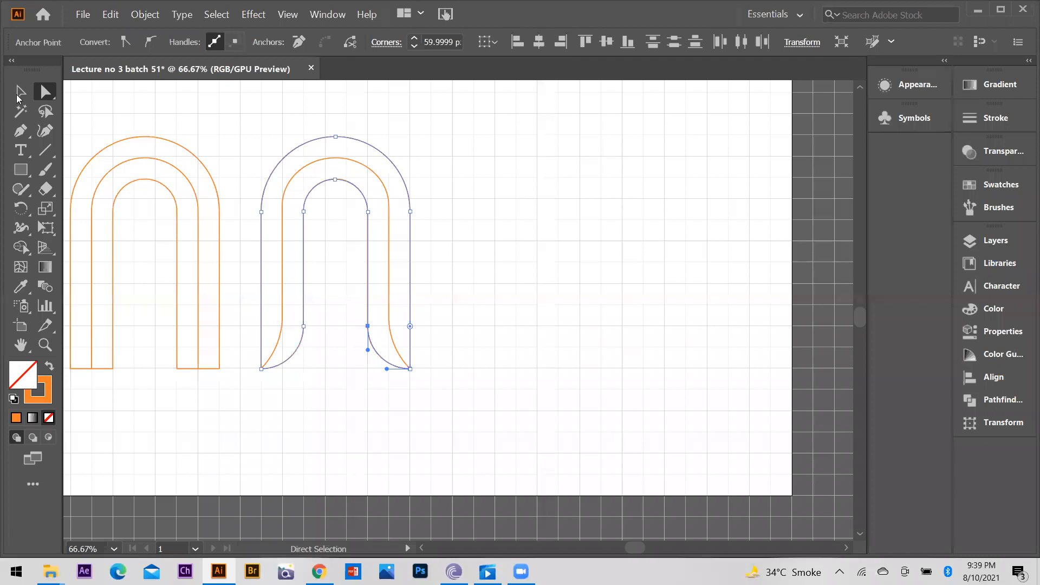
left_click(21, 91)
left_click(241, 294)
Step: Duplicate the flared outlined arch horizontally to its right as the third shape in the second row and deselect it
scroll(351, 273, "down", 2)
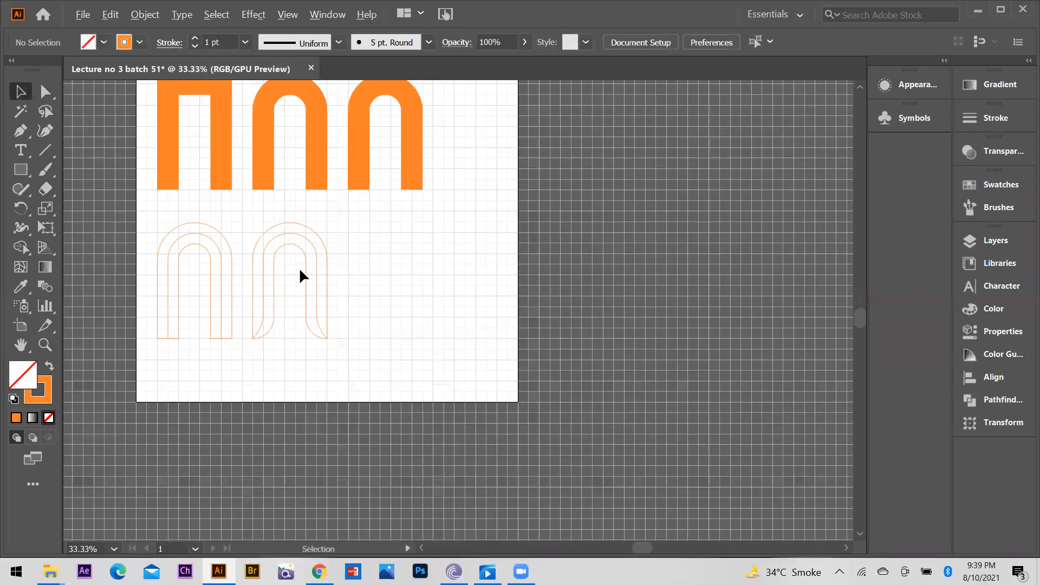
scroll(301, 292, "up", 2)
left_click(301, 292)
left_click_drag(302, 293, 493, 303)
left_click(558, 303)
Step: Select the third outlined arch in the second row with its centre path and split it using Pathfinder Divide
scroll(536, 282, "down", 1)
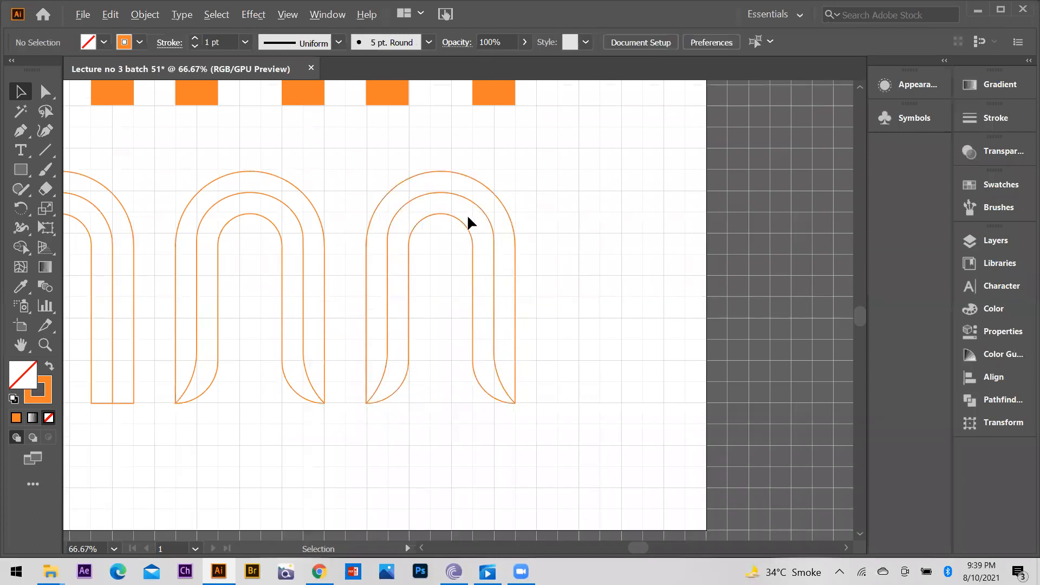
scroll(433, 222, "up", 1)
scroll(423, 229, "down", 1)
scroll(430, 138, "up", 1)
left_click_drag(426, 145, 440, 190)
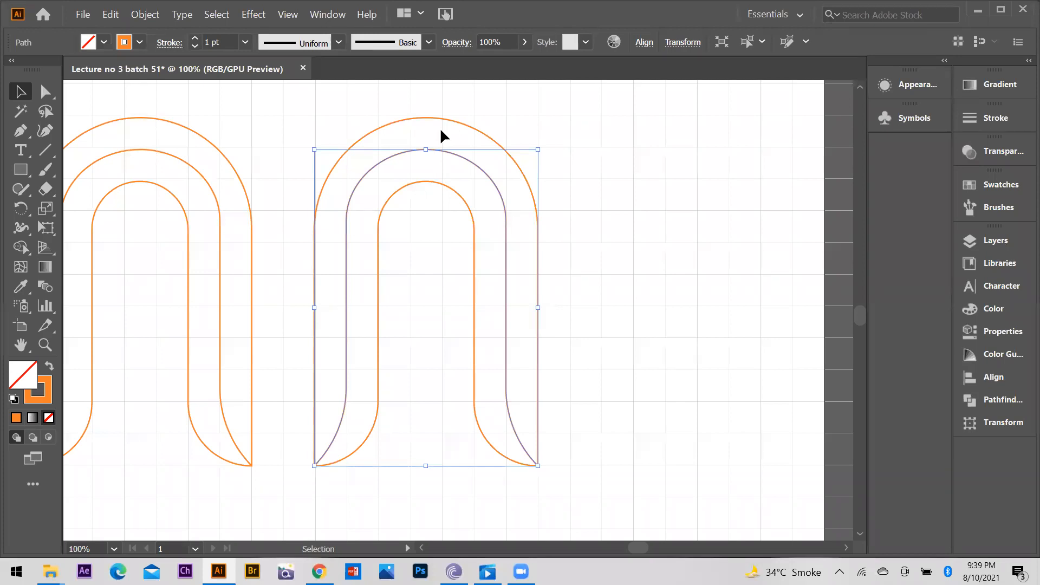
scroll(366, 239, "down", 1)
scroll(396, 167, "up", 1)
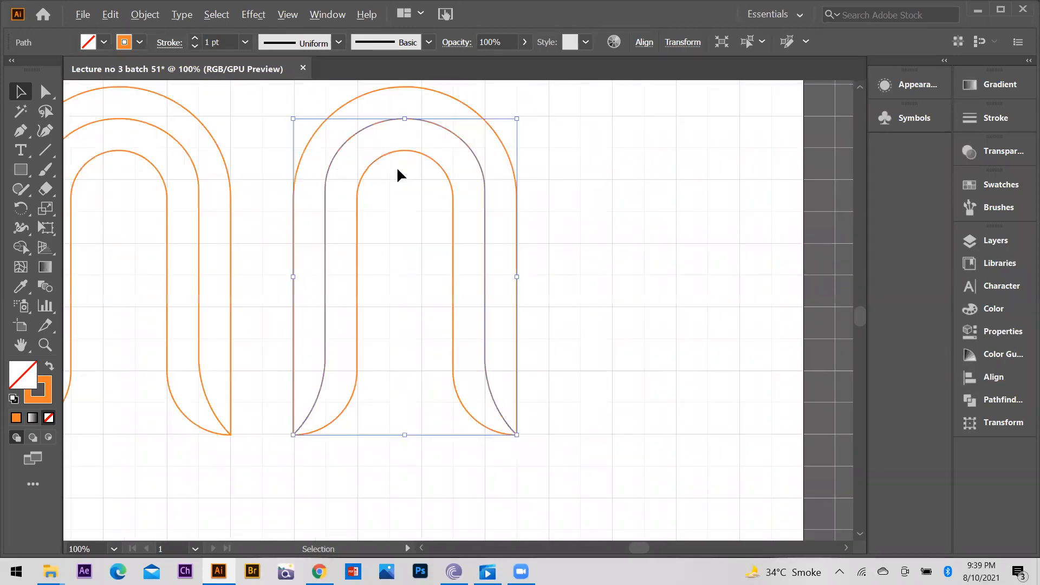
scroll(315, 178, "down", 1)
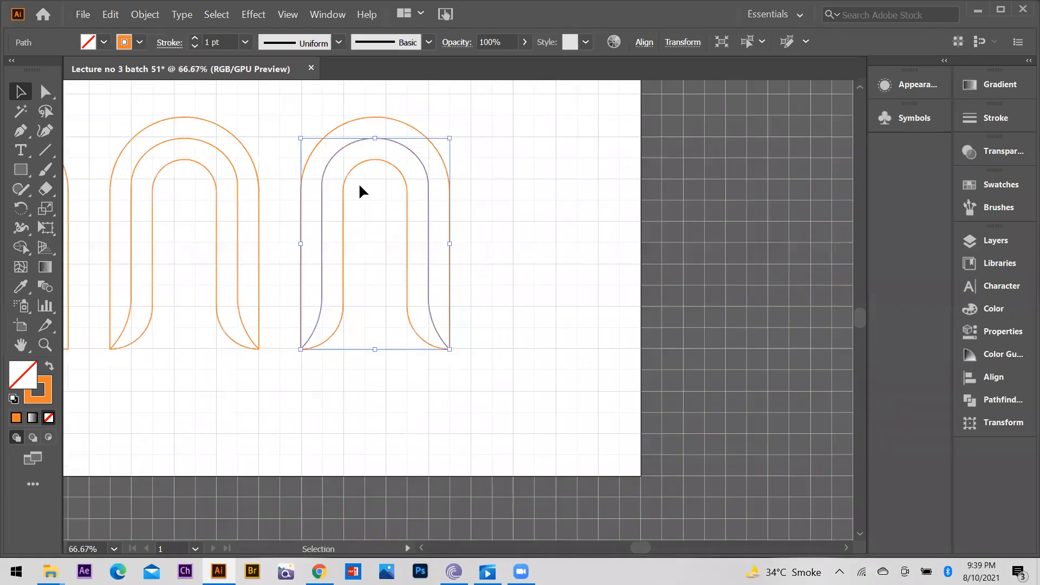
left_click_drag(452, 109, 379, 180)
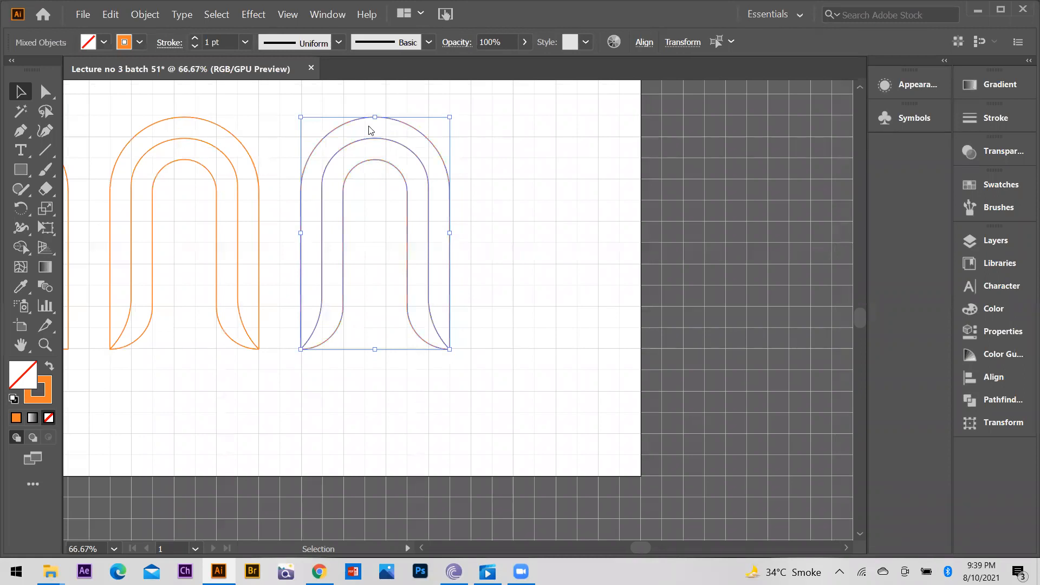
left_click(338, 15)
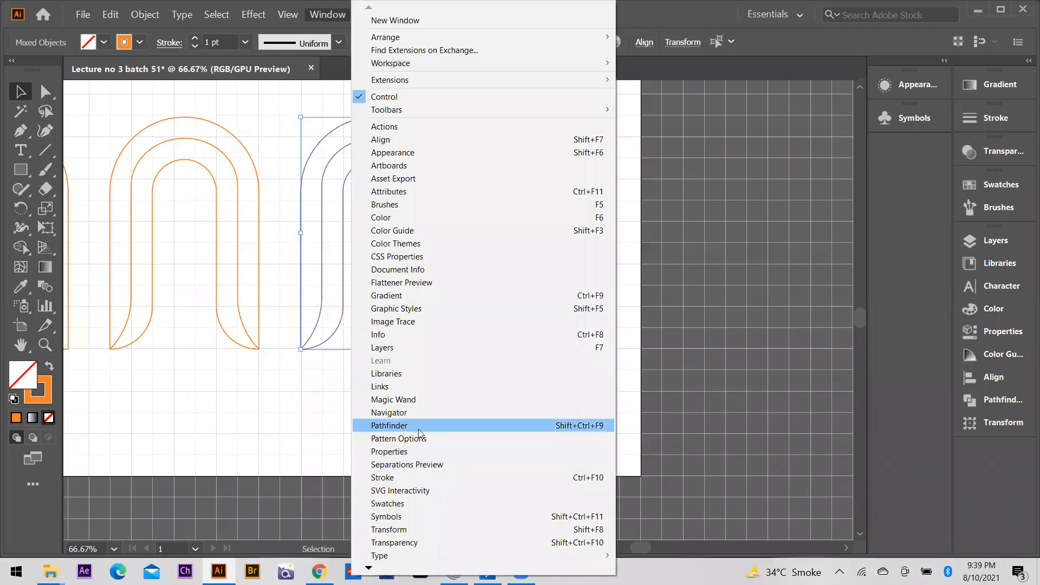
left_click(420, 427)
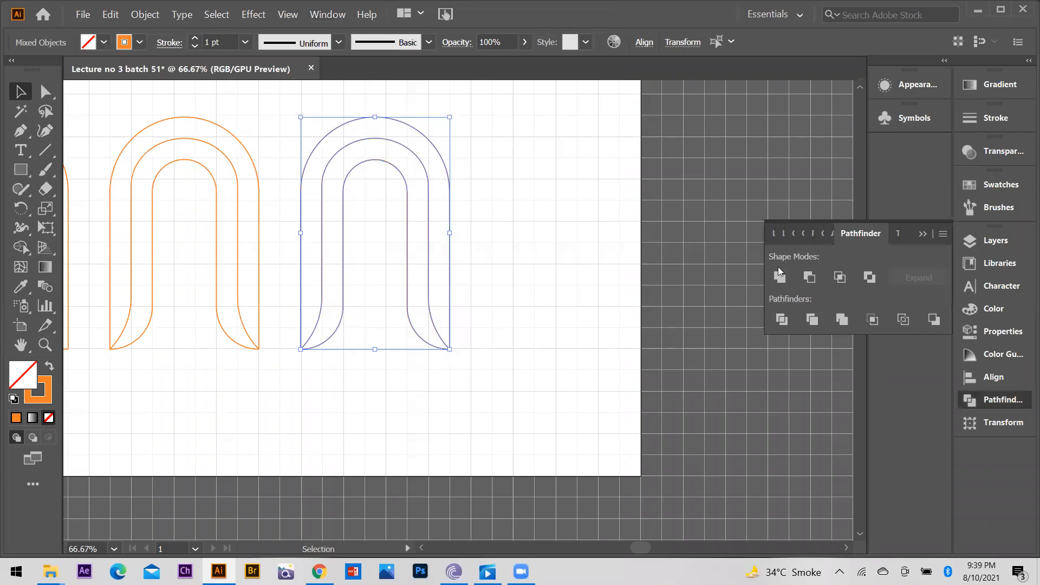
left_click_drag(908, 238, 691, 114)
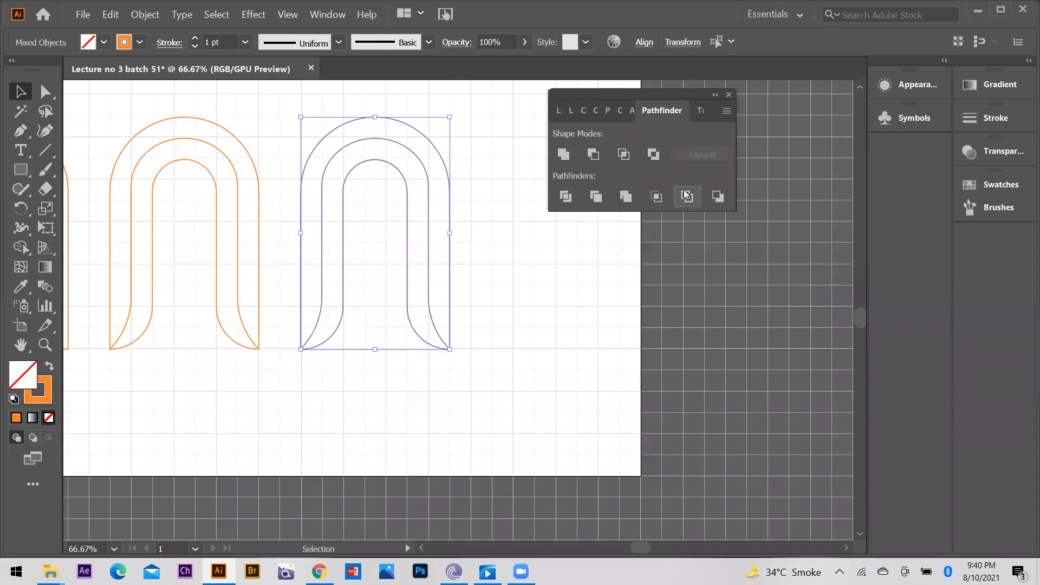
left_click(566, 196)
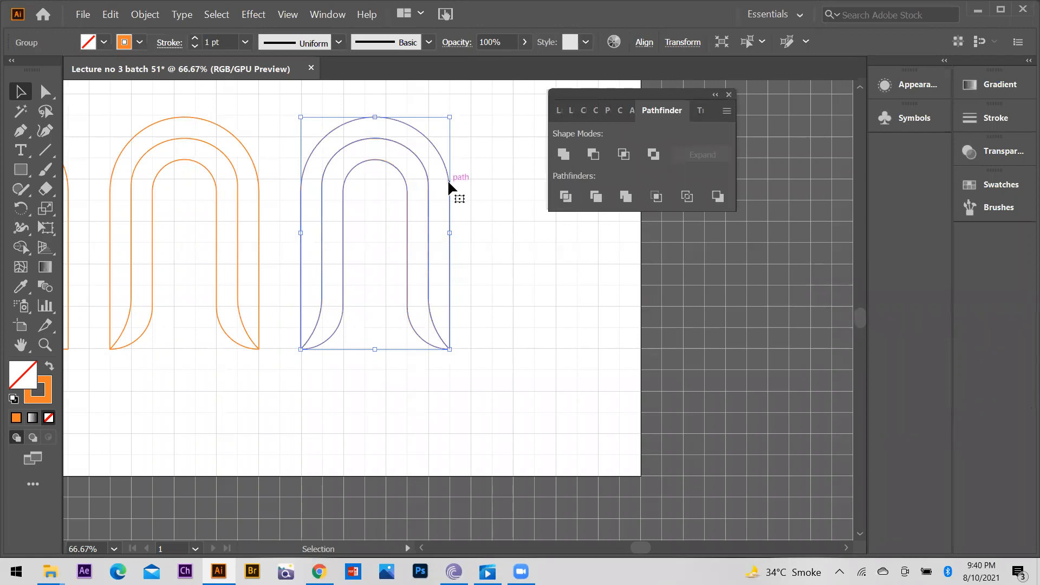
Step: Put the floating Pathfinder panel back into the collapsed panel dock
left_click(465, 142)
left_click(435, 174)
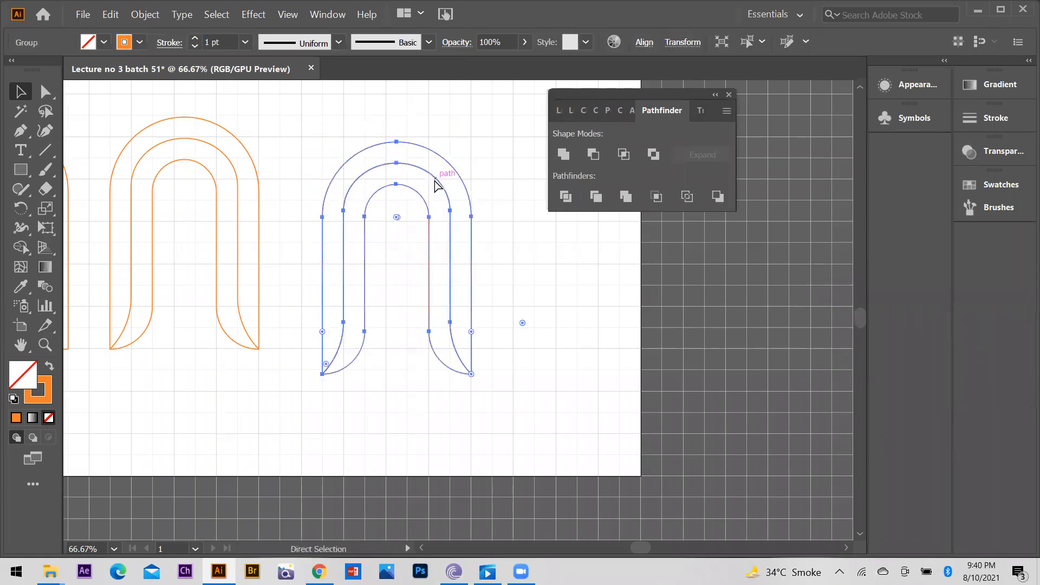
mouse_move(681, 95)
left_mouse_down()
mouse_move(835, 199)
mouse_move(1017, 234)
left_mouse_up()
scroll(344, 222, "up", 1)
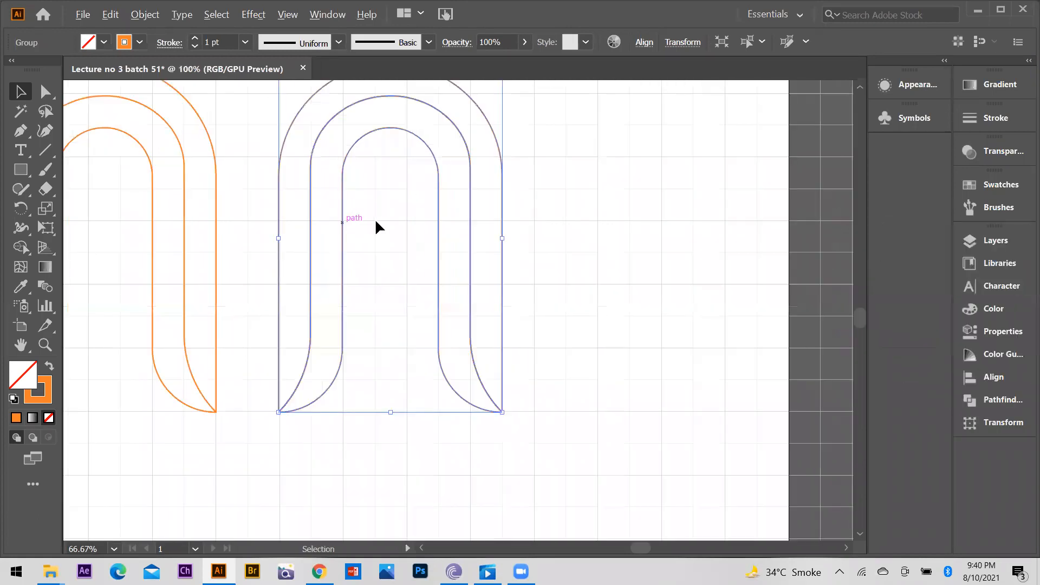
scroll(377, 218, "down", 1)
left_click(495, 178)
left_click_drag(435, 174, 470, 158)
key("ctrl+z")
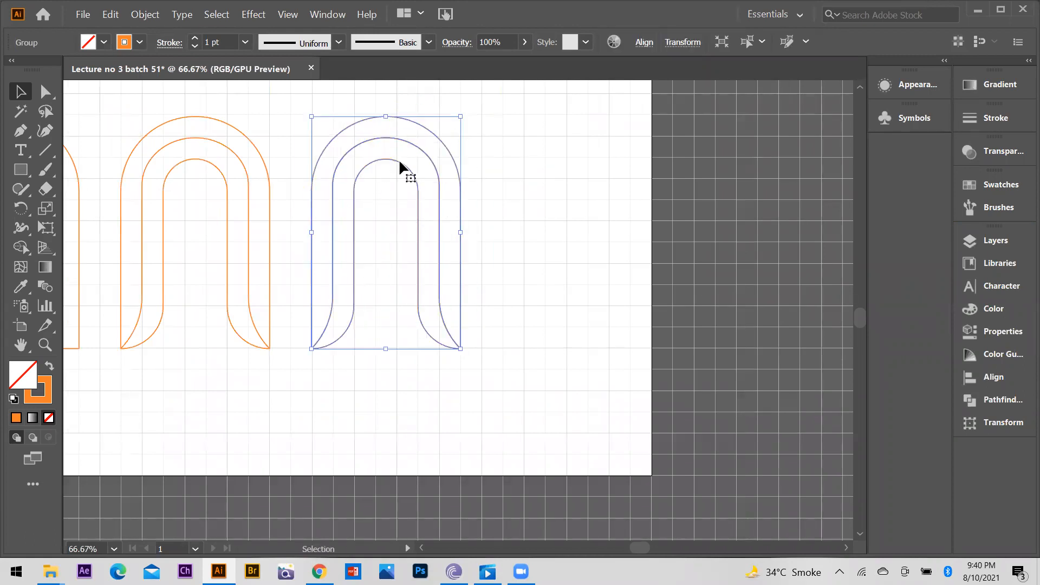
Step: Ungroup the divided third arch in the second row into separate pieces
right_click(429, 158)
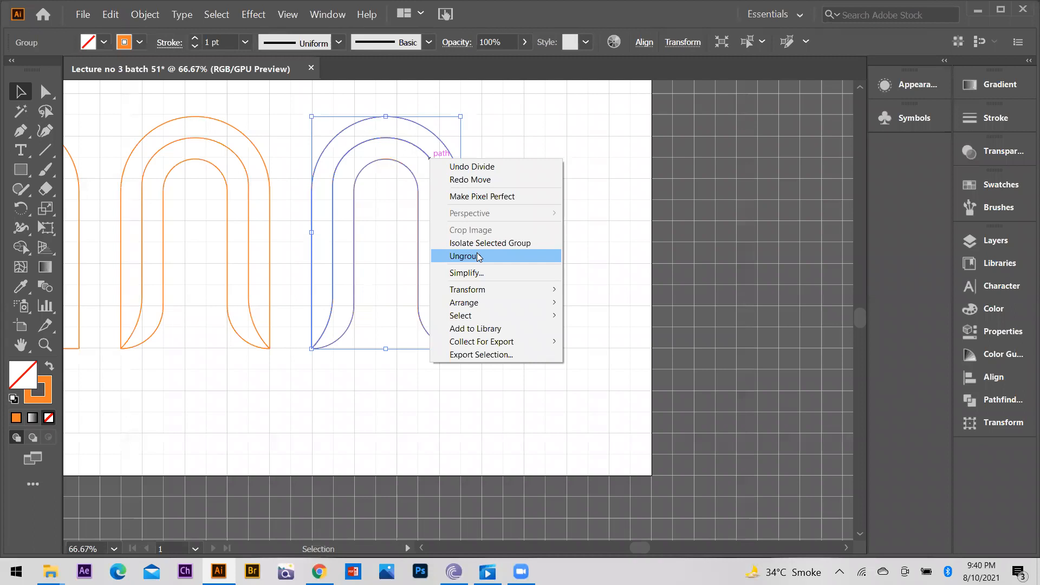
left_click(478, 257)
Step: Try to move the inner band of the divided arch down, away from the outer band, and undo the move
left_click(358, 174)
left_click_drag(380, 158, 378, 224)
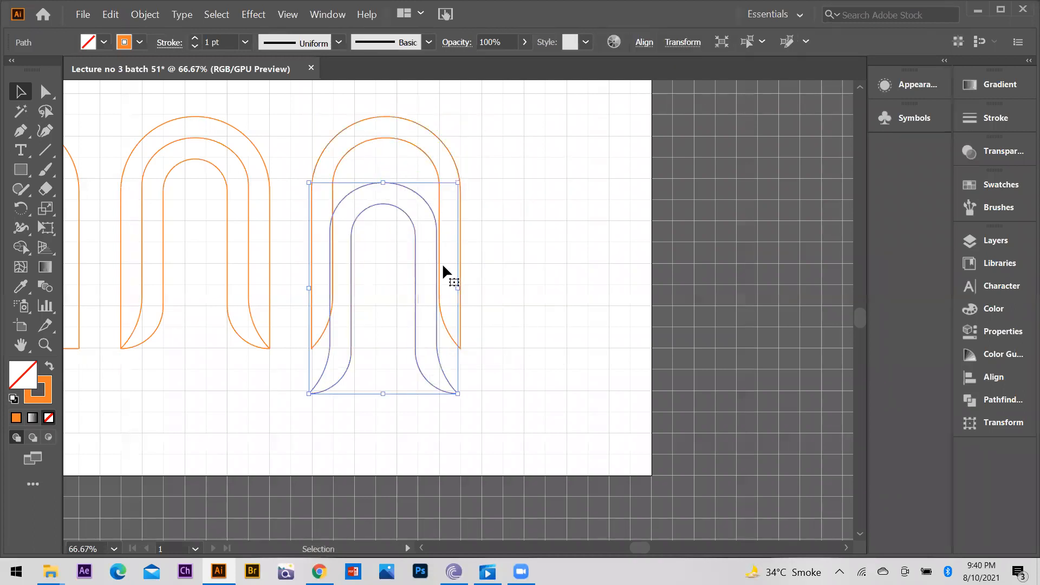
key("ctrl+z")
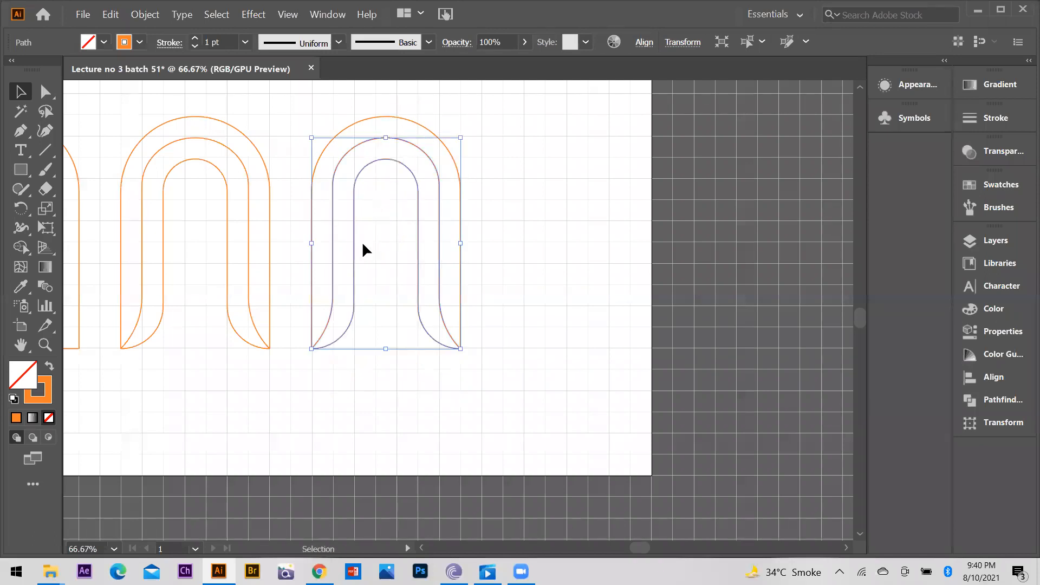
scroll(432, 285, "down", 1)
scroll(472, 204, "up", 3)
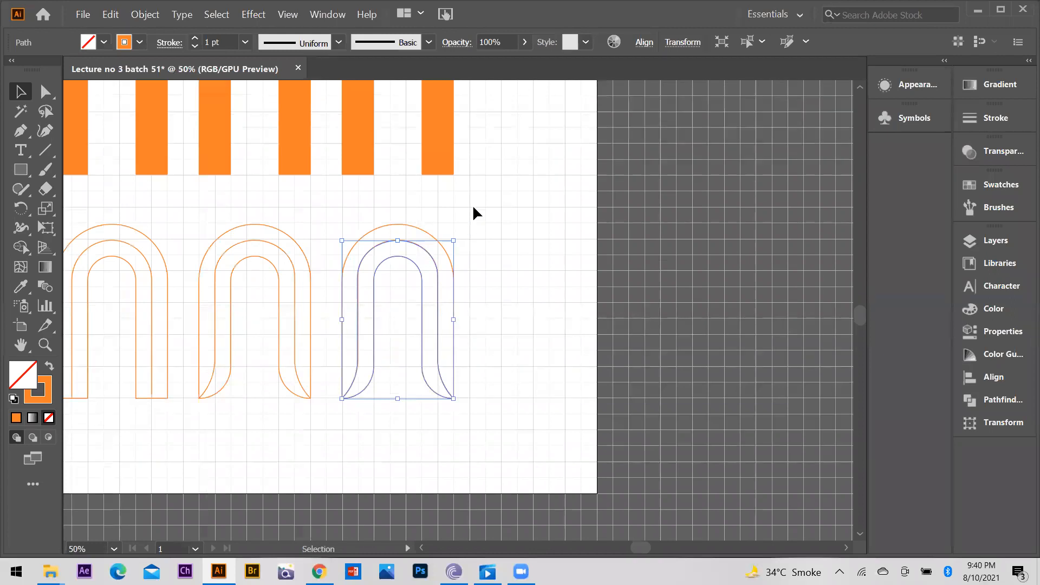
key("ctrl+z")
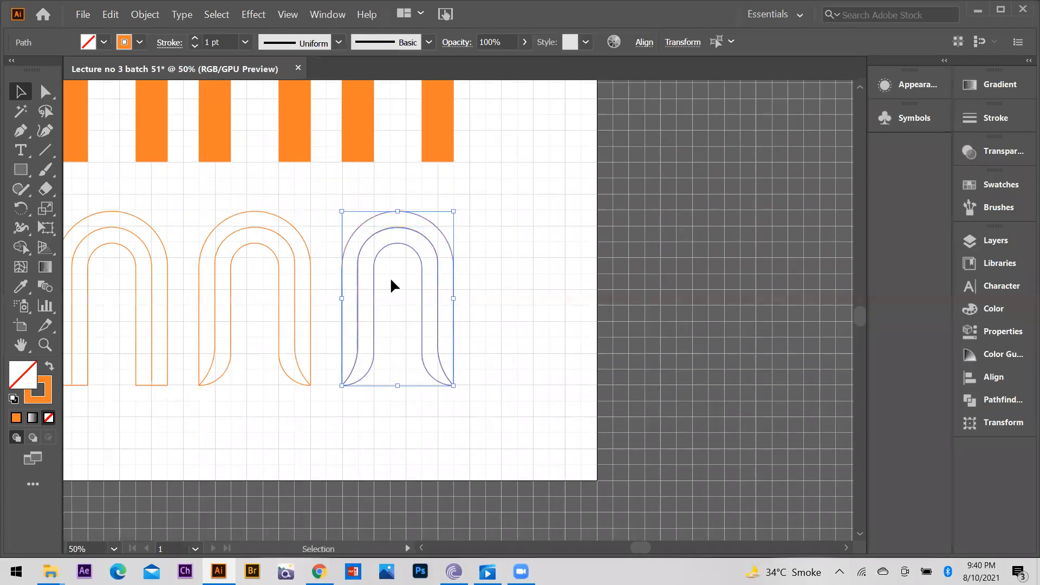
Step: Rotate both pieces of the divided third arch by 45° with the result previewed
right_click(399, 228)
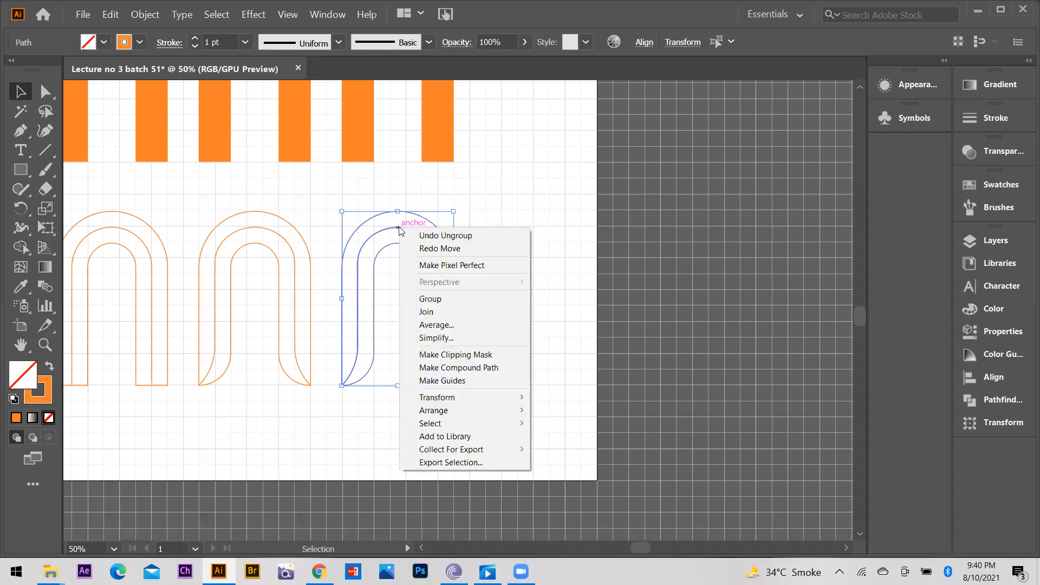
mouse_move(448, 395)
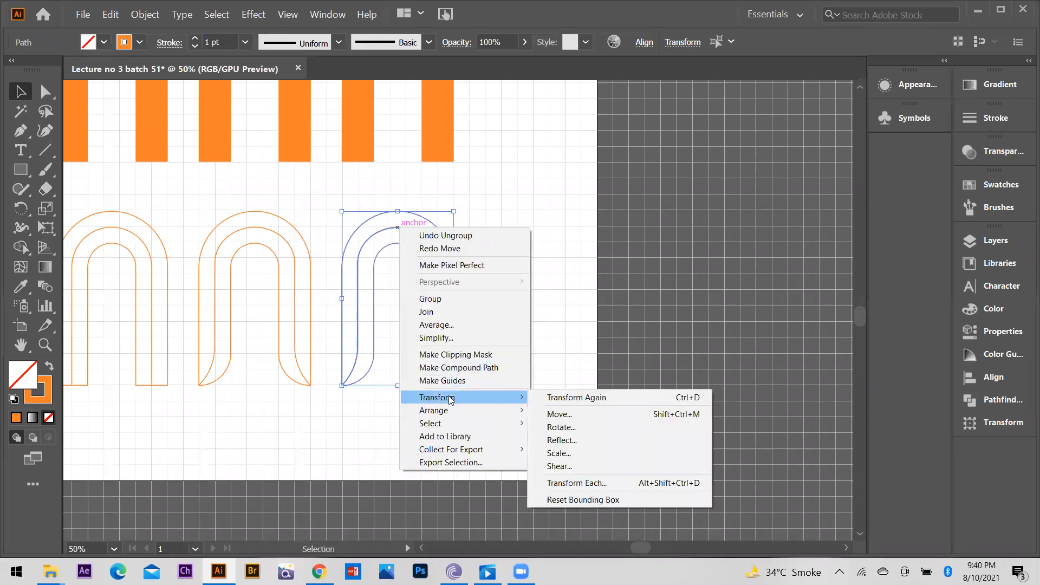
left_click(598, 429)
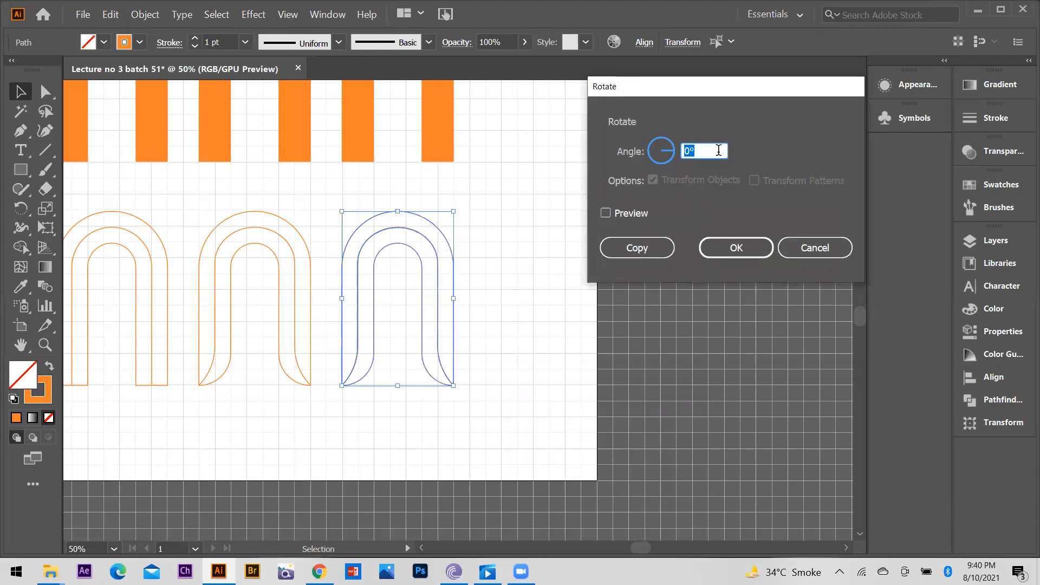
type("45")
left_click(605, 213)
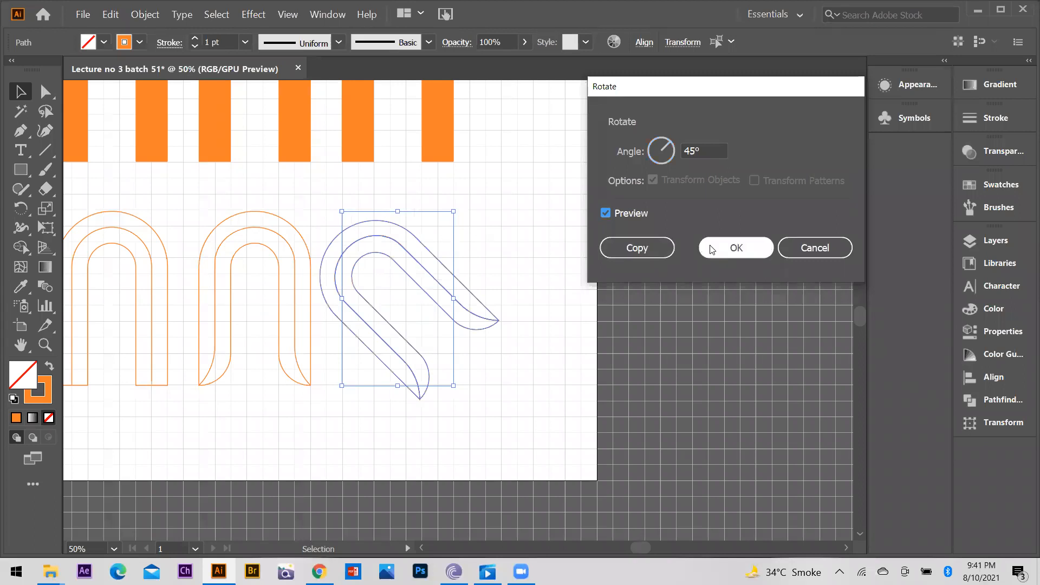
left_click(742, 251)
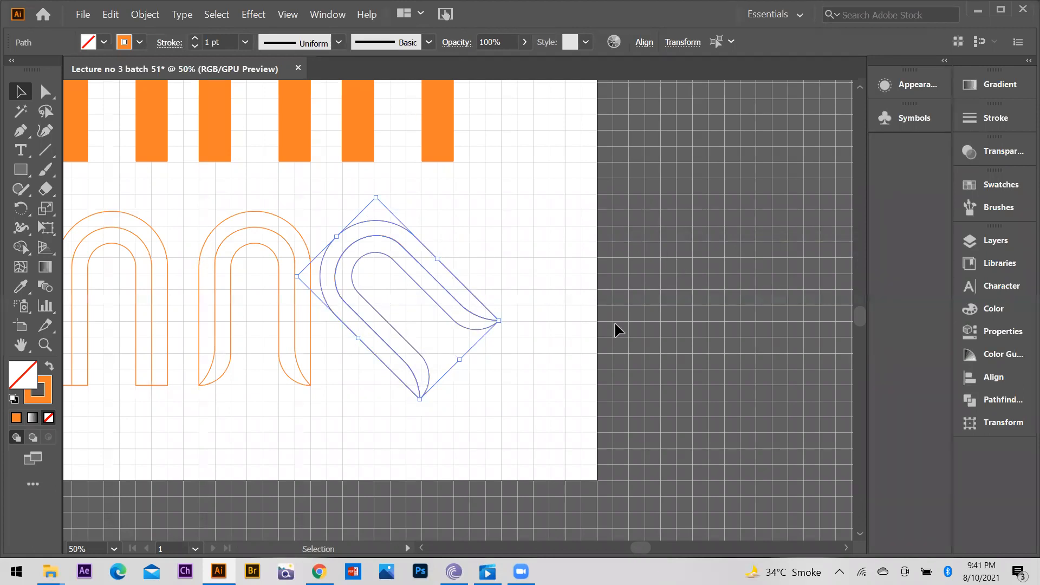
Step: Reflect a copy of the rotated arch across the vertical axis to form an overlapping heart and deselect it
right_click(425, 267)
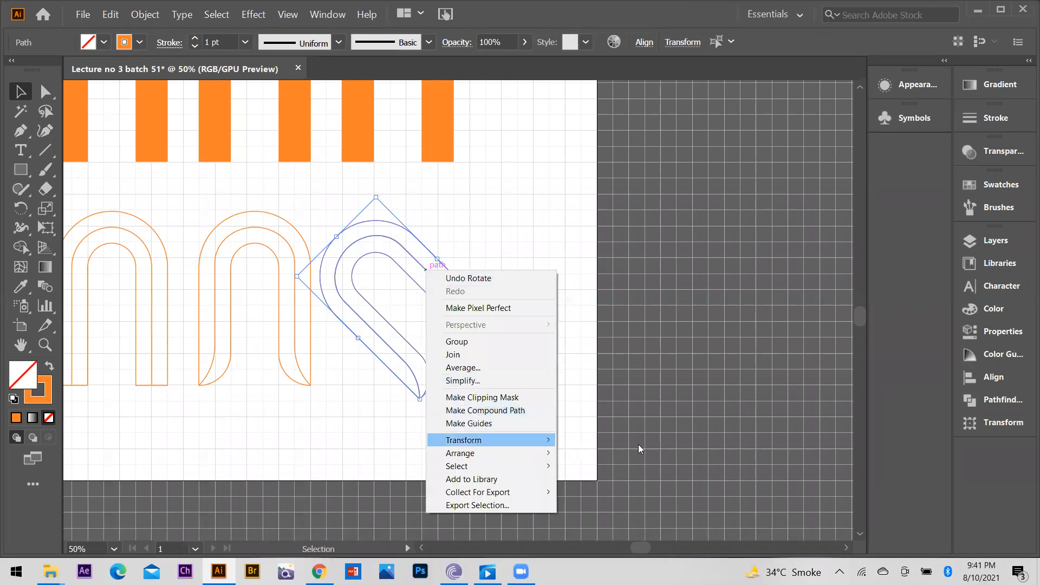
left_click(606, 483)
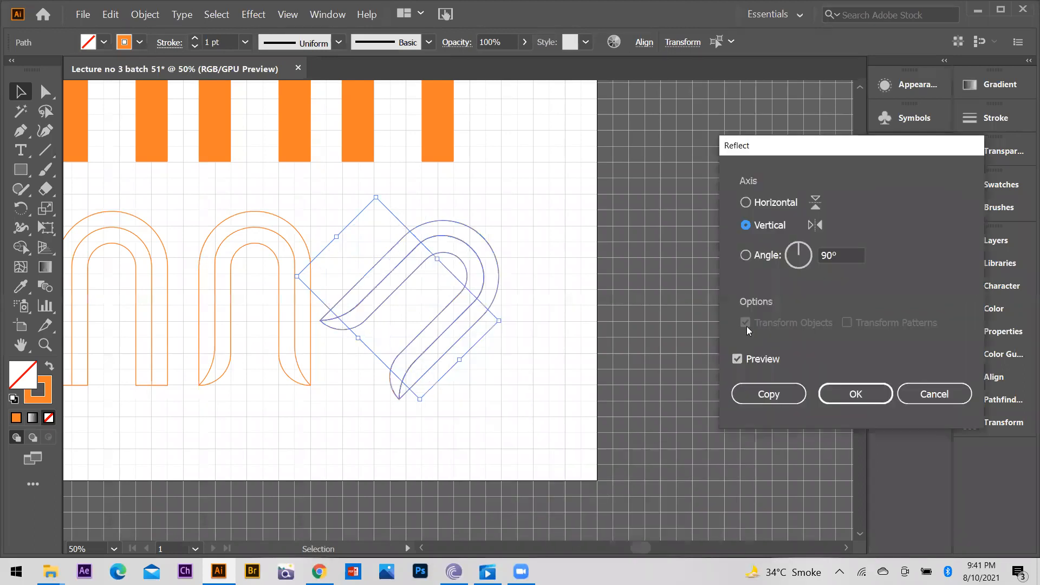
left_click(777, 396)
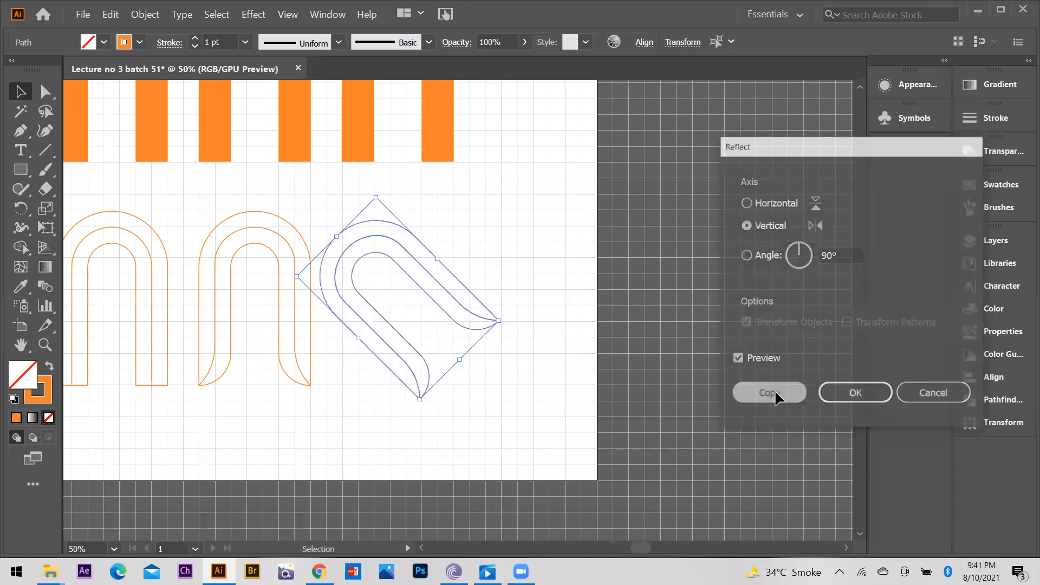
left_click(452, 393)
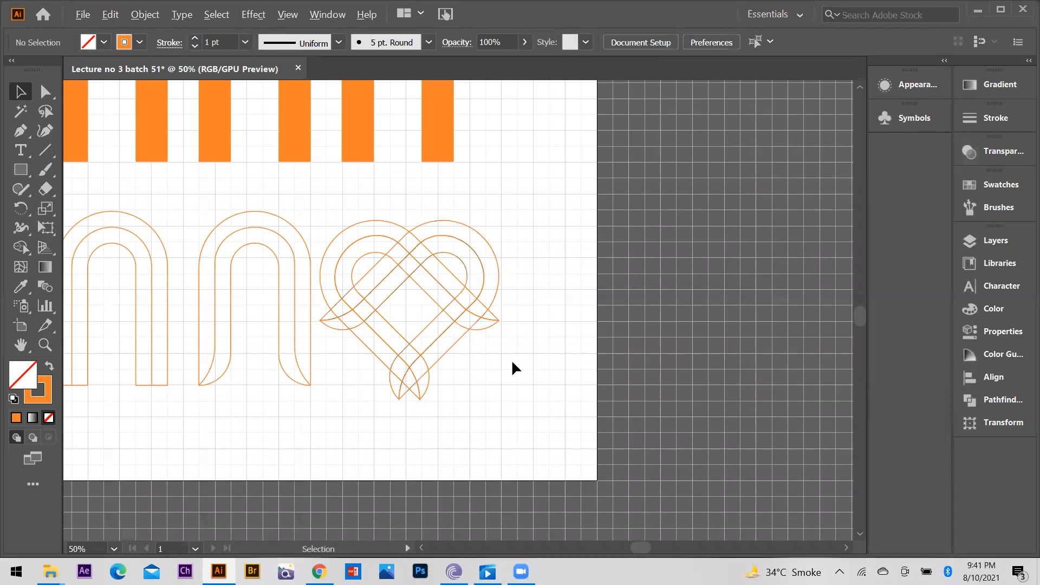
Step: Hide the document grid while the whole artboard is in view
scroll(511, 359, "down", 2)
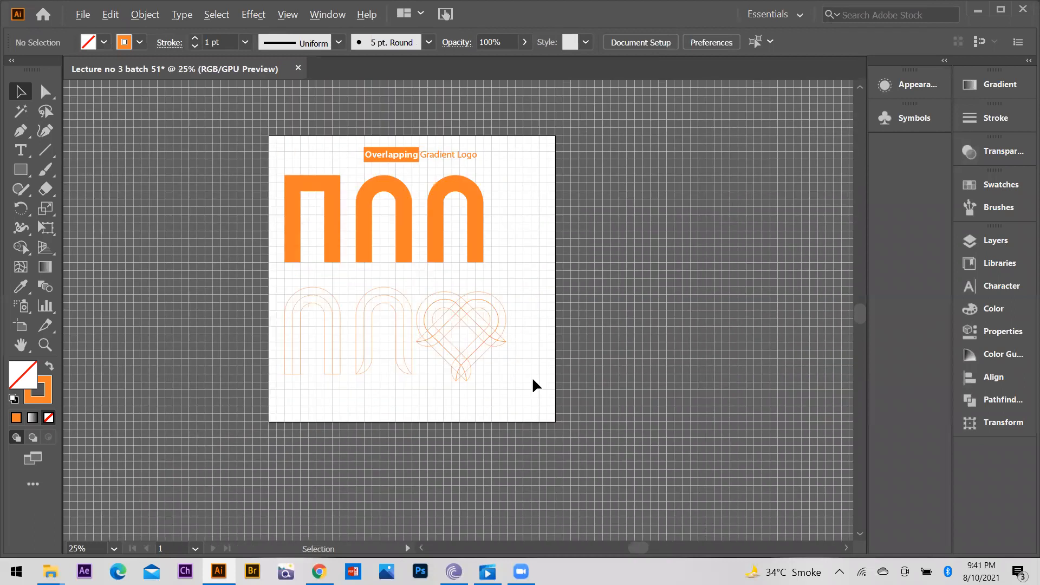
scroll(521, 370, "up", 3)
scroll(526, 287, "down", 1)
scroll(663, 187, "down", 1)
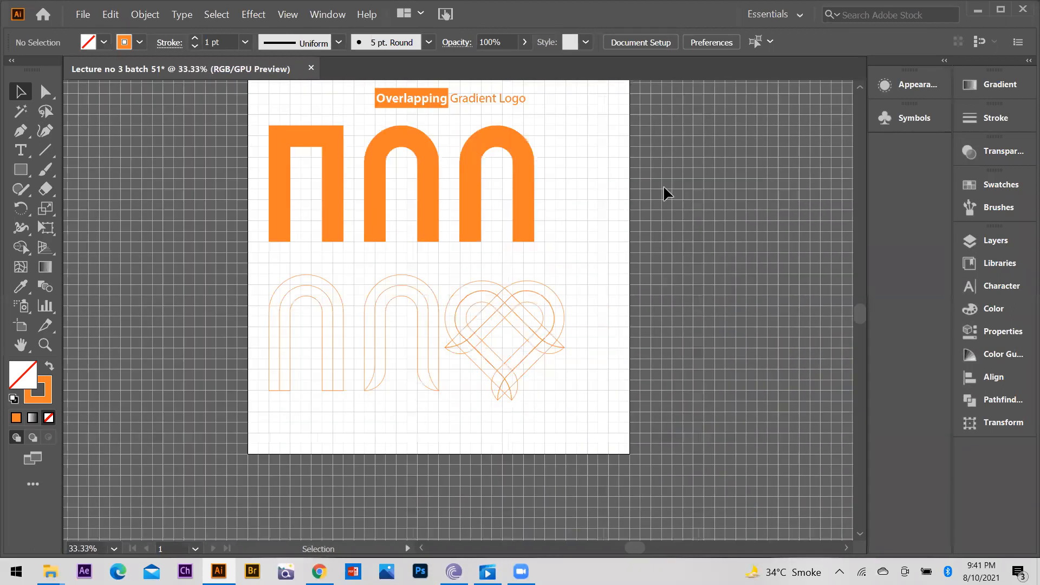
scroll(217, 165, "up", 1)
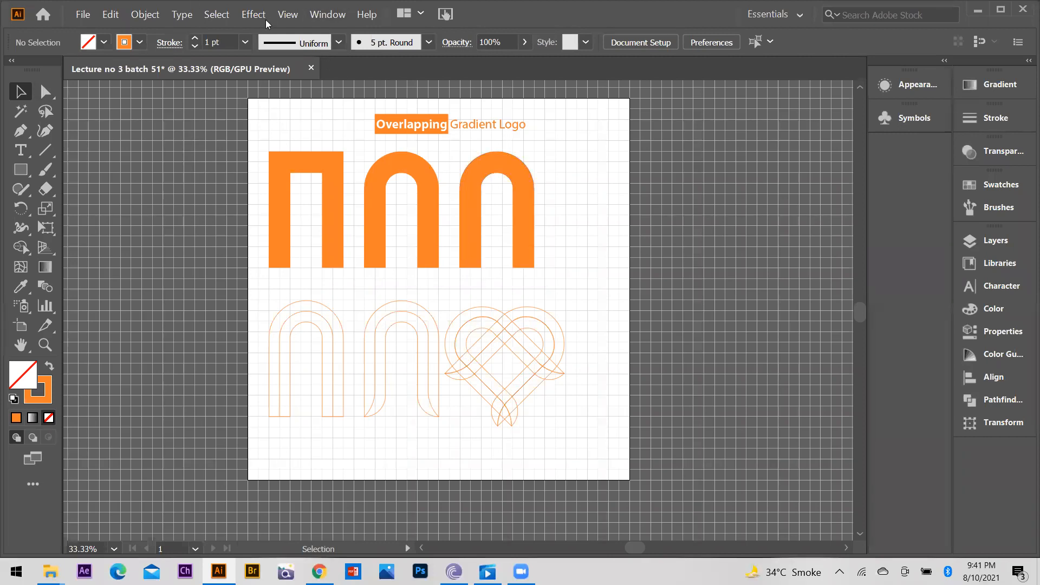
left_click(288, 15)
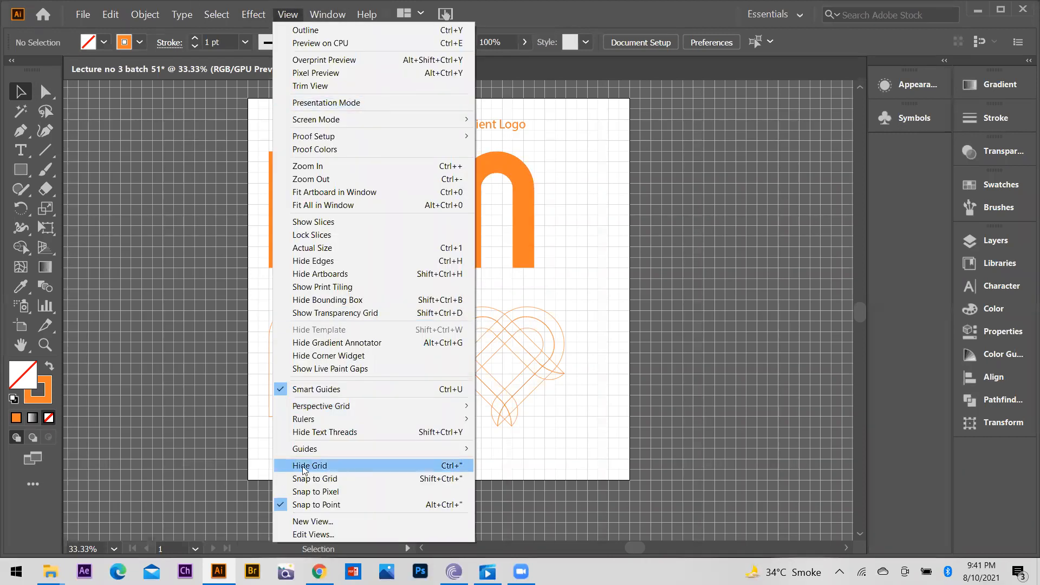
left_click(282, 467)
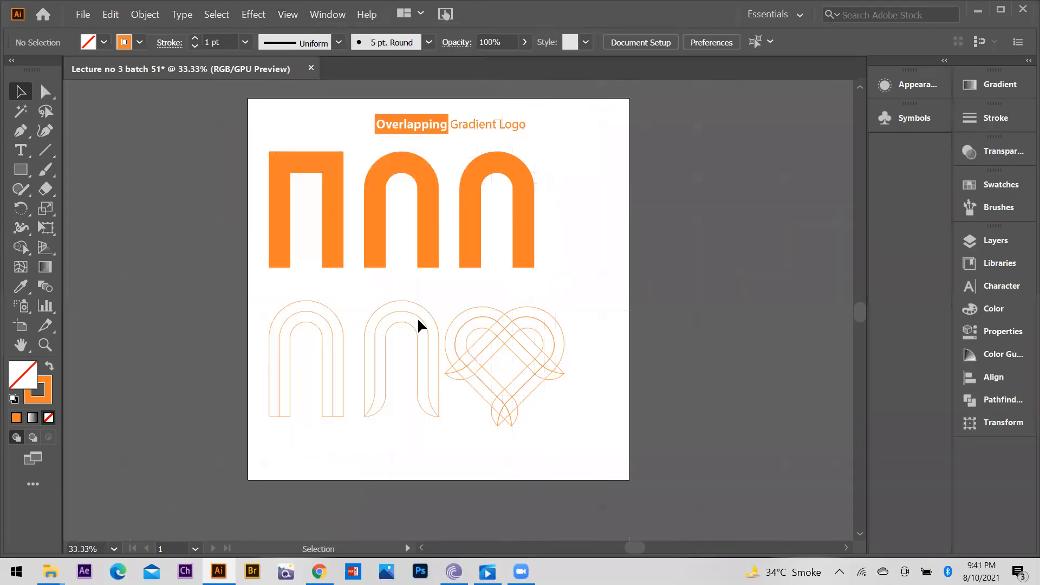
Step: Select all paths of the overlapping heart and place a duplicate on the empty canvas to the artboard's right
scroll(542, 374, "up", 2)
scroll(352, 288, "down", 1)
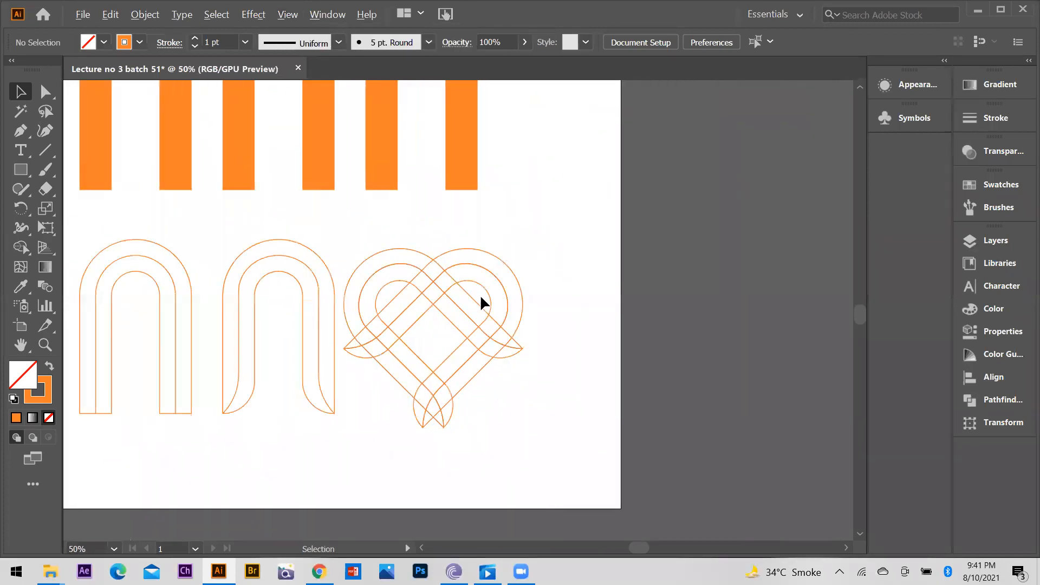
scroll(479, 300, "down", 1)
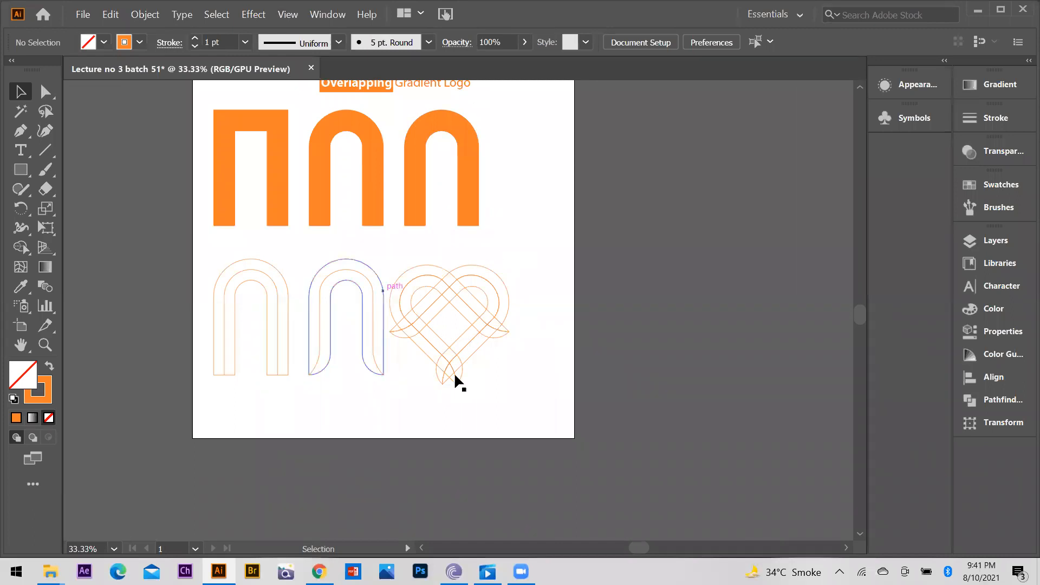
left_click_drag(472, 316, 419, 384)
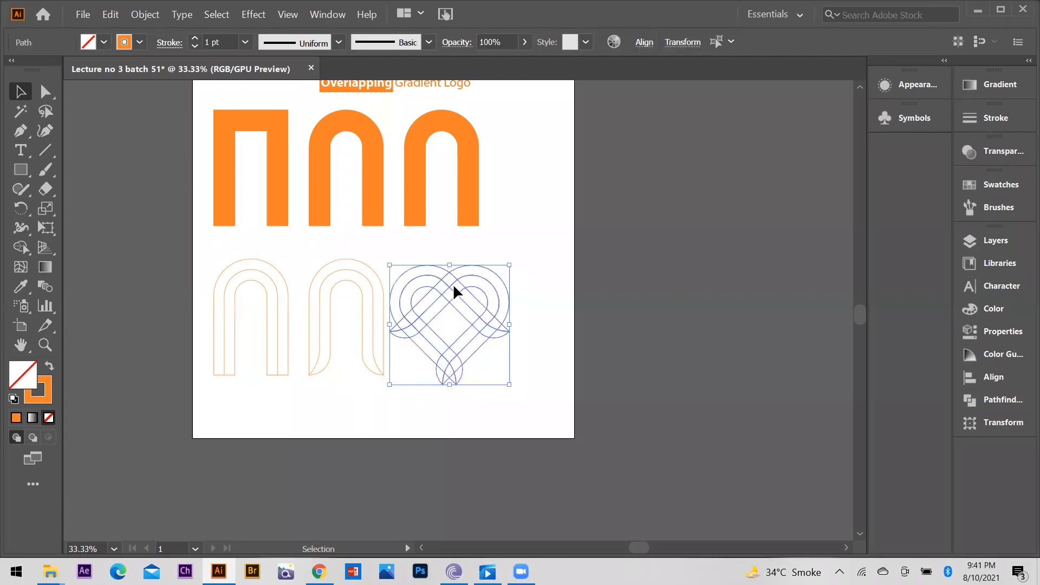
left_click_drag(448, 290, 660, 301)
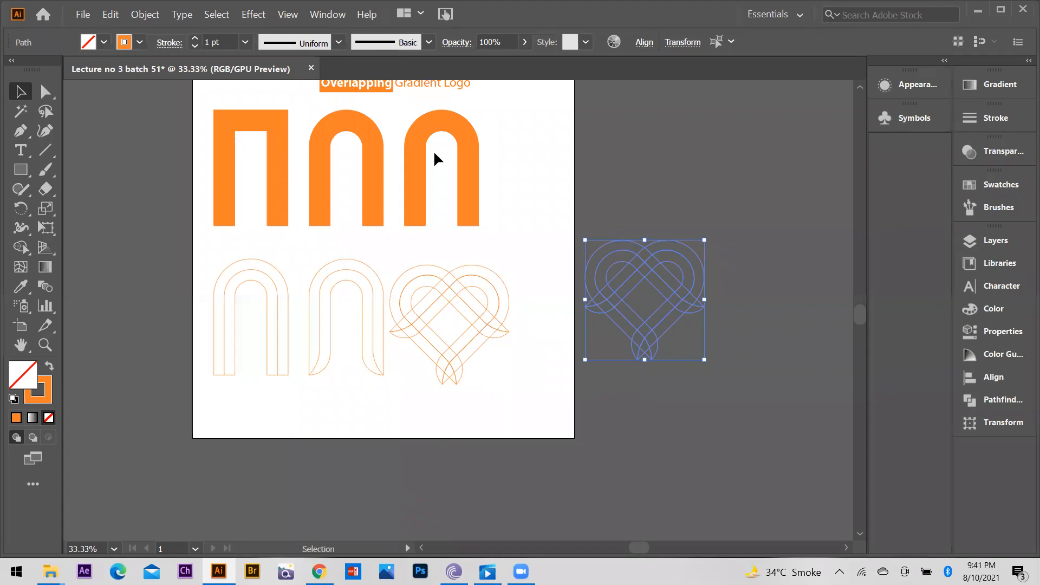
Step: Select all six stage drawings on the artboard and try to scale them down proportionally
left_click_drag(208, 106, 341, 268)
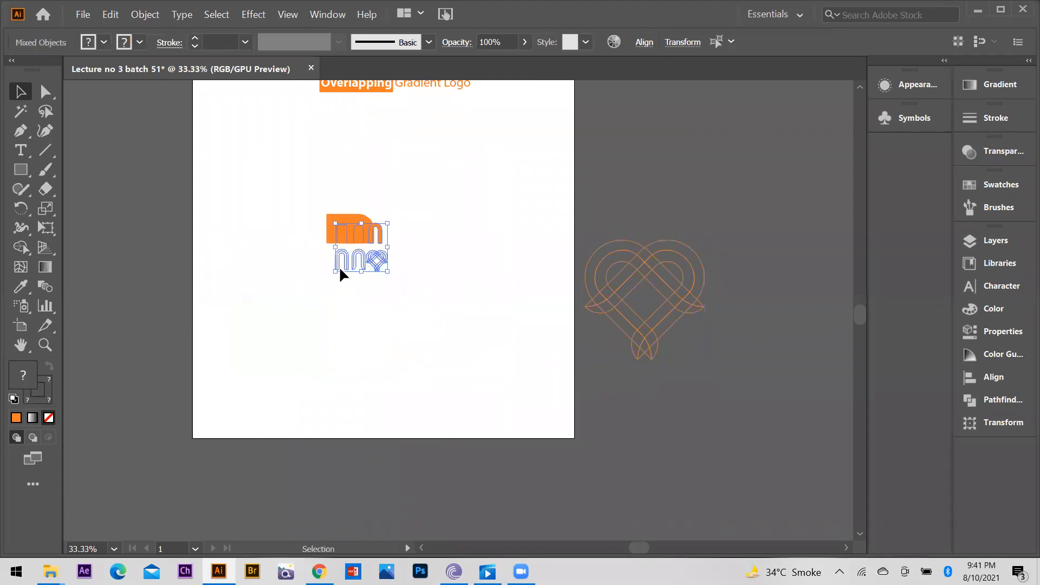
scroll(343, 259, "up", 2)
key("ctrl+z")
scroll(300, 257, "down", 2)
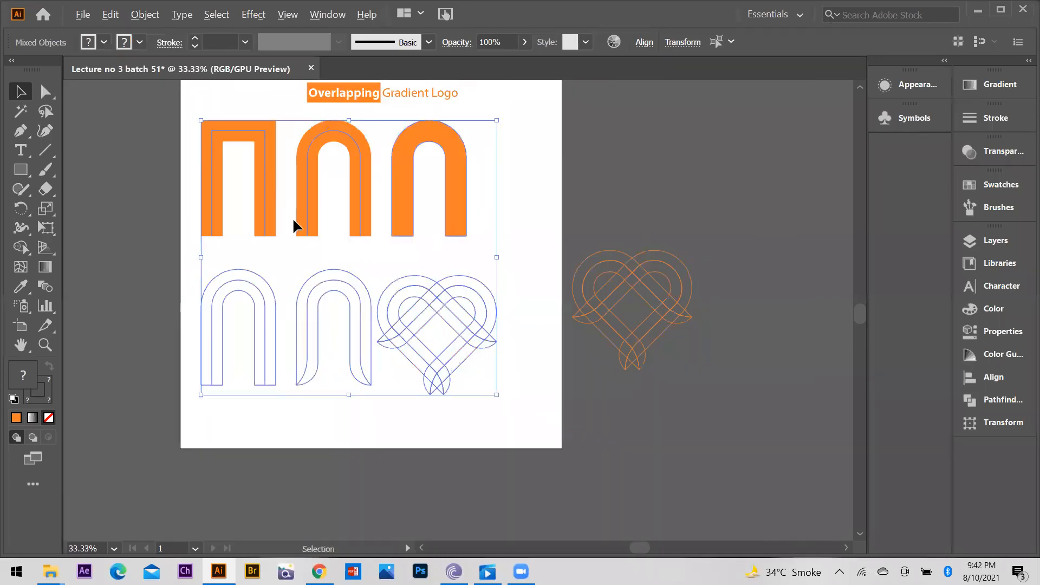
left_click_drag(498, 396, 412, 316)
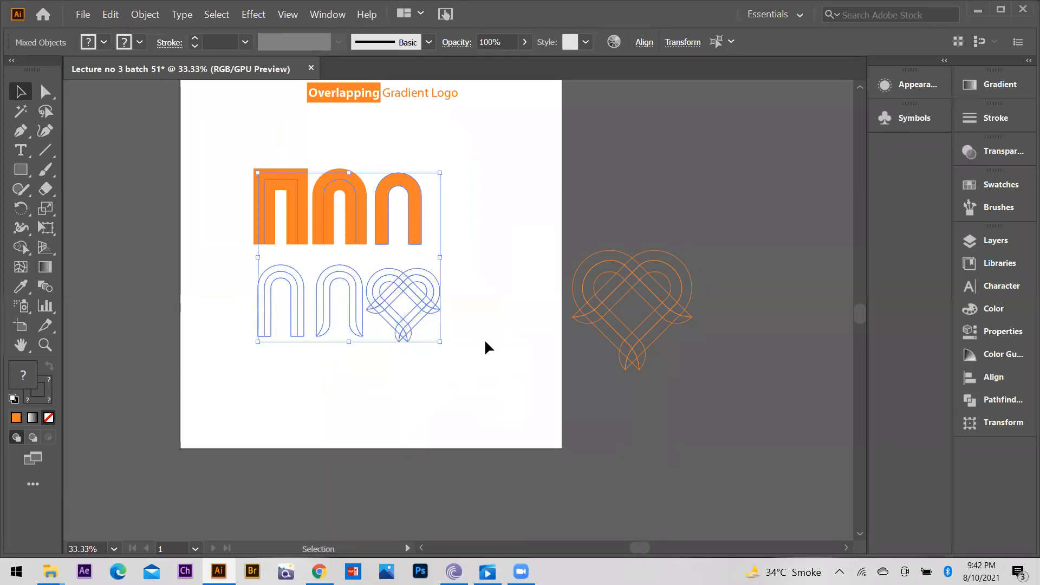
key("ctrl+z")
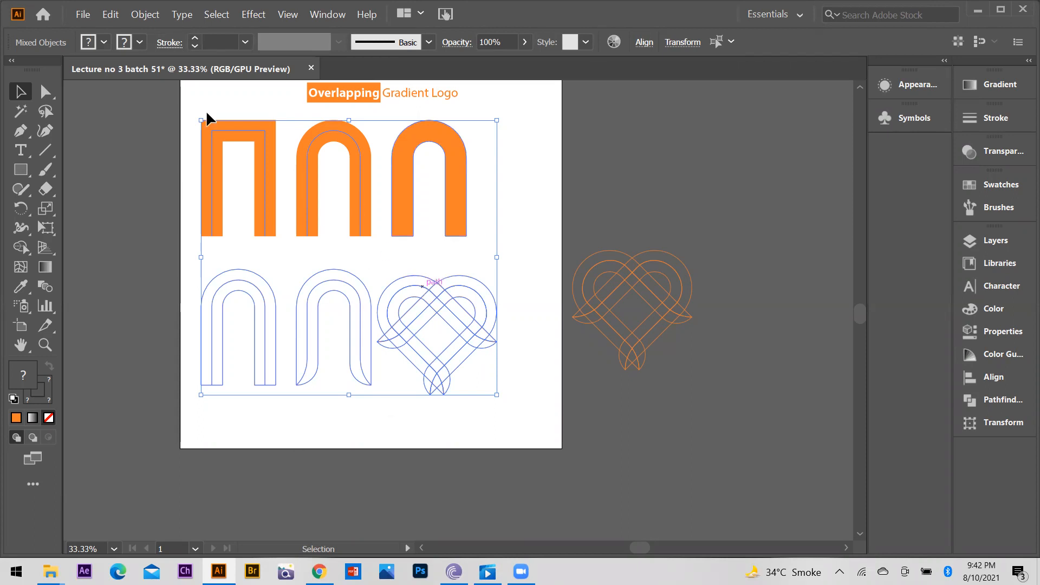
Step: Expand the six selected stage drawings so their strokes become filled shapes
left_click(145, 15)
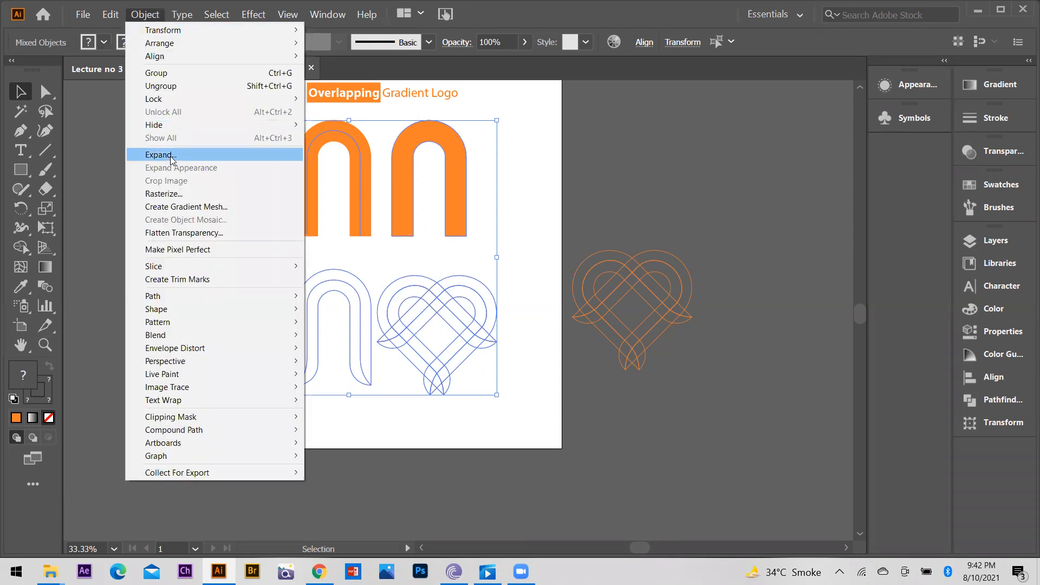
left_click(162, 154)
left_click(715, 352)
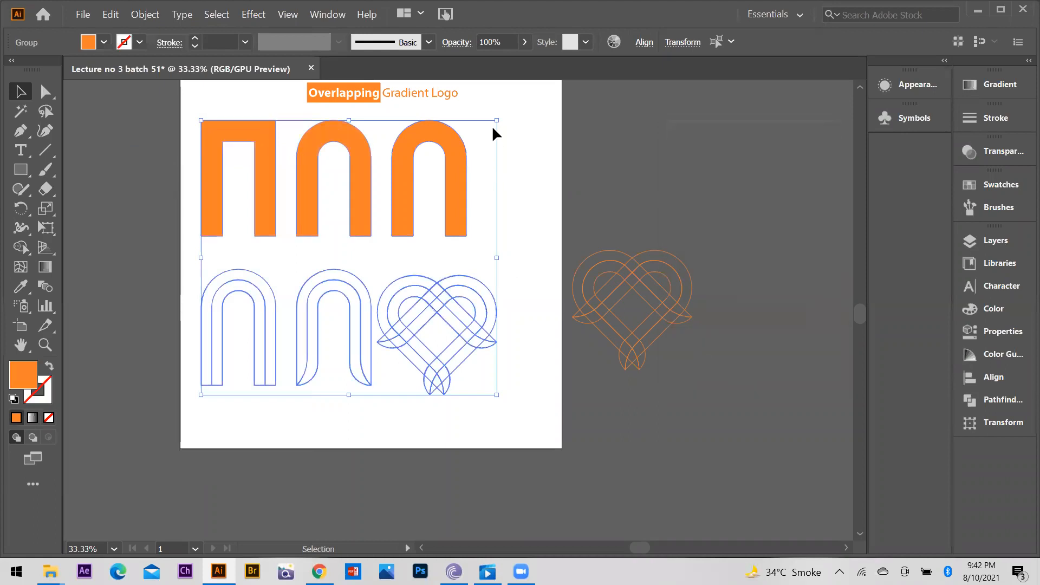
Step: Scale the expanded stage drawings down proportionally, place them in the artboard's upper-left area and deselect them
left_click_drag(495, 122, 455, 159)
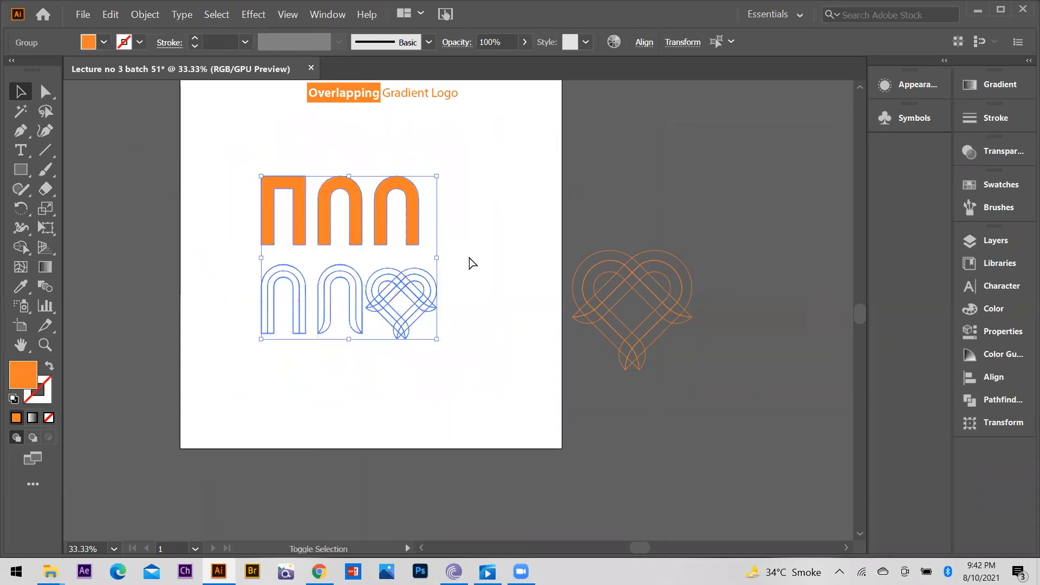
key("ctrl+z")
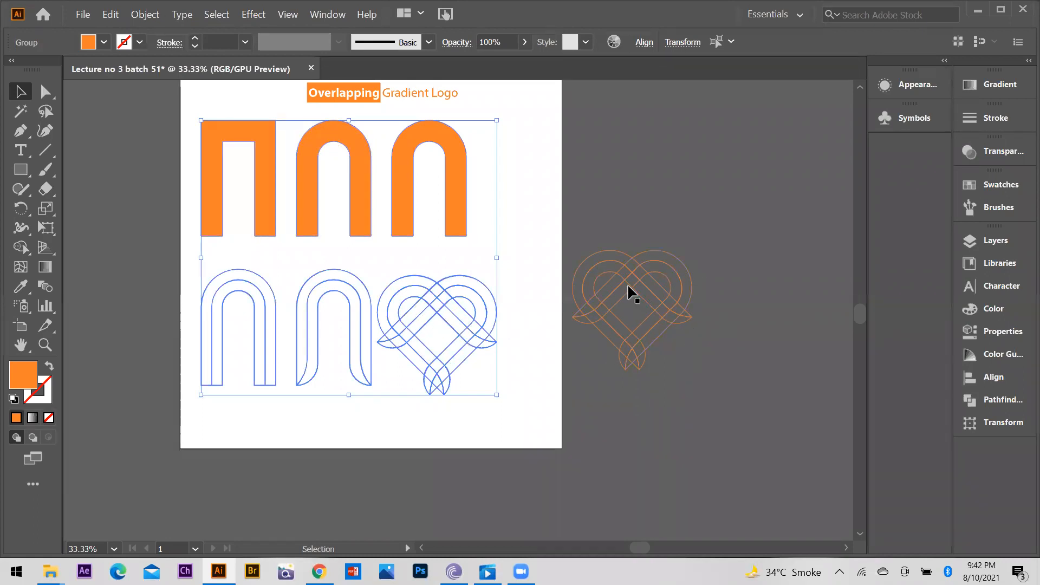
left_click_drag(498, 120, 312, 139)
left_click(200, 174)
scroll(200, 173, "up", 2)
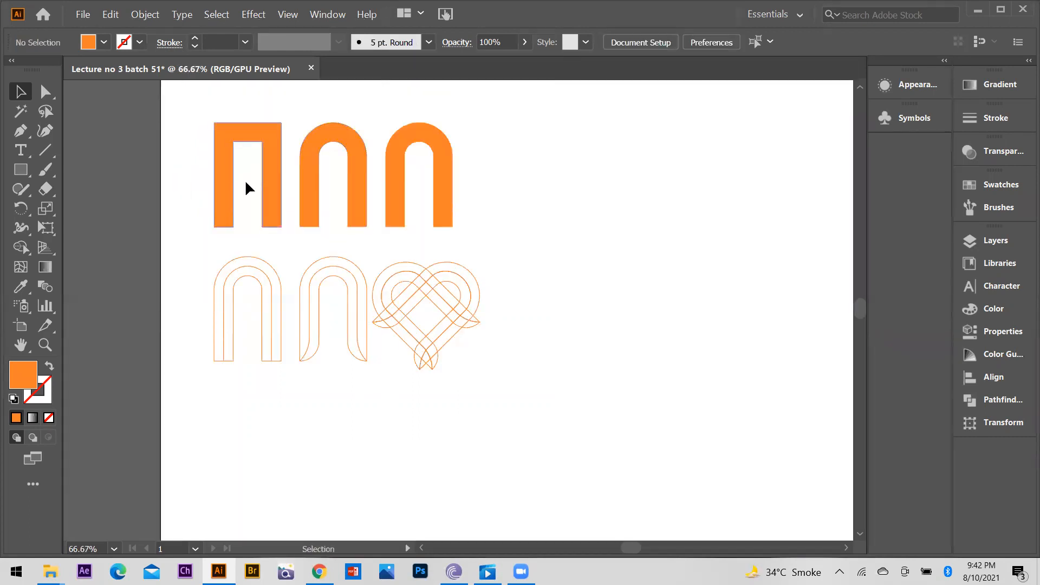
scroll(378, 193, "down", 1)
Step: Duplicate the title text just above the solid arches and replace its wording with "Process Work"
left_click_drag(535, 108, 383, 139)
left_click(22, 149)
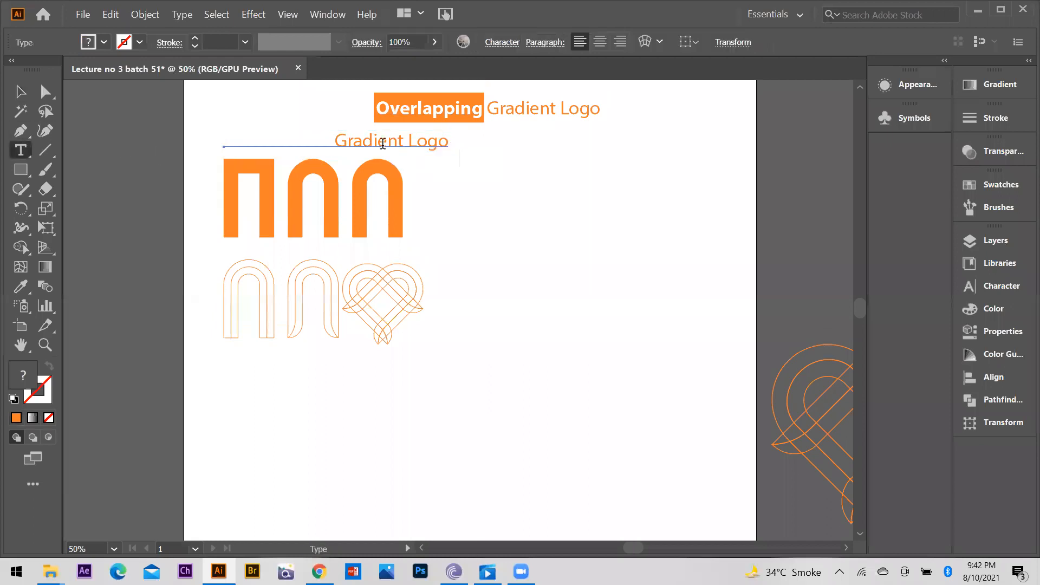
triple_click(375, 136)
key("BackSpace")
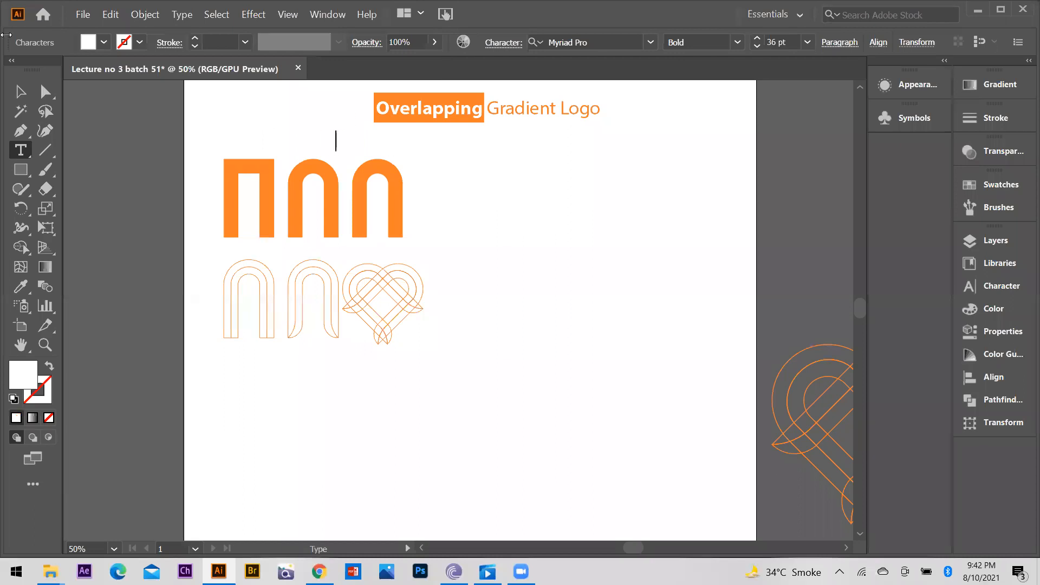
key("Escape")
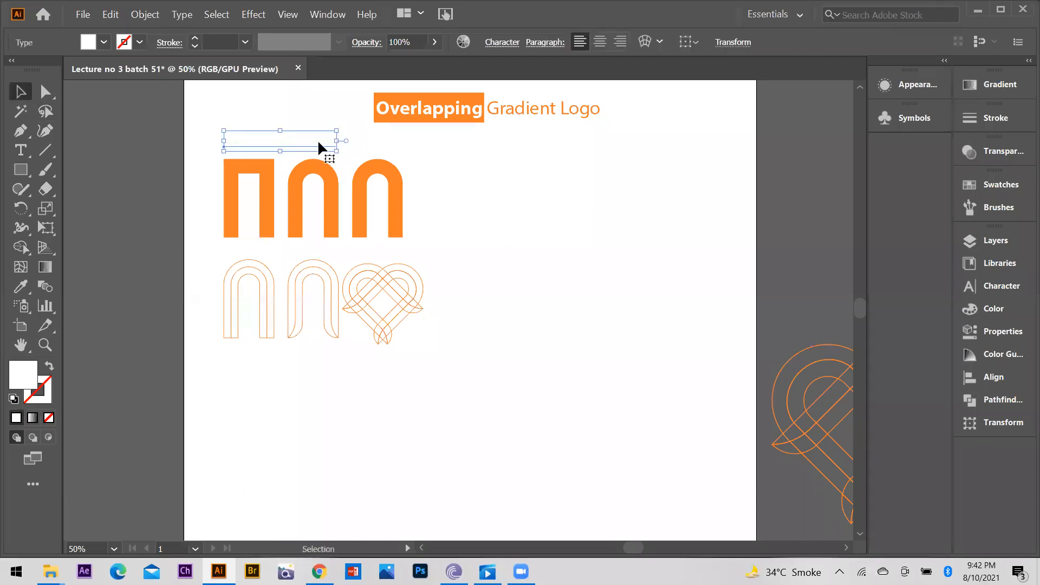
Step: Color the Process Work label orange by sampling the first arch with the Eyedropper and deselect it
key("i")
left_click(226, 188)
left_click(21, 91)
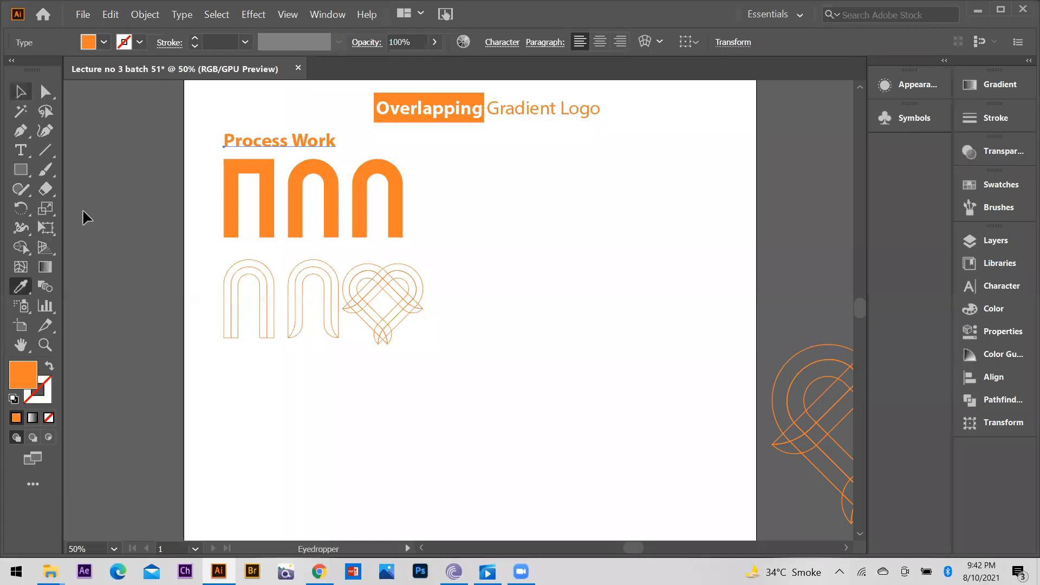
left_click(83, 214)
Step: Move the lower row of outlined stage drawings slightly farther below the solid arches
scroll(304, 151, "up", 1)
left_click_drag(187, 293, 461, 403)
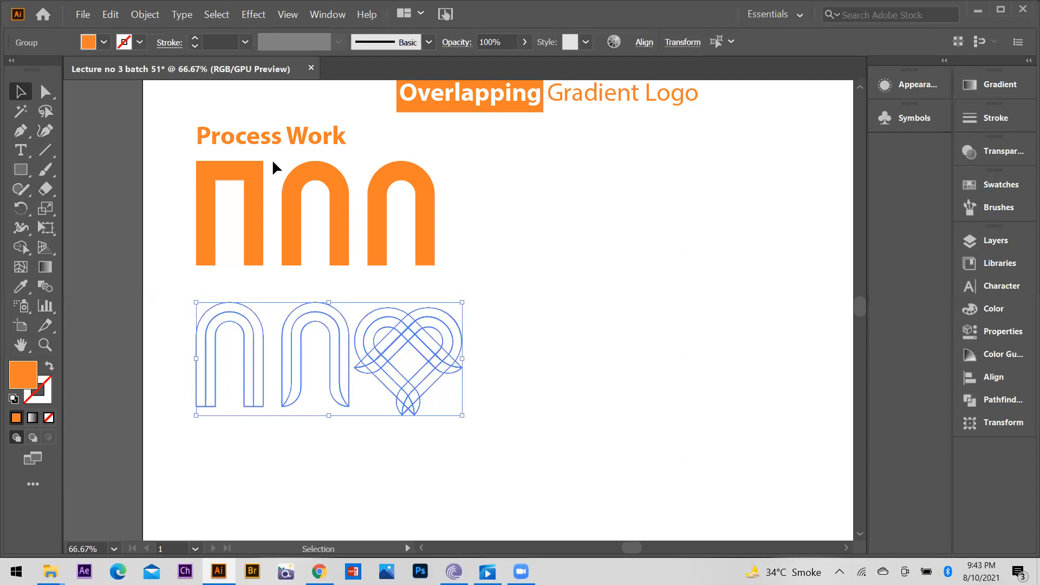
left_click_drag(253, 138, 272, 282)
key("ctrl+z")
Step: Reduce the Process Work label's font size to about 27.4 pt
left_click(338, 150)
left_click(326, 139)
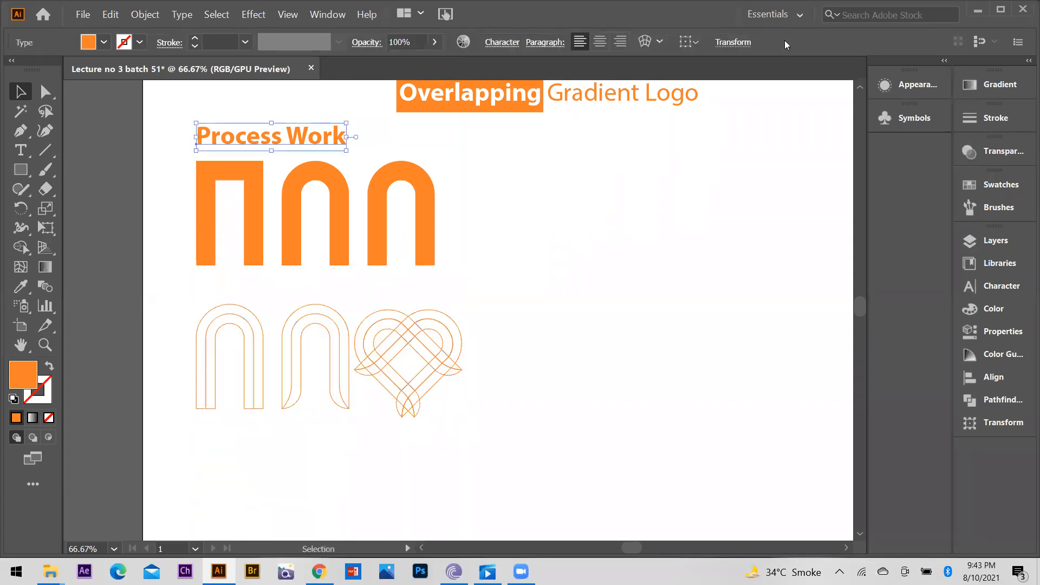
left_click(997, 285)
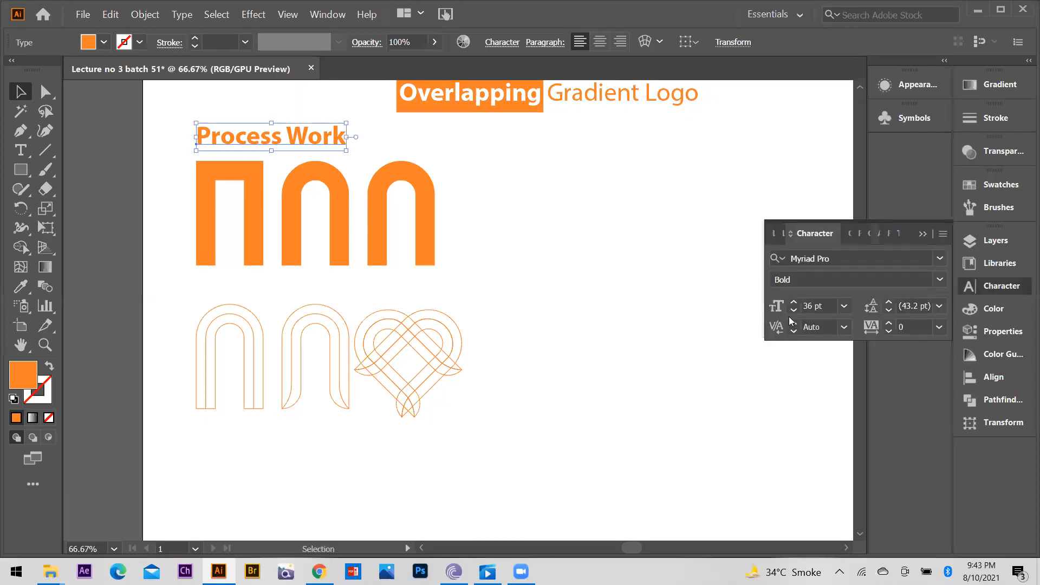
left_click(845, 307)
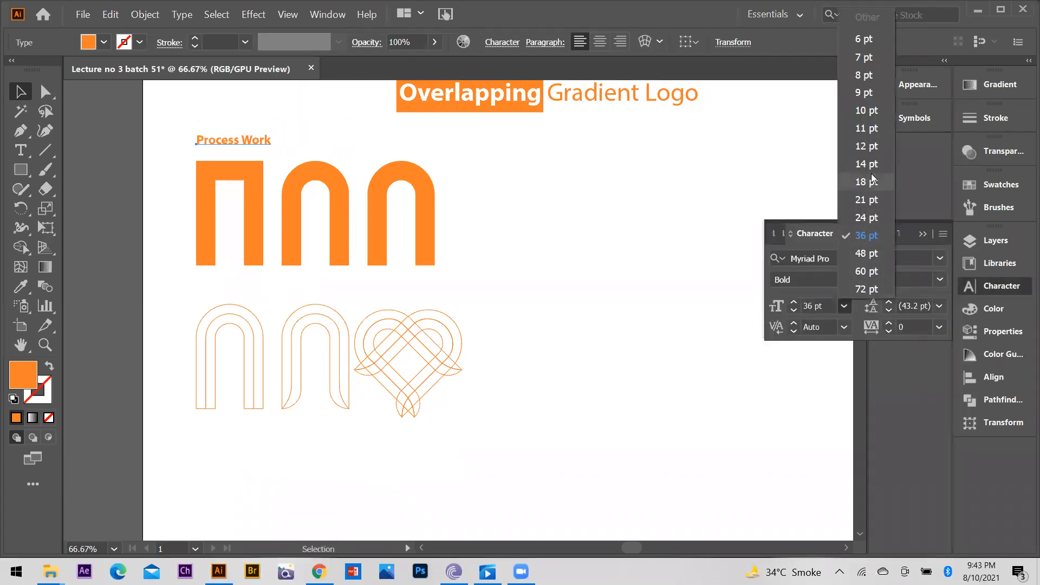
left_click(866, 198)
Step: Duplicate the Process Work label below the solid arches, set it to Myriad Pro Regular and change its text to "STEP 1"
left_click_drag(297, 148, 300, 281)
left_click(201, 277)
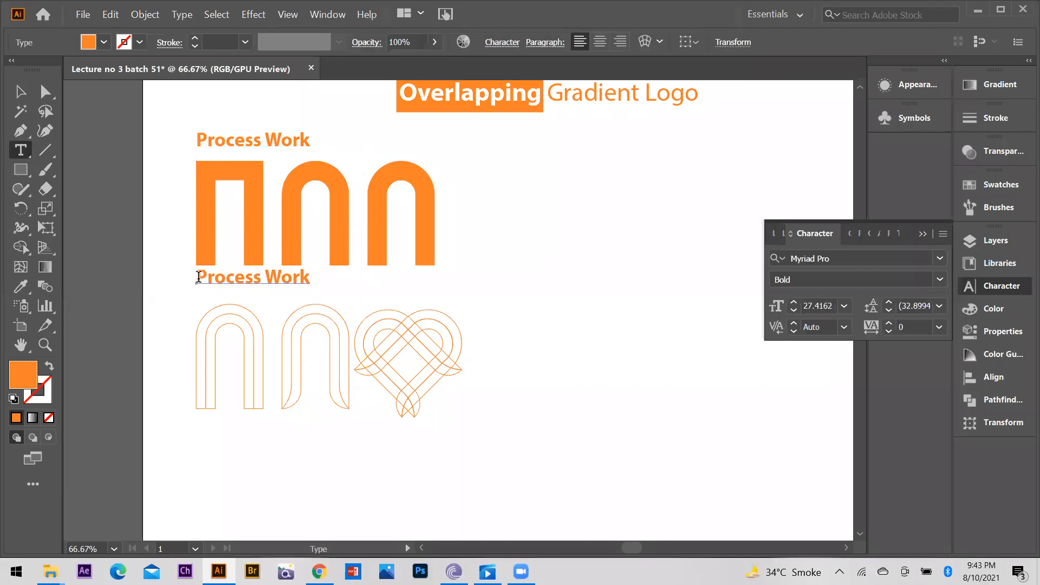
key("ctrl+a")
left_click(727, 44)
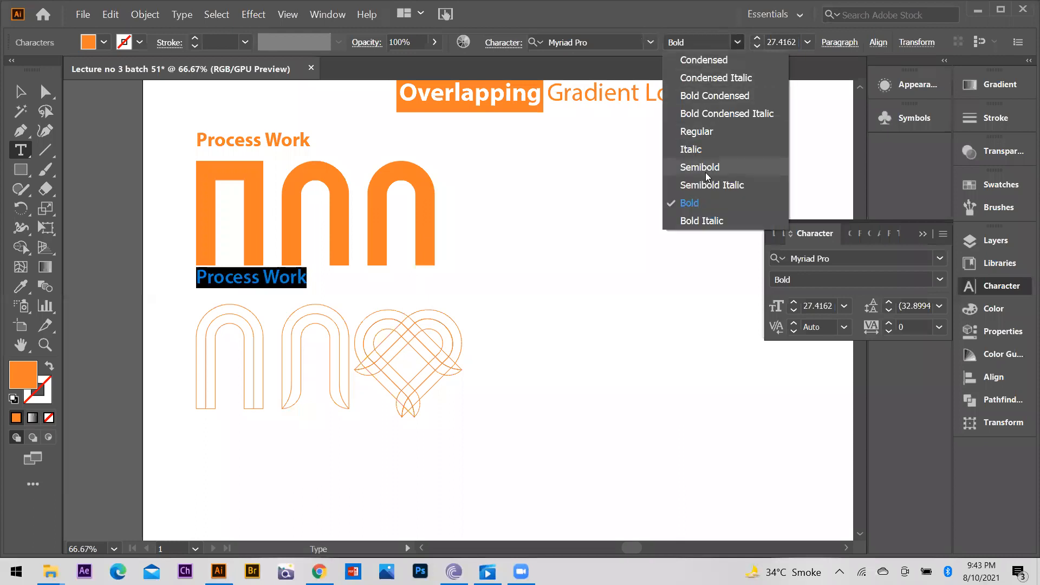
left_click(700, 132)
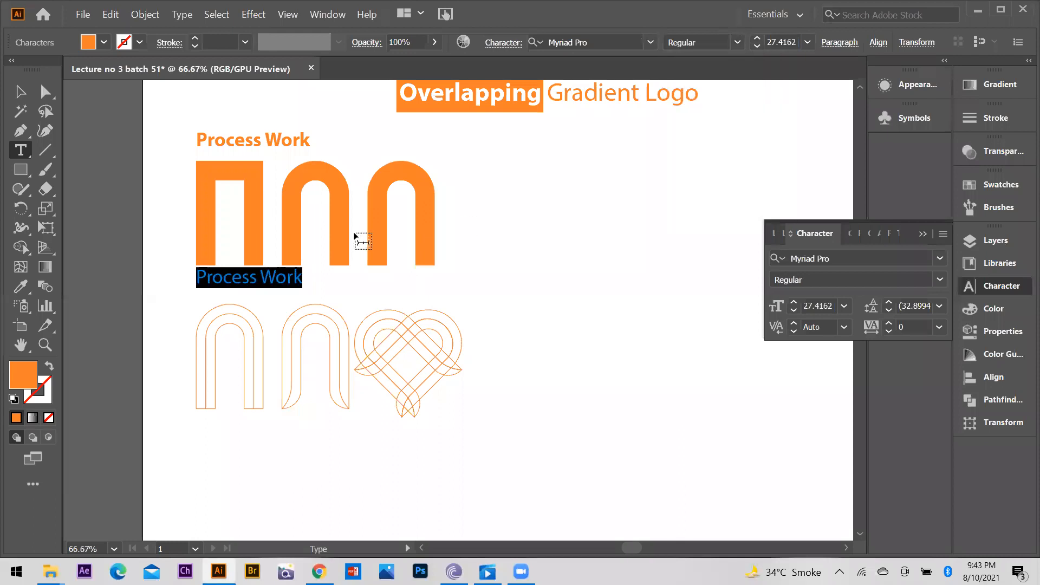
type("STEP 1")
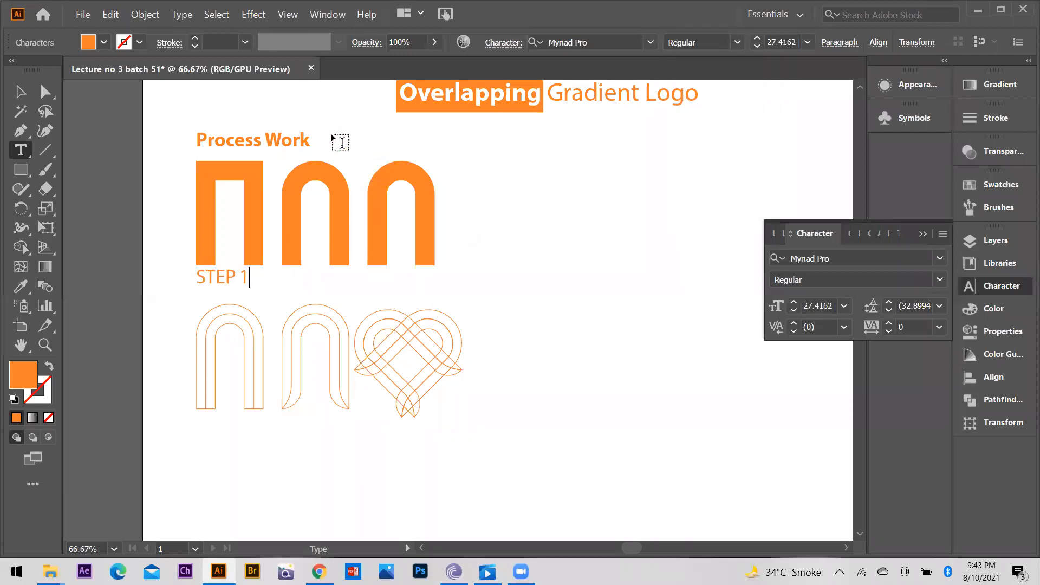
key("Escape")
Step: Position the STEP 1 label beneath the first solid arch and copy it beneath the second arch
left_click(304, 301)
scroll(238, 288, "down", 1)
scroll(233, 288, "up", 3)
left_click_drag(223, 259, 441, 300)
left_click(303, 283)
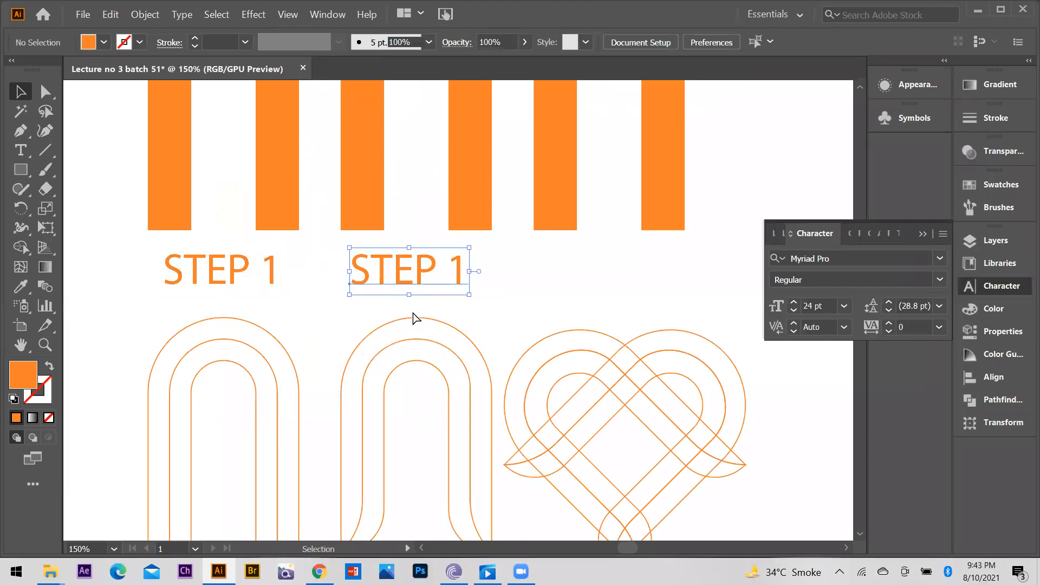
Step: Repeat the label copy beneath the third solid arch and adjust the spacing of both copies under their arches
key("ctrl+d")
left_click(482, 273)
key("ctrl+minus")
left_click_drag(560, 268, 571, 271)
left_click_drag(463, 271, 468, 271)
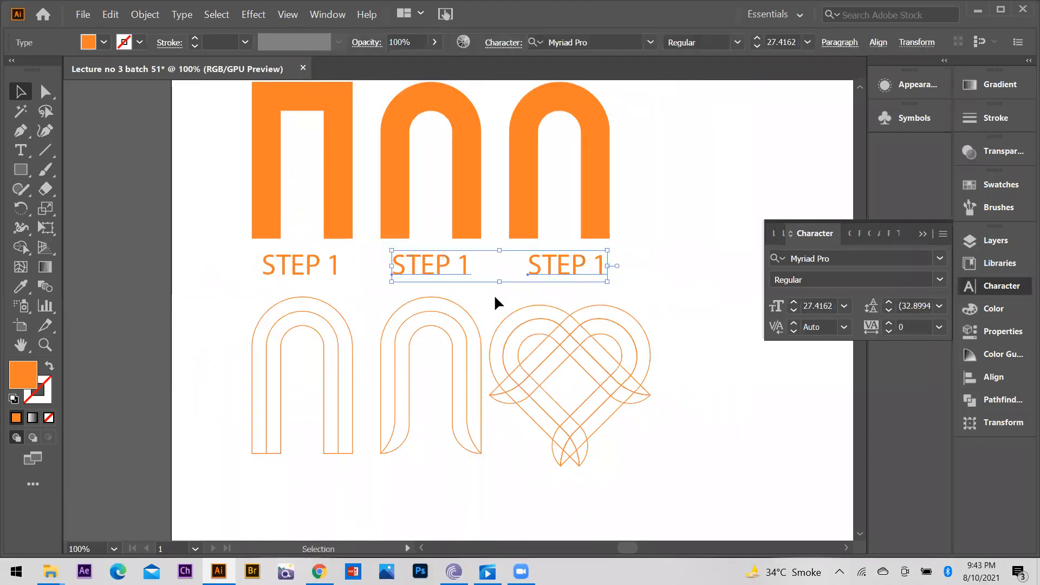
left_click(494, 295)
Step: Duplicate the row of three STEP labels beneath the lower row of outlined drawings
left_click_drag(262, 268, 590, 421)
scroll(542, 233, "down", 2)
left_click(667, 435)
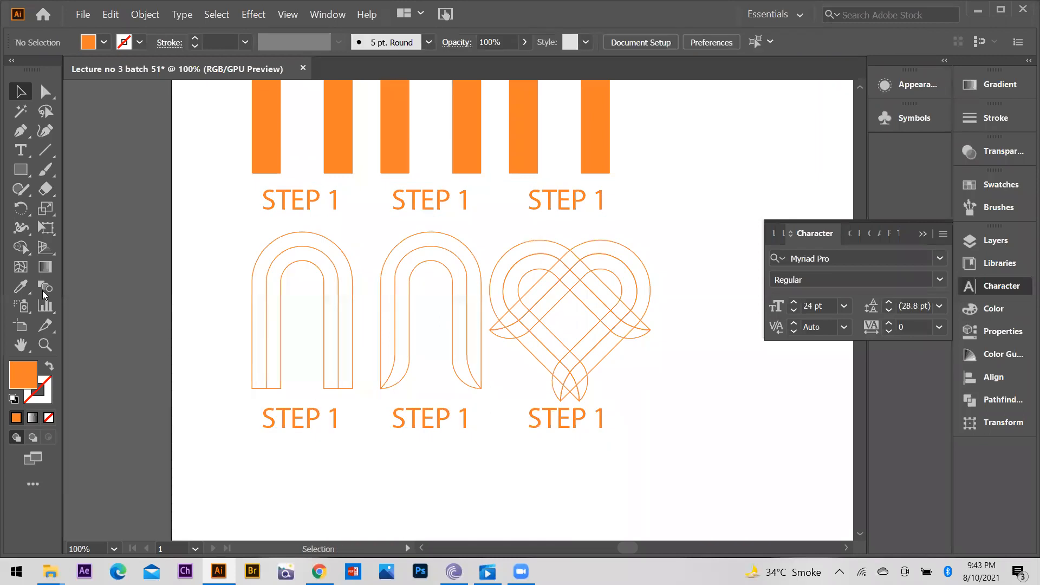
Step: Renumber the second and third labels of the upper row as STEP 2 and STEP 3
left_click(20, 150)
left_click_drag(456, 200, 496, 206)
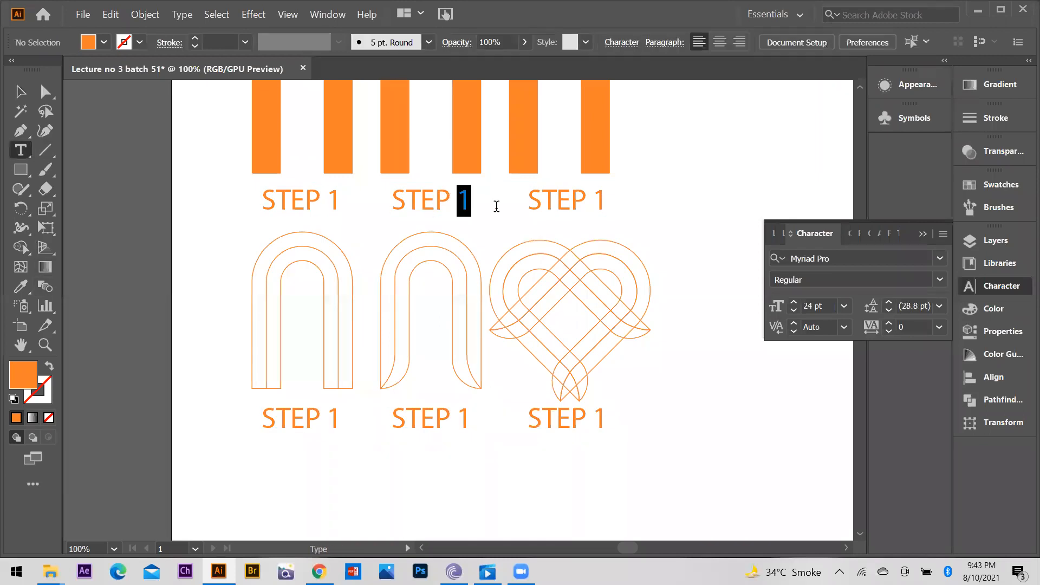
type("2")
double_click(598, 200)
type("3")
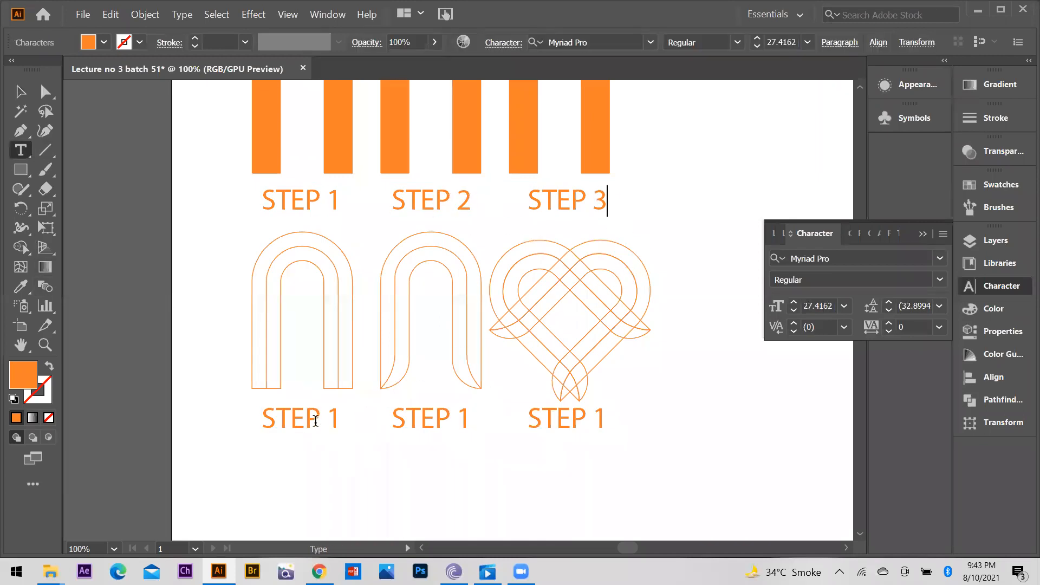
Step: Renumber the three labels of the lower row as STEP 4, STEP 5 and STEP 6
left_click(337, 419)
type("4")
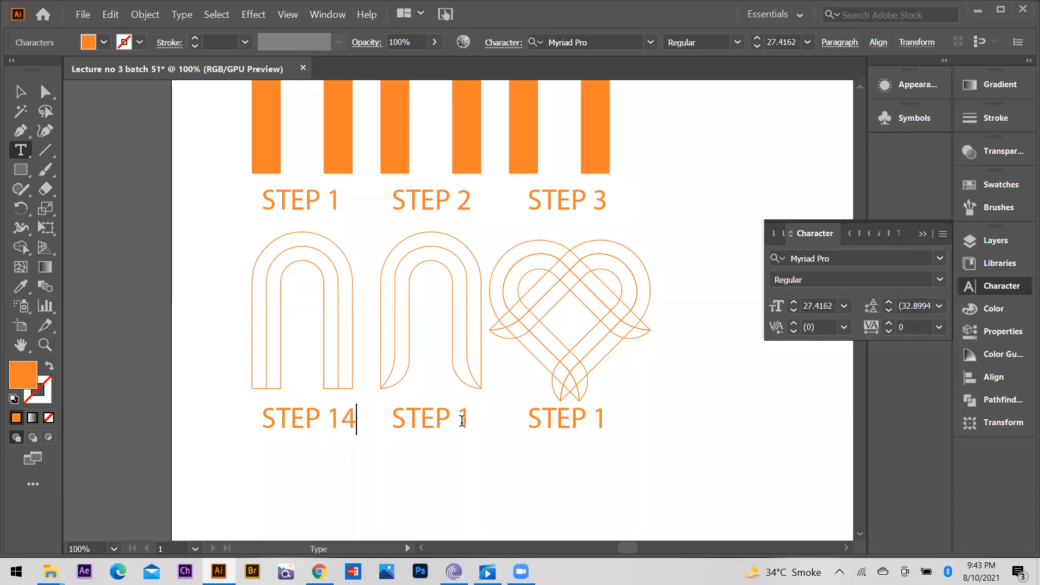
left_click(338, 418)
key("BackSpace")
left_click_drag(457, 420, 493, 433)
type("5")
left_click_drag(616, 417, 591, 419)
type("6")
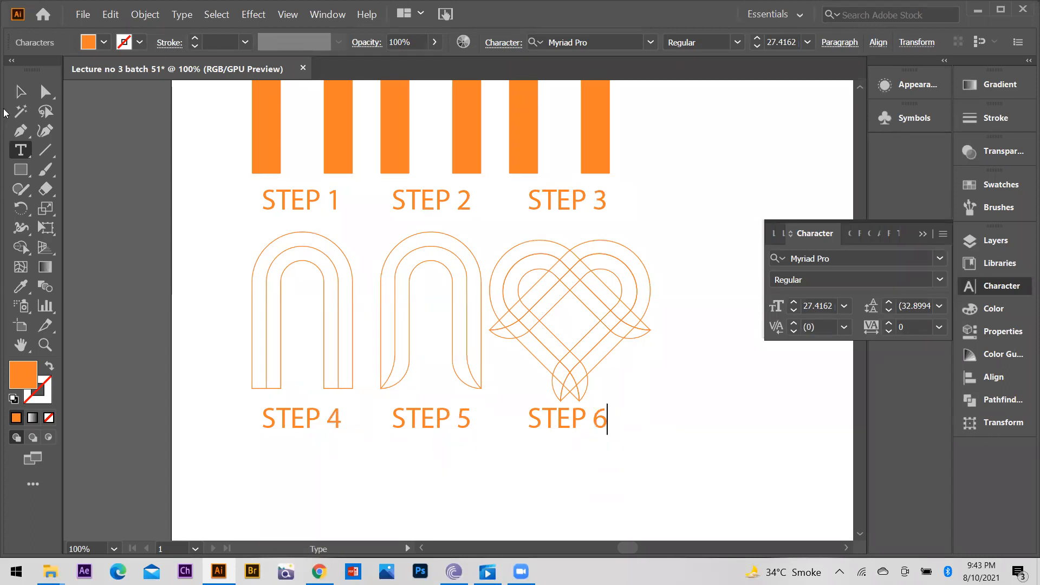
key("Escape")
left_click(267, 266)
scroll(255, 327, "down", 2)
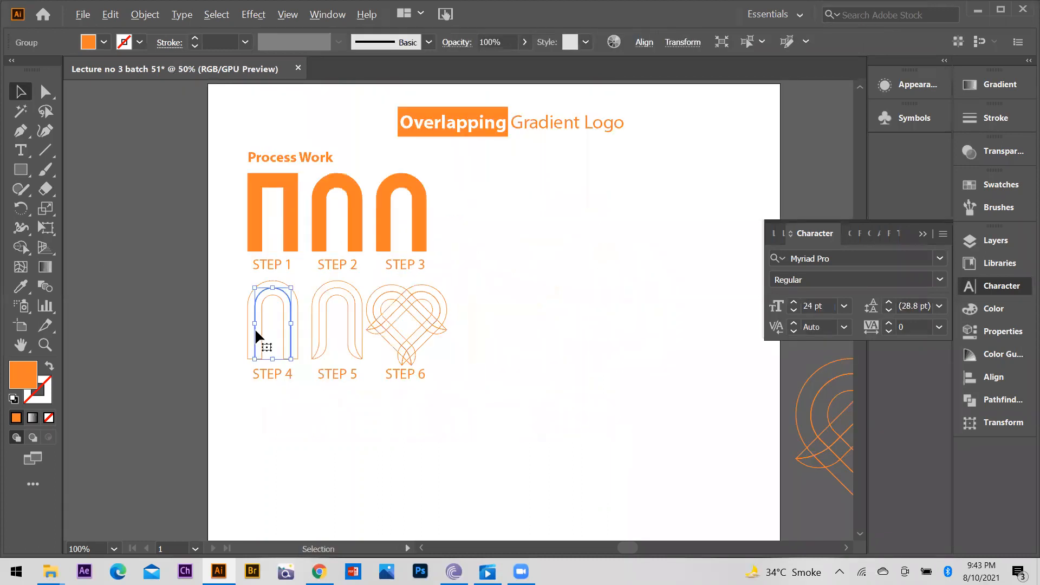
left_click(613, 346)
scroll(352, 327, "up", 1)
scroll(349, 326, "down", 1)
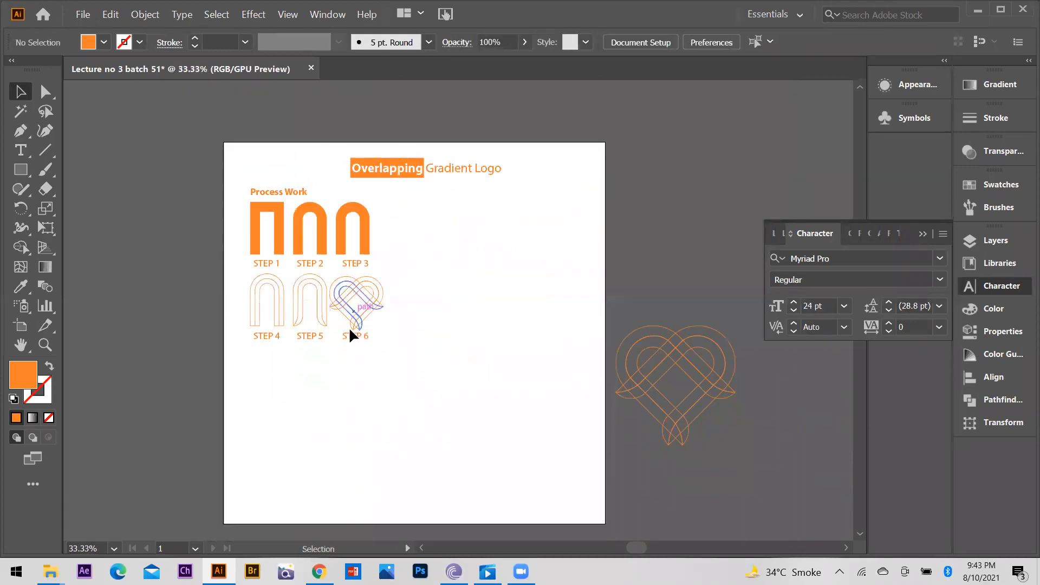
scroll(349, 327, "up", 1)
scroll(182, 142, "up", 1)
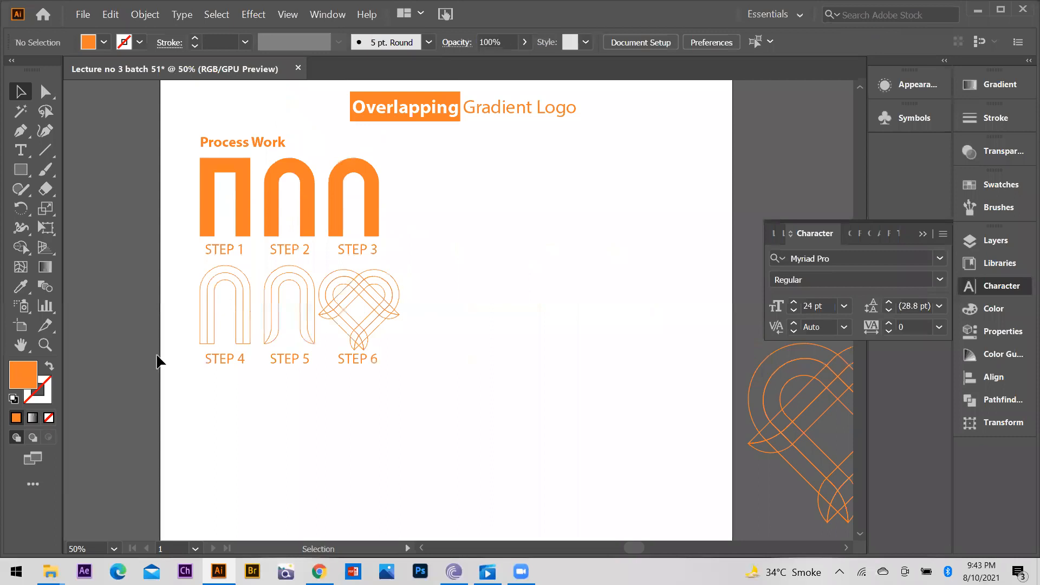
scroll(411, 298, "down", 1)
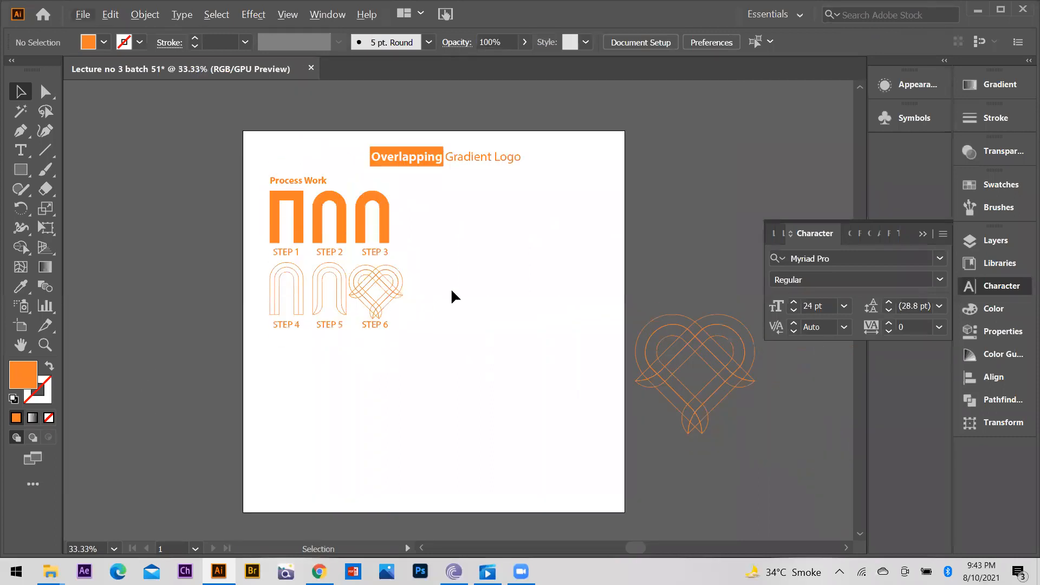
Step: Draw a horizontal line with the Pen tool from the artboard's left edge to its right edge, about 1080 px long, just below the STEP 4–6 labels
scroll(452, 293, "up", 1)
left_click(21, 132)
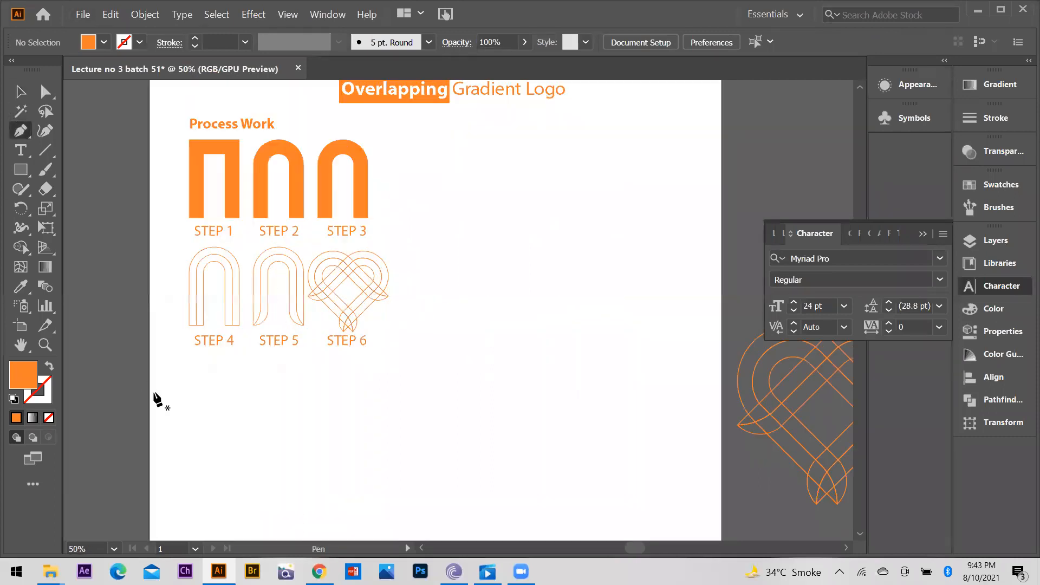
left_click(149, 351)
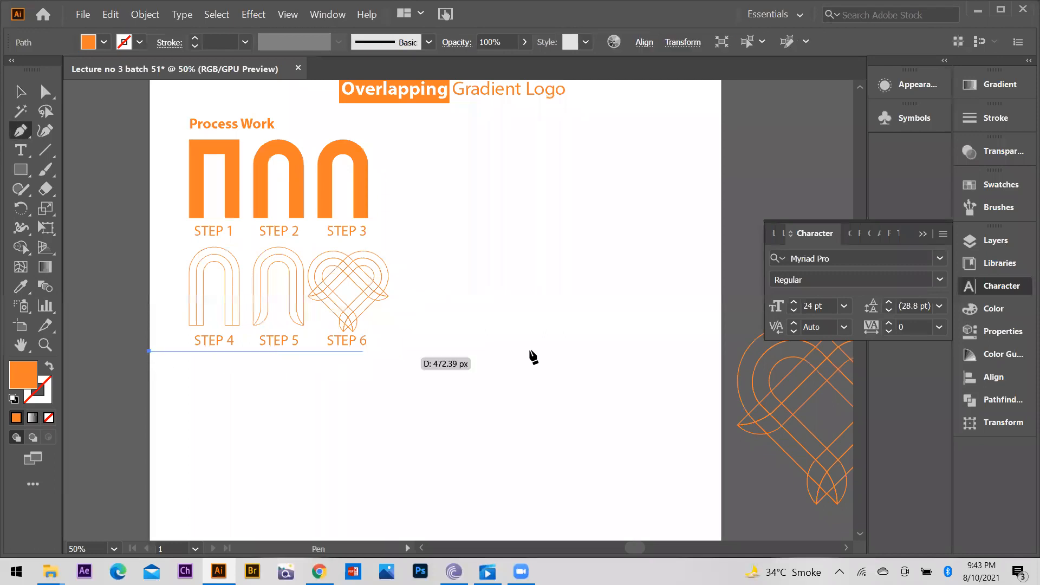
left_click(722, 351)
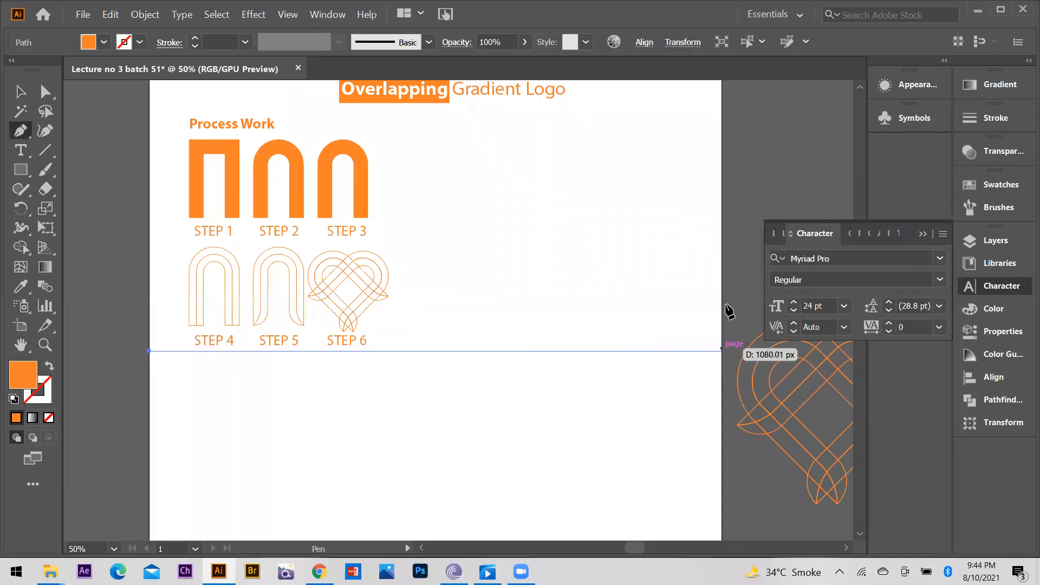
Step: Give the horizontal line an orange stroke with no fill, 9 pt dashes and a round cap
left_click(48, 366)
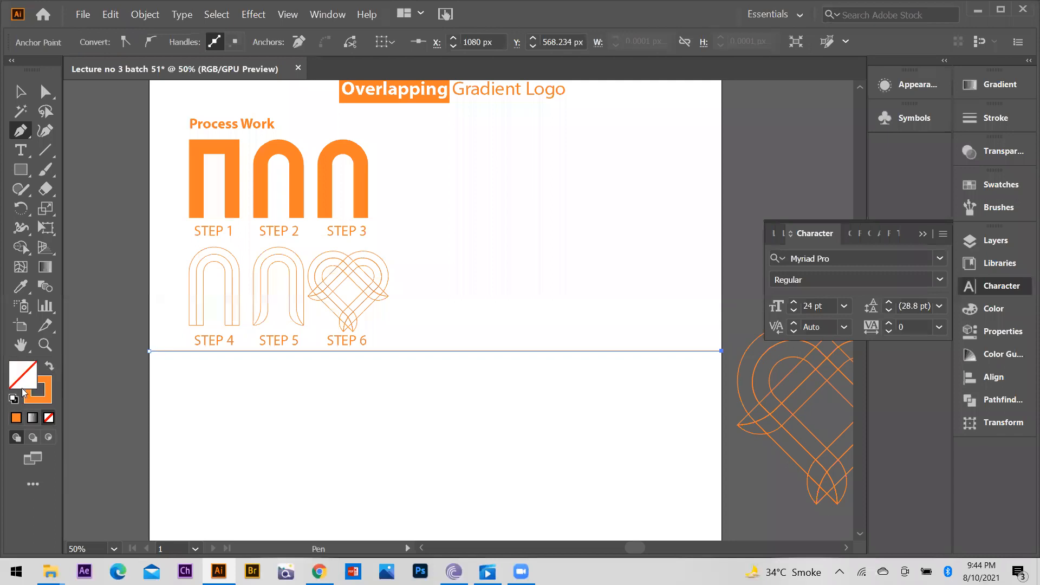
left_click(995, 117)
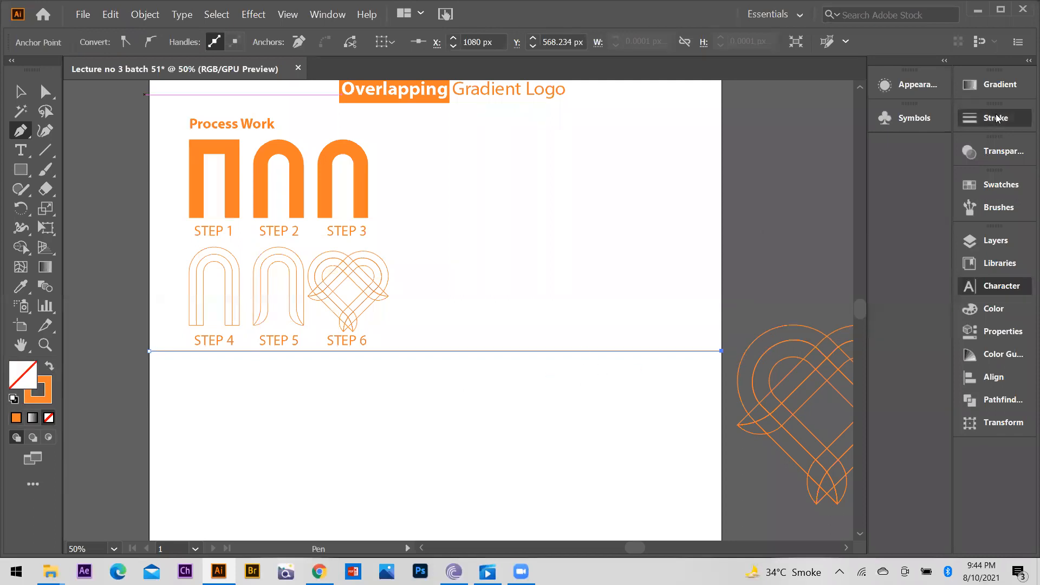
left_click(773, 228)
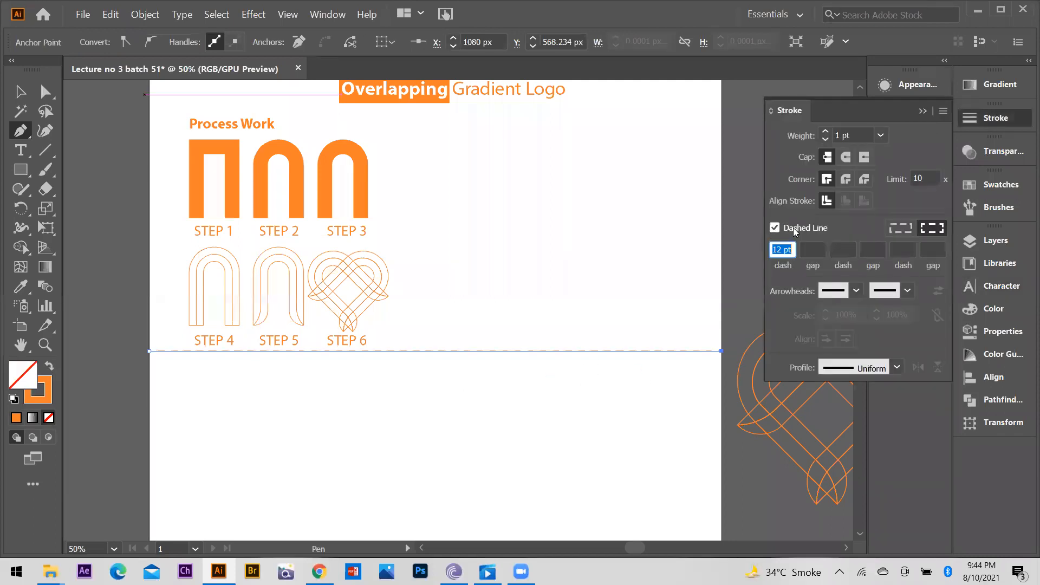
type("9")
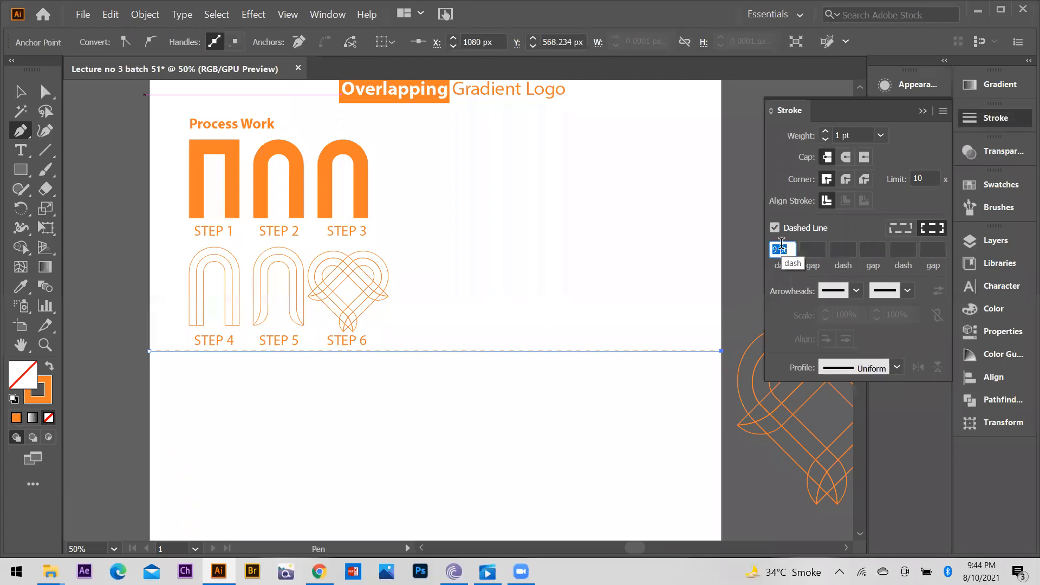
left_click(846, 157)
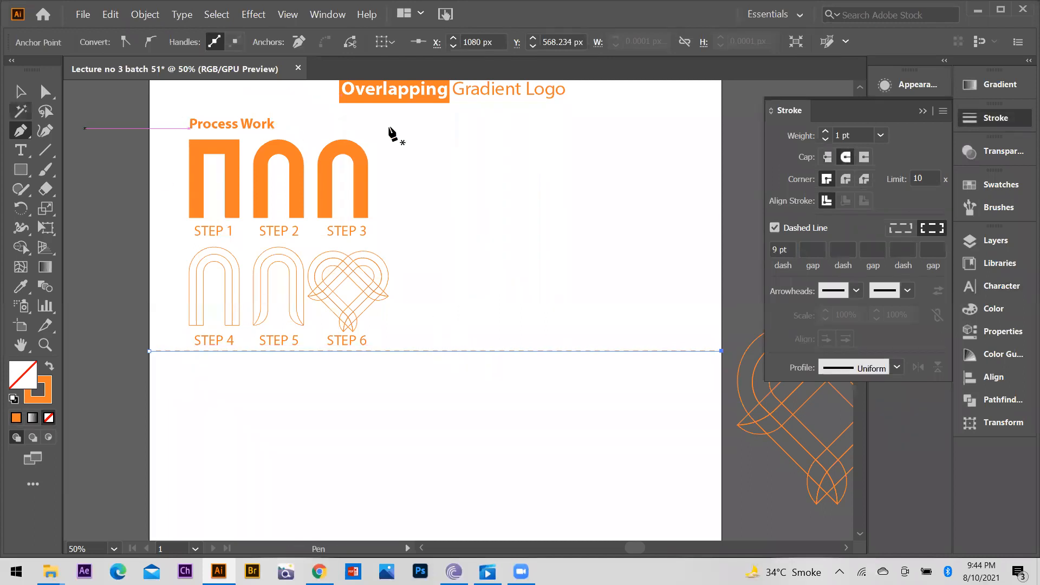
Step: Draw a vertical dashed line with the Pen tool from beneath the title to the horizontal line, between the process steps and the empty area
left_click(414, 103)
left_click(414, 351)
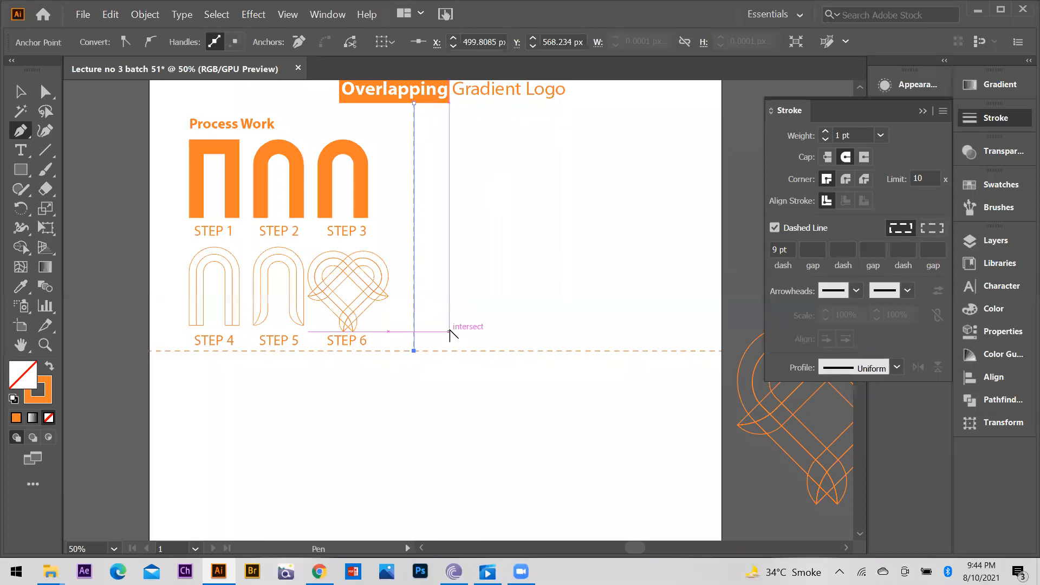
key("ctrl+minus")
left_click(20, 92)
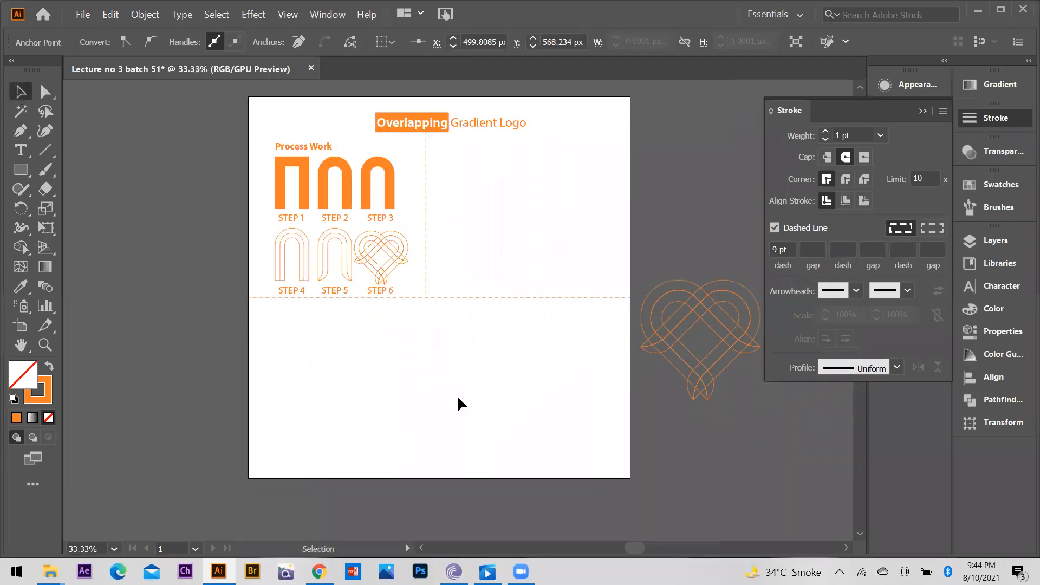
left_click(488, 390)
Step: Scale the spare heart outline to about half size and move it onto the artboard, just right of the vertical dashed line
scroll(710, 313, "up", 2)
scroll(606, 274, "up", 3)
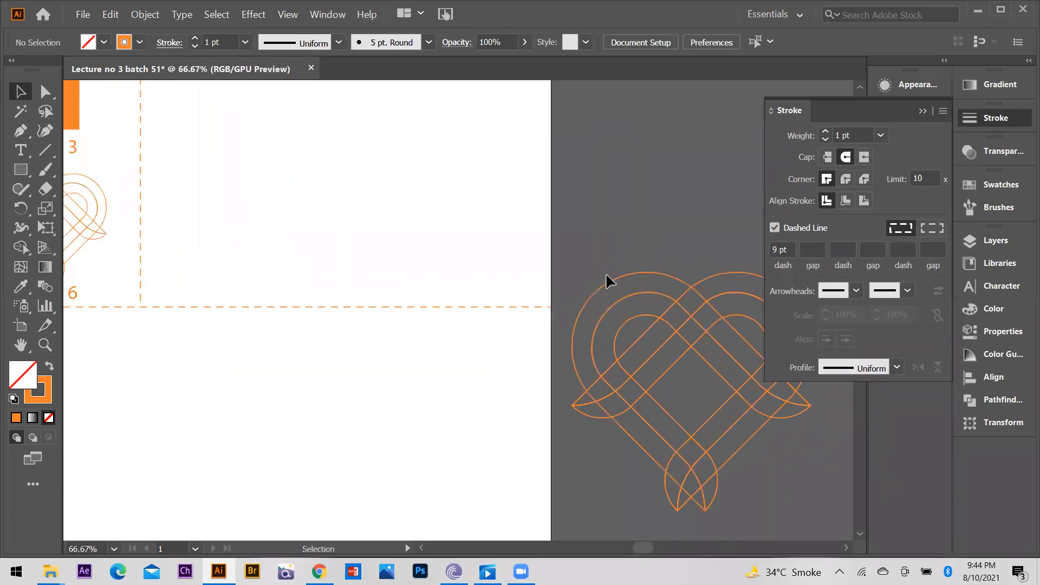
scroll(606, 279, "down", 1)
left_click(715, 380)
scroll(707, 378, "down", 1)
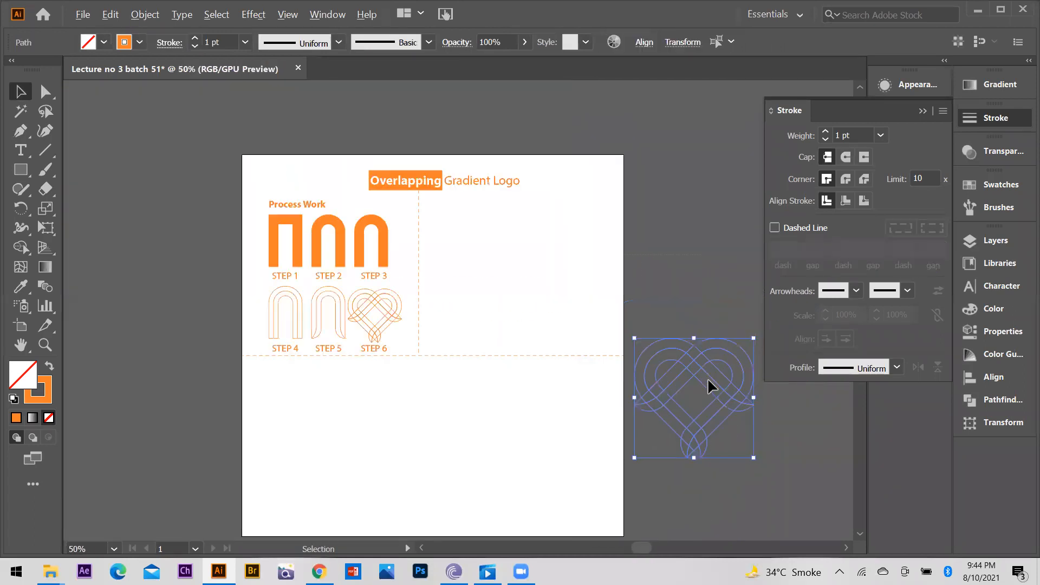
left_click_drag(554, 376, 669, 308)
left_click_drag(648, 320, 744, 448)
left_click_drag(697, 362, 493, 232)
scroll(493, 233, "up", 2)
left_click_drag(614, 412, 489, 287)
Step: Duplicate the small heart outline diagonally down to the right within the same section and enlarge the copy slightly
left_click_drag(437, 200, 670, 347)
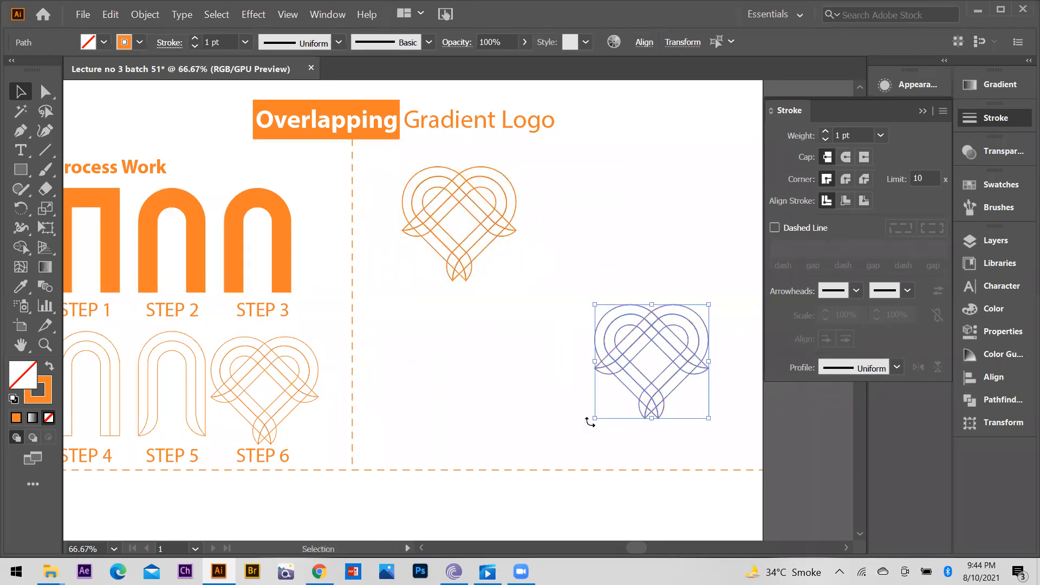
left_click_drag(592, 421, 571, 451)
left_click(572, 239)
Step: Apply an 8 pt dashed stroke to the upper, smaller heart outline
left_click_drag(379, 174, 506, 277)
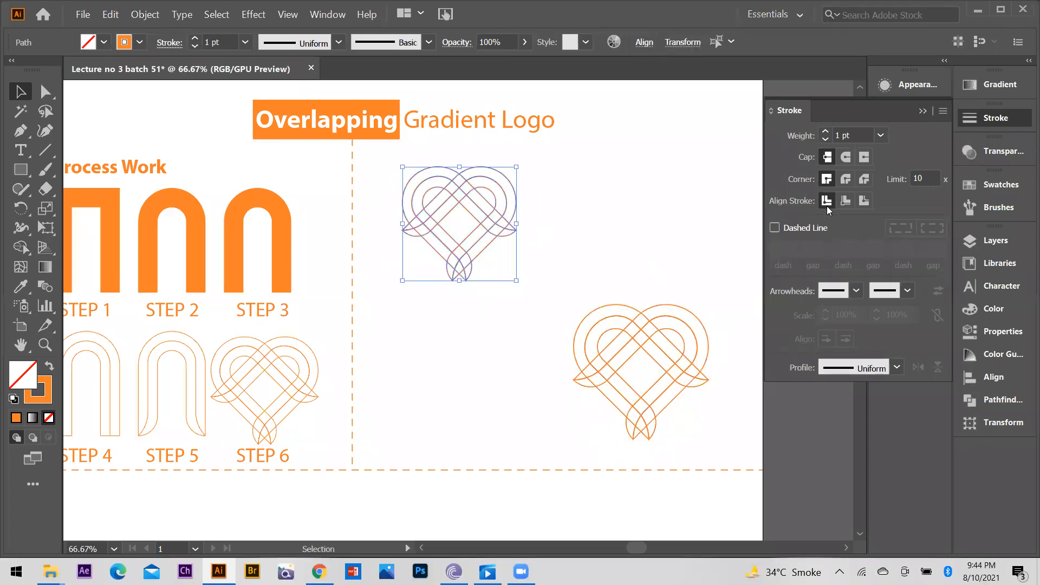
left_click(774, 228)
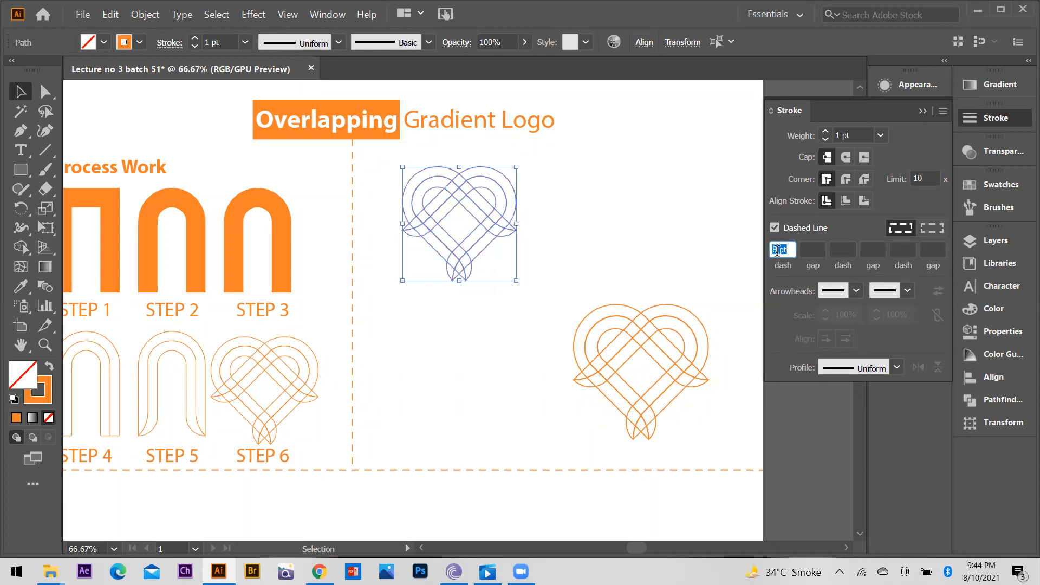
left_click(581, 215)
Step: Merge the left arch's band segments with the Shape Builder tool so they pass over the right arch at the larger heart's top crossing
scroll(419, 287, "down", 1)
scroll(581, 330, "down", 1)
scroll(611, 314, "up", 3)
scroll(476, 200, "down", 1)
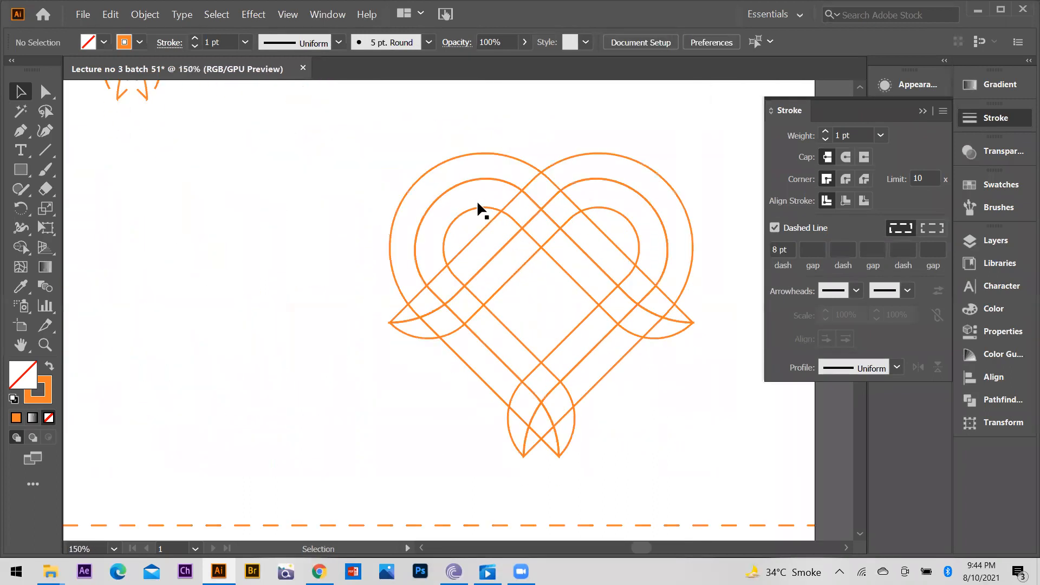
left_click_drag(679, 385, 540, 284)
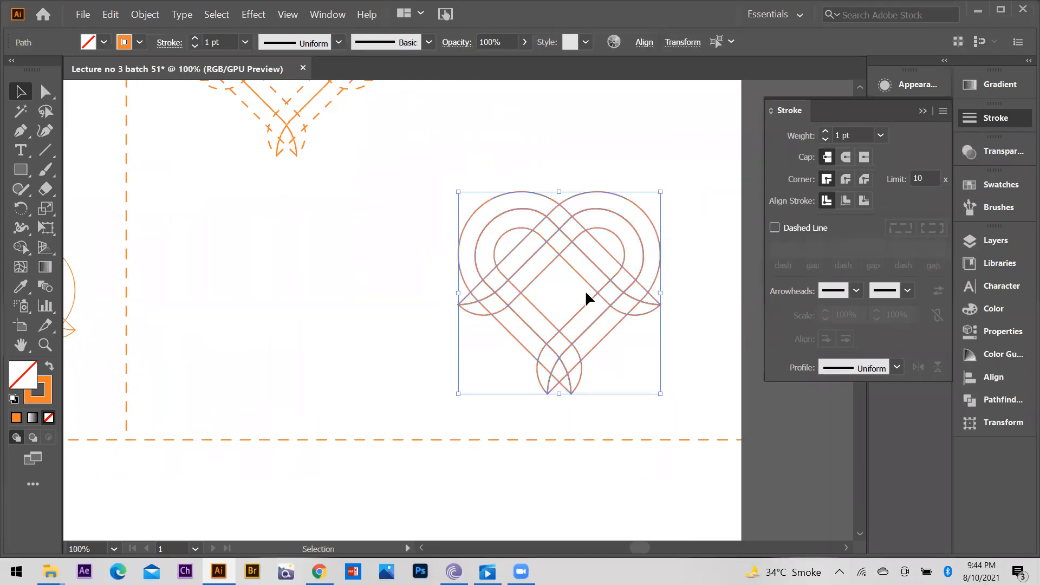
left_click_drag(433, 183, 717, 391)
left_click_drag(571, 430, 475, 339)
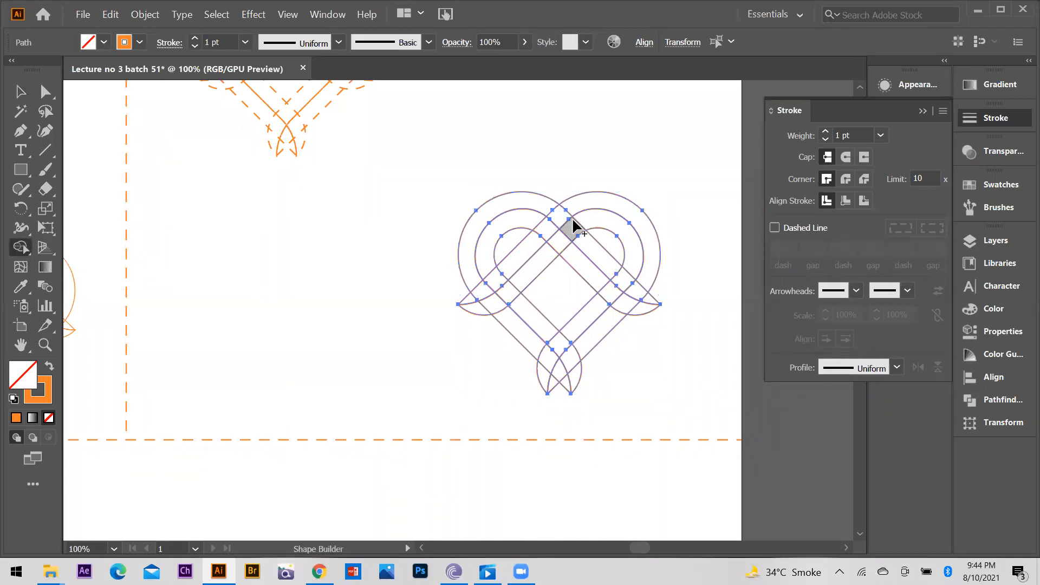
scroll(584, 229, "up", 2)
scroll(479, 162, "up", 1)
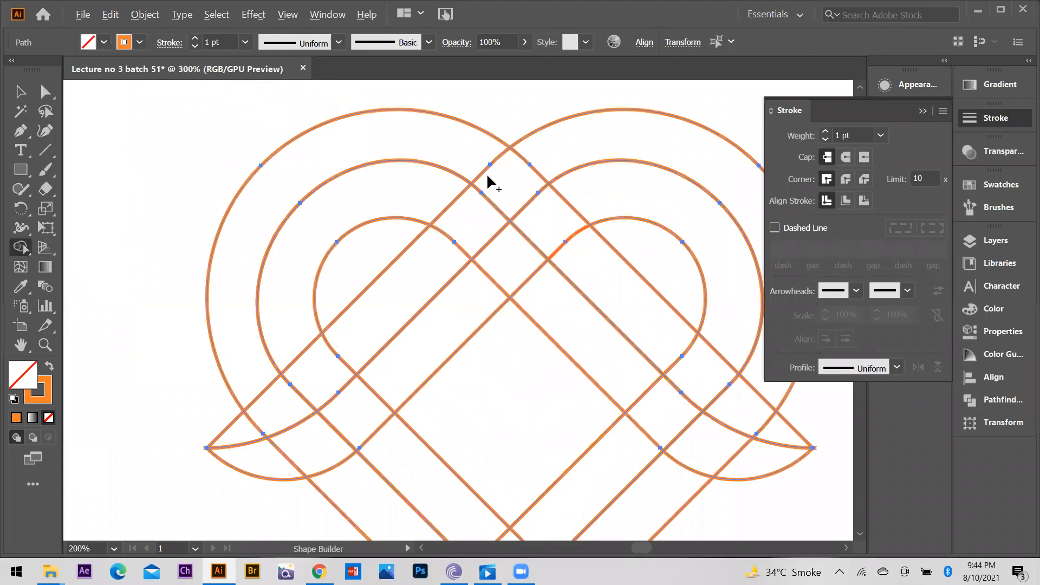
scroll(486, 173, "down", 1)
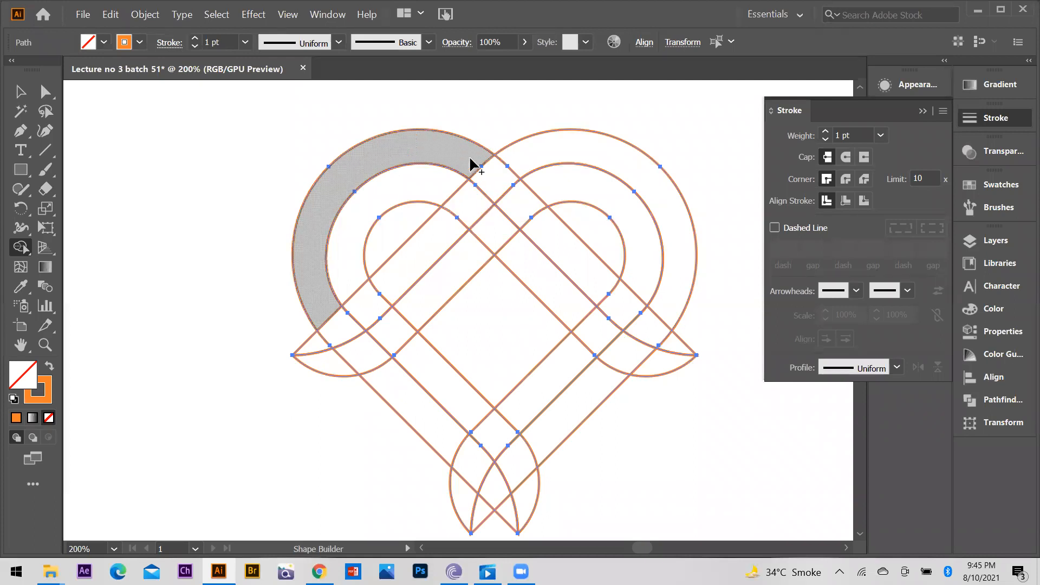
left_click_drag(522, 214, 545, 288)
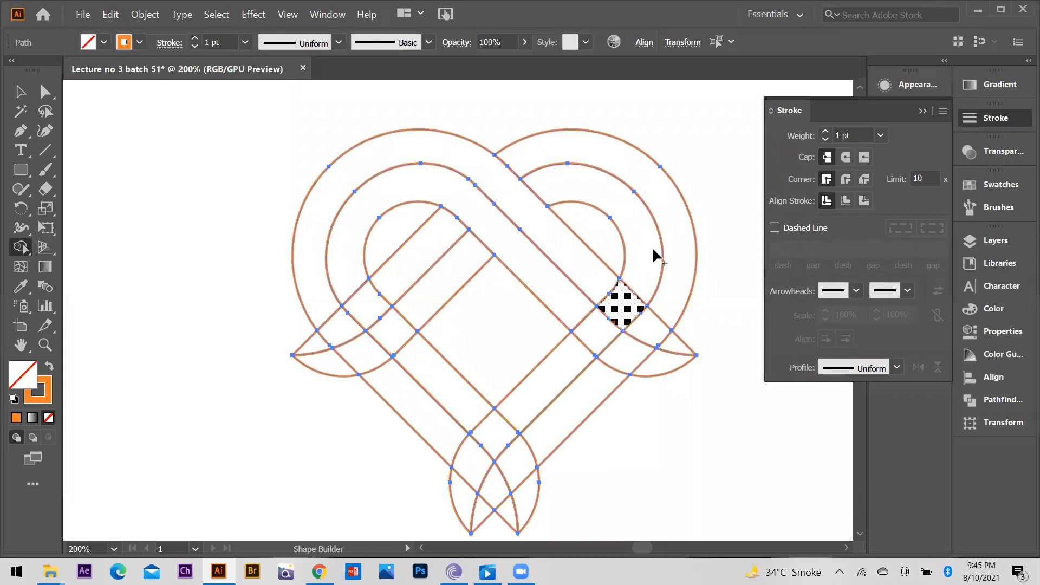
Step: Merge the band segments at the larger heart's right, left and bottom crossings to finish the over-under weave
mouse_move(599, 325)
left_mouse_down()
mouse_move(569, 352)
mouse_move(638, 342)
left_mouse_up()
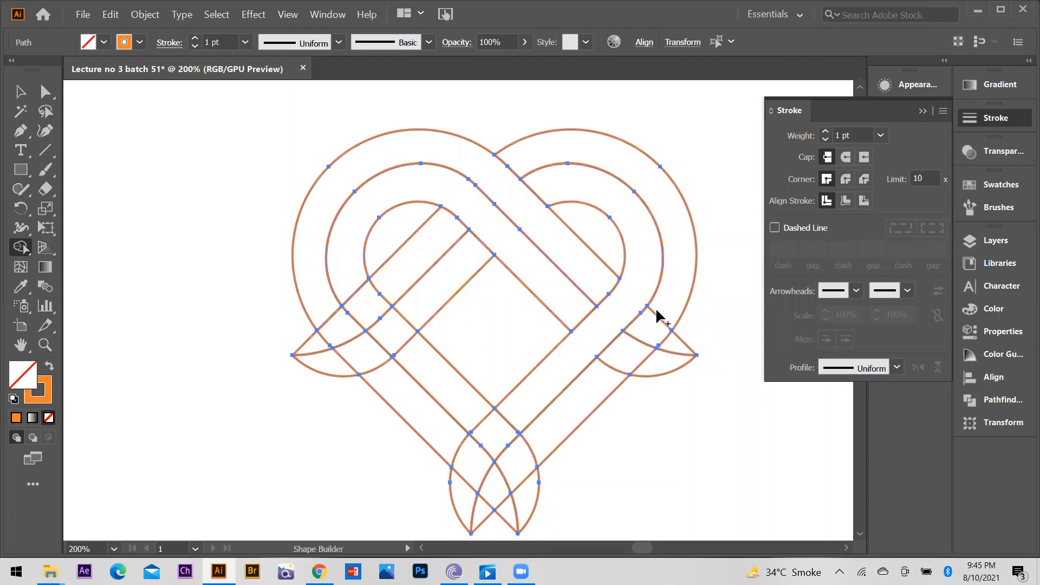
mouse_move(657, 318)
left_mouse_down()
mouse_move(599, 373)
mouse_move(624, 319)
left_mouse_up()
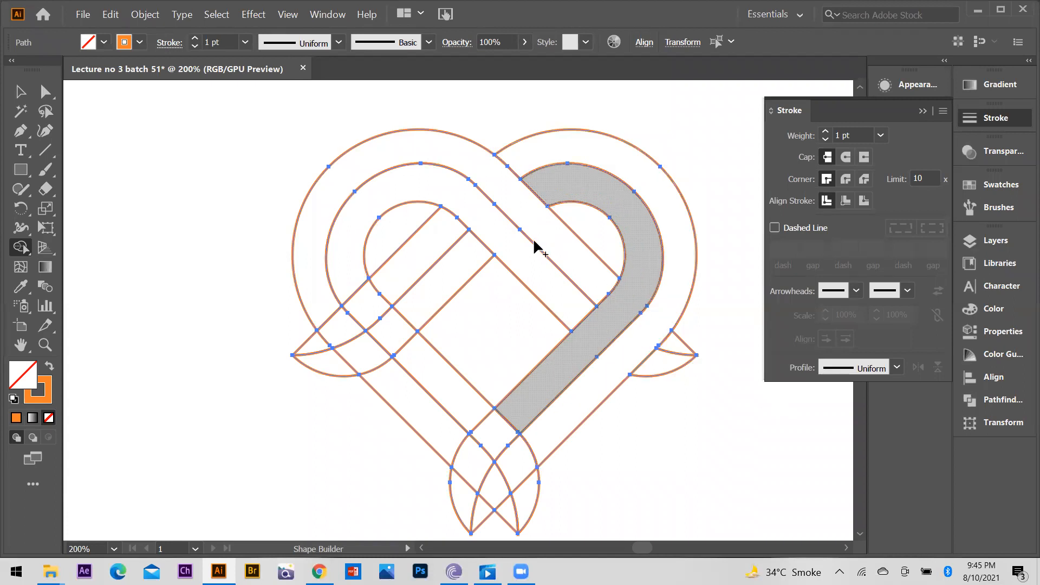
scroll(534, 239, "down", 1)
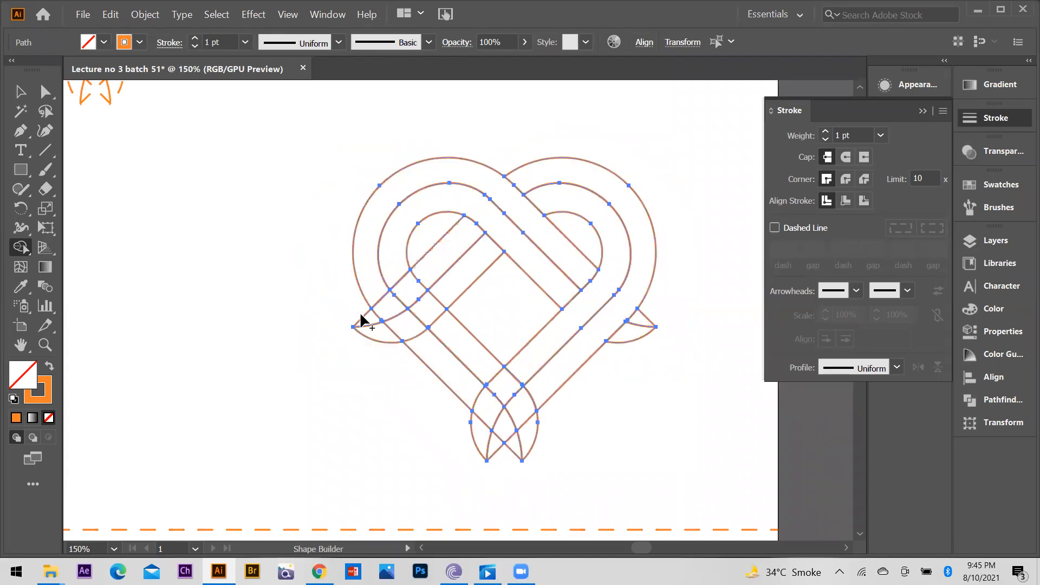
mouse_move(371, 320)
left_mouse_down()
mouse_move(431, 273)
mouse_move(390, 327)
left_mouse_up()
mouse_move(479, 353)
left_mouse_down()
mouse_move(506, 438)
mouse_move(439, 399)
left_mouse_up()
key("v")
left_click(206, 292)
Step: Try pulling the right tip pieces and the left arch bands out of the interlaced heart, and undo the moves
scroll(502, 323, "down", 1)
scroll(546, 329, "down", 1)
scroll(546, 330, "up", 2)
left_click_drag(623, 313, 623, 364)
left_click_drag(642, 288, 681, 275)
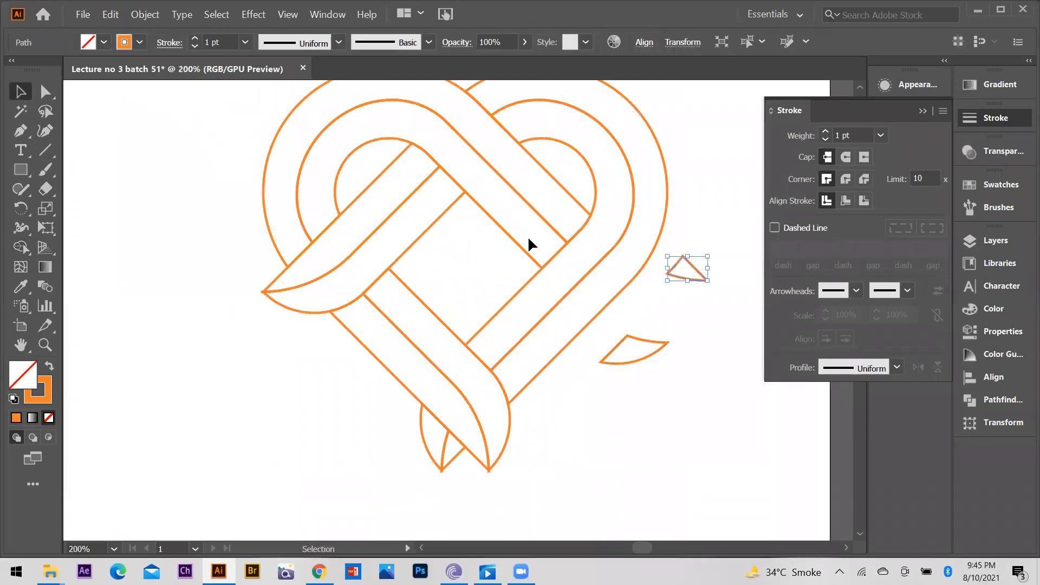
left_click_drag(527, 185, 497, 229)
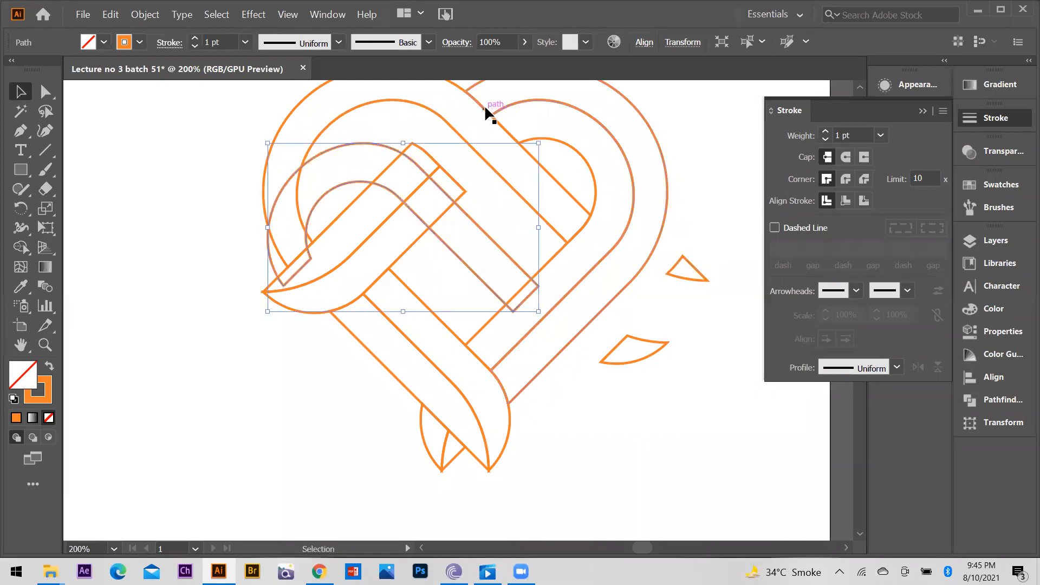
scroll(428, 179, "up", 2)
left_click_drag(365, 137, 318, 174)
scroll(421, 313, "down", 3)
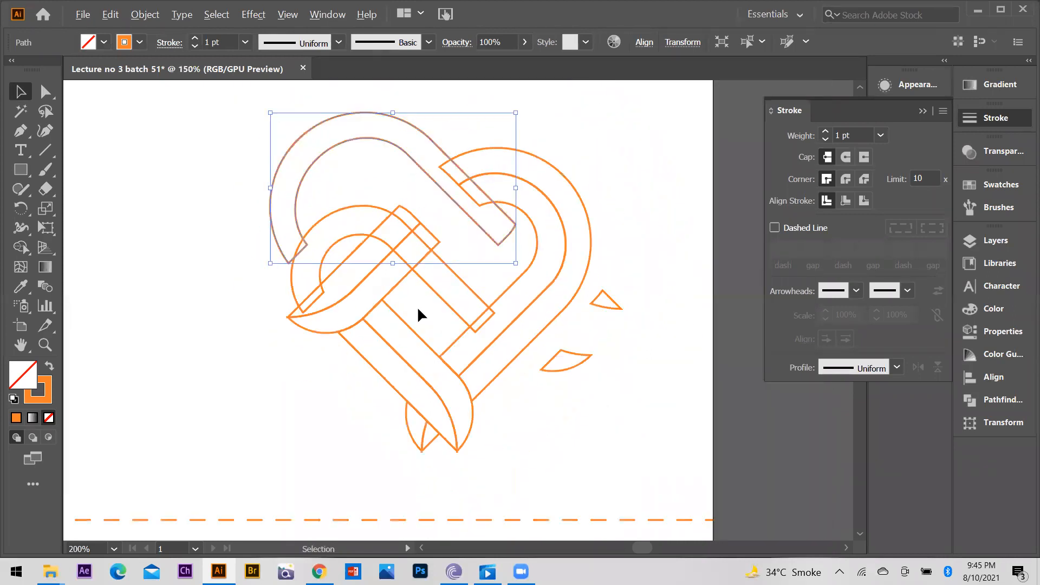
key("ctrl+z")
key("ctrl+z")
key("ctrl+z")
key("ctrl+z")
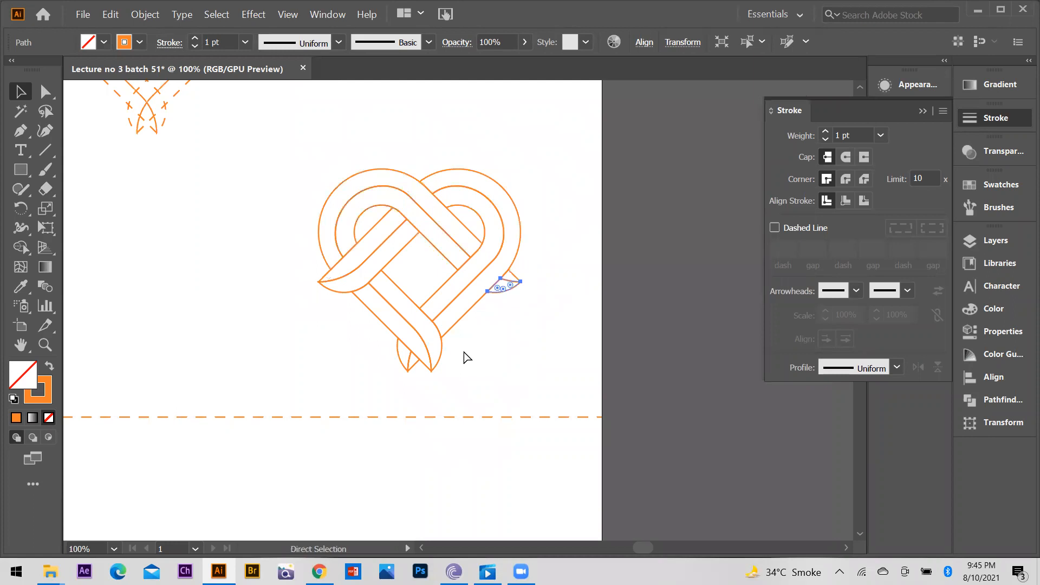
Step: Group the left arch's outer band pieces: the outer arch, the lower diagonal strip and the small upper right tip
scroll(448, 322, "up", 1)
scroll(369, 329, "up", 1)
left_click(396, 307)
left_click(379, 336)
left_click(382, 325)
left_click_drag(279, 171, 302, 188)
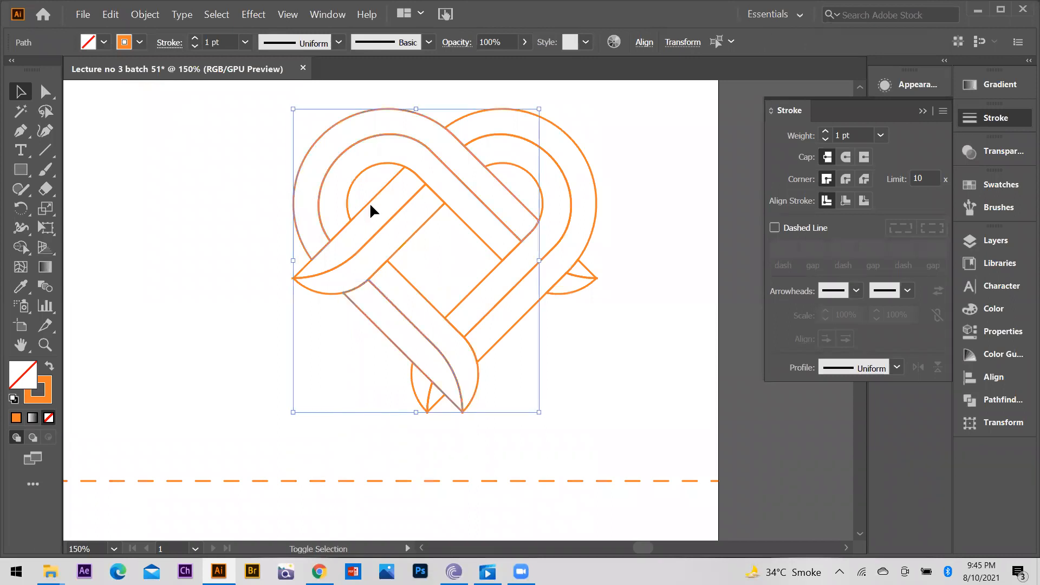
left_click(585, 266, "shift")
key("ctrl+minus")
left_click_drag(424, 177, 260, 222)
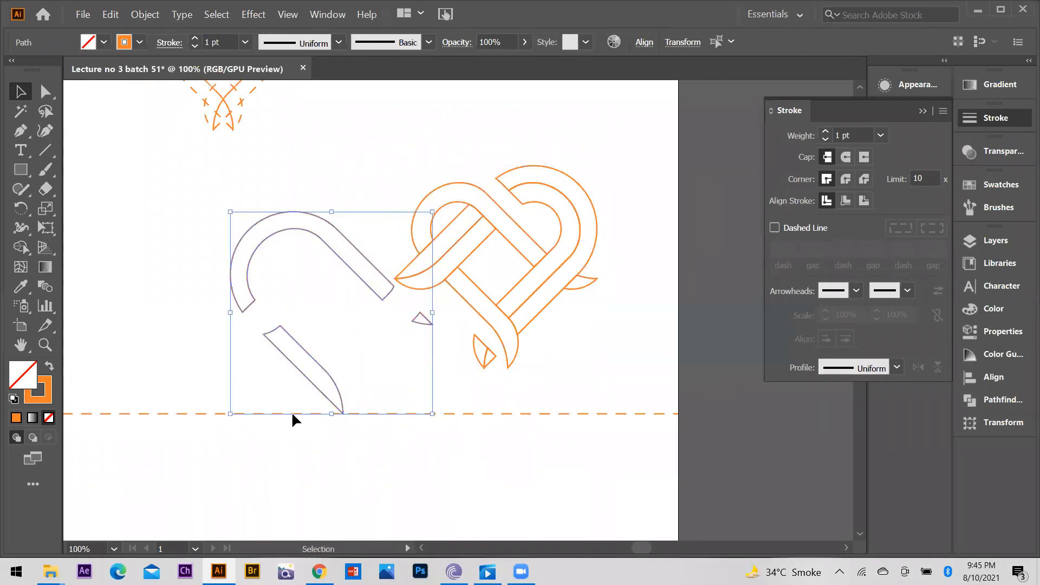
key("ctrl+z")
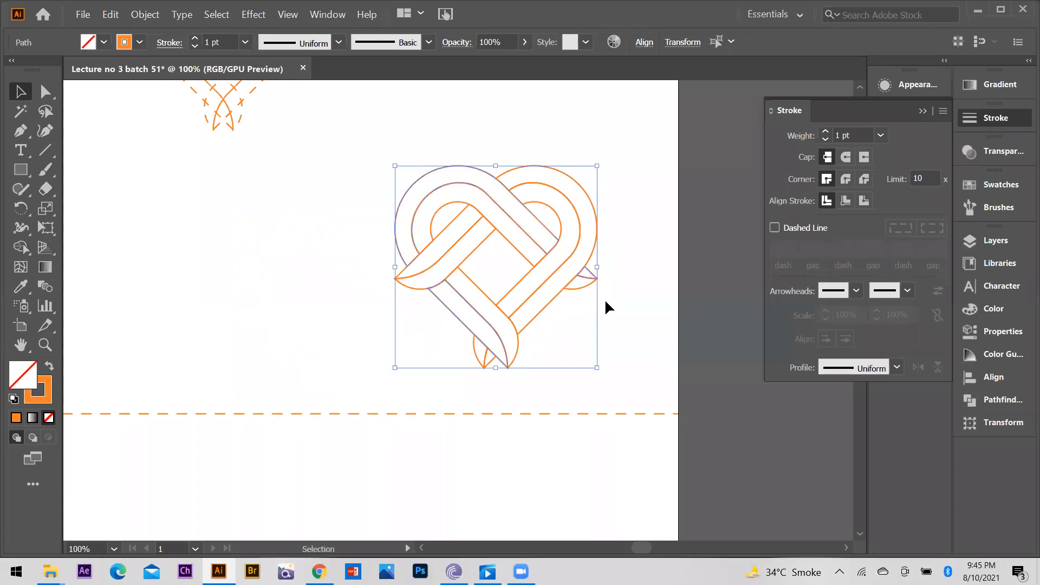
left_click(636, 206)
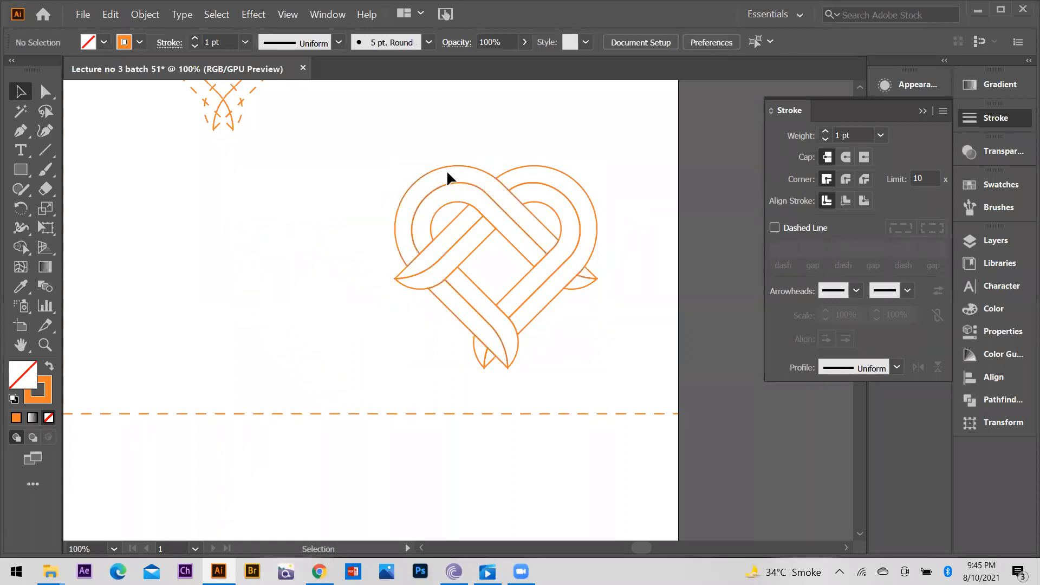
left_click_drag(445, 165, 410, 146)
key("ctrl+z")
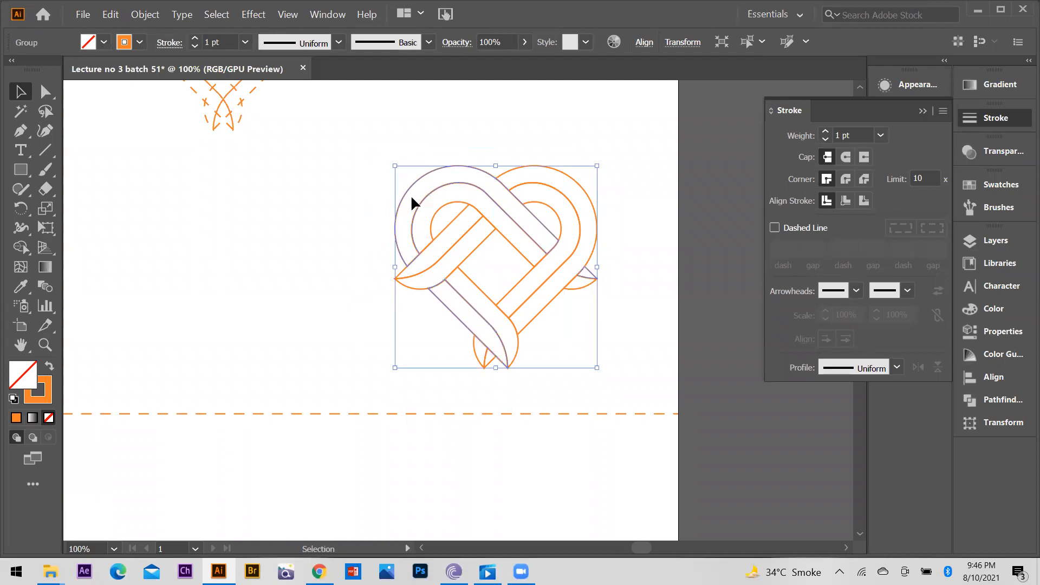
Step: Group the left arch's inner band pieces, and separately group the right arch's inner band pieces
left_click(468, 279)
left_click(444, 204, "shift")
left_click(579, 287, "shift")
left_click(519, 277)
left_click(474, 344, "shift")
left_click(487, 237, "shift")
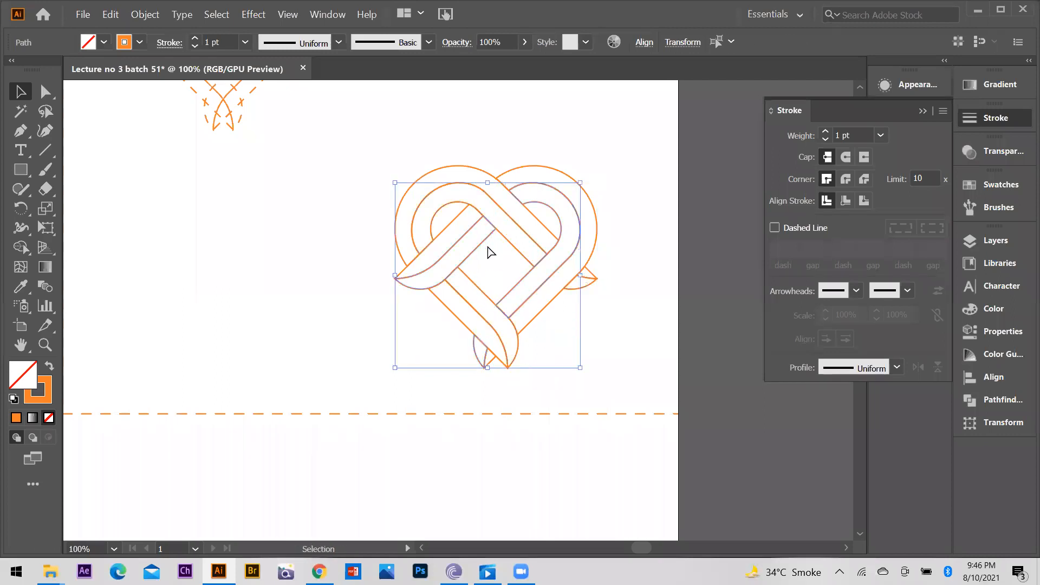
Step: Group the right arch's outer band pieces: the outer arch, the upper left diagonal strip and the small bottom tip
left_click(447, 226)
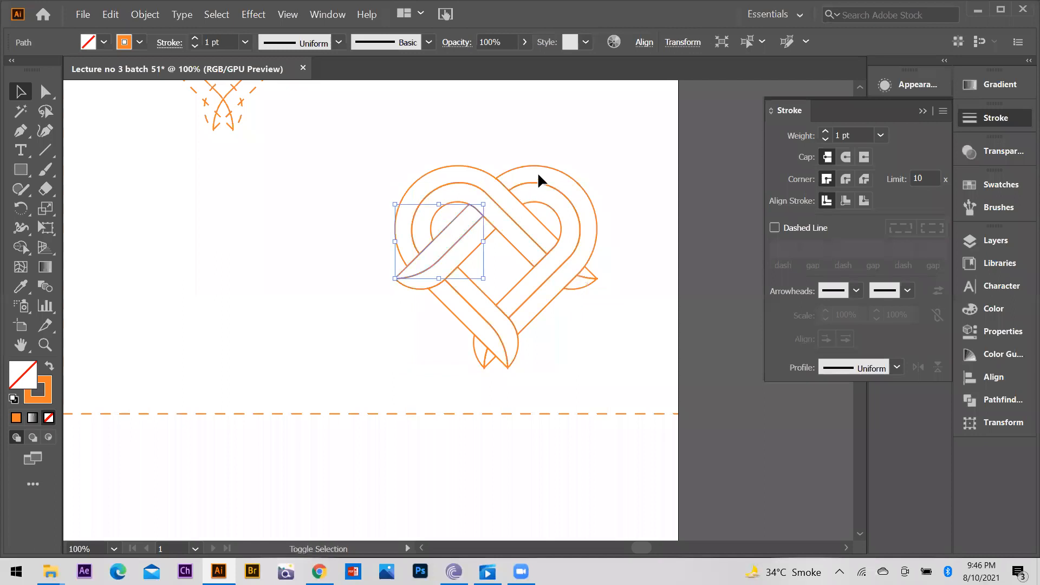
left_click(540, 189, "shift")
left_click(488, 359, "shift")
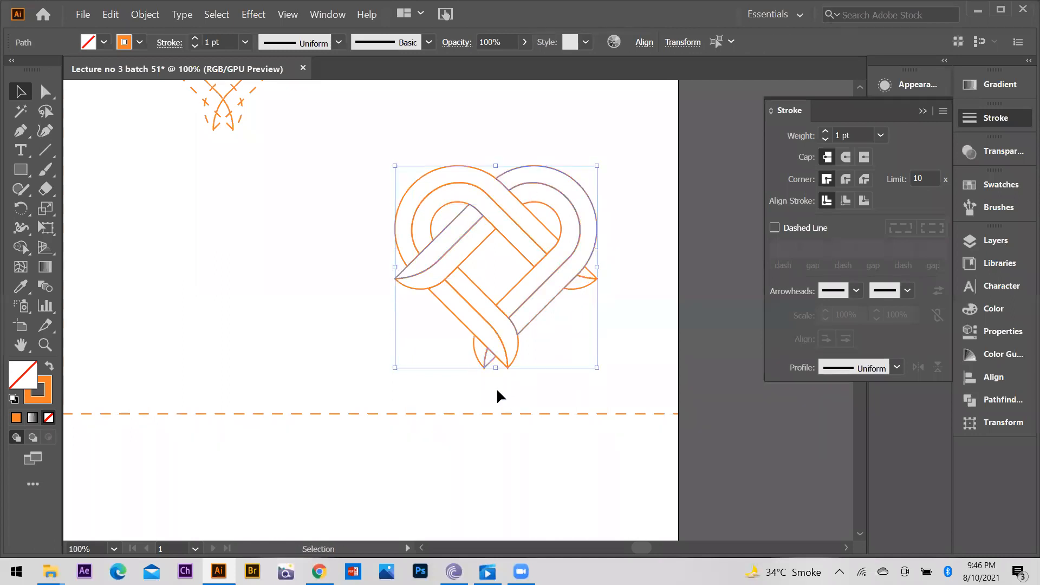
left_click(524, 275)
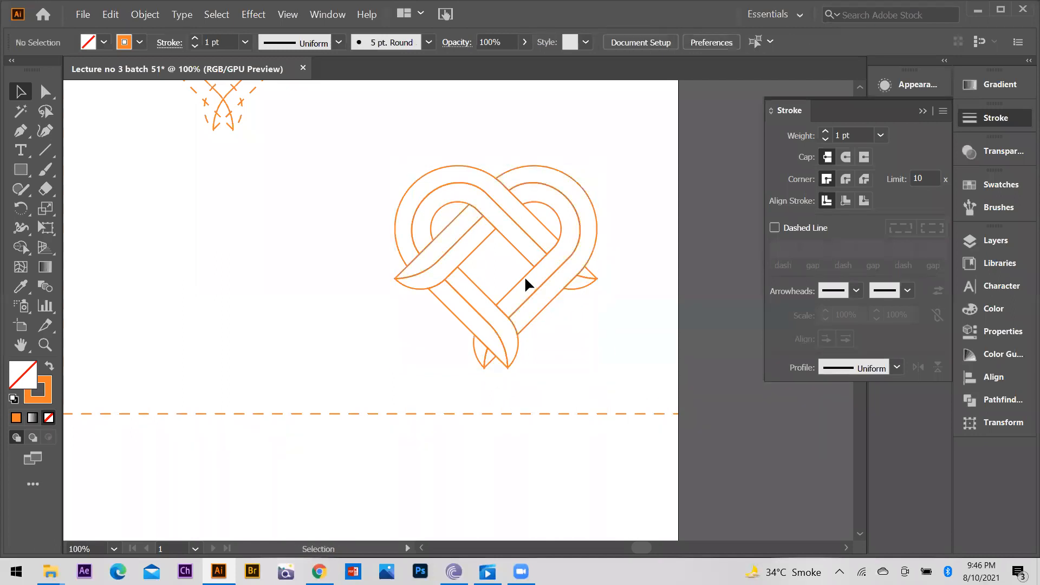
Step: Duplicate the interlaced heart into the area below the horizontal dashed line, beneath the STEP 4 and STEP 5 labels
scroll(565, 297, "down", 2)
scroll(621, 279, "up", 2)
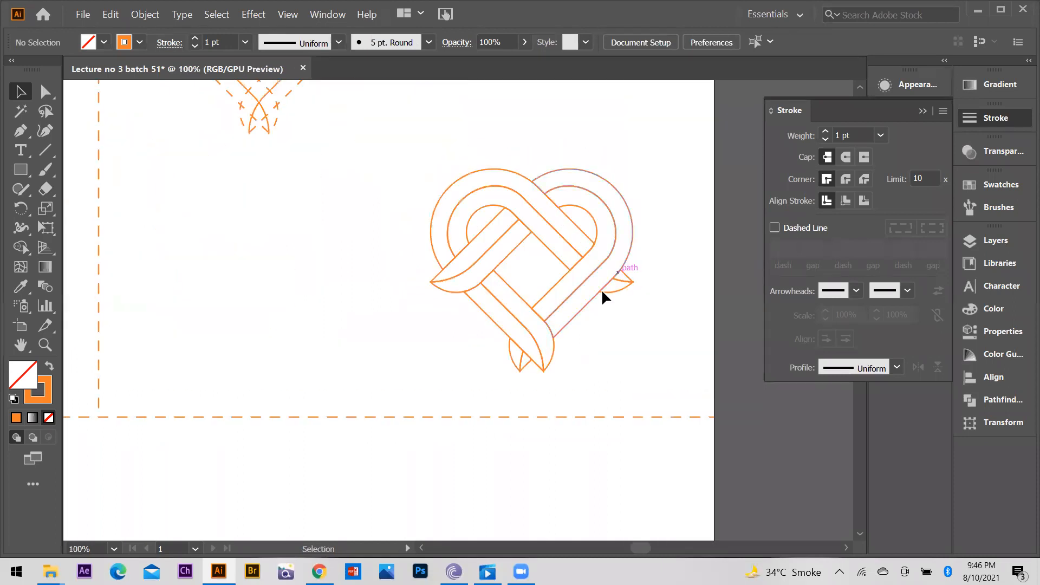
scroll(636, 320, "down", 2)
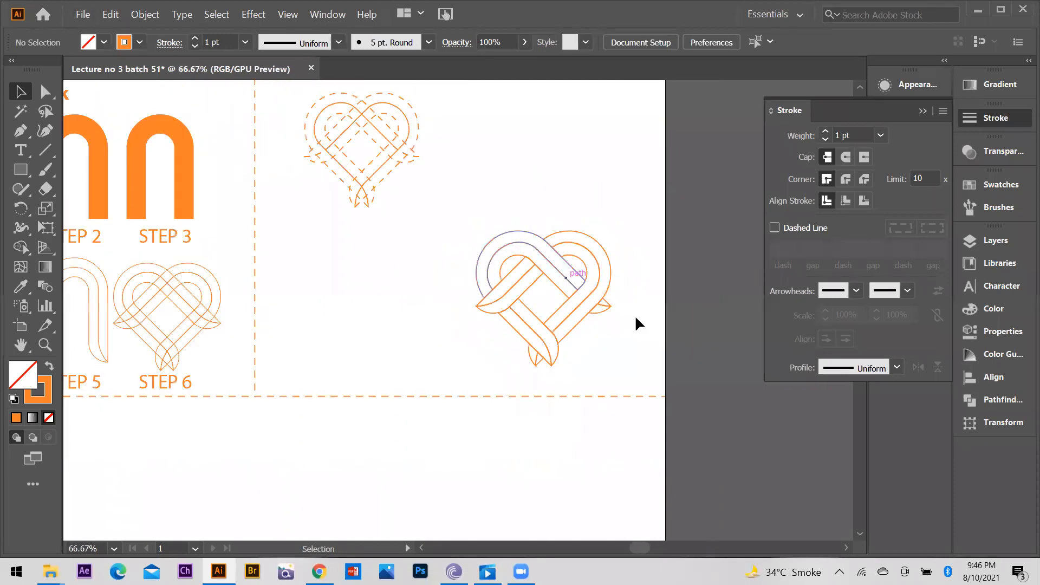
left_click(622, 295)
scroll(612, 271, "down", 1)
left_click_drag(561, 288, 215, 452)
scroll(573, 245, "up", 1)
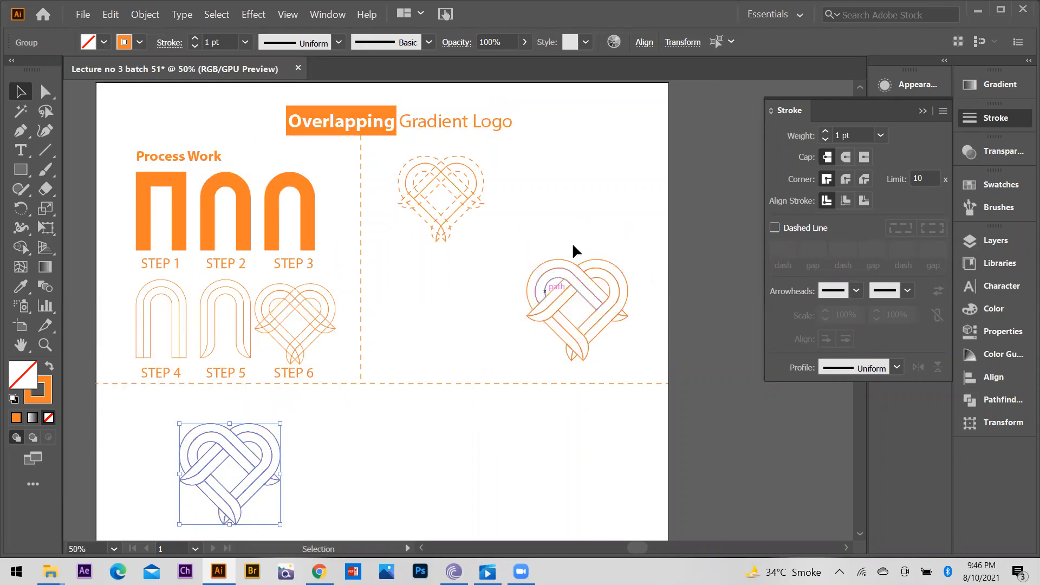
Step: Duplicate the Process Work heading above the solid-outline heart in the upper section and change its text to KEY DRAWING
scroll(393, 282, "up", 1)
scroll(227, 238, "down", 1)
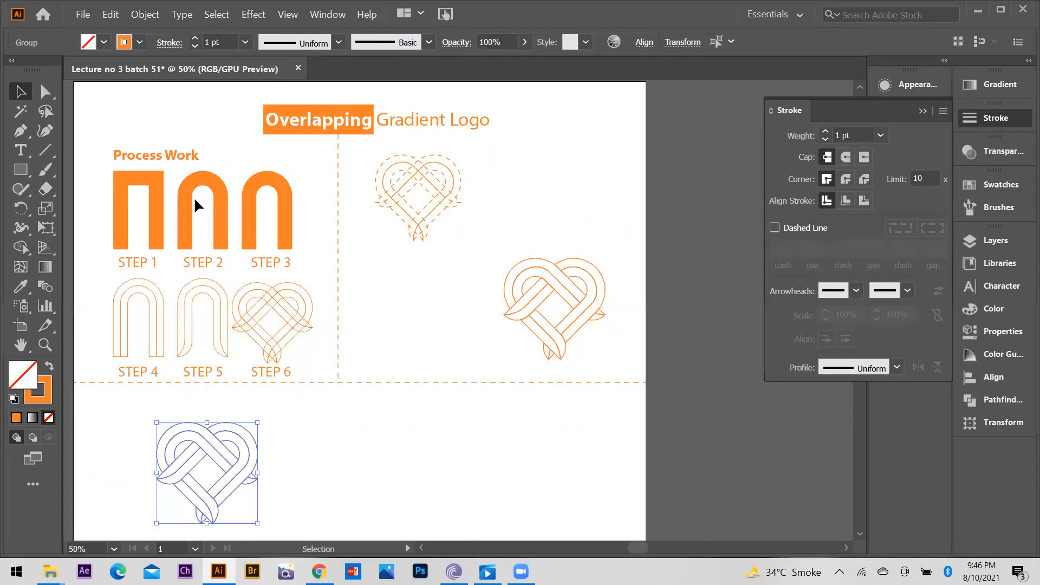
left_click_drag(170, 154, 562, 207)
left_click(21, 150)
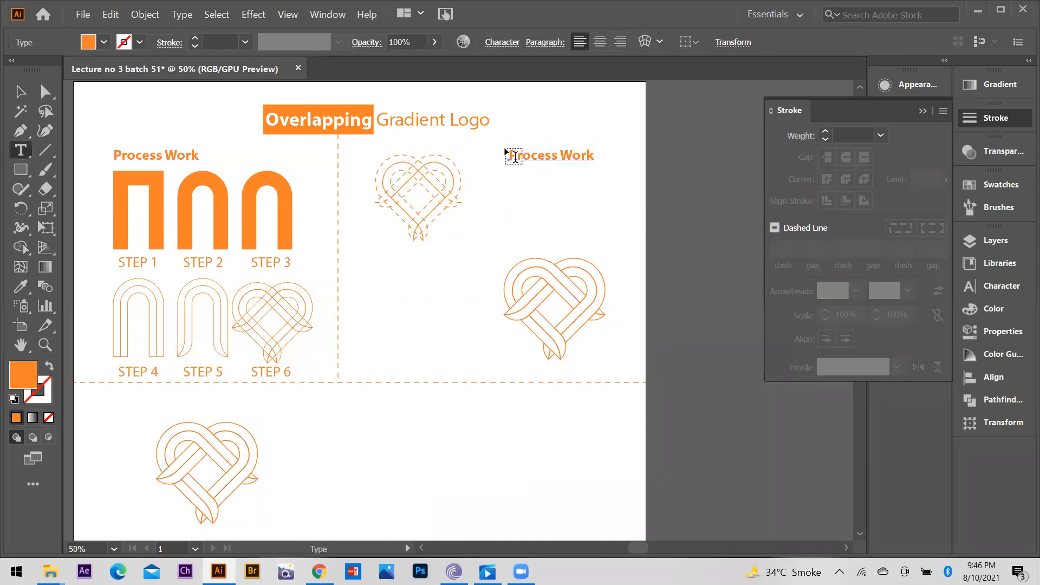
left_click_drag(509, 147, 690, 191)
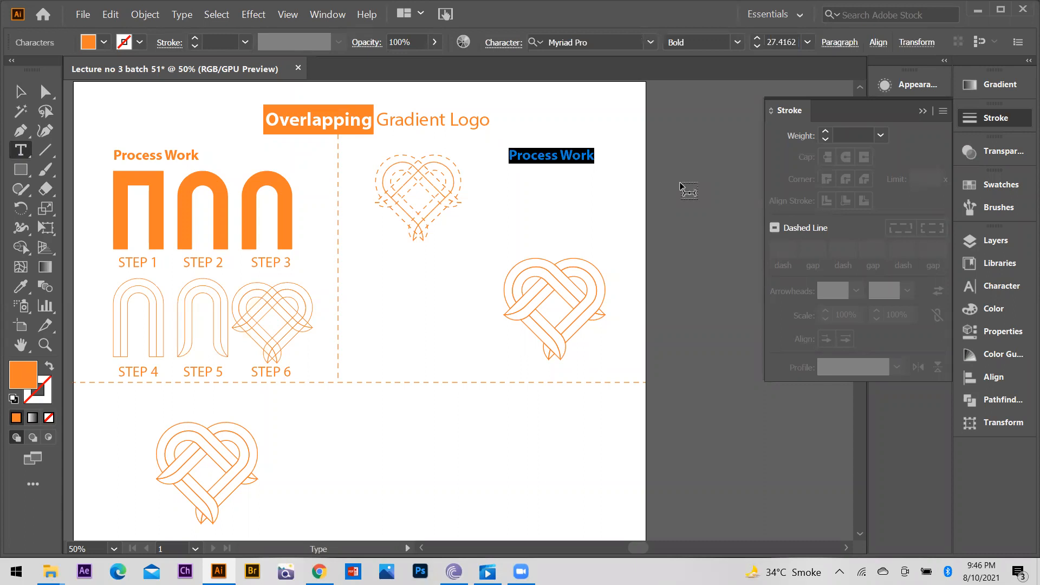
type("KEY DRAWING")
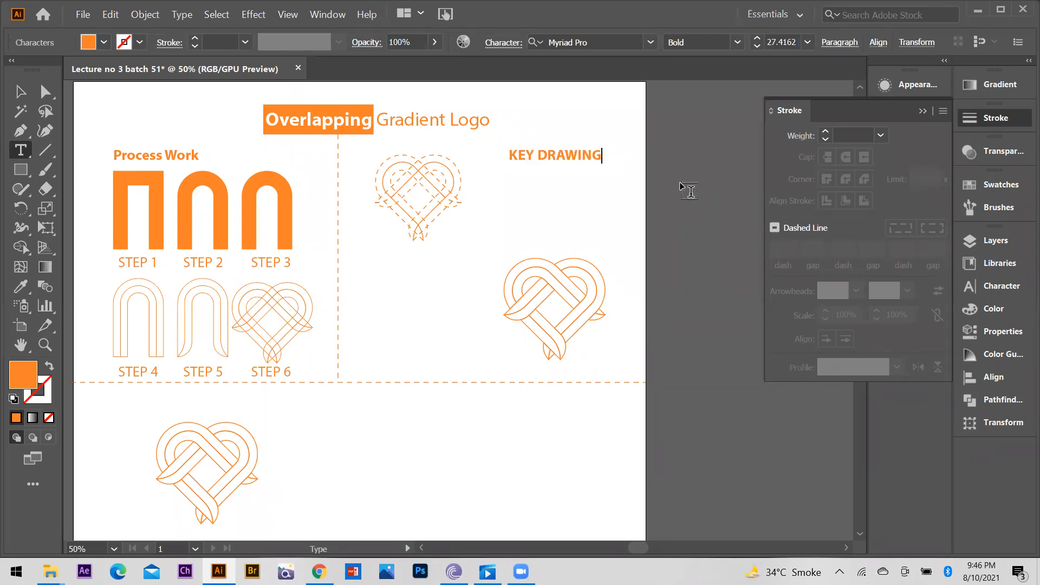
Step: Add a placeholder paragraph beneath the KEY DRAWING heading, with 18 pt text and centre alignment
left_click_drag(477, 169, 632, 252)
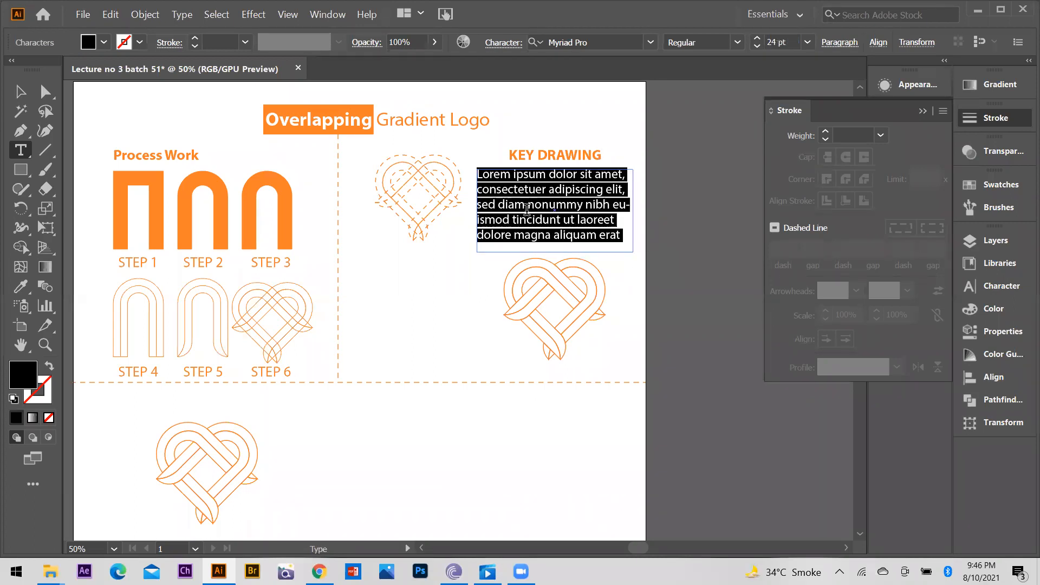
left_click(807, 43)
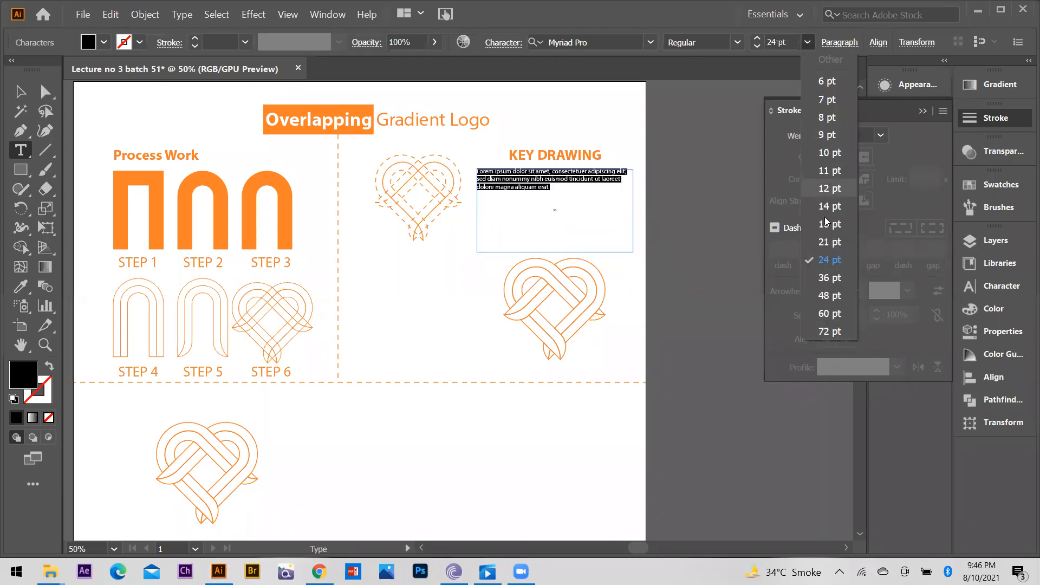
left_click(809, 225)
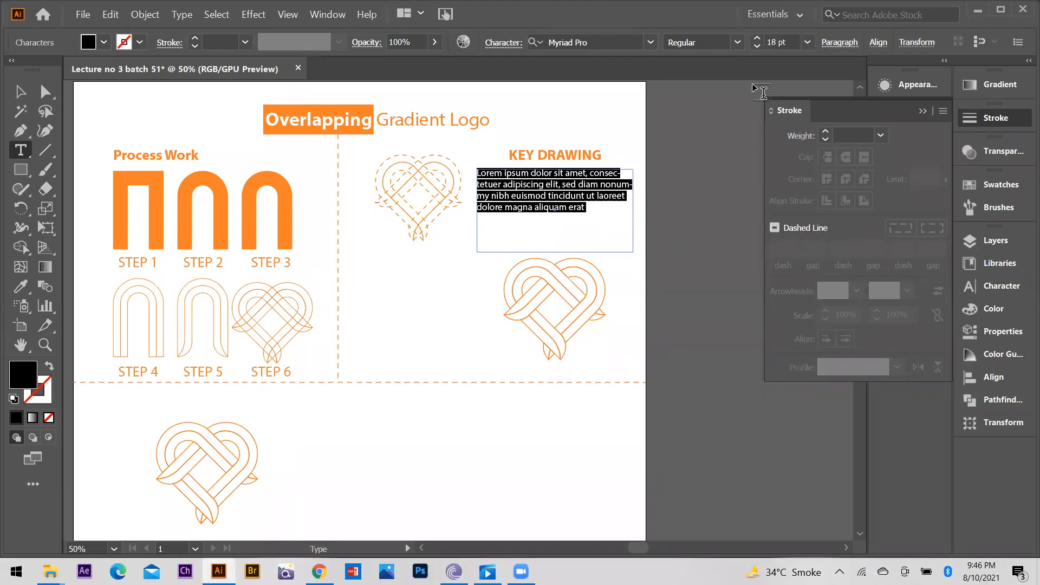
left_click(840, 42)
left_click(712, 72)
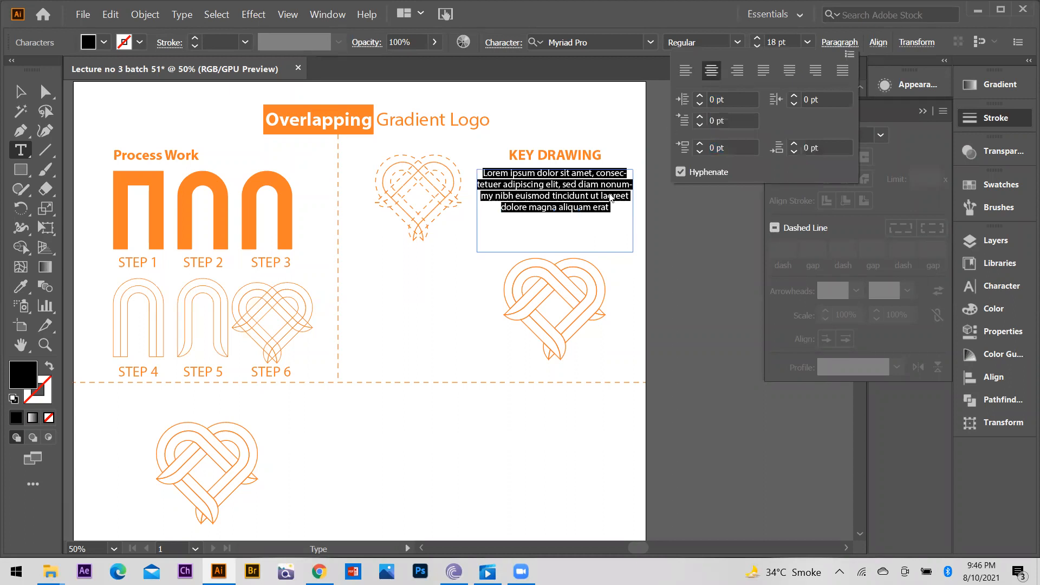
Step: Change the fill colour of the placeholder paragraph under KEY DRAWING to mid grey
left_click(25, 99)
left_click(24, 97)
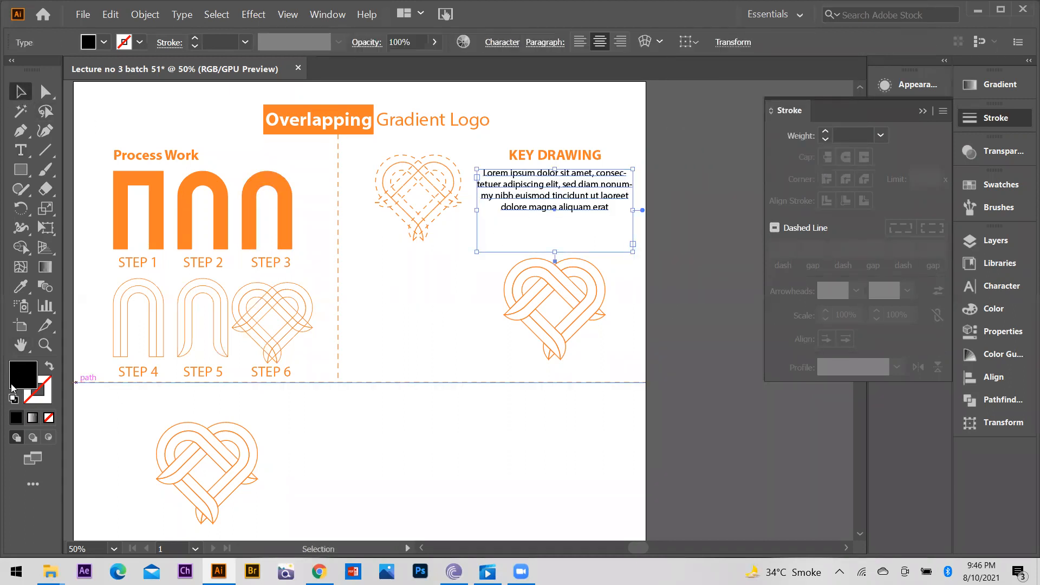
double_click(15, 380)
left_click(605, 265)
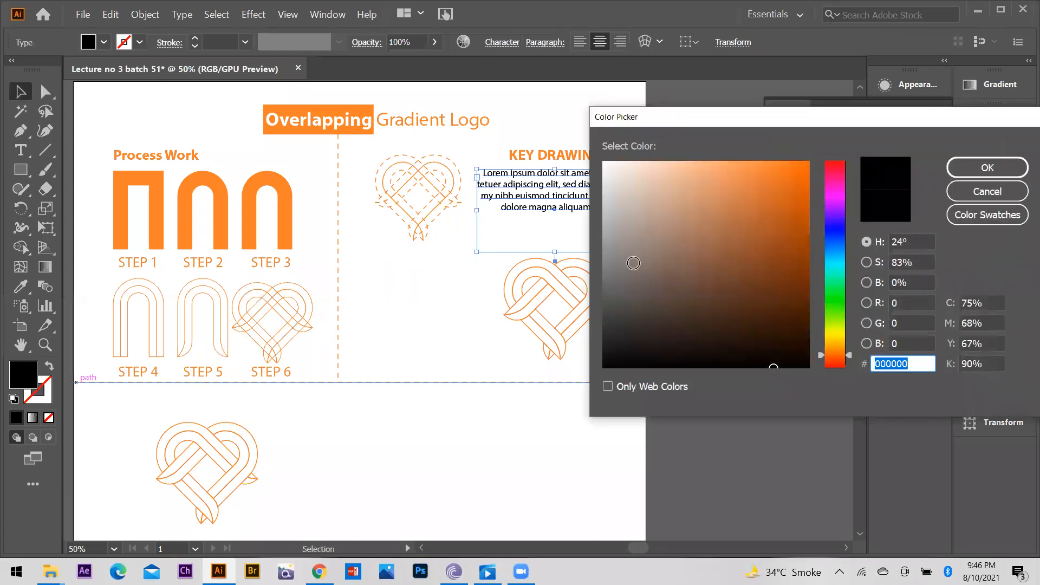
left_click(987, 168)
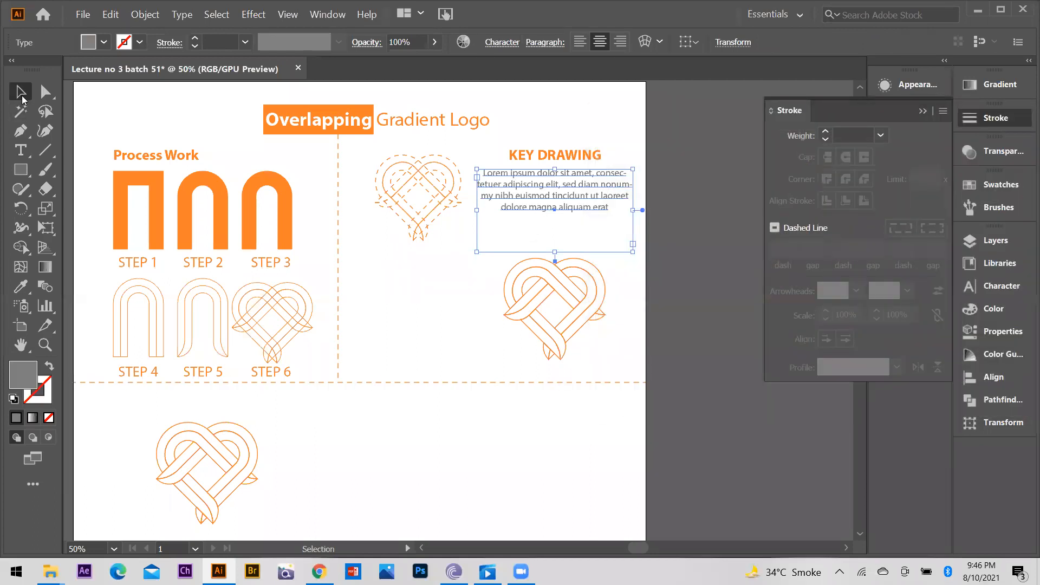
Step: Duplicate the KEY DRAWING heading and paragraph below the dashed heart, and narrow the copied paragraph's text frame
left_click(358, 292)
mouse_move(564, 122)
left_mouse_down()
mouse_move(583, 183)
mouse_move(392, 344)
mouse_move(450, 271)
mouse_move(472, 287)
left_mouse_up()
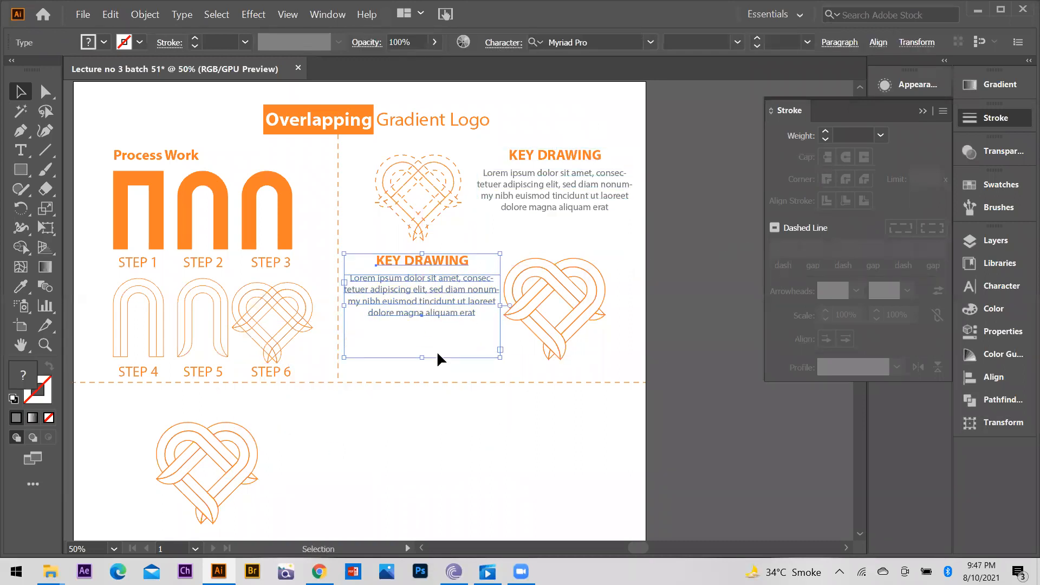
key("ctrl+plus")
key("ctrl+plus")
left_click(389, 262)
left_click_drag(533, 315, 491, 314)
left_click_drag(217, 317, 279, 330)
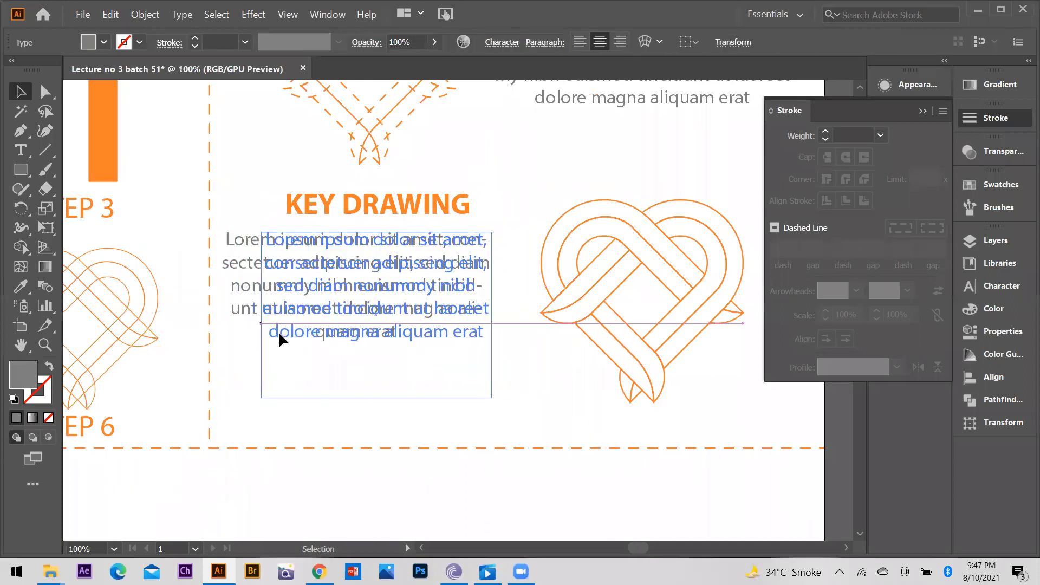
left_click_drag(425, 288, 423, 288)
Step: Shorten the copied heading to DRAWING and move it over the middle of its paragraph
left_click_drag(403, 207, 185, 224)
left_click(19, 151)
key("BackSpace")
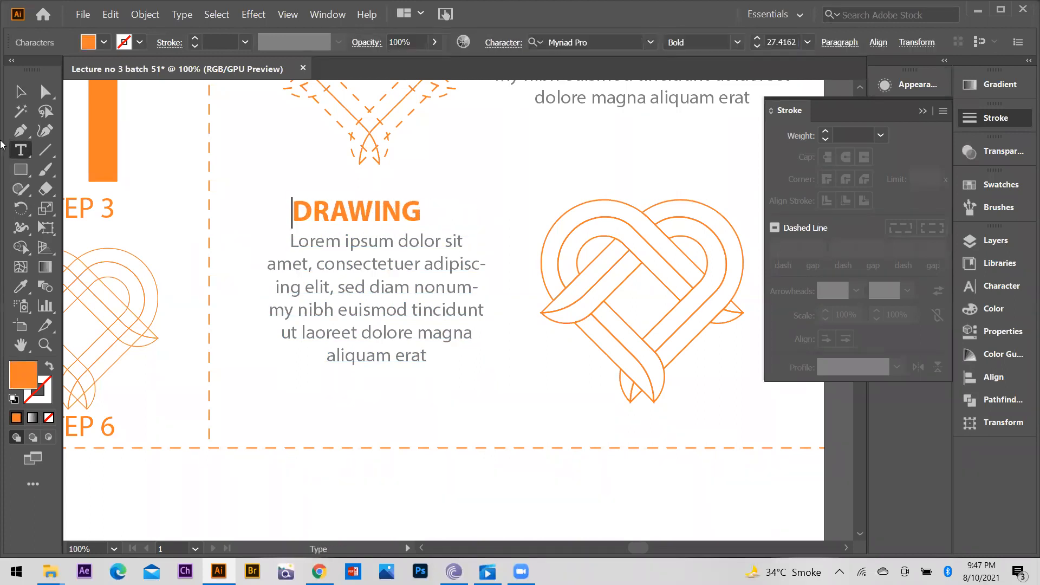
left_click(20, 93)
left_click_drag(405, 213, 422, 213)
Step: Align the DRAWING heading and its paragraph on their horizontal centres and position the pair beneath the dashed heart
left_click(385, 258, "shift")
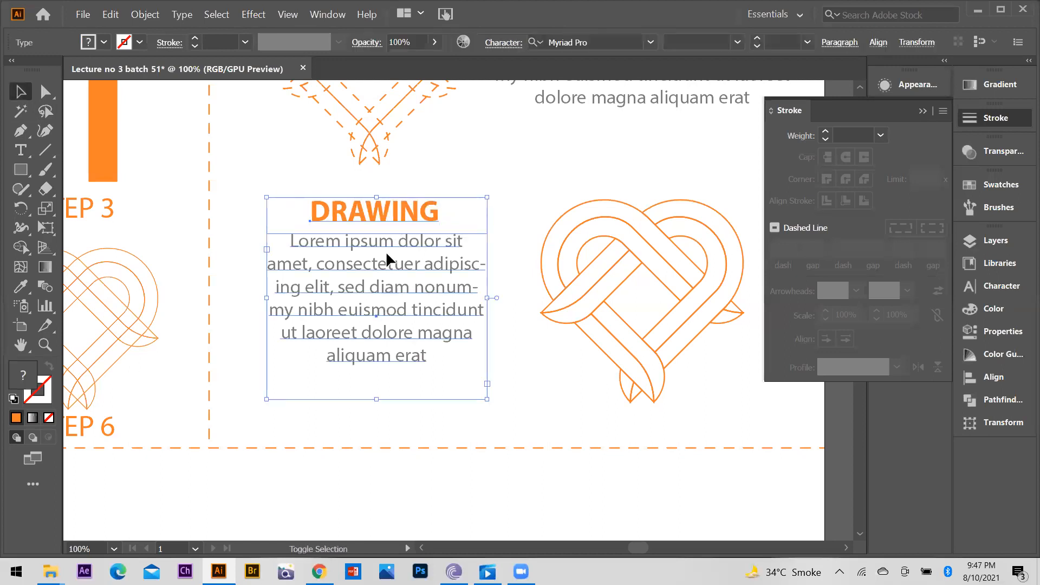
left_click(878, 43)
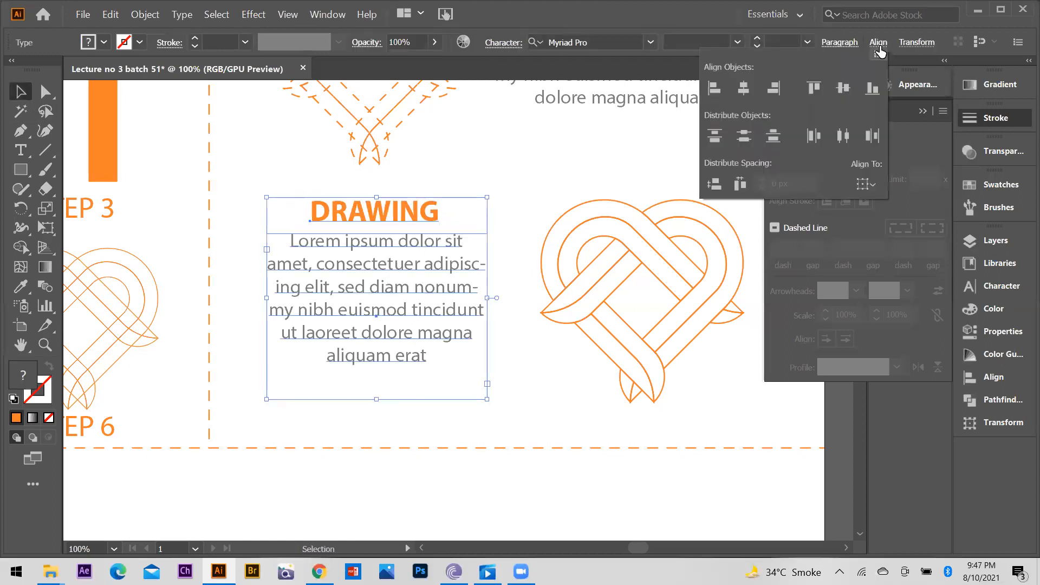
left_click(742, 89)
left_click(773, 88)
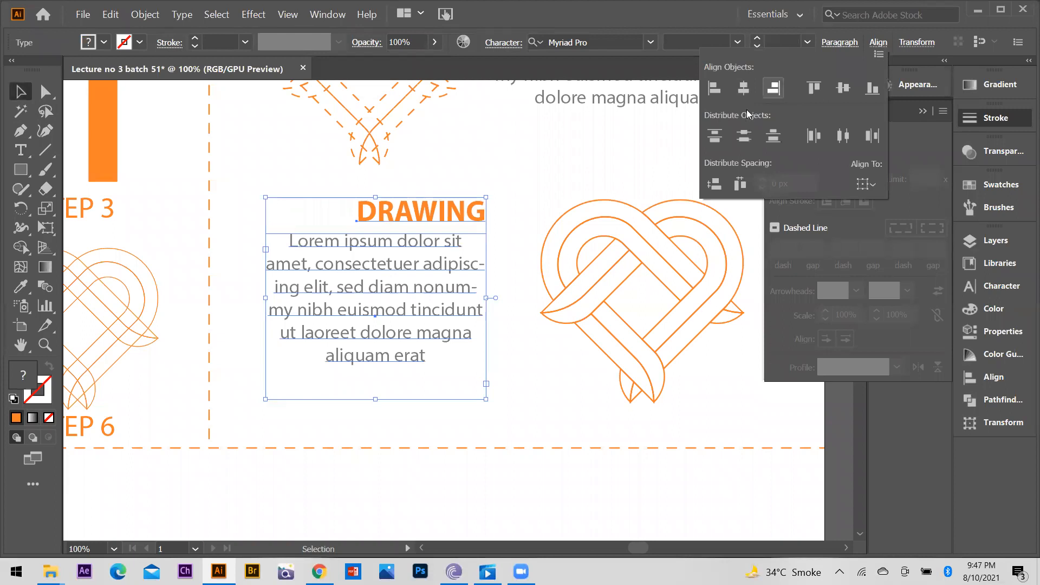
left_click(713, 89)
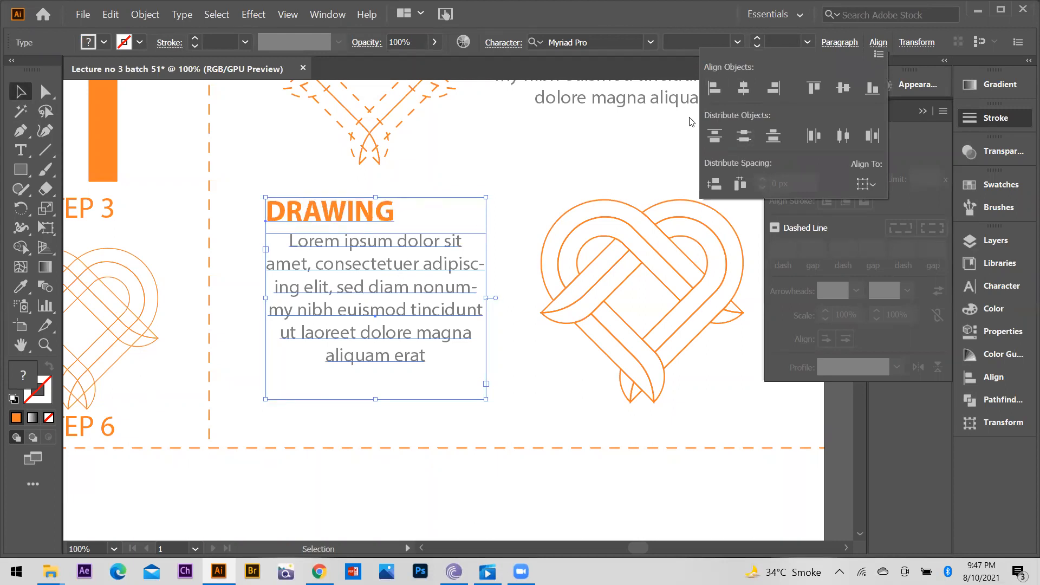
left_click(743, 88)
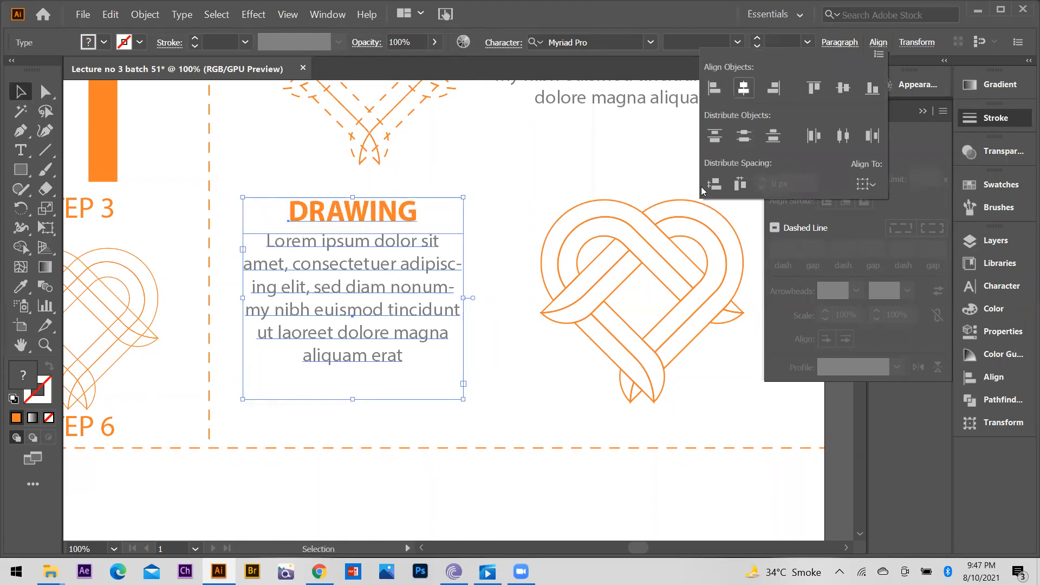
left_click(379, 245)
left_click_drag(384, 239, 400, 242)
scroll(602, 340, "down", 2)
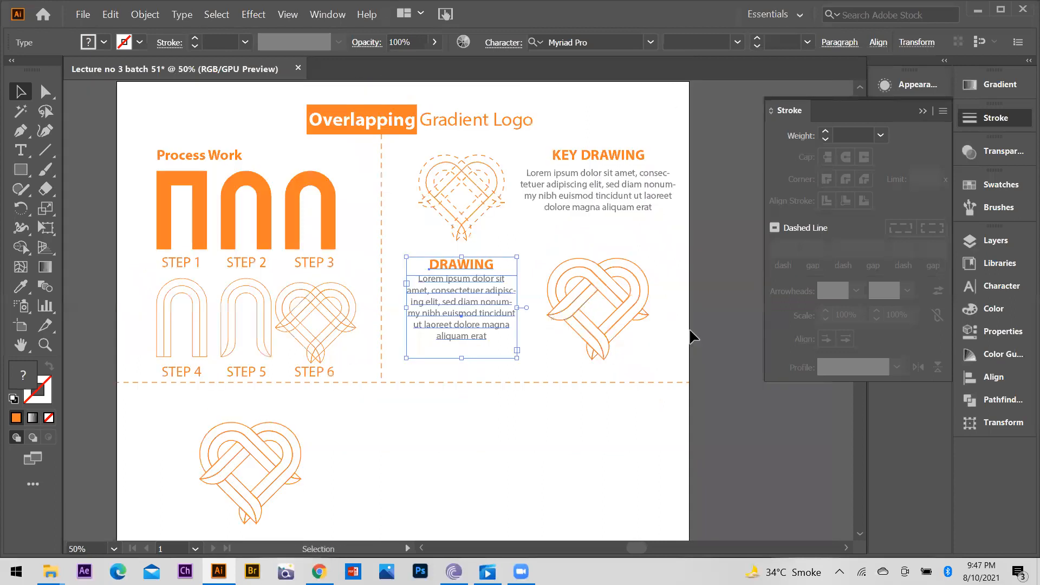
Step: Duplicate the DRAWING heading and its paragraph beneath the heart in the lower section of the artboard
left_click(692, 295)
scroll(692, 295, "down", 1)
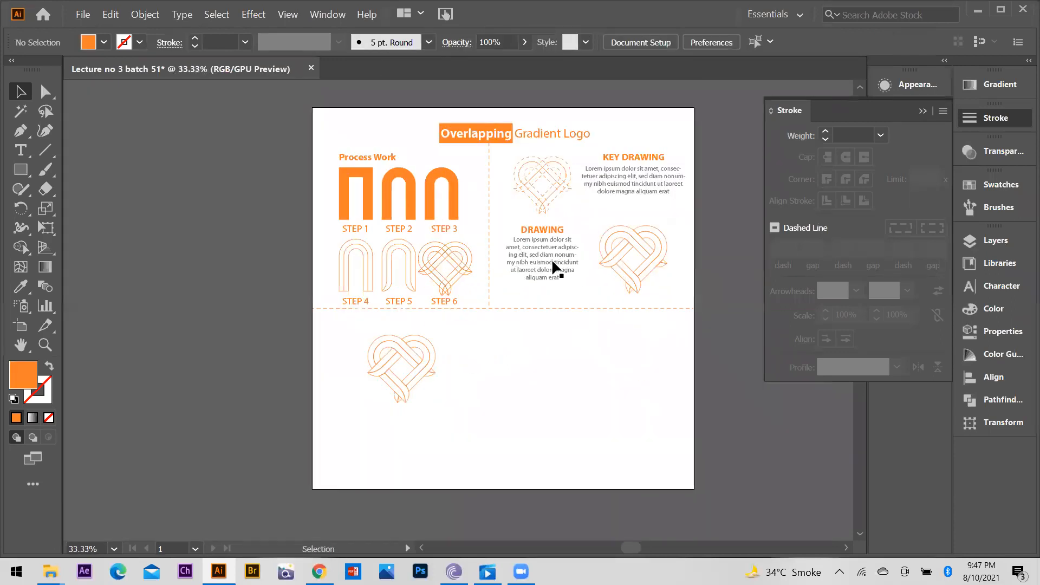
scroll(553, 266, "up", 1)
scroll(540, 186, "down", 1)
mouse_move(549, 174)
left_mouse_down()
mouse_move(337, 472)
mouse_move(331, 458)
left_mouse_up()
scroll(406, 368, "down", 3)
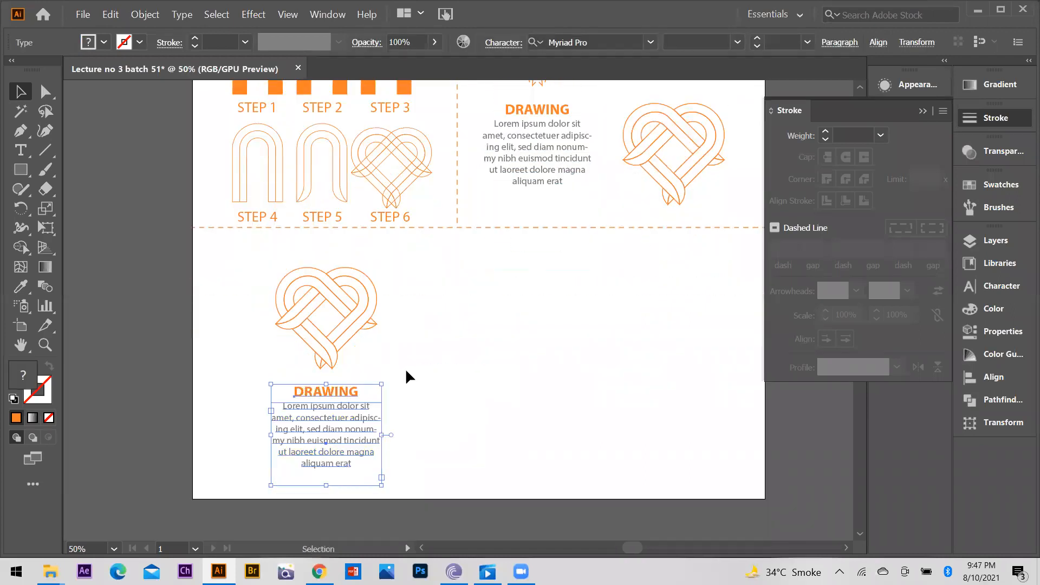
Step: Change the heading under the lower heart to GRADIENT
left_click(391, 392)
scroll(328, 392, "up", 1)
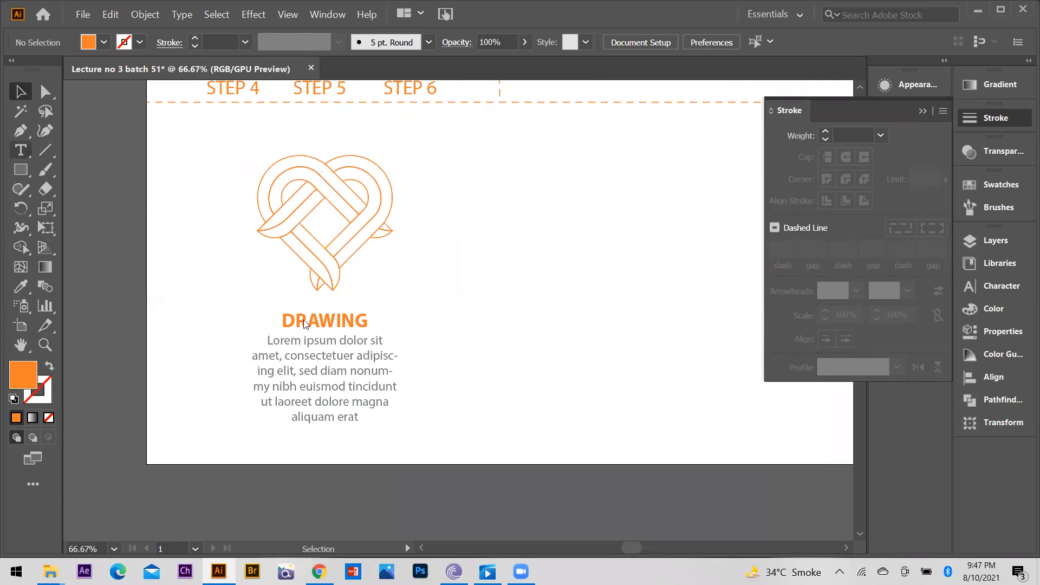
left_click(21, 150)
left_click(292, 320)
key("ctrl+a")
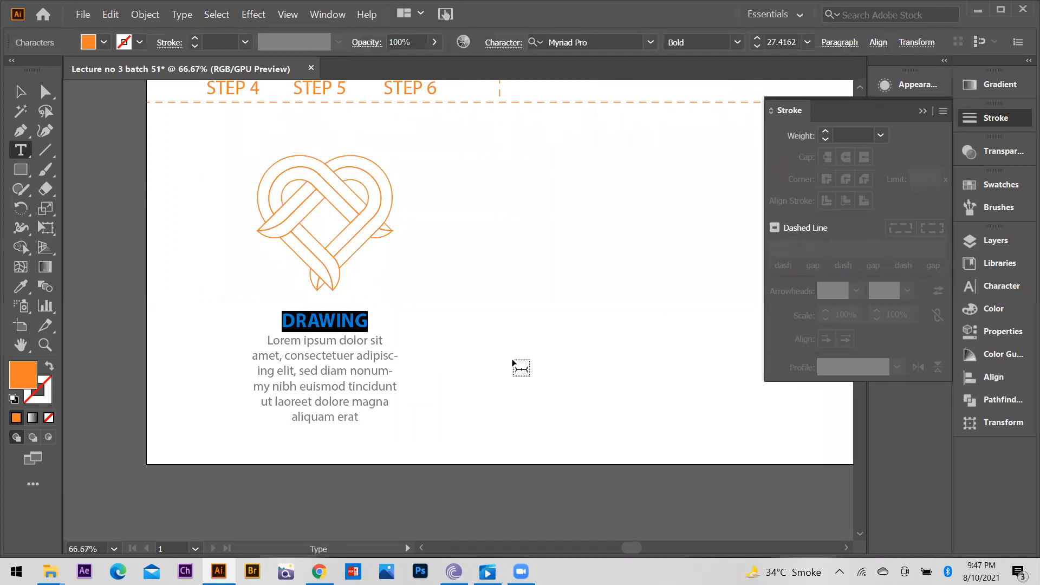
type("GRADIENT")
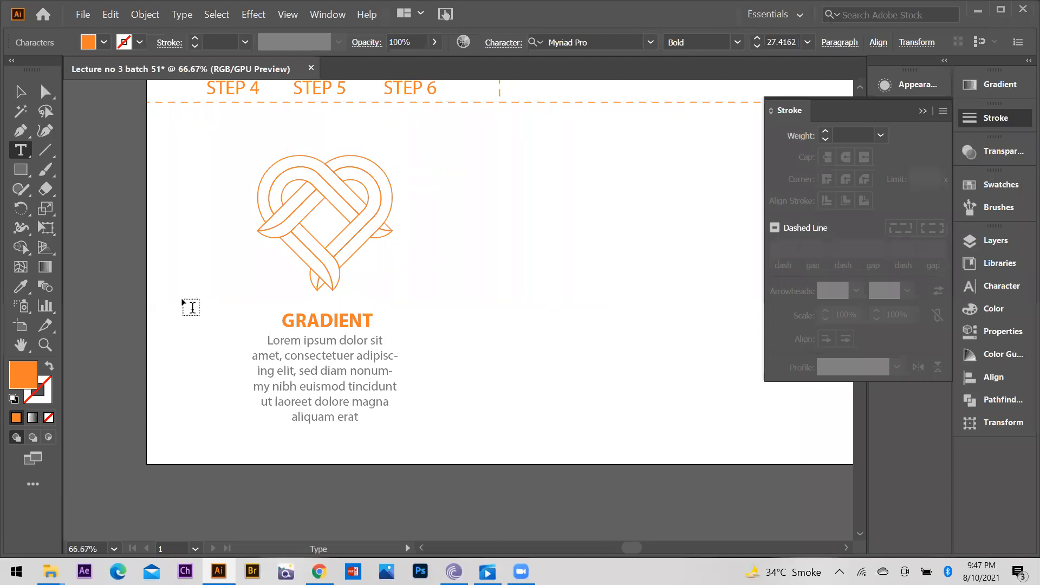
Step: Widen the text frame of the paragraph under GRADIENT on both sides and nudge it into place below the heading
left_click(25, 95)
left_click(379, 373)
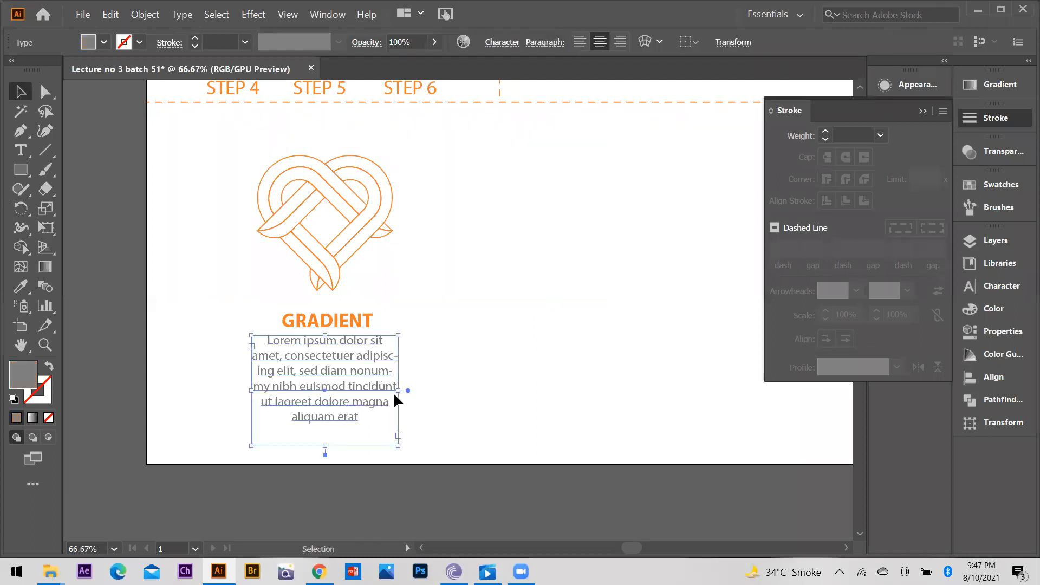
left_click_drag(416, 391, 440, 392)
left_click_drag(250, 396, 231, 391)
left_click_drag(340, 368, 342, 363)
left_click(349, 305)
scroll(334, 319, "down", 2)
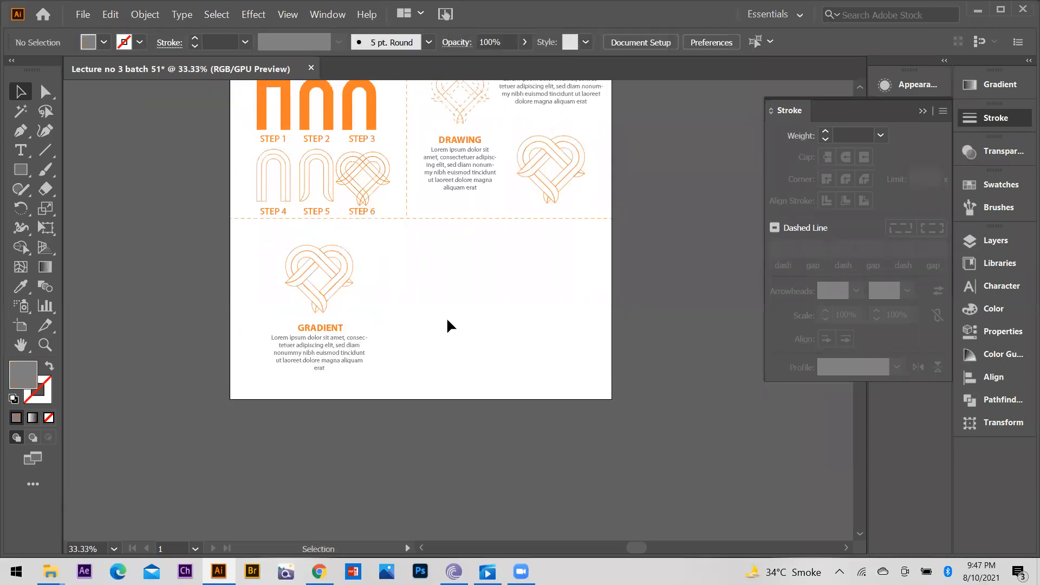
Step: Swap fill and stroke on two of the ribbon groups in the heart beside DRAWING so they are solid orange
scroll(351, 270, "up", 1)
scroll(374, 277, "up", 3)
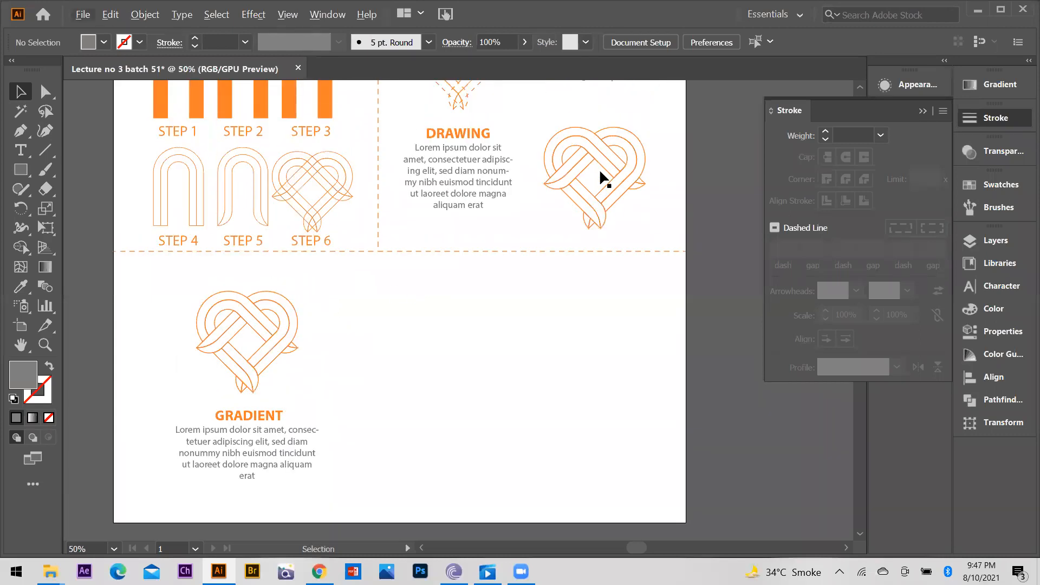
scroll(581, 183, "up", 3)
scroll(511, 168, "down", 2)
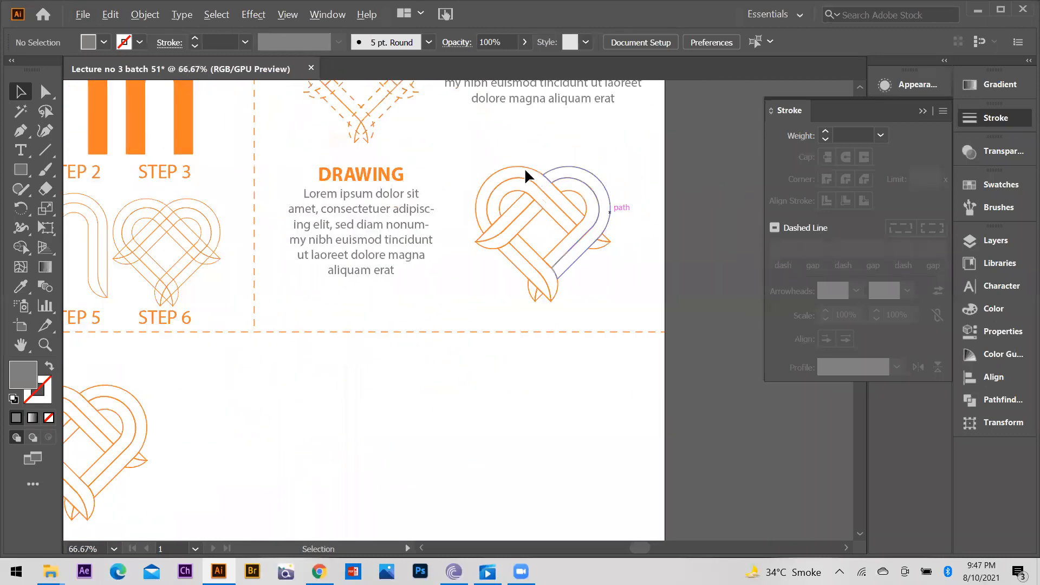
left_click(481, 183)
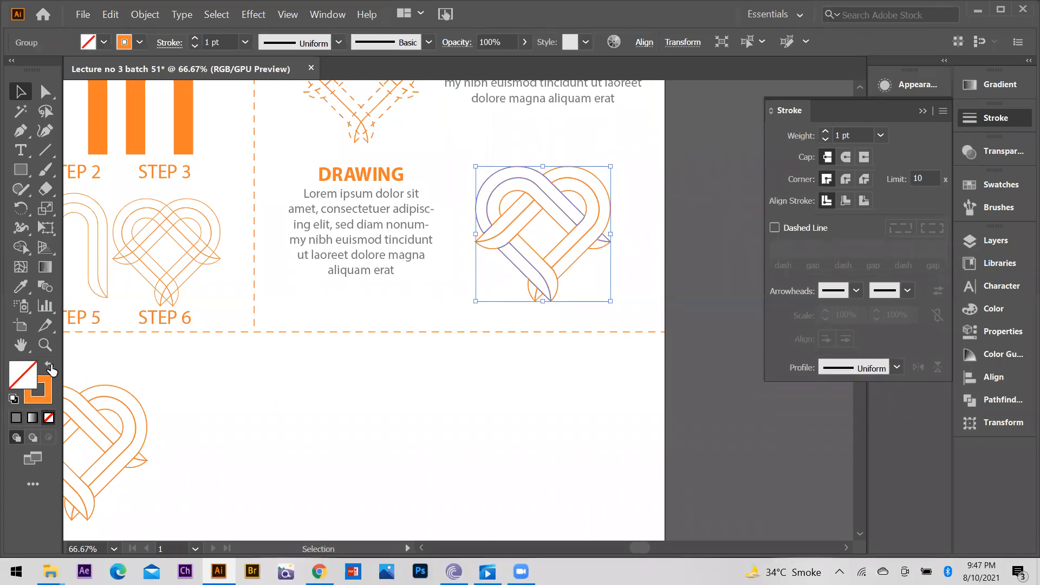
left_click(49, 366)
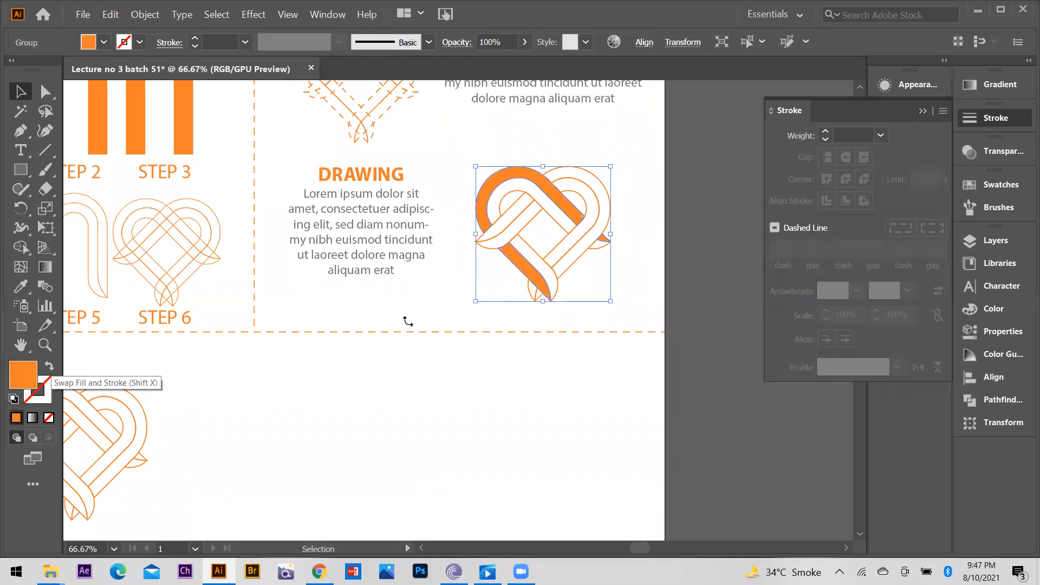
left_click(579, 191)
key("shift+x")
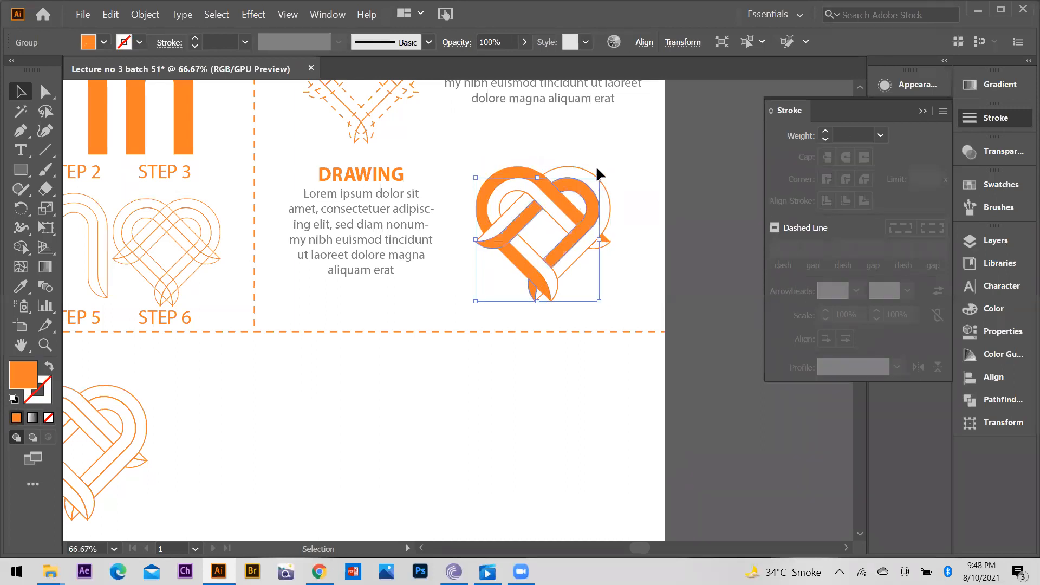
Step: Give the remaining outlined ribbons of the partly filled heart a dashed stroke with a 4 pt dash
left_click(510, 191)
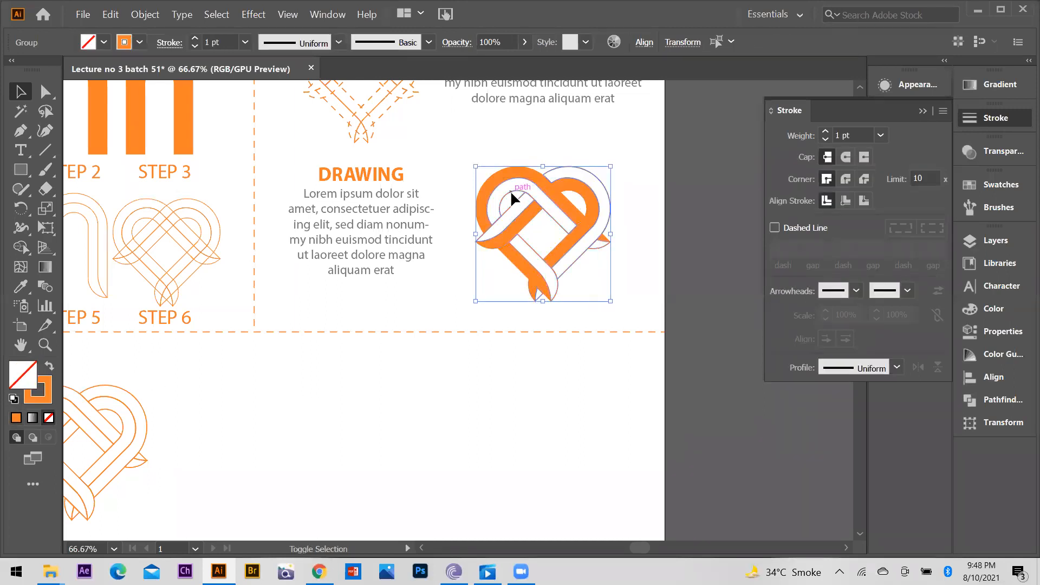
left_click(773, 228)
scroll(560, 198, "up", 3)
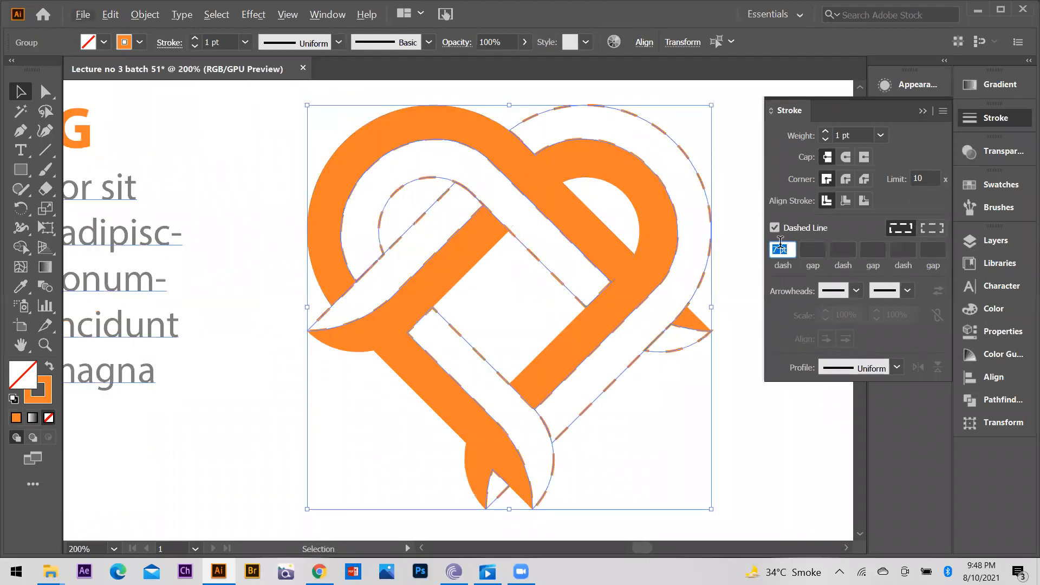
type("3")
key("Return")
type("4")
key("Return")
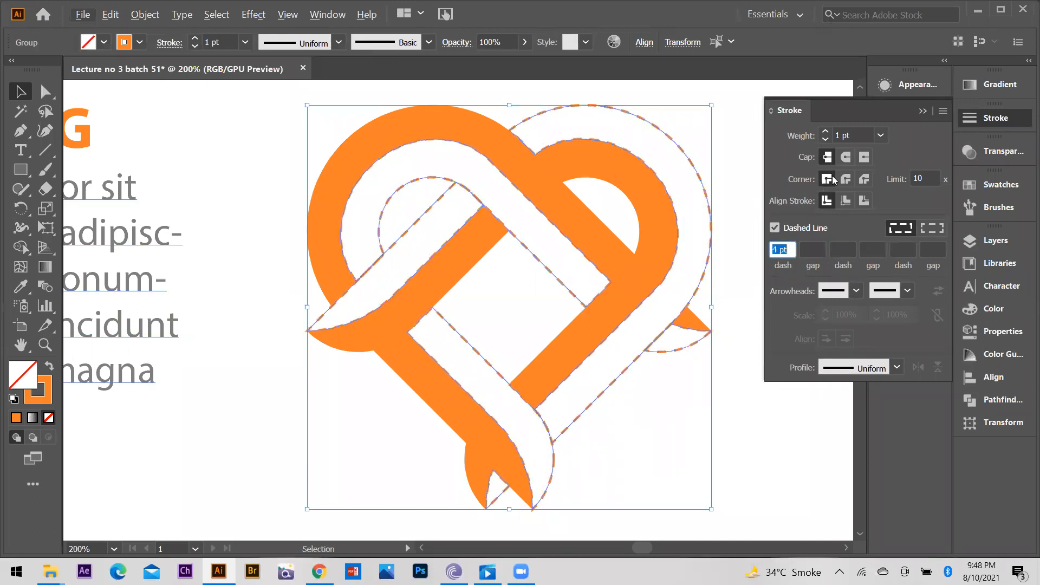
Step: Duplicate the outlined heart above GRADIENT into the empty space to its right and enlarge the copy
left_click(616, 246)
scroll(616, 246, "down", 2)
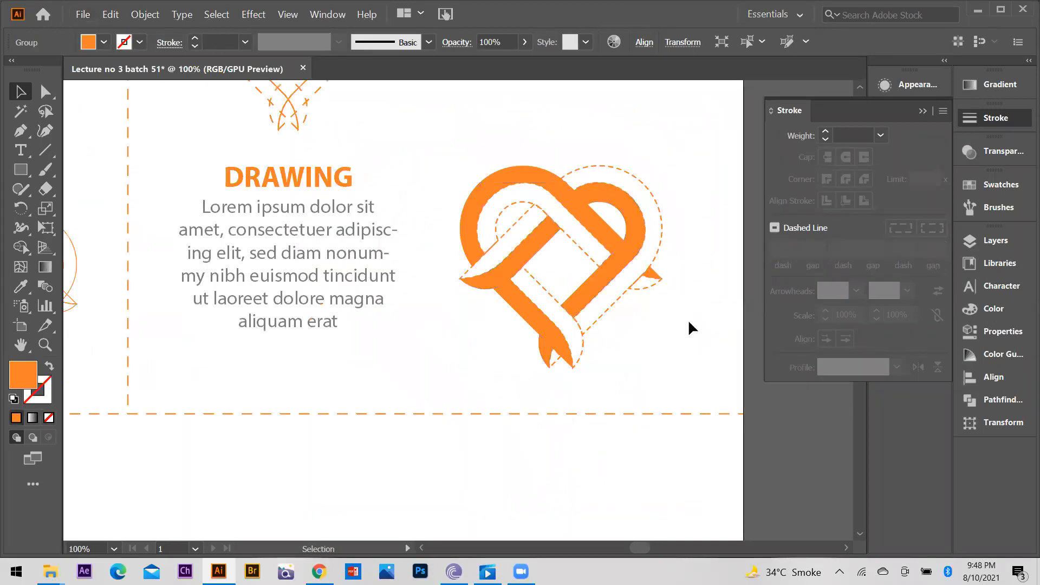
left_click(687, 320)
scroll(687, 320, "down", 1)
scroll(403, 372, "down", 1)
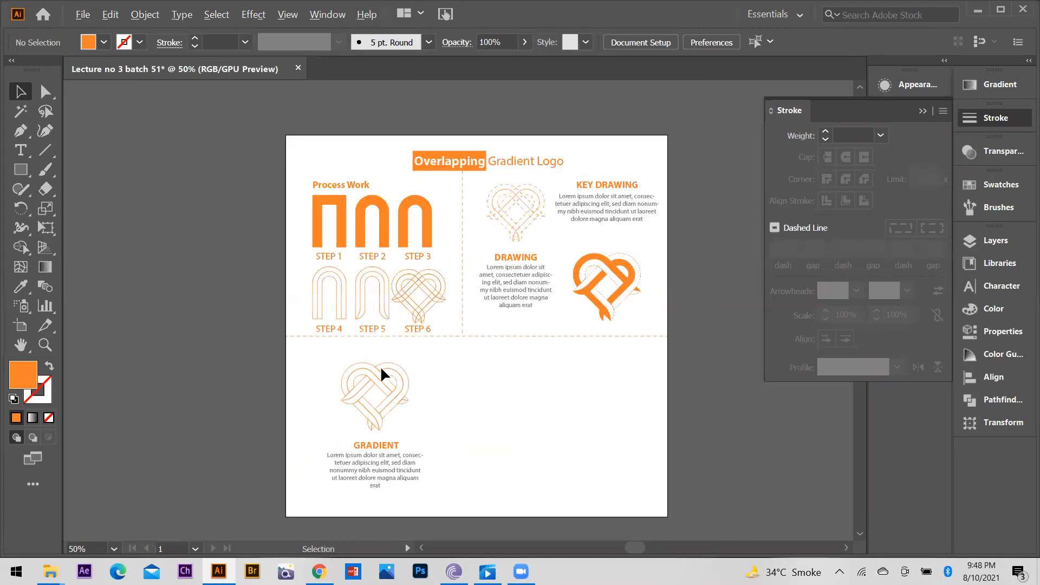
scroll(307, 301, "up", 3)
scroll(252, 296, "down", 1)
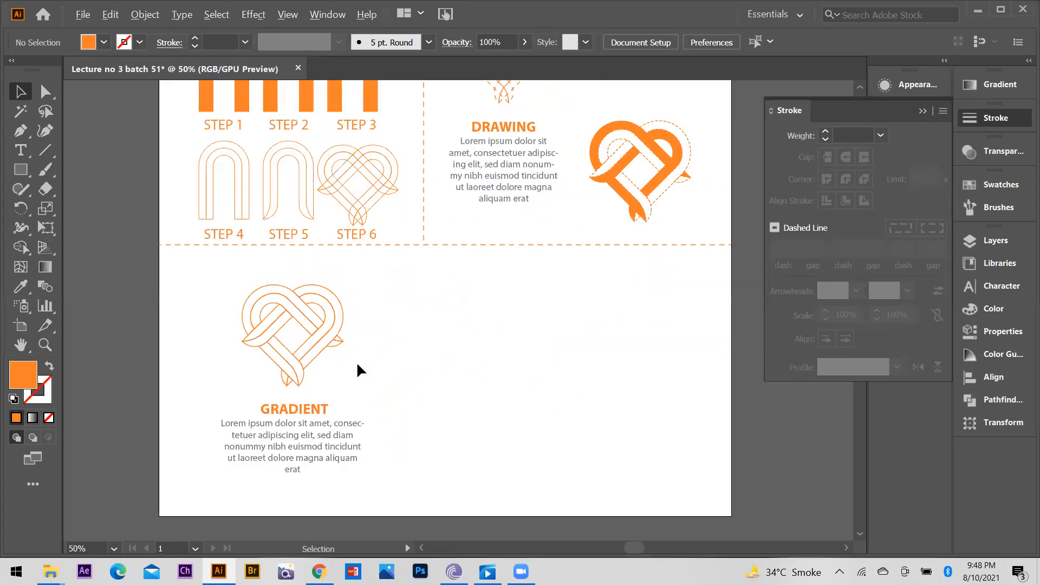
left_click(303, 320)
left_click_drag(337, 328, 614, 329)
left_click_drag(621, 386, 645, 410)
left_click(351, 372)
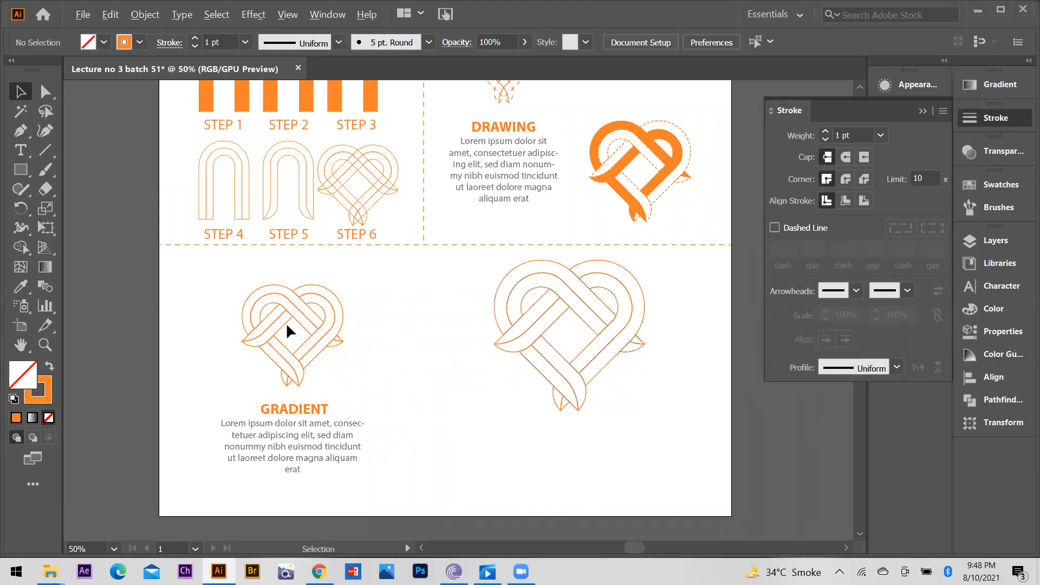
Step: Fill the inner ribbon group of the left arch in the heart above GRADIENT with a white-to-black linear gradient and remove its stroke
scroll(239, 291, "up", 2)
left_click(252, 293)
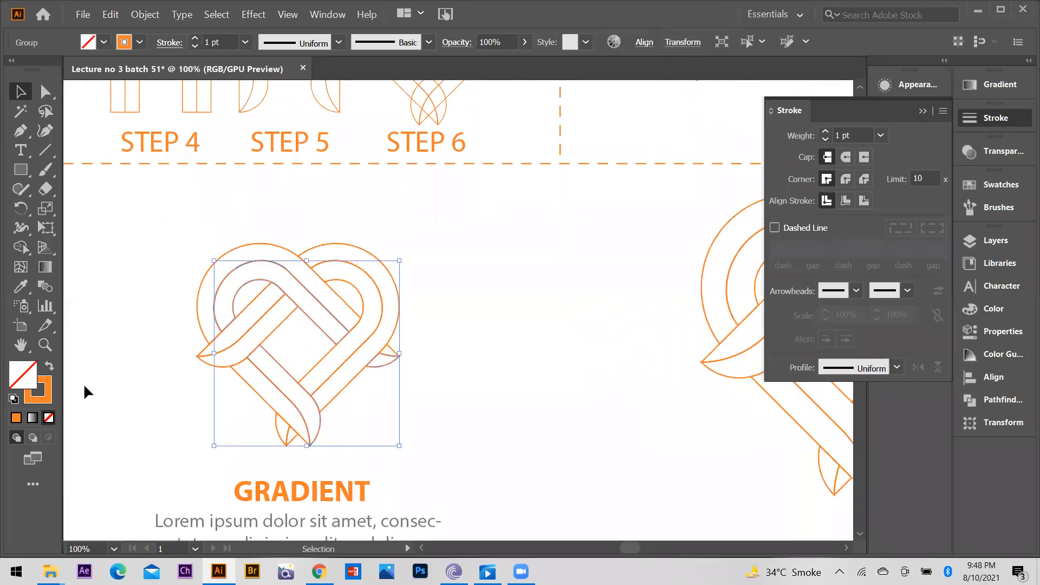
left_click(31, 418)
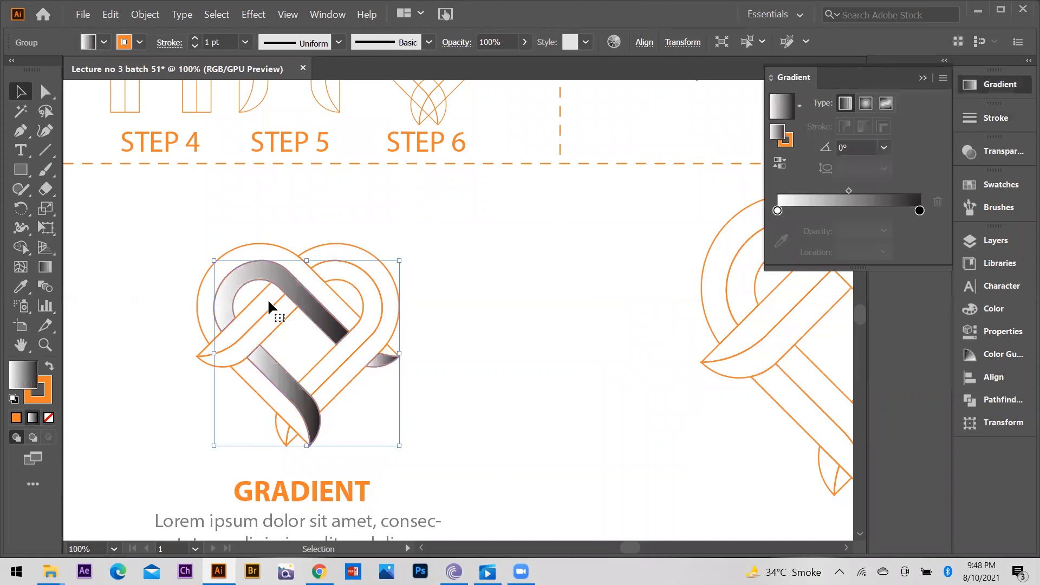
left_click(50, 392)
left_click(49, 418)
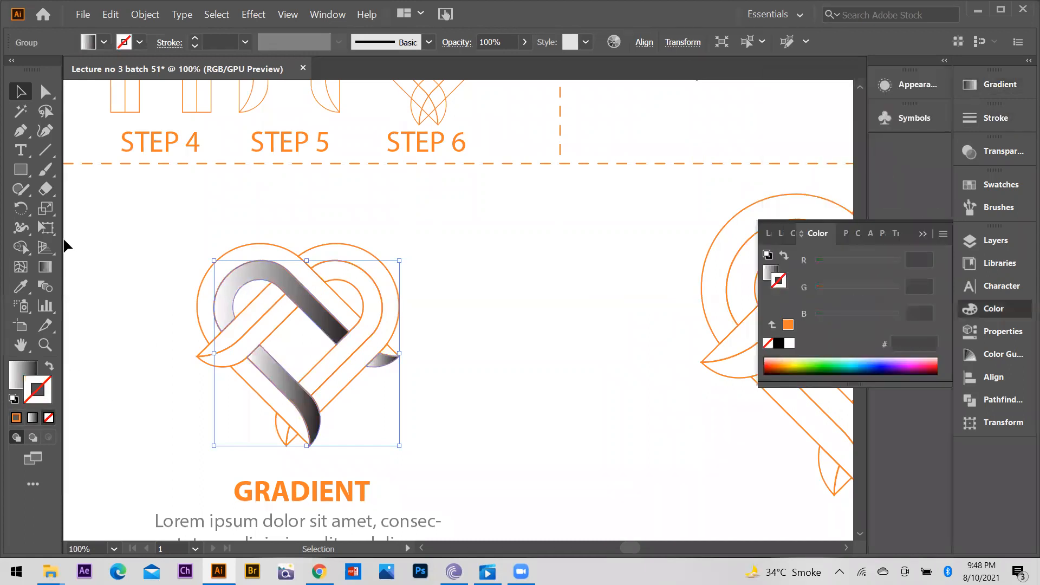
left_click(114, 218)
left_click(37, 368)
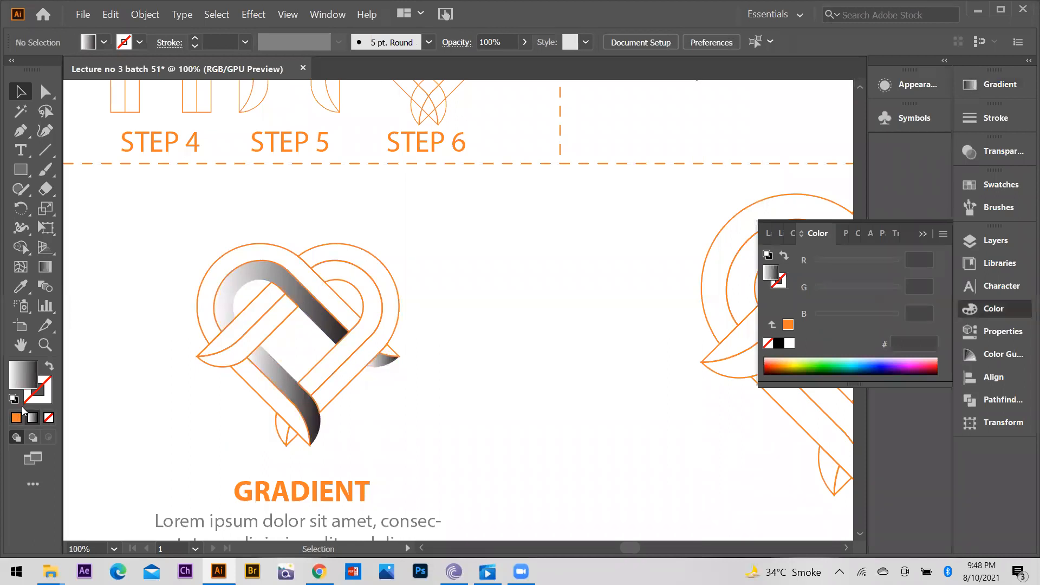
left_click(922, 234)
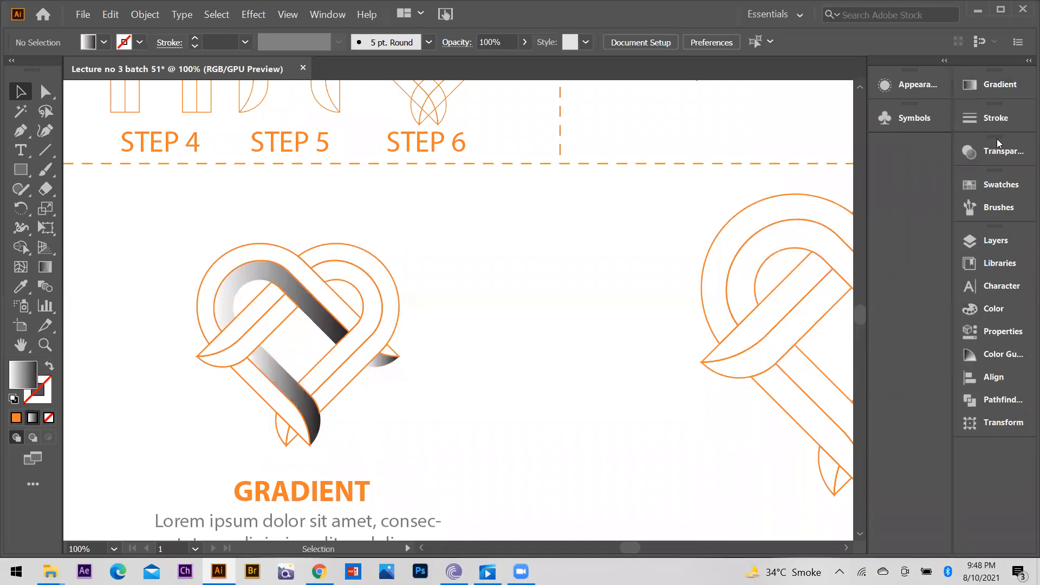
Step: Copy the gradient with the Eyedropper onto the outer ribbon group of the same arch and reverse its direction
left_click(1000, 86)
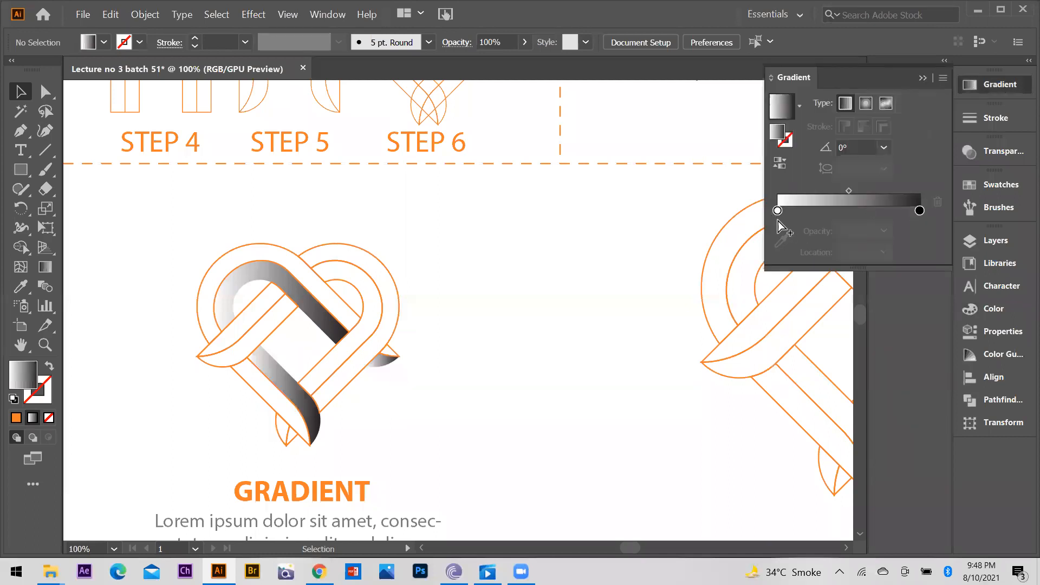
left_click(239, 256)
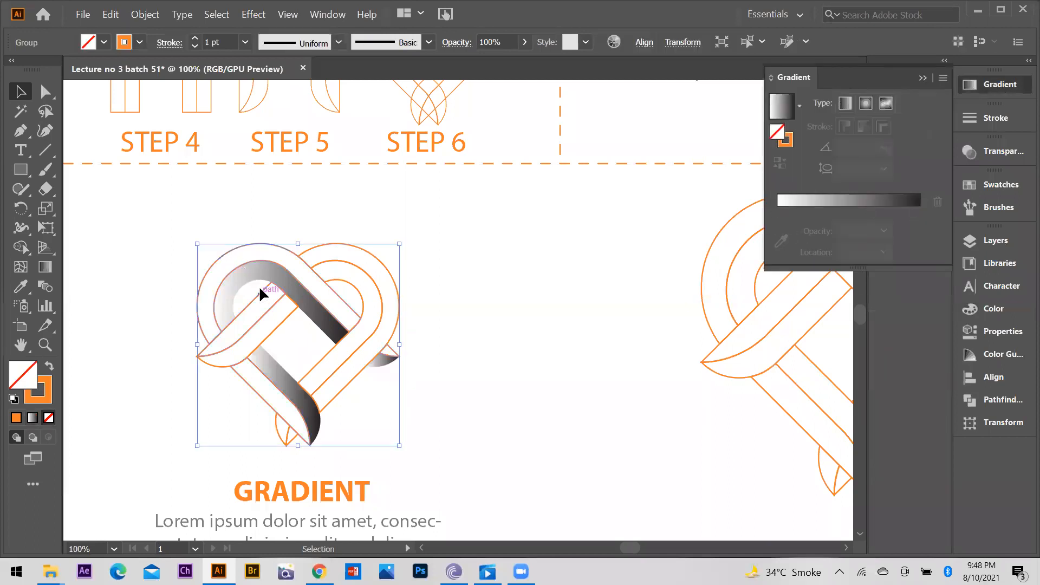
key("i")
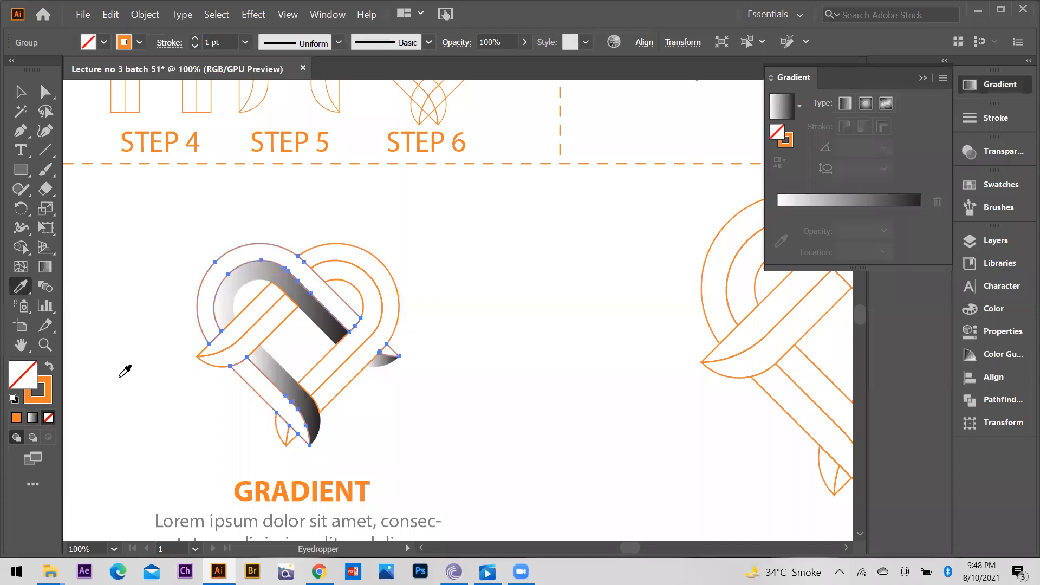
left_click(260, 274)
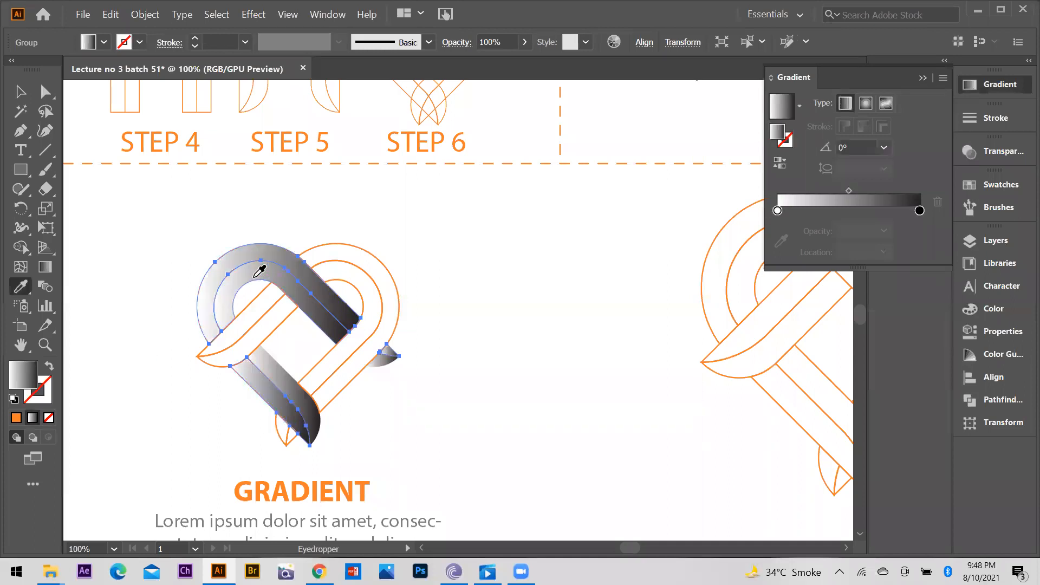
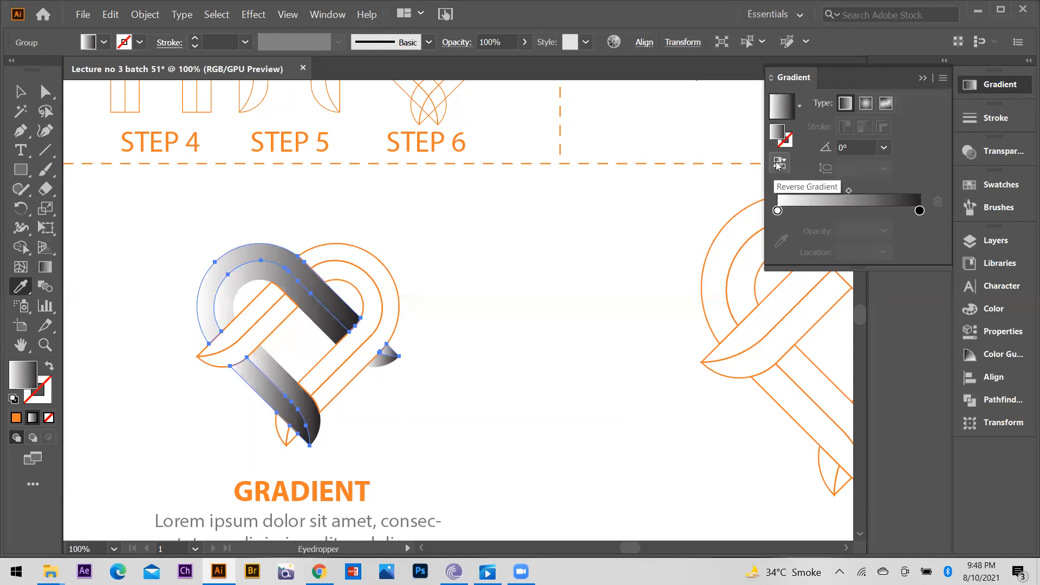
left_click(780, 164)
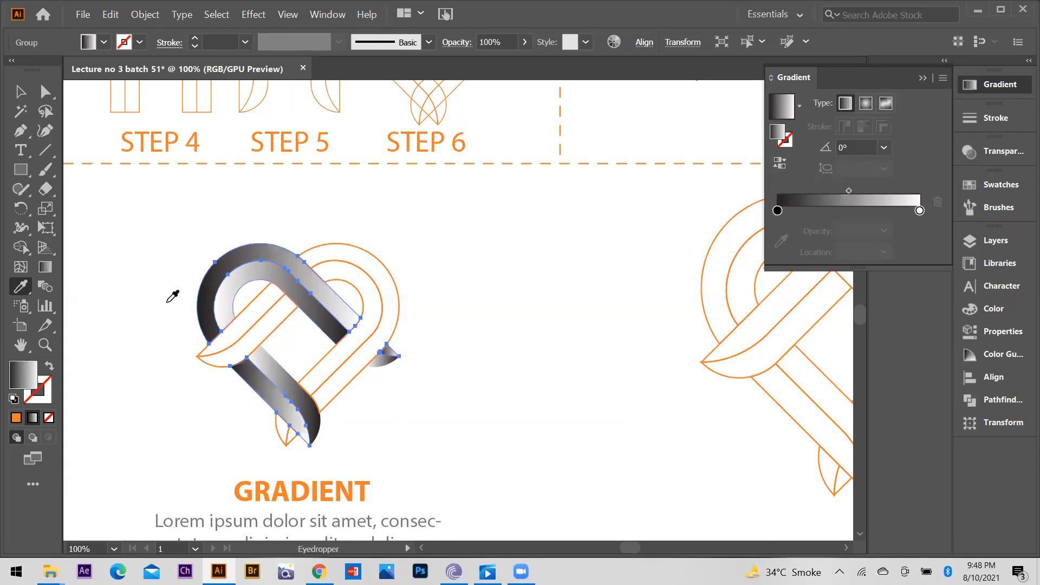
left_click(20, 91)
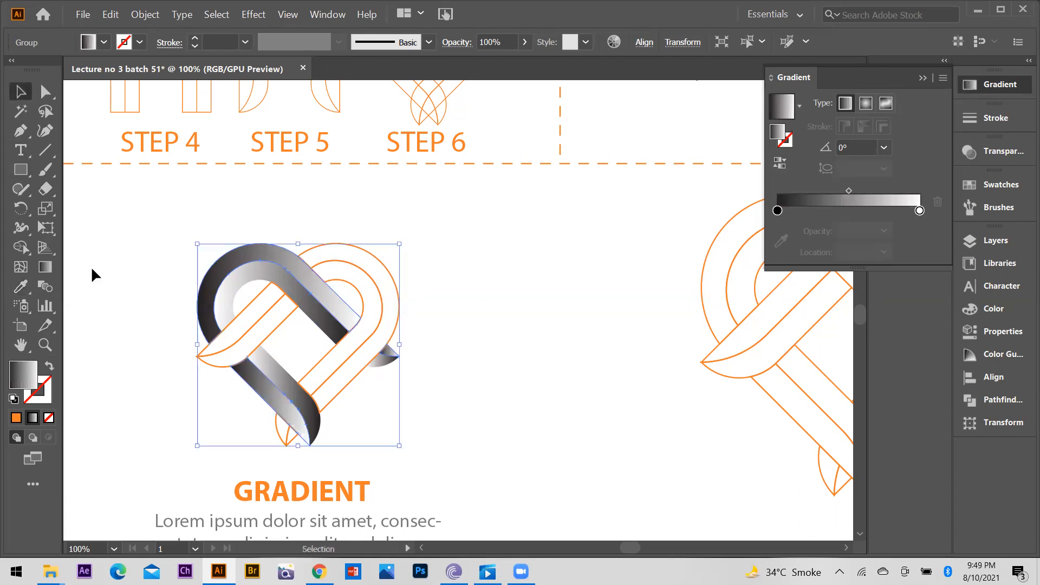
Step: Apply the left arch's inner gradient to the inner ribbon group of the right arch with the Eyedropper
left_click(249, 290)
left_click(354, 295)
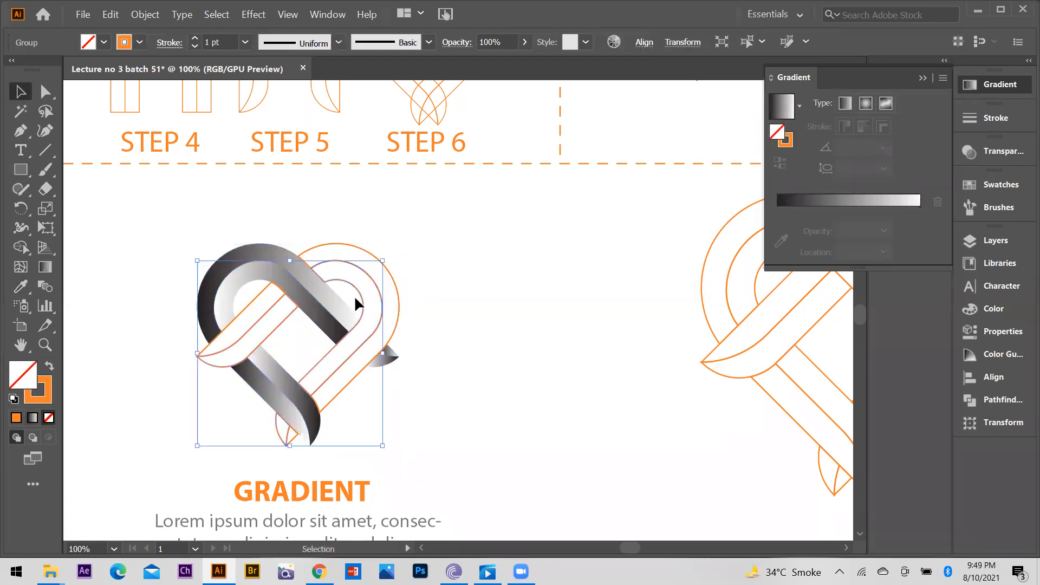
key("i")
left_click(255, 271)
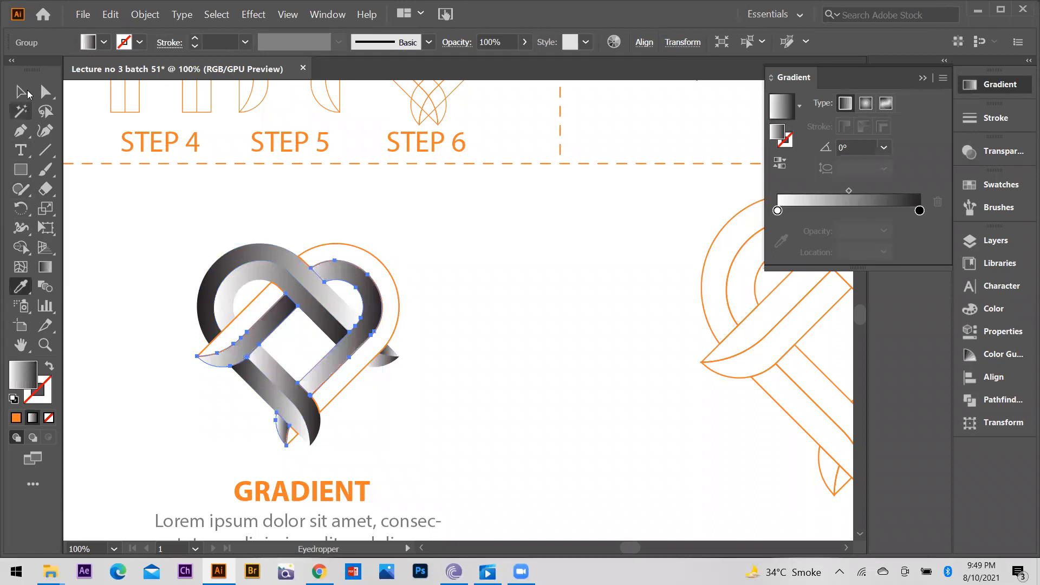
left_click(20, 91)
Step: Apply the reversed gradient of the left arch's outer ribbon to the right arch's outer ribbon group and deselect the artwork
left_click(348, 249)
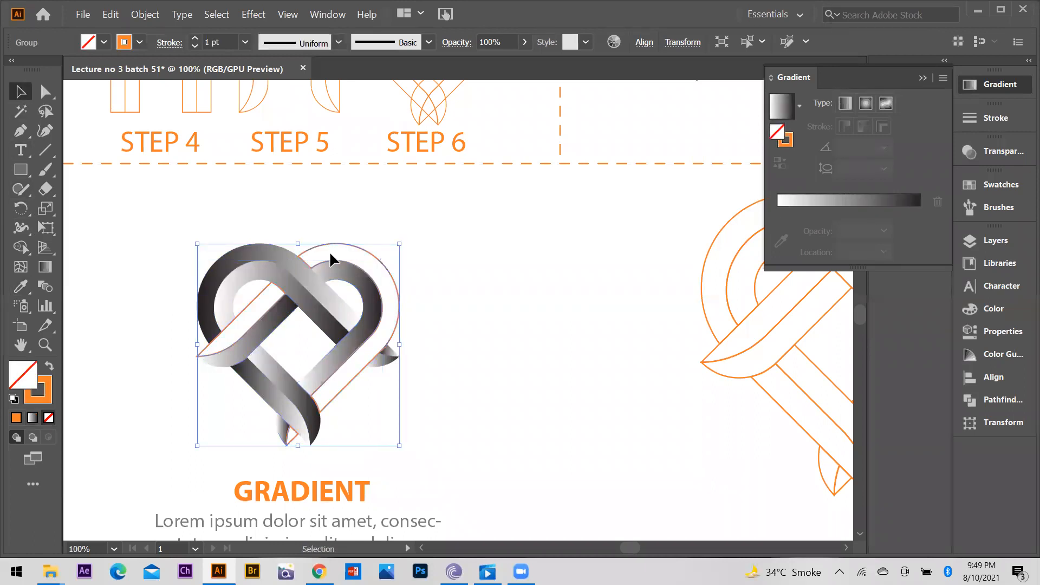
key("i")
left_click(241, 252)
left_click(228, 258)
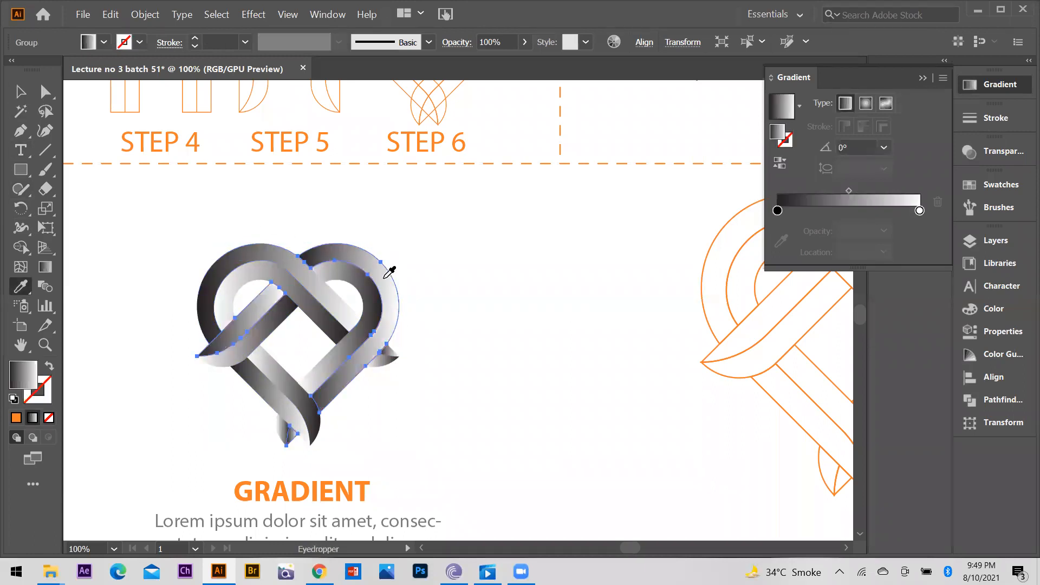
left_click(21, 92)
left_click(91, 192)
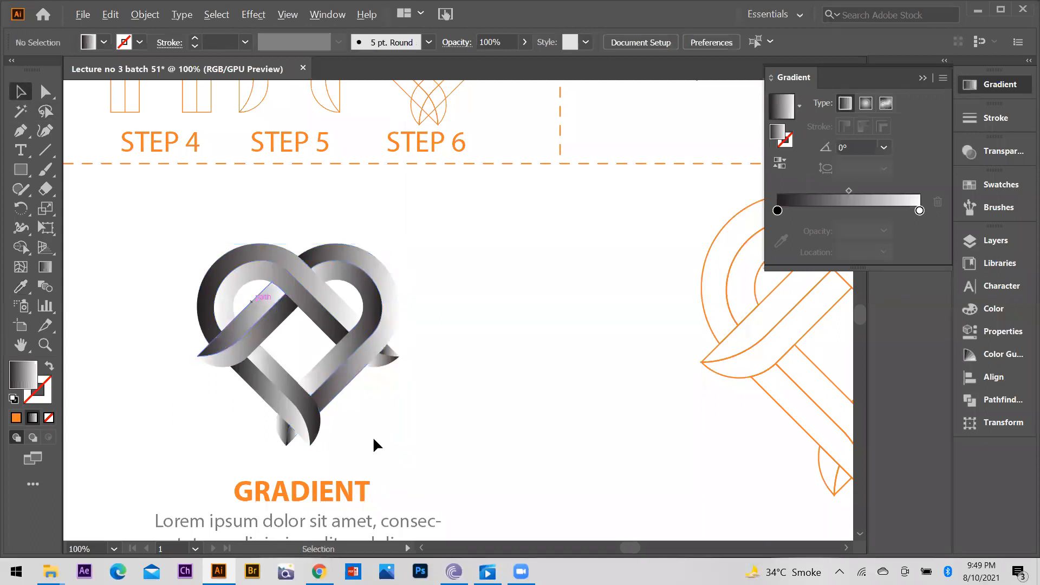
Step: Give the outer ribbon group of the larger heart's left arch a linear gradient fill with an orange swatch as its start color
key("ctrl+minus")
key("ctrl+minus")
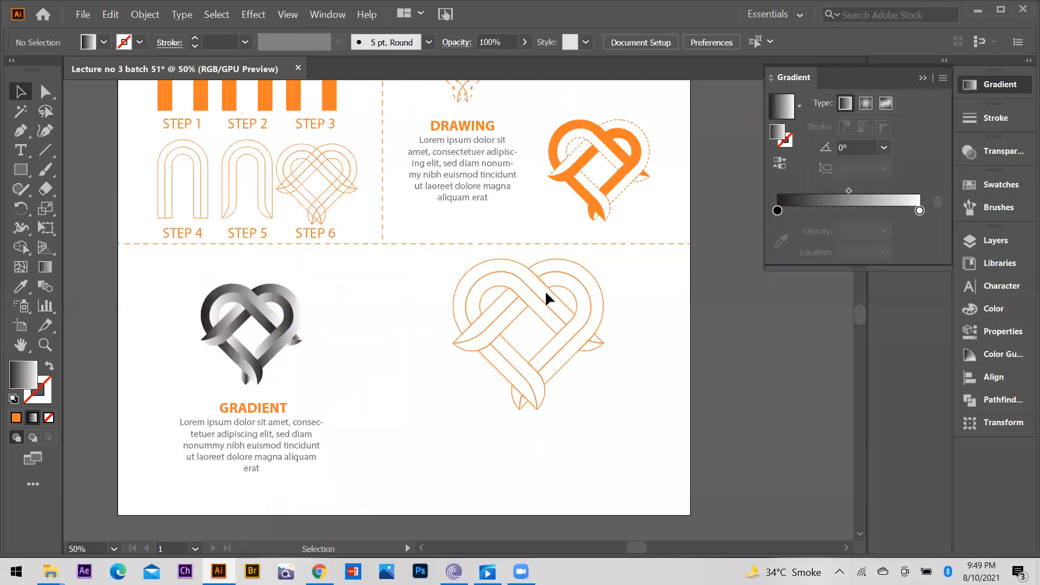
key("ctrl+plus")
key("ctrl+plus")
key("ctrl+minus")
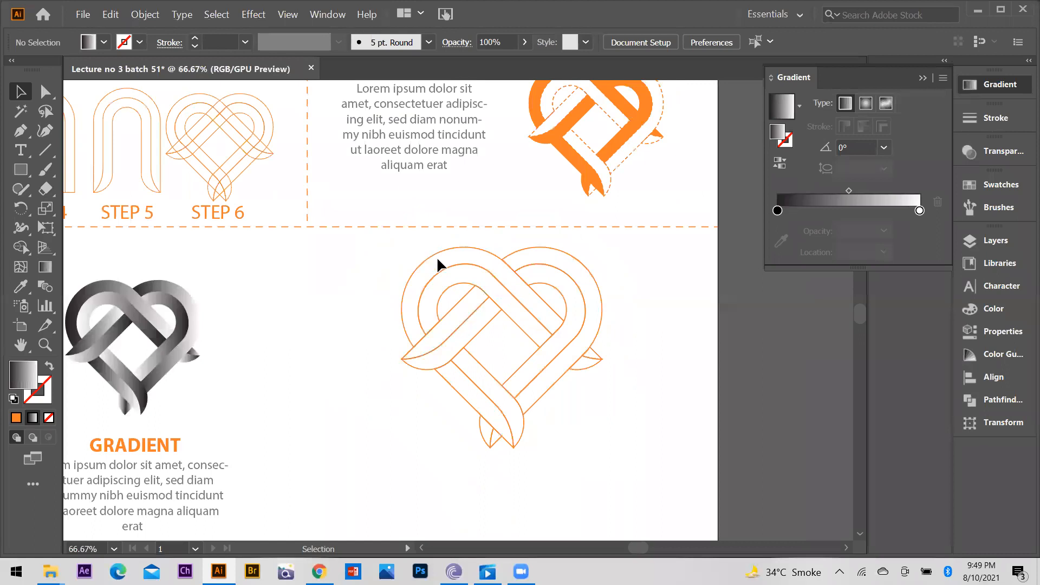
left_click(437, 264)
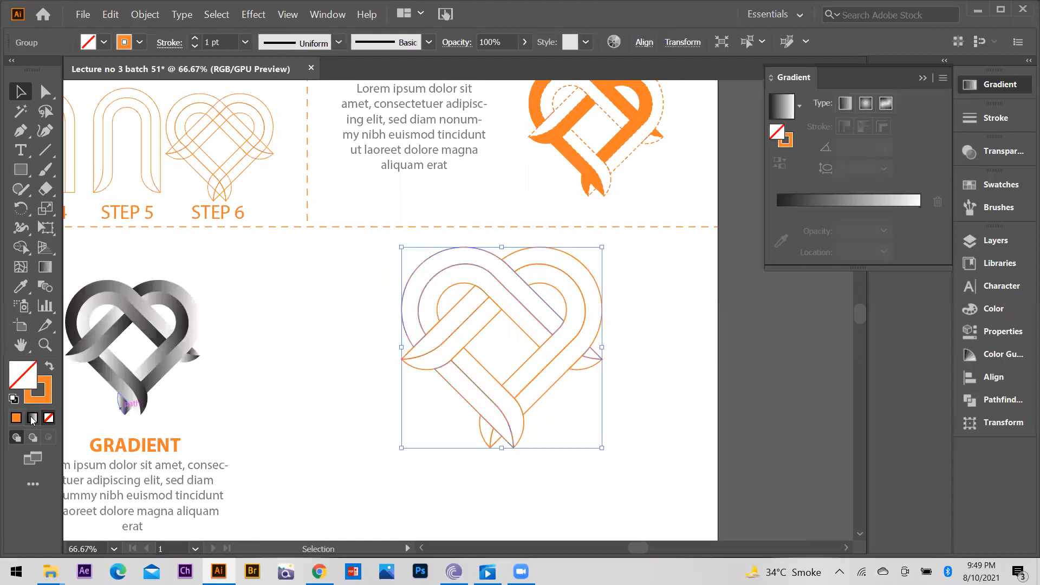
left_click(784, 203)
double_click(778, 210)
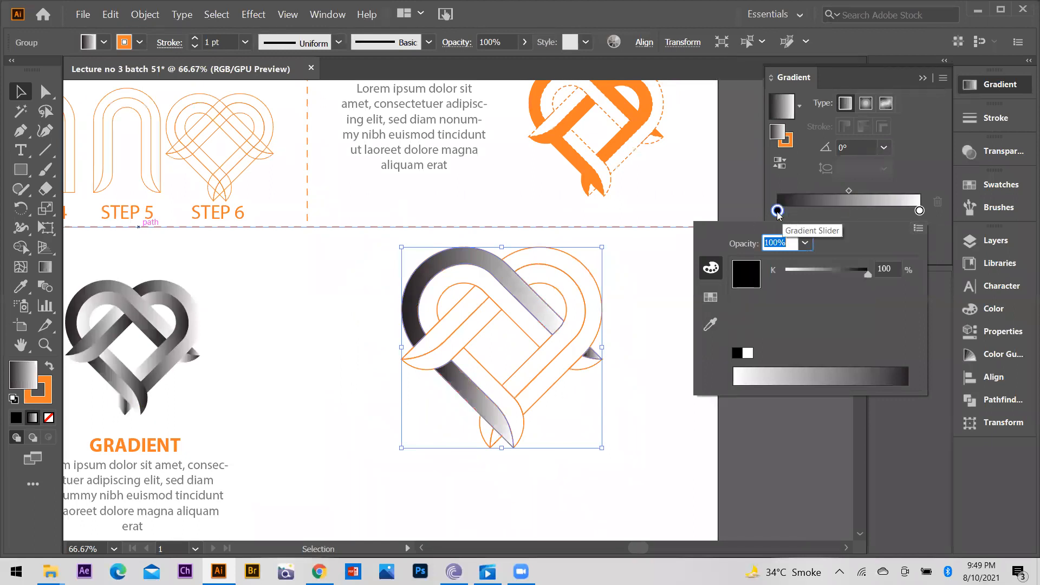
left_click(710, 297)
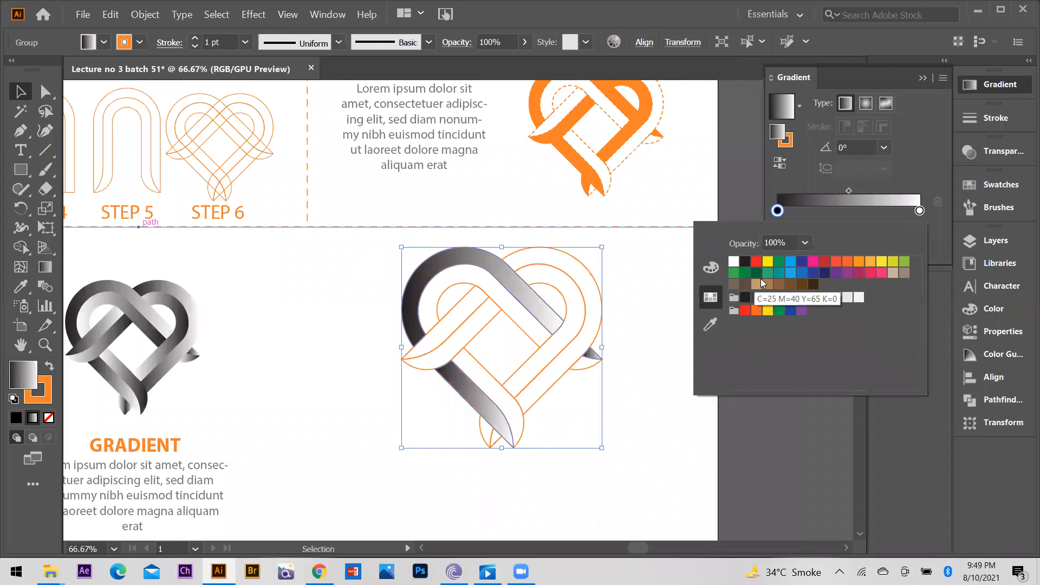
left_click(825, 264)
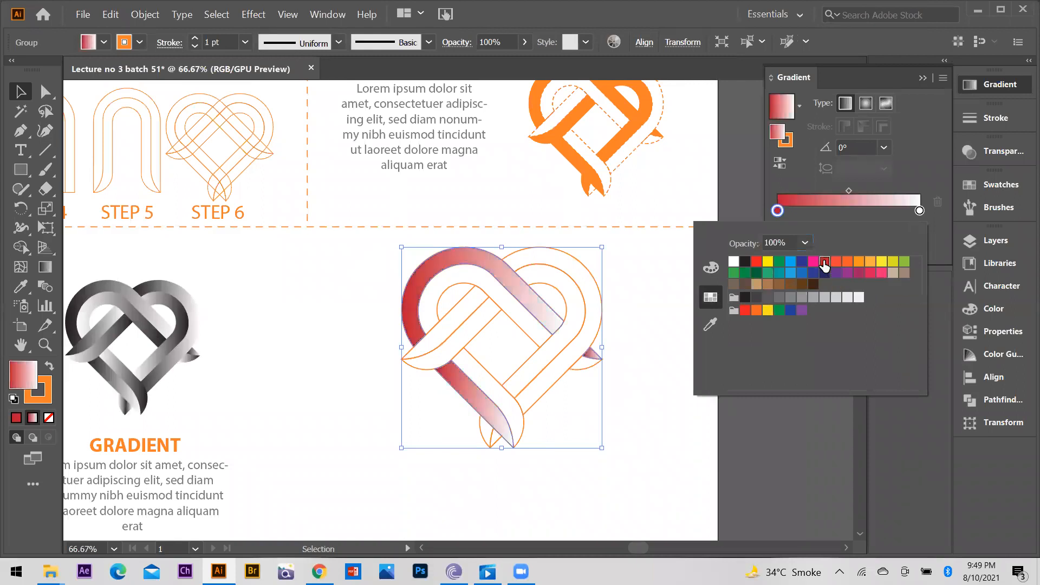
left_click(836, 263)
left_click(847, 263)
left_click(858, 263)
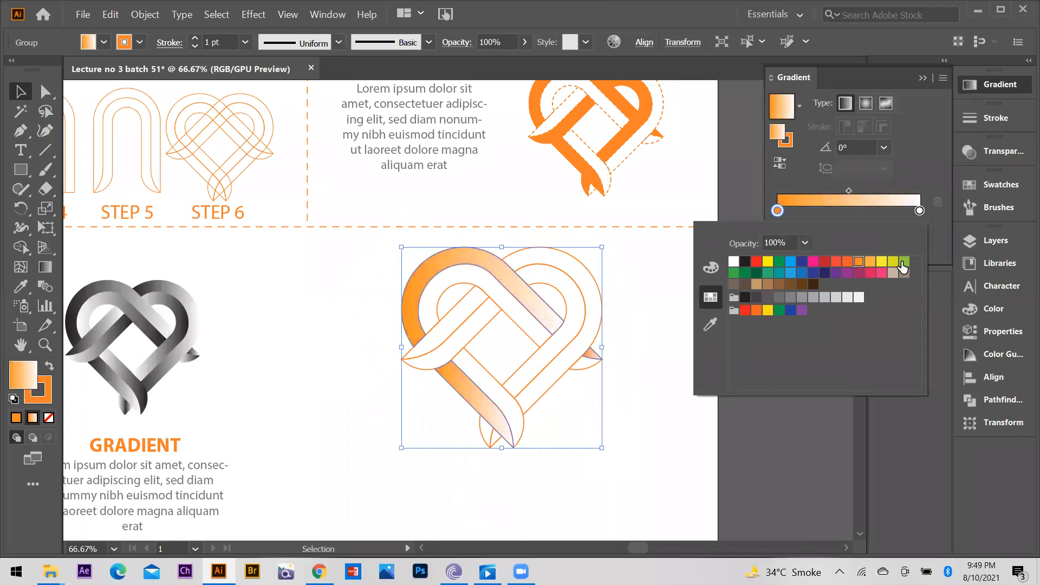
Step: Set the gradient's end color to the dark blue swatch C=100 M=100 Y=25 K=25 and shift its midpoint to about 41%
left_click(920, 211)
double_click(920, 211)
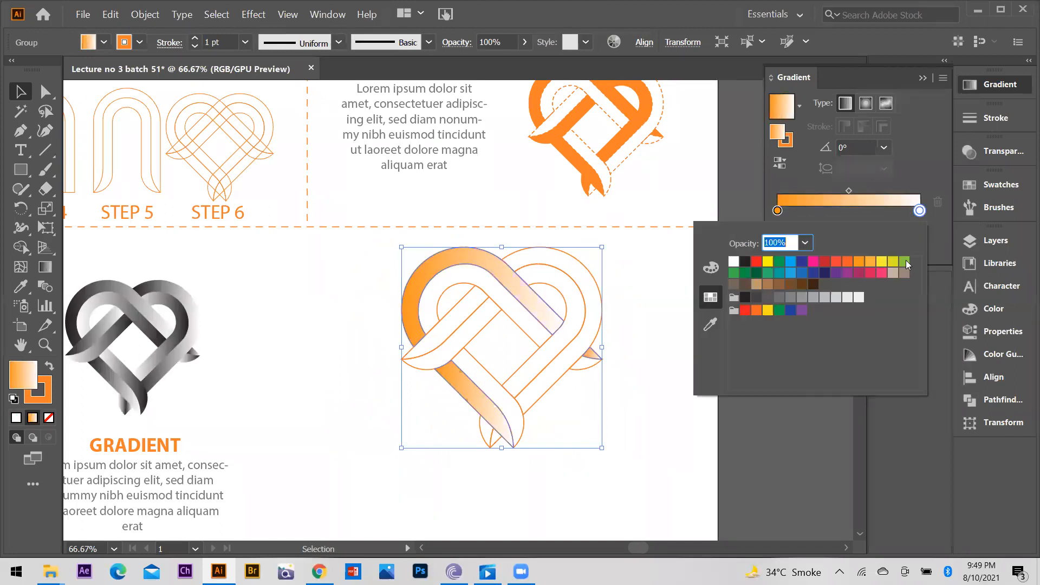
left_click(905, 262)
left_click(824, 273)
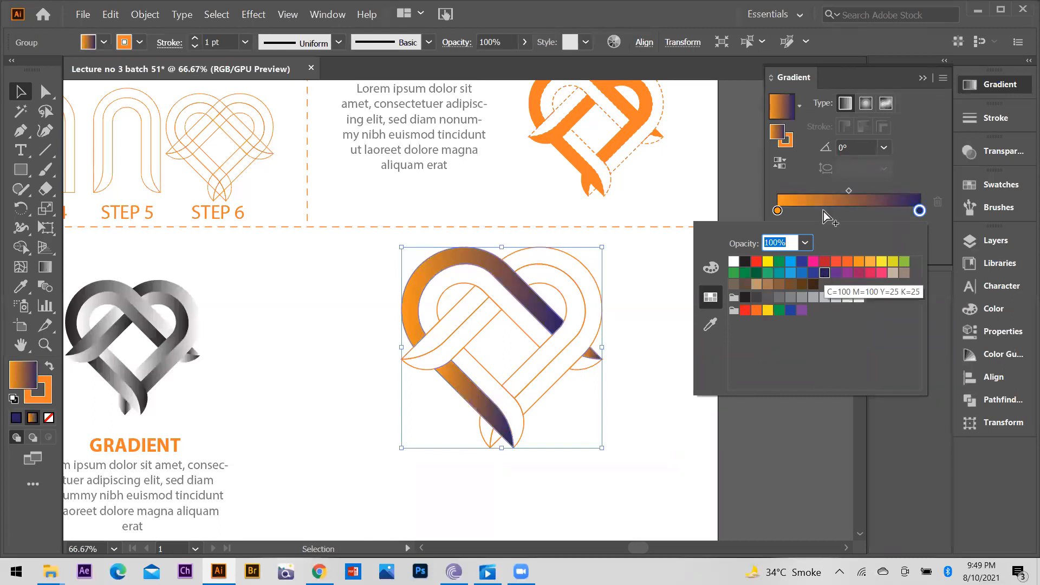
left_click(836, 191)
mouse_move(837, 191)
left_mouse_down()
mouse_move(827, 191)
mouse_move(837, 191)
left_mouse_up()
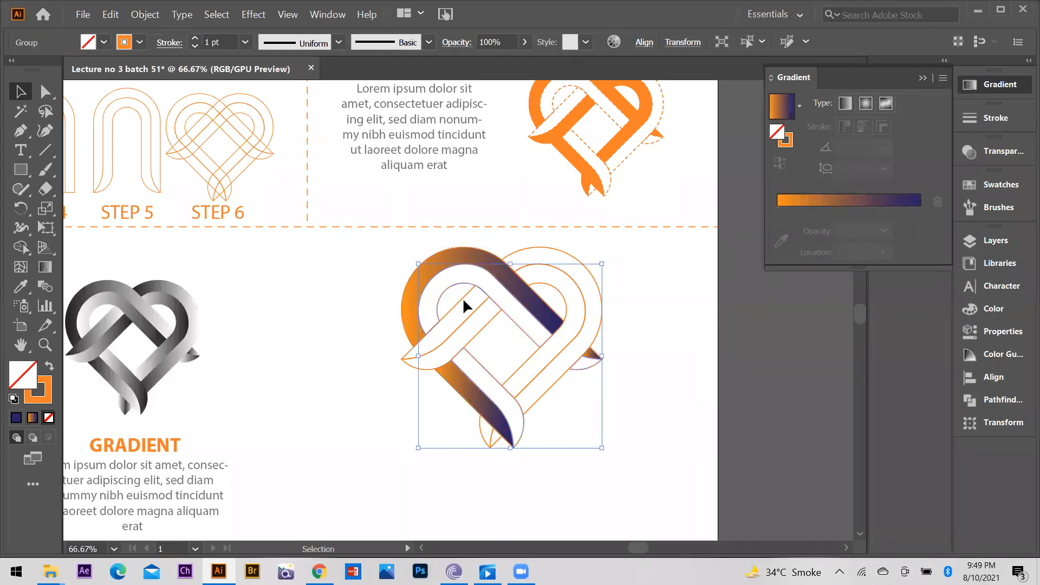
Step: Copy the orange-to-blue gradient onto the inner ribbon group of the larger heart's left arch and reverse it
key("i")
left_click(454, 254)
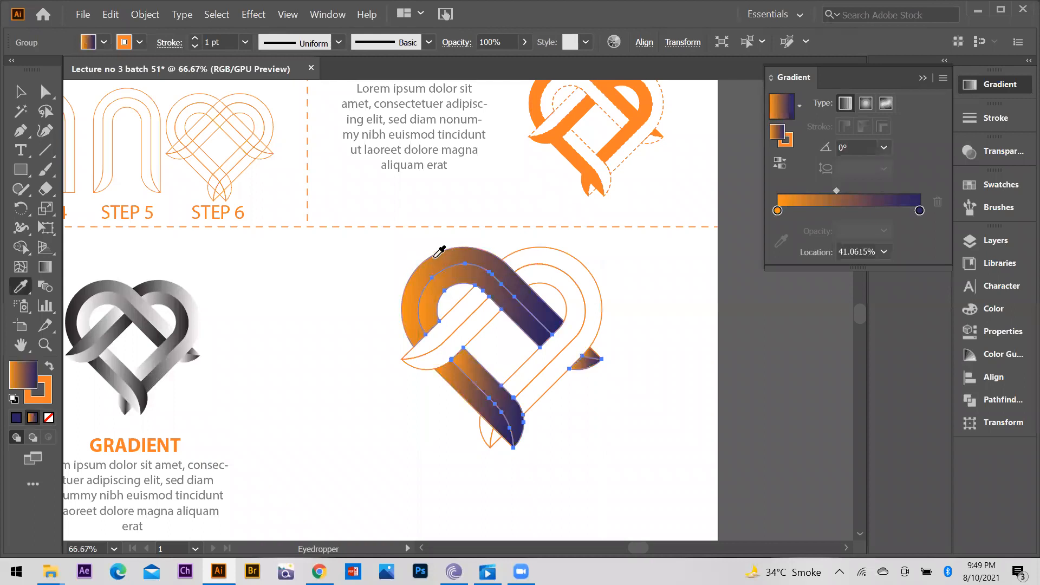
left_click(779, 163)
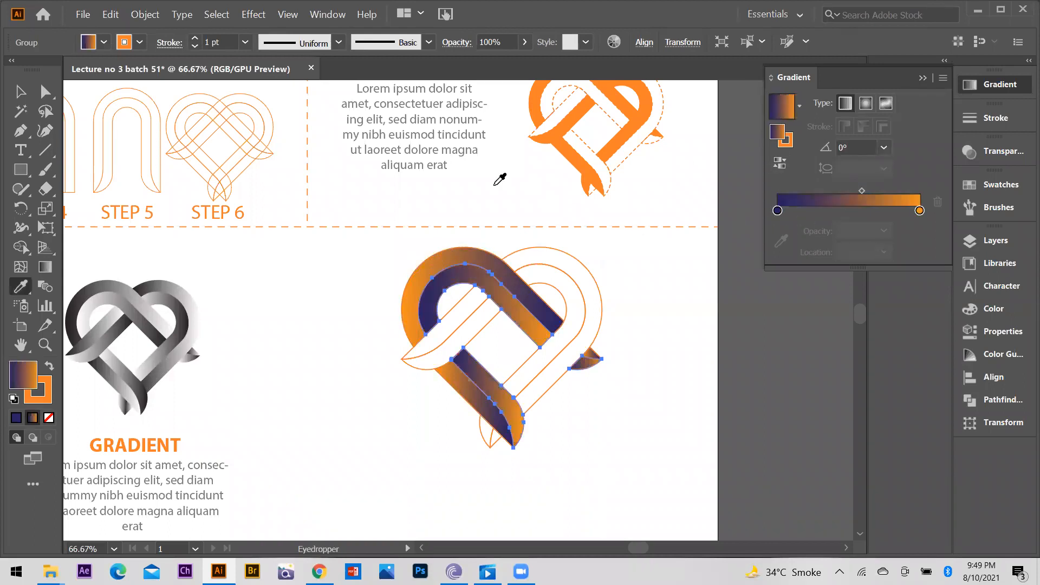
left_click(21, 91)
left_click(300, 349)
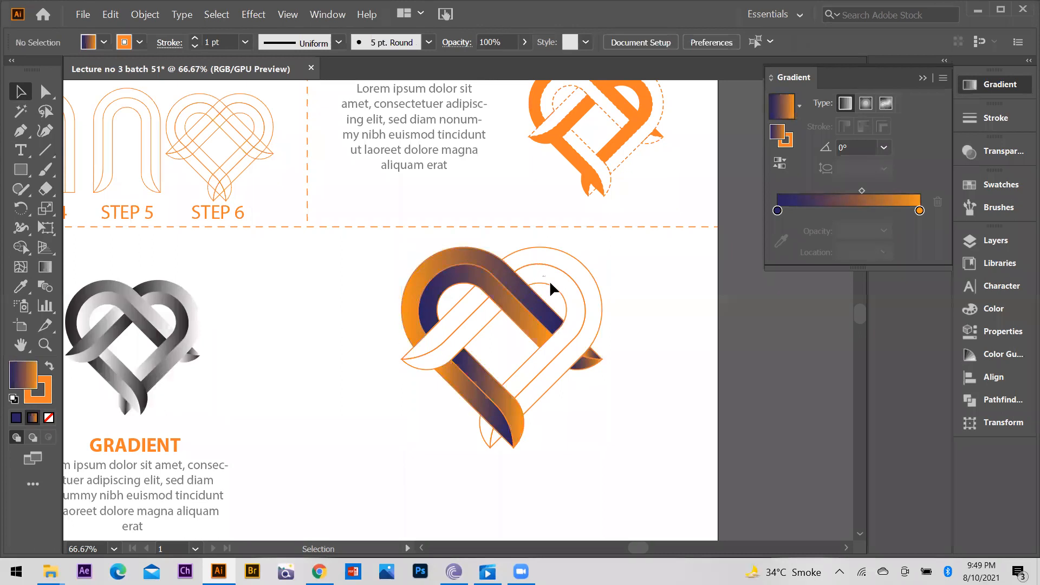
Step: Apply the reversed blue-to-orange gradient to the inner ribbon group of the larger heart's right arch with the Eyedropper
left_click(549, 281)
key("i")
left_click(440, 282)
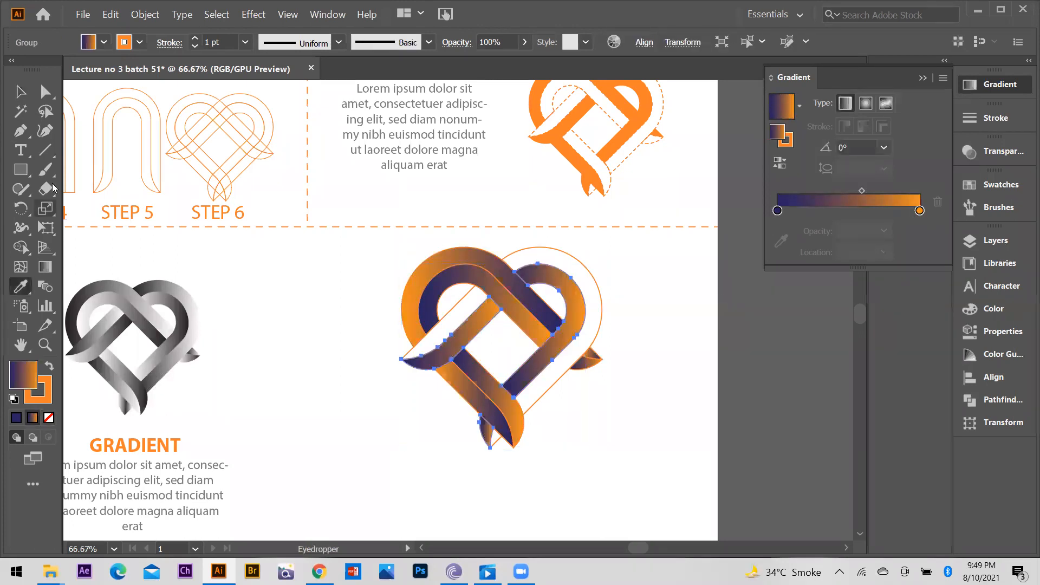
Step: Apply the orange-to-blue gradient to the outer ribbon group of the larger heart's right arch with the Eyedropper
left_click(21, 92)
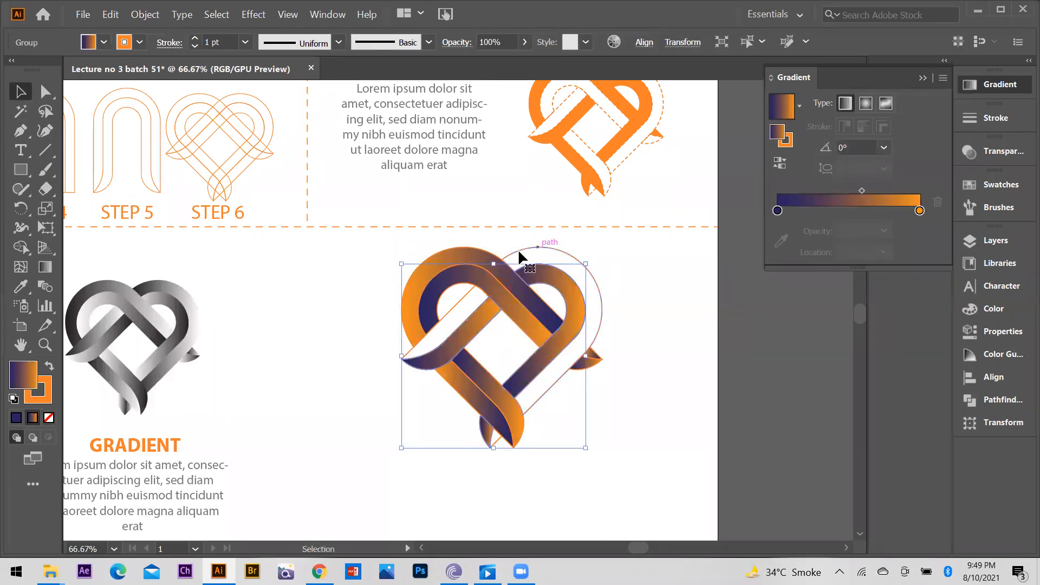
left_click(519, 251)
key("i")
left_click(433, 260)
Step: Select all ribbon groups of the larger gradient heart and set their stroke to None
left_click(20, 92)
left_click(376, 274)
left_click_drag(349, 253, 650, 423)
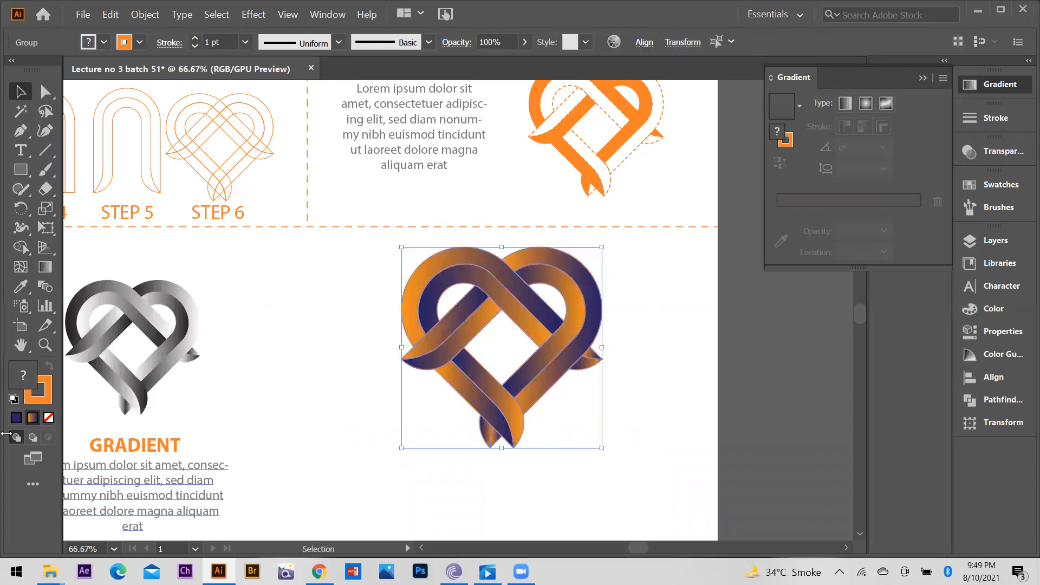
left_click(47, 386)
left_click(50, 399)
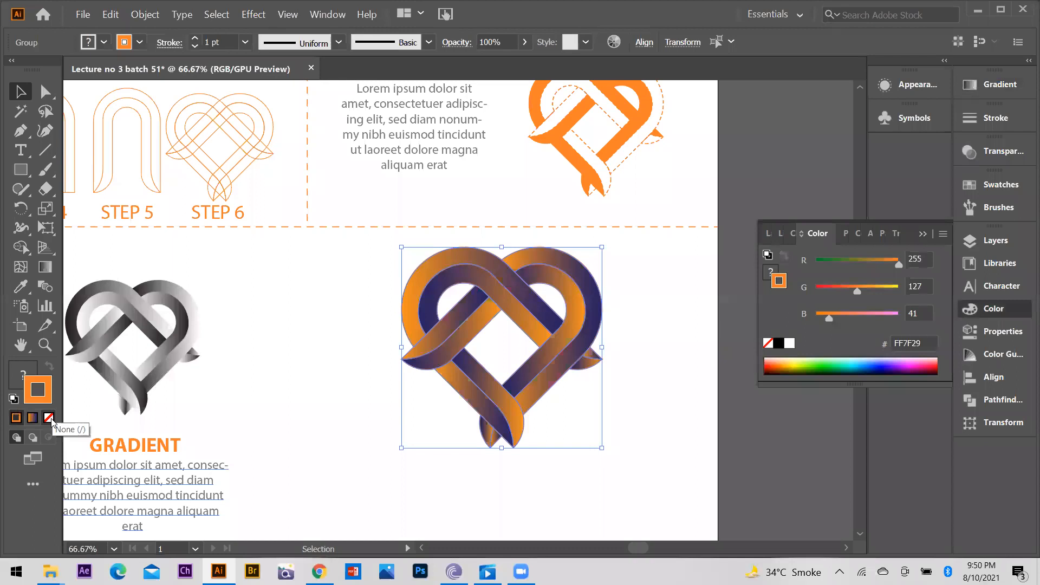
left_click(48, 417)
left_click(612, 398)
scroll(598, 375, "down", 1)
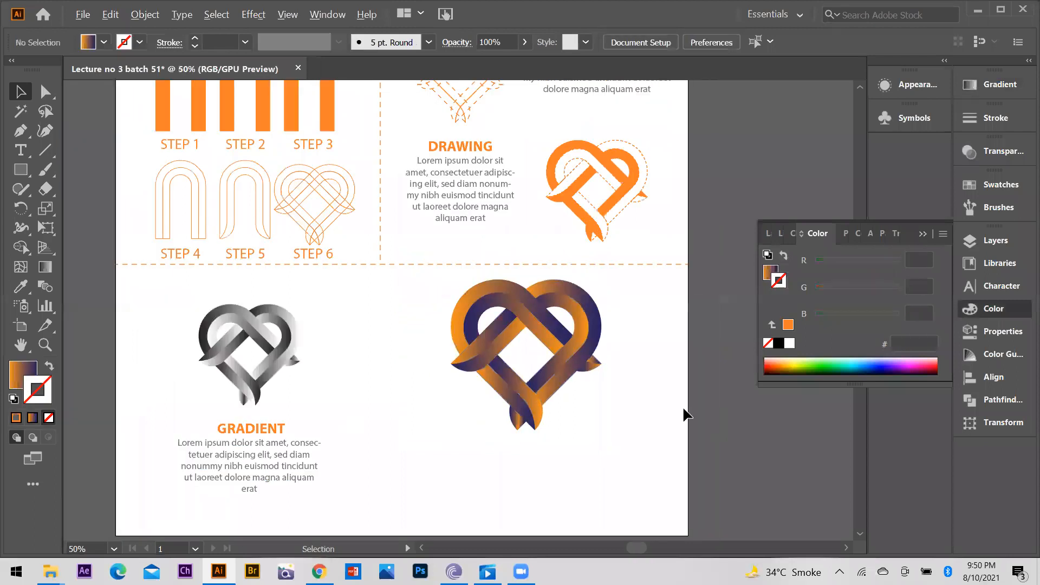
scroll(524, 406, "down", 1)
scroll(524, 406, "down", 1)
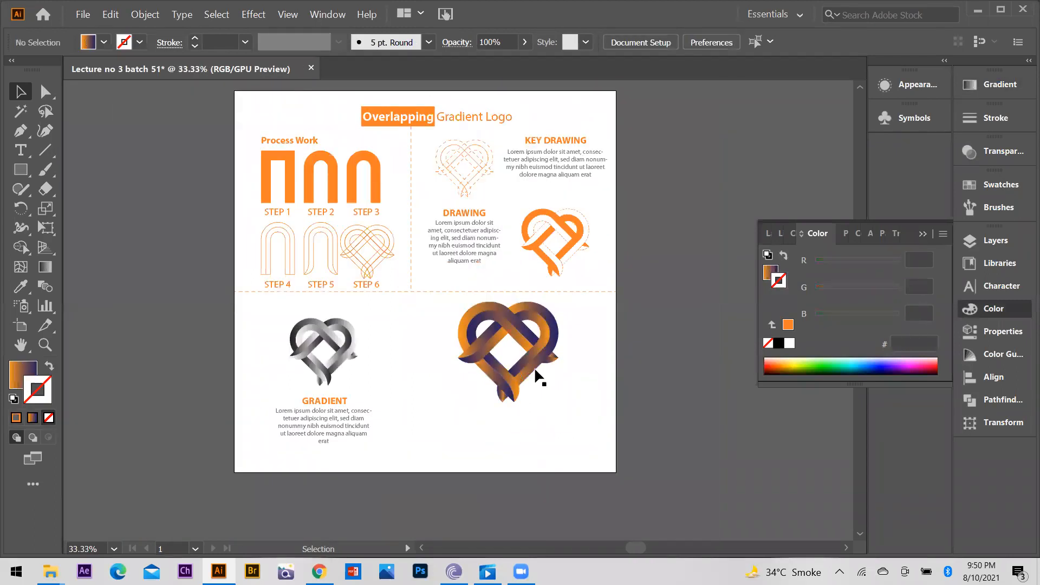
scroll(536, 373, "up", 1)
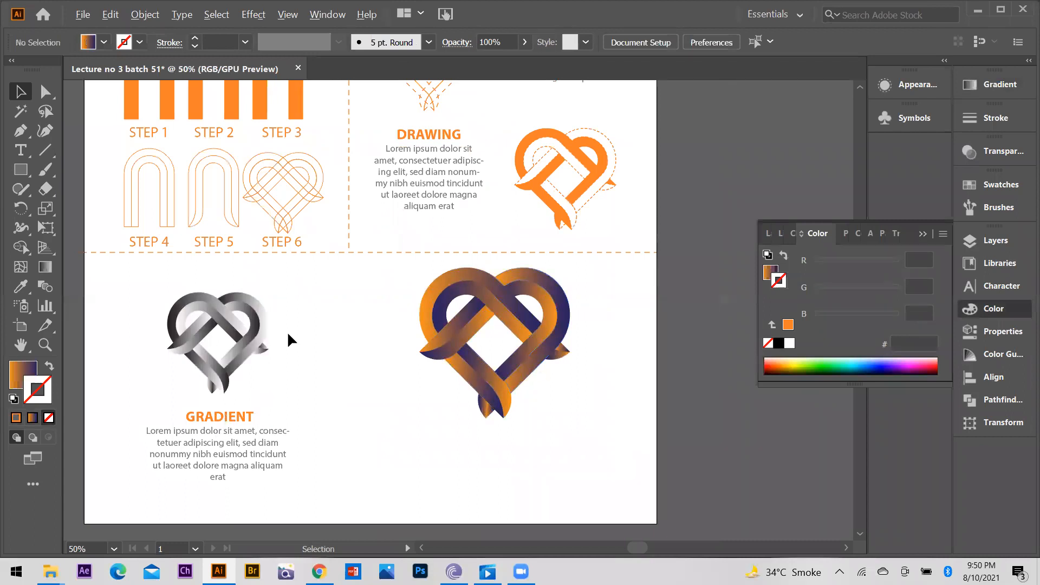
Step: Draw a narrow vertical rounded bar between the grayscale and colored hearts, filled with the orange of the GRADIENT heading
left_click_drag(19, 170, 81, 187)
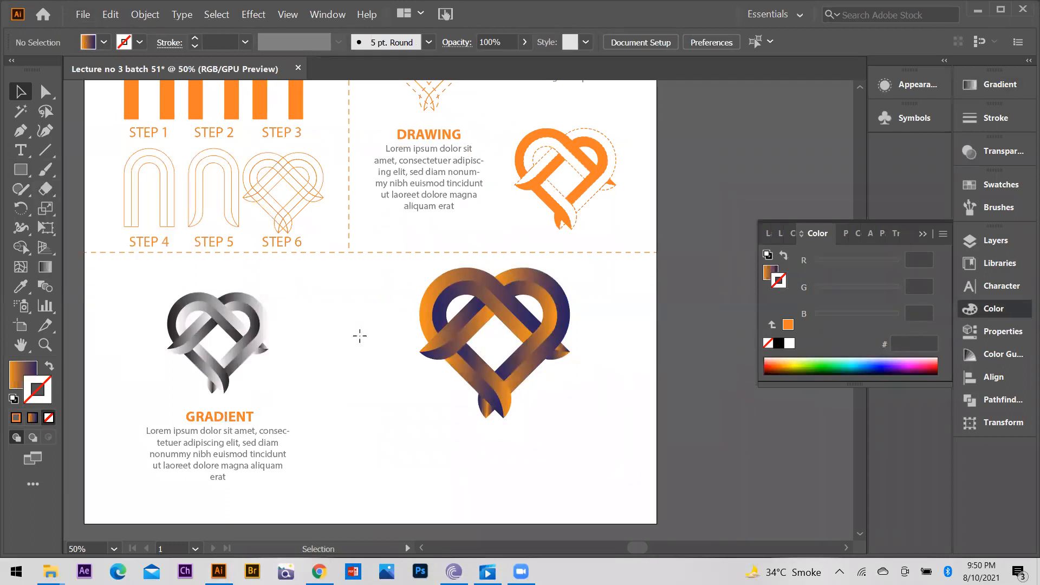
left_click_drag(343, 272, 348, 322)
key("v")
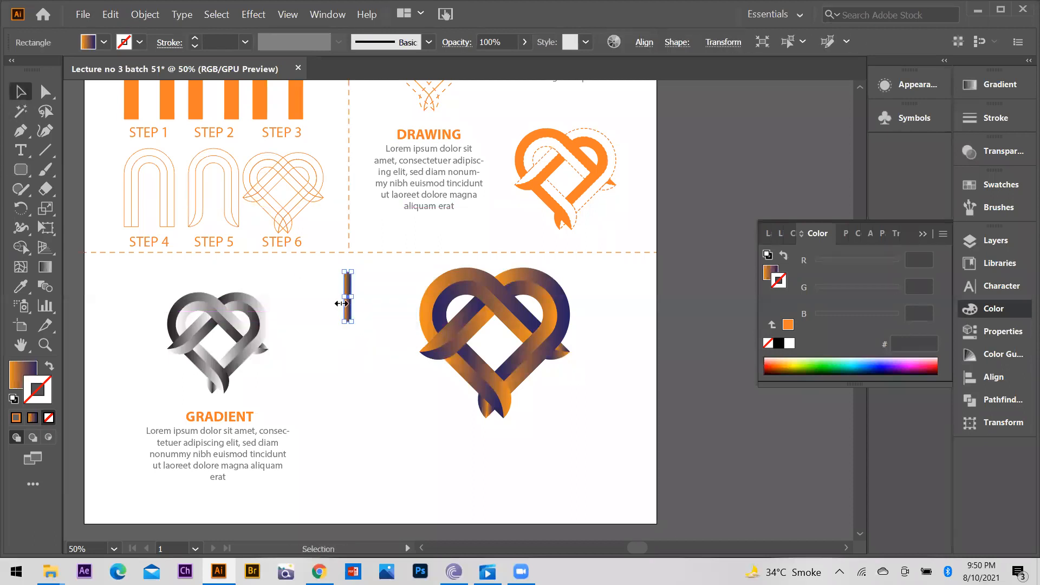
key("i")
left_click(240, 413)
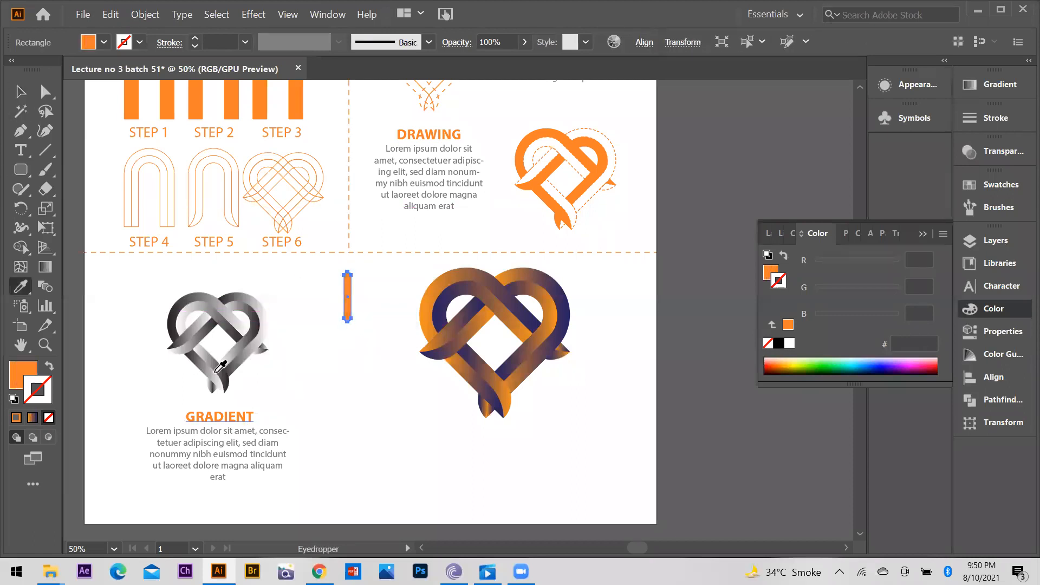
Step: Duplicate the orange bar straight down and repeat the copy to form a column of three evenly spaced bars
key("v")
left_click(339, 407)
left_click_drag(348, 312, 347, 387)
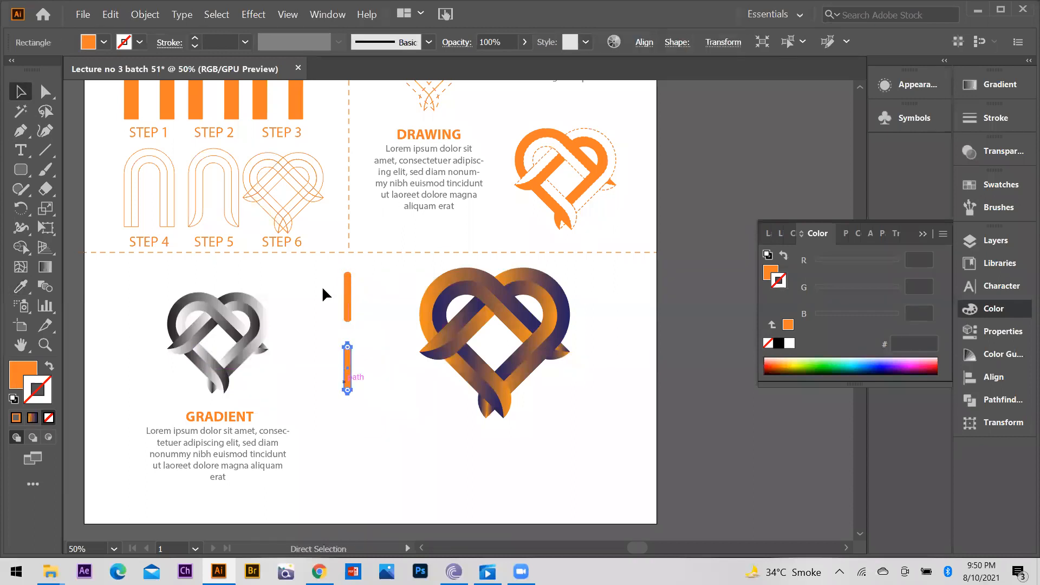
key("ctrl+d")
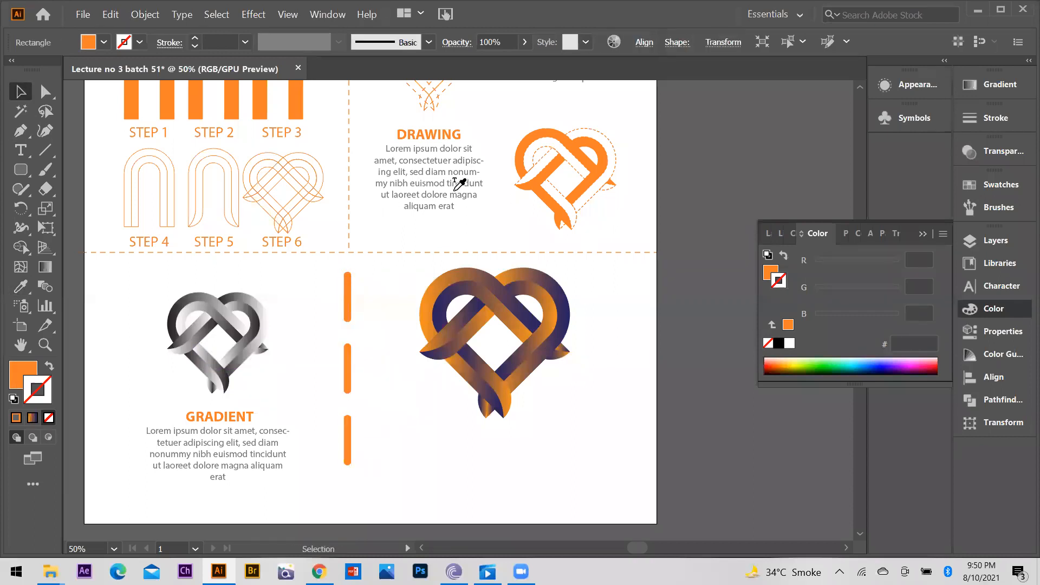
Step: Recolor the first and last bars with the gray of the DRAWING paragraph and shift all three bars down about 26 px
key("i")
left_click(403, 194)
key("v")
left_click_drag(320, 285, 388, 448)
left_click_drag(349, 385, 350, 399)
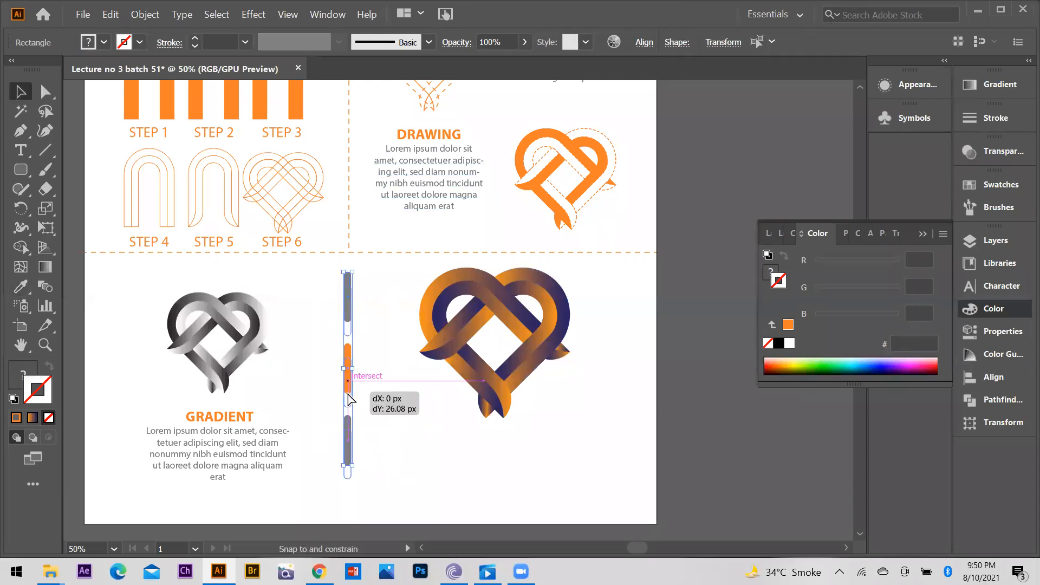
left_click(439, 428)
scroll(475, 357, "down", 1)
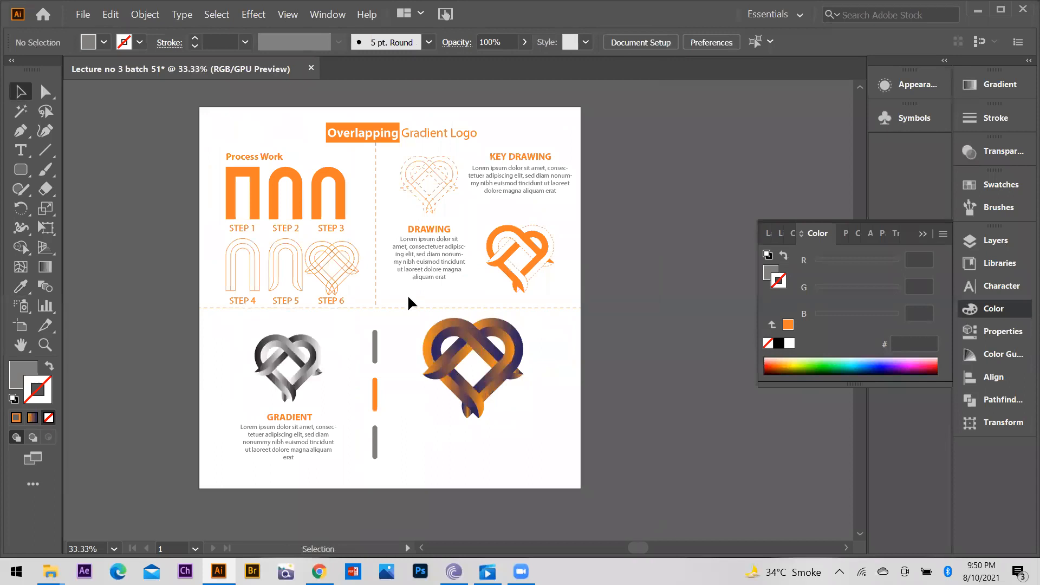
Step: Scale the colored gradient heart down slightly in proportion
scroll(470, 384, "up", 1)
left_click(470, 386)
left_click_drag(552, 438, 545, 432)
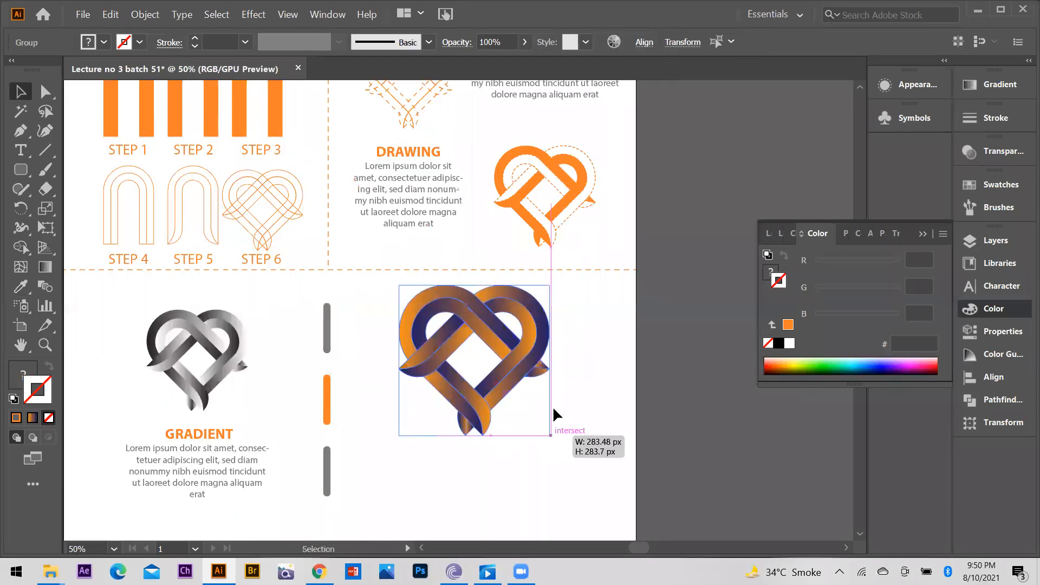
Step: Copy the GRADIENT heading and its paragraph from the grayscale heart to beneath the colored heart
left_click_drag(212, 433, 494, 492)
scroll(503, 460, "down", 1)
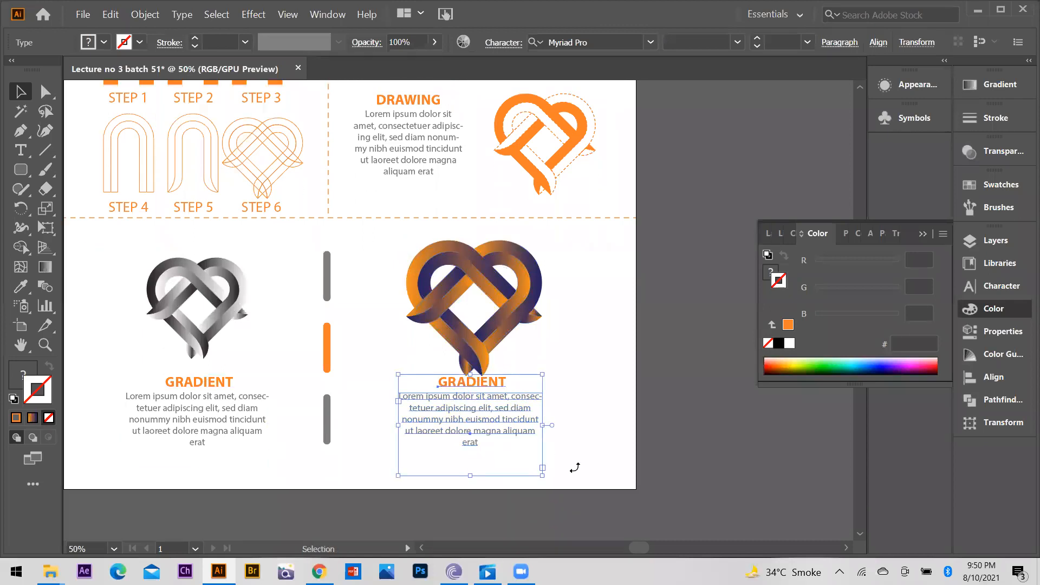
left_click(497, 448)
Step: Widen the paragraph frame under the colored heart on both sides and nudge the paragraph down
scroll(497, 449, "up", 1)
left_click(482, 405)
left_click_drag(559, 431, 637, 432)
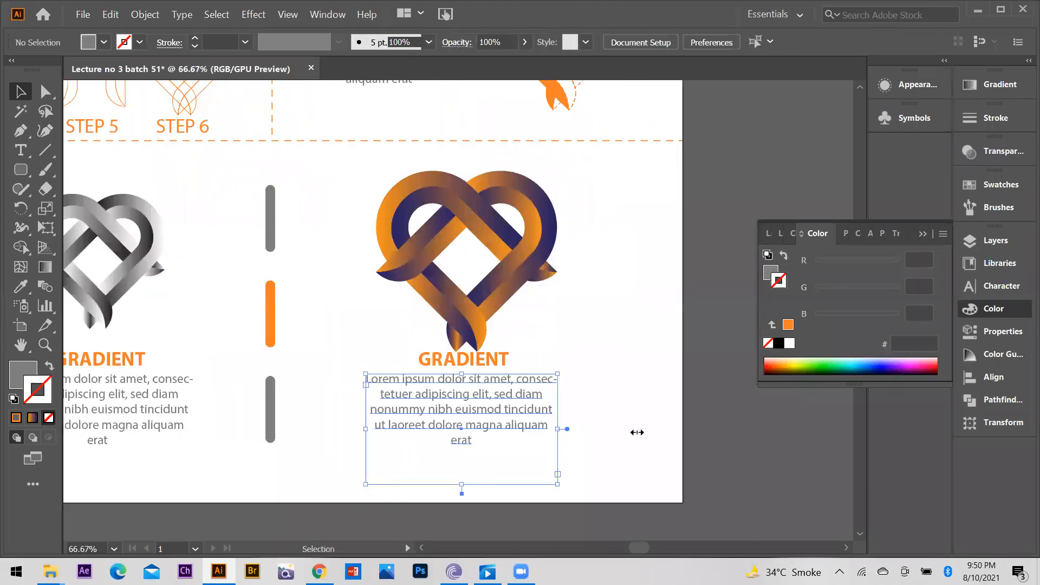
left_click_drag(366, 429, 293, 433)
key("ctrl+shift+z")
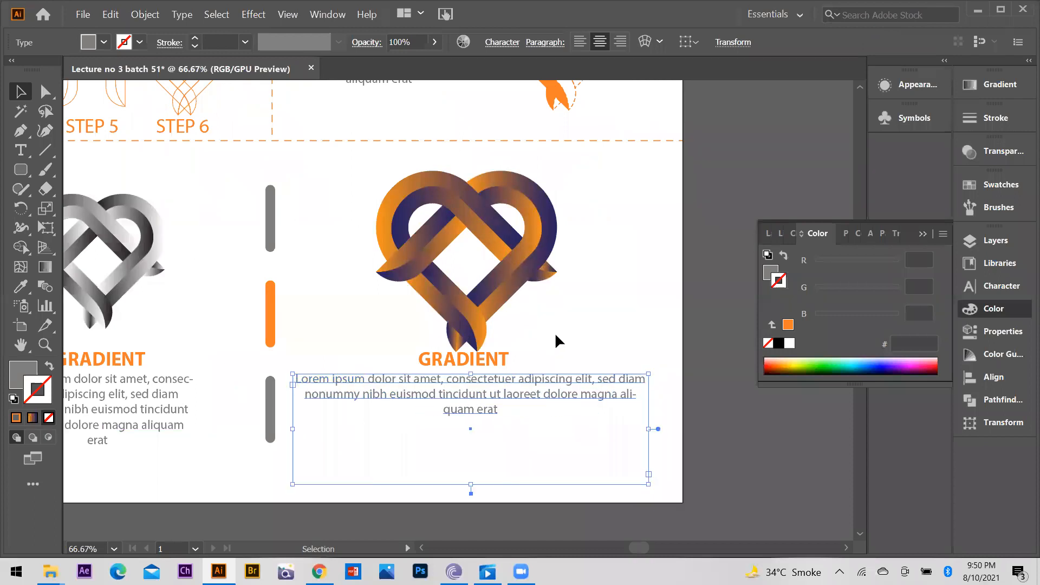
key("shift+Down")
key("shift+Down")
Step: Enlarge the GRADIENT heading under the colored heart and center it above the paragraph
left_click(555, 332)
scroll(482, 345, "up", 2)
left_click_drag(479, 372, 478, 391)
left_click_drag(480, 351, 548, 420)
scroll(481, 351, "down", 2)
left_click_drag(417, 362, 400, 358)
scroll(504, 389, "up", 2)
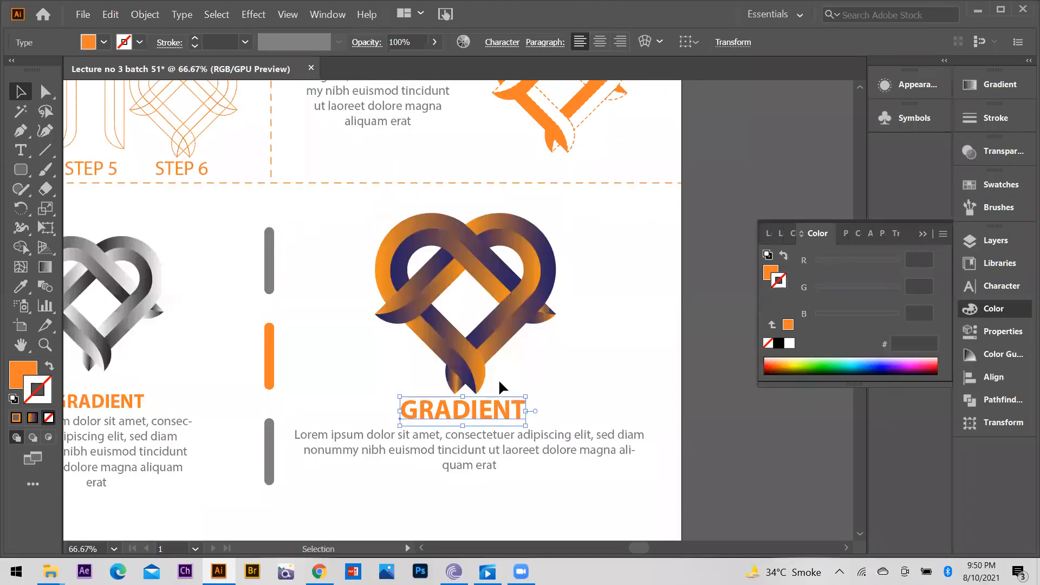
Step: Replace the GRADIENT heading under the colored heart with a copy of the Overlapping Gradient Logo title, filled entirely in orange
scroll(498, 378, "down", 1)
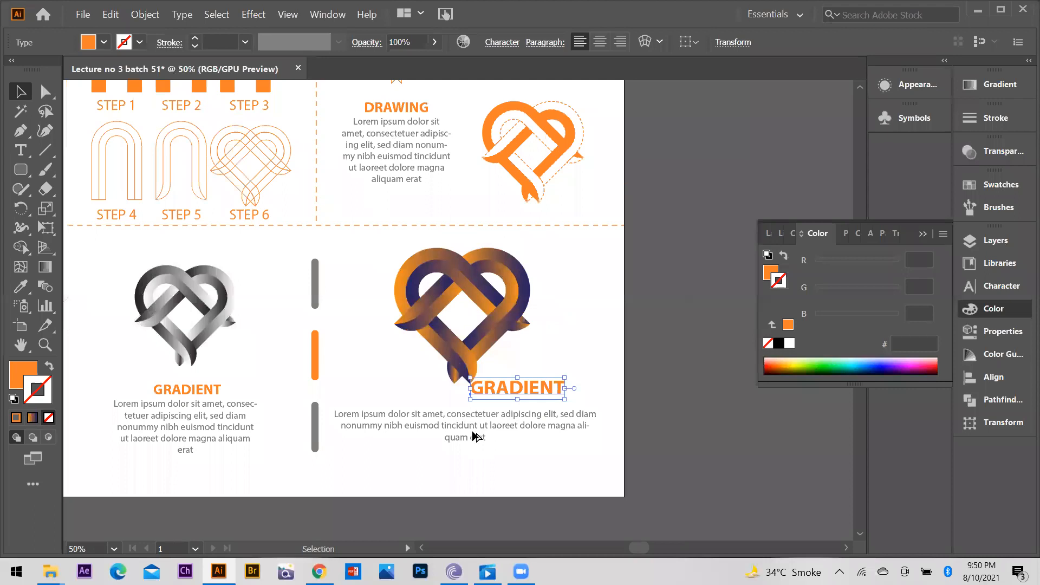
key("Delete")
scroll(475, 431, "up", 1)
scroll(466, 442, "down", 1)
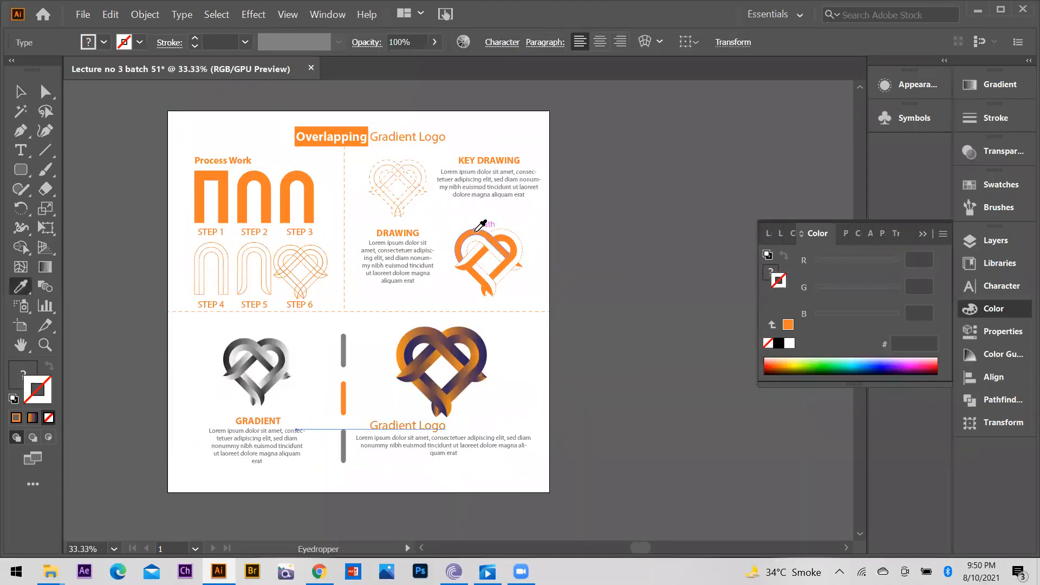
left_click(476, 234)
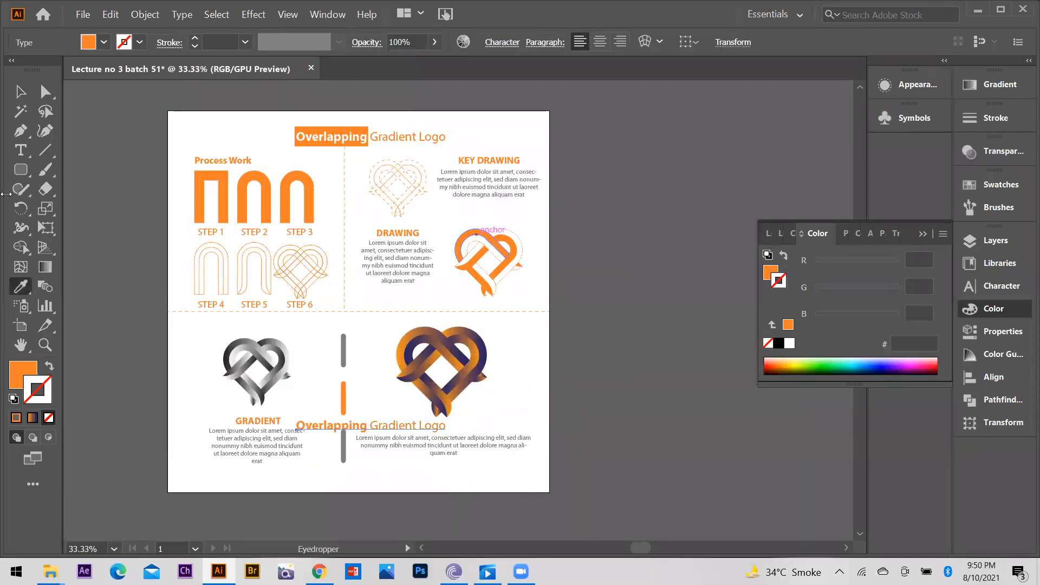
left_click(20, 92)
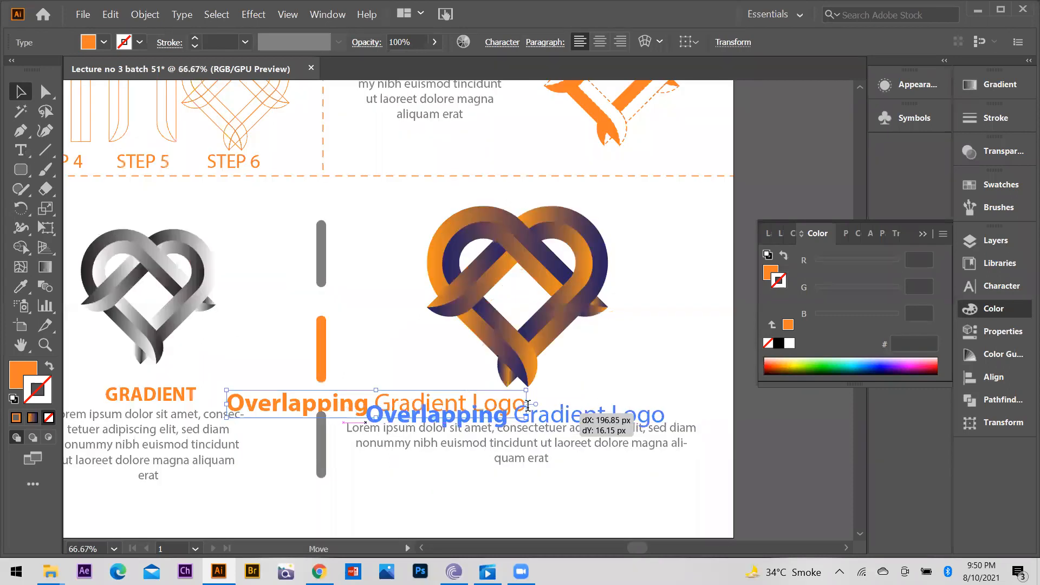
Step: Break the title copy into two lines, Overlapping and Gradient Logo, and center-align its text
left_click_drag(528, 405, 534, 413)
double_click(529, 413)
key("Return")
key("ctrl+a")
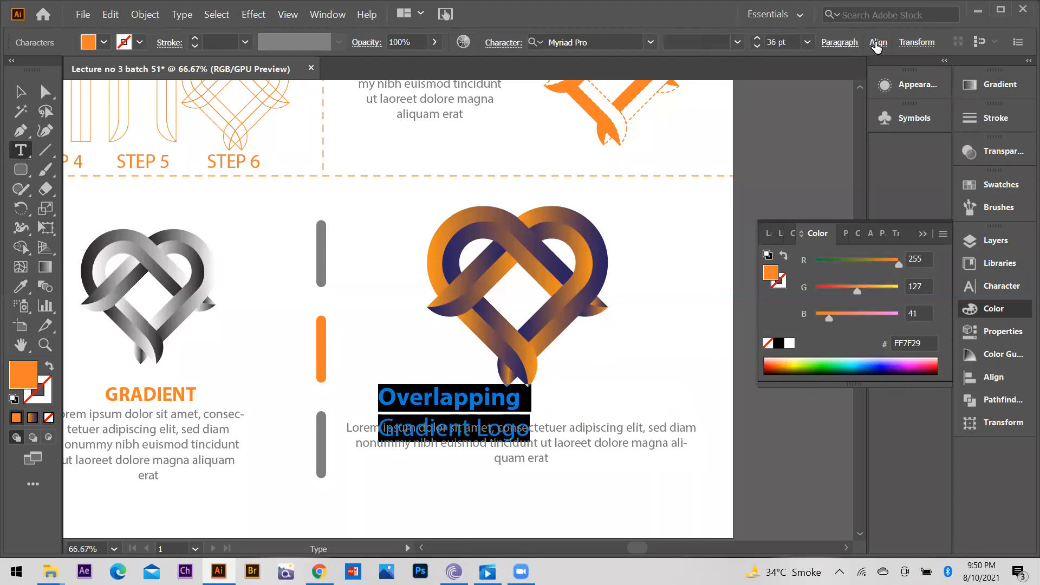
left_click(839, 42)
left_click(713, 74)
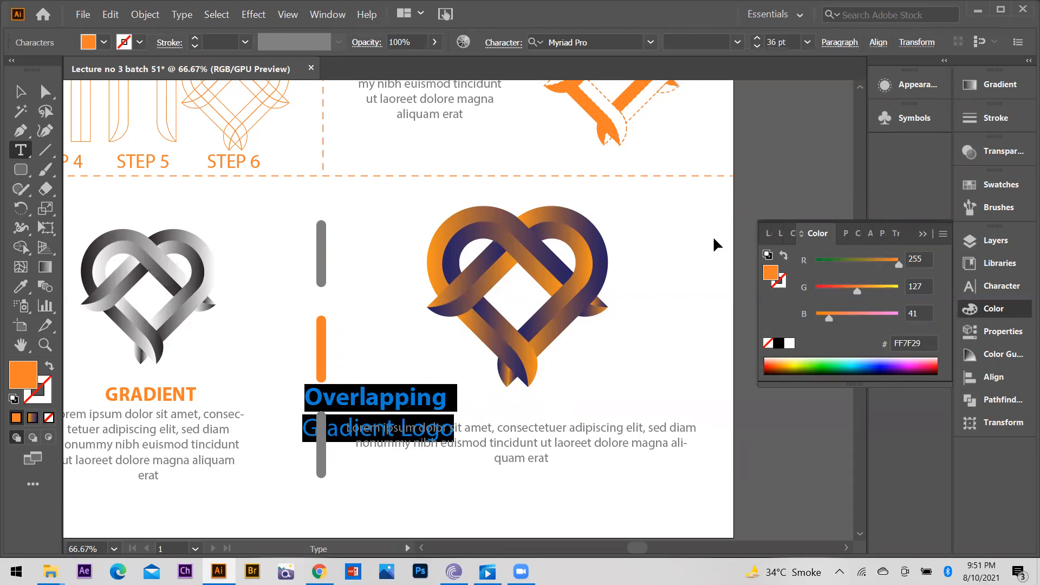
Step: Set the leading of the two-line title to 36 pt
key("ctrl+t")
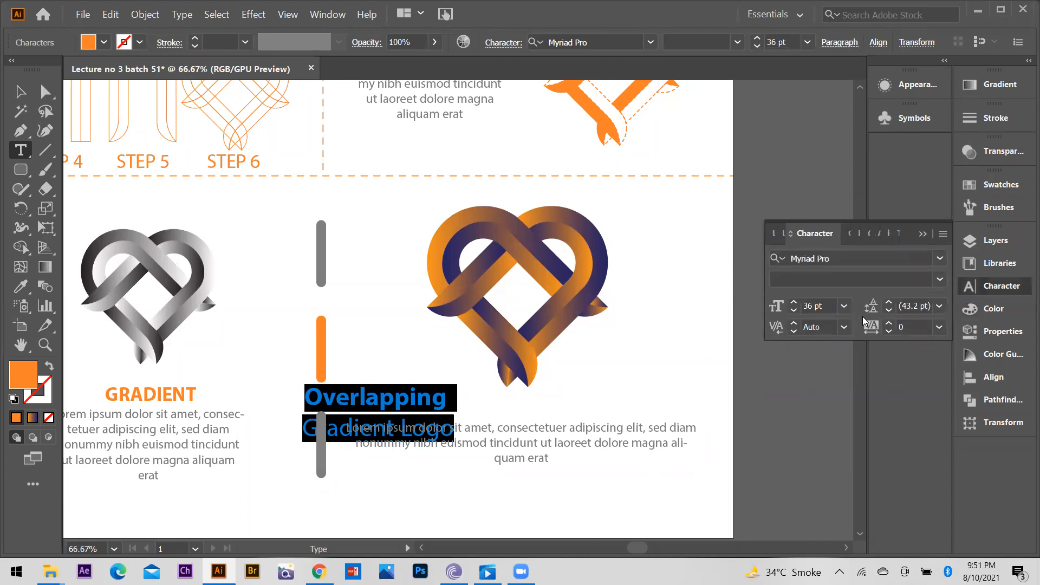
left_click(888, 304)
left_click(889, 305)
left_click(888, 312)
left_click(889, 312)
left_click(888, 312)
left_click(888, 312)
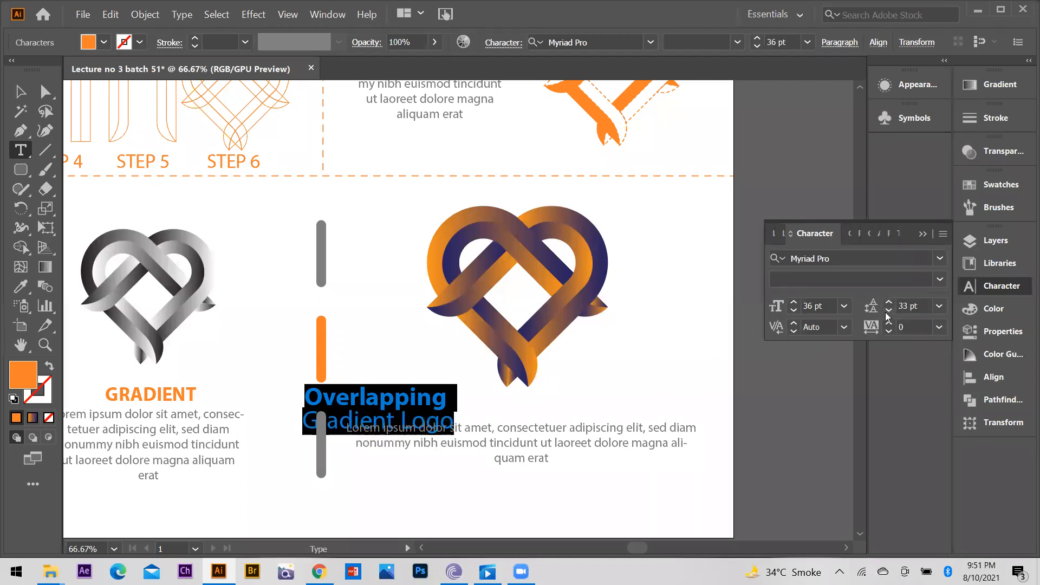
left_click(888, 303)
left_click(889, 302)
left_click(889, 302)
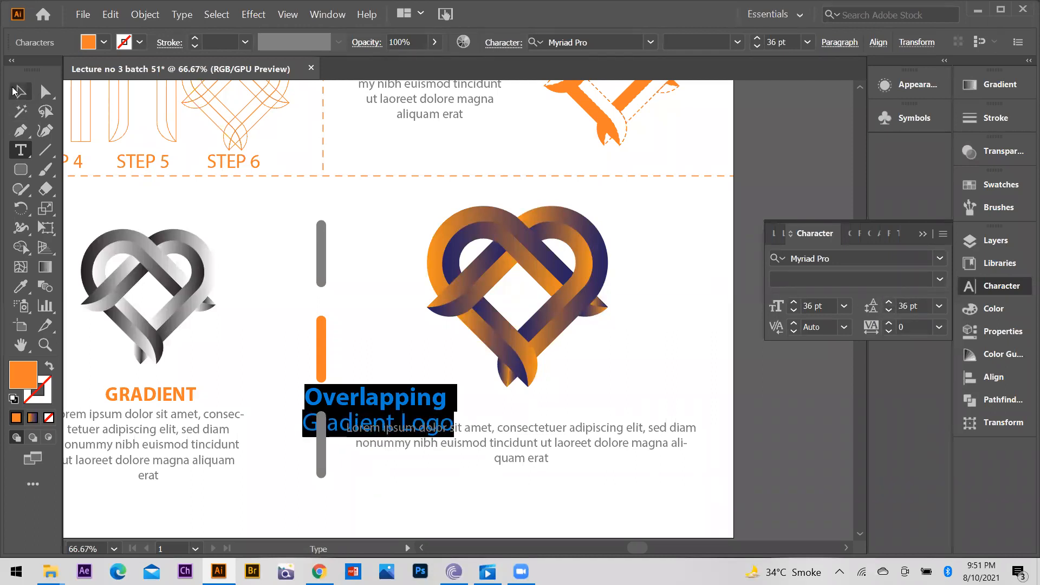
Step: Move the two-line title under the colored heart and scale it down slightly to fit above the paragraph
left_click(20, 92)
left_click_drag(438, 411, 544, 427)
scroll(547, 410, "down", 1)
left_click_drag(587, 347, 583, 349)
key("ctrl+shift+a")
Step: Recolor the two-line title with the gray sampled from the first divider bar
left_click(564, 362)
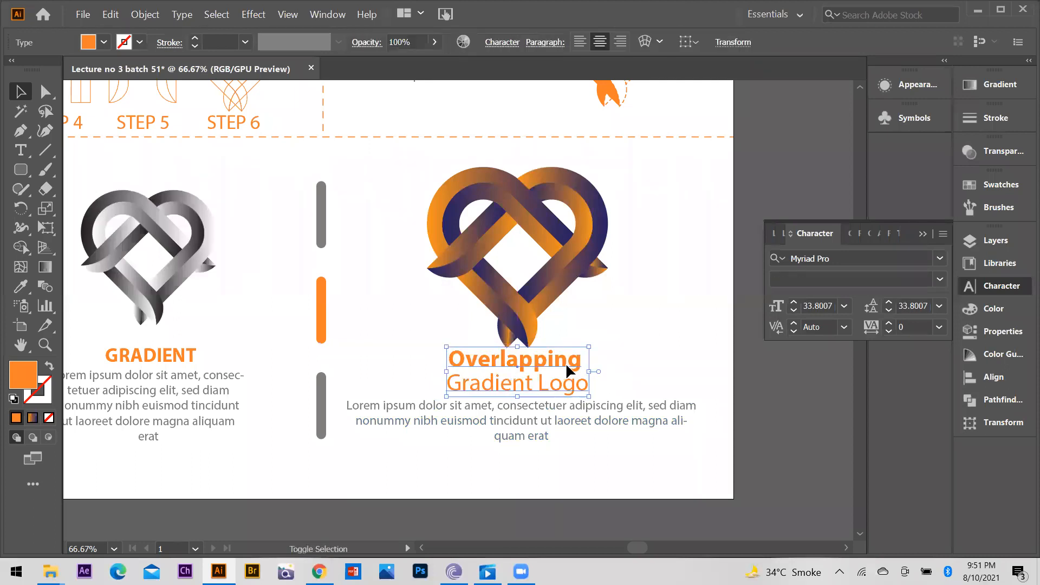
key("i")
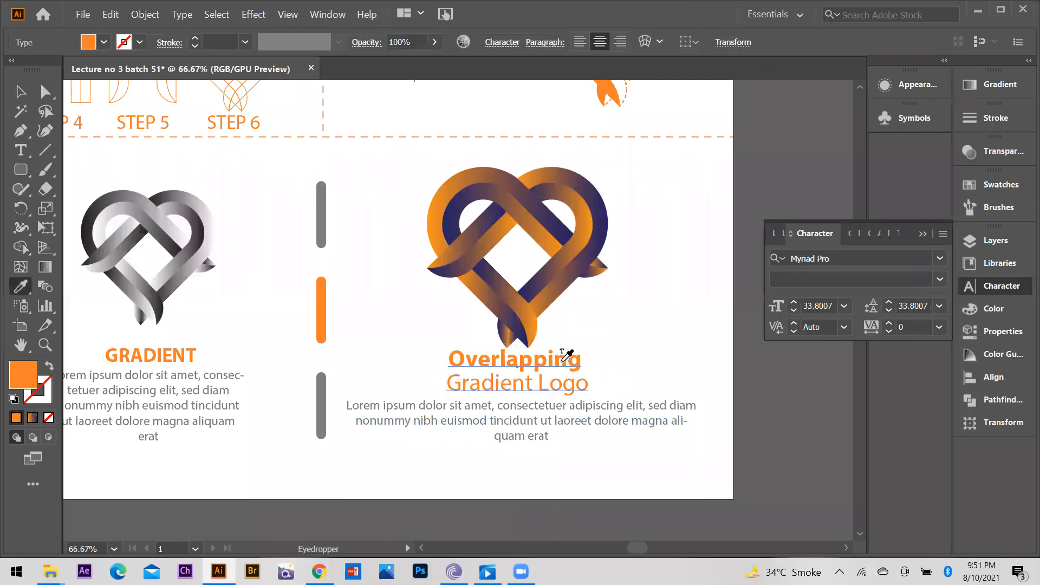
left_click(319, 221)
key("v")
key("ctrl+shift+a")
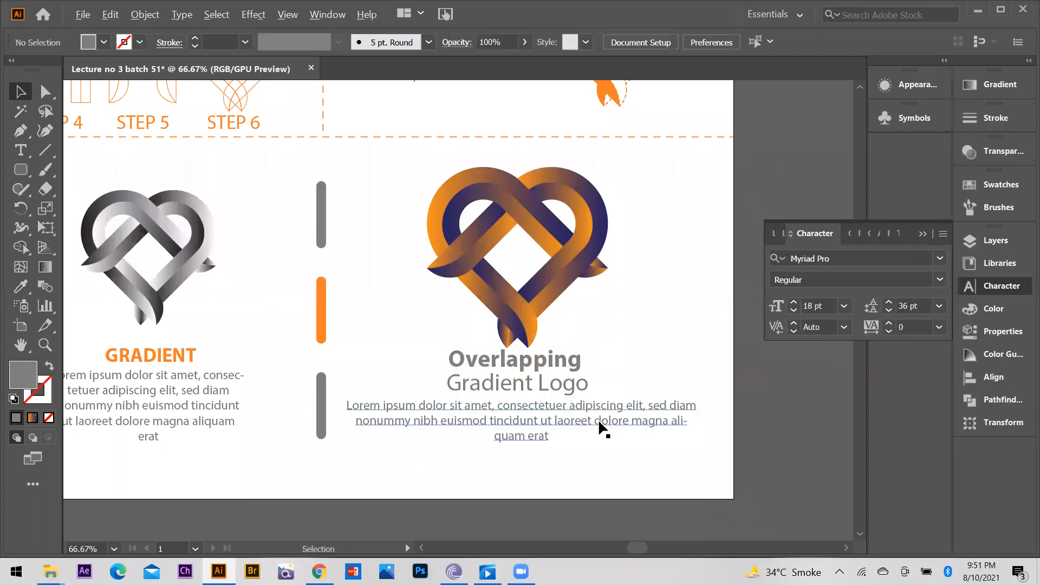
Step: Fit the colored heart's paragraph frame to its text and move the paragraph slightly down from the two-line title
scroll(599, 418, "down", 2)
scroll(604, 384, "down", 1)
scroll(574, 381, "up", 1)
left_click_drag(574, 378, 577, 382)
left_click(560, 389)
left_click(559, 401)
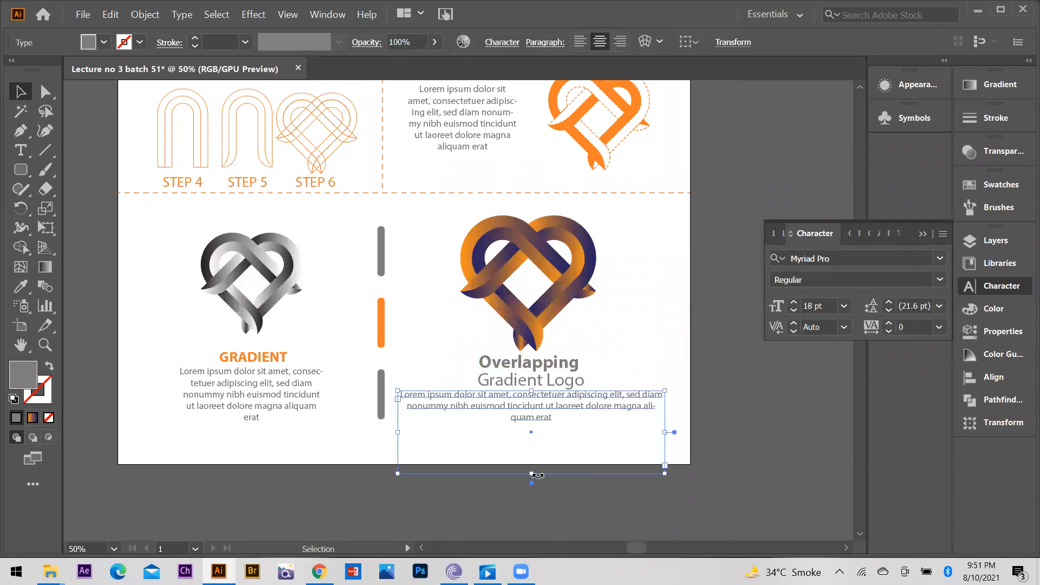
double_click(531, 479)
key("ctrl+shift+a")
left_click_drag(550, 414, 550, 418)
key("ctrl+shift+a")
left_click_drag(634, 455, 666, 364)
key("ctrl+shift+a")
Step: Review the layout of the whole presentation sheet with the character settings collapsed
key("ctrl+minus")
scroll(509, 436, "up", 1)
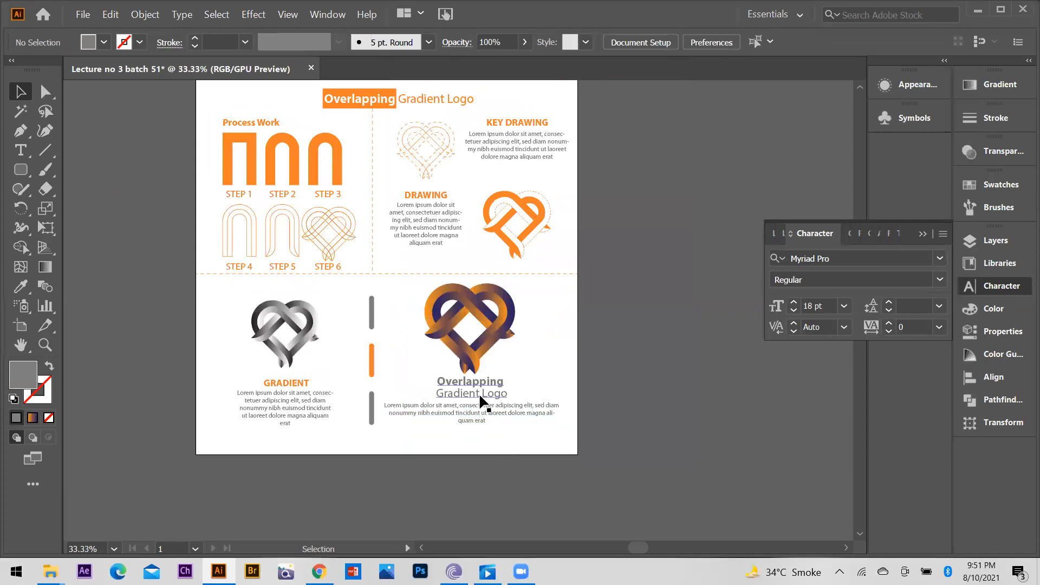
scroll(479, 392, "up", 2)
key("ctrl+minus")
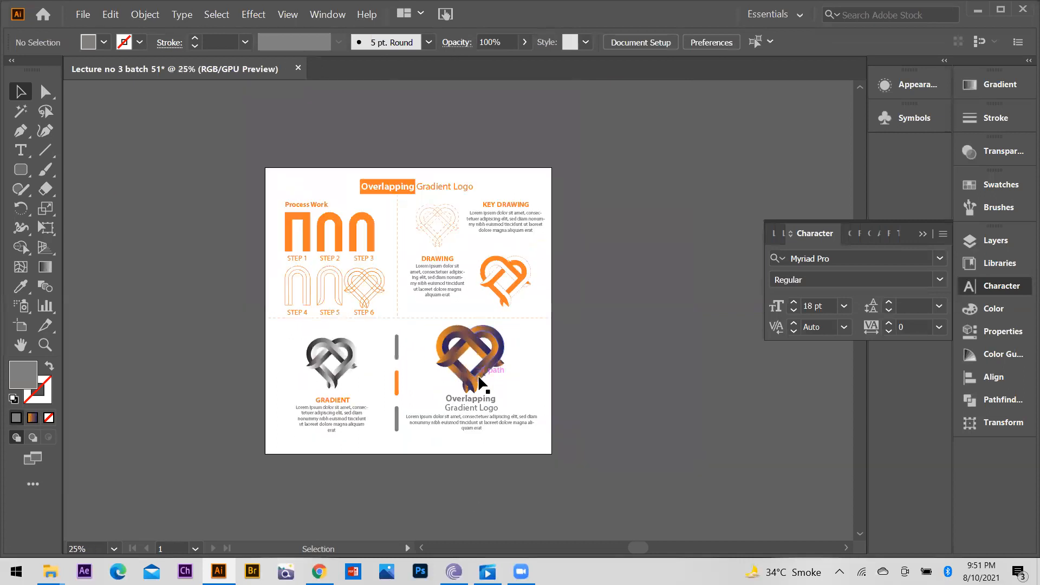
left_click(925, 235)
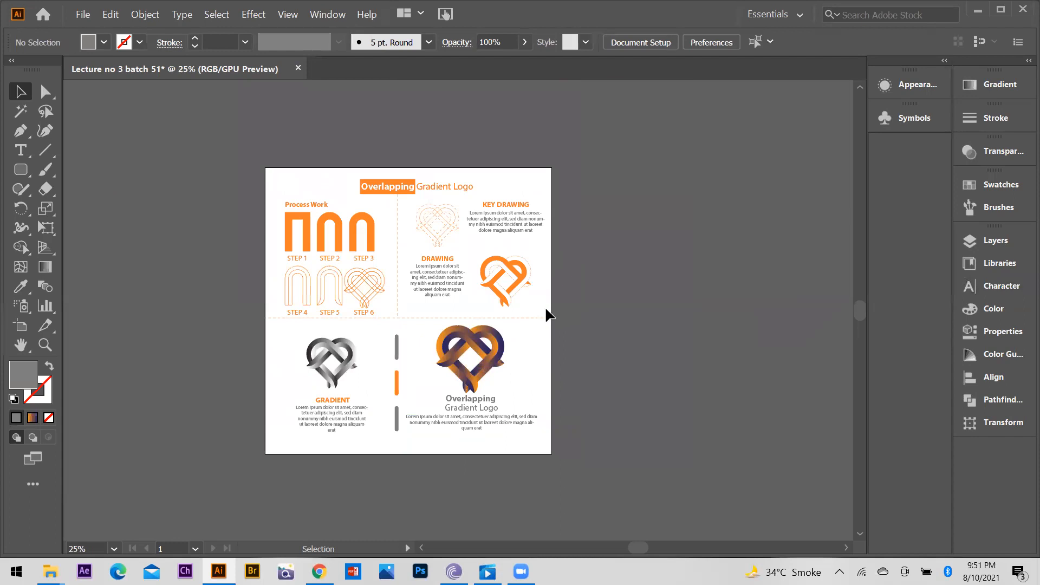
scroll(463, 376, "down", 1)
scroll(461, 370, "up", 1)
scroll(456, 367, "down", 1)
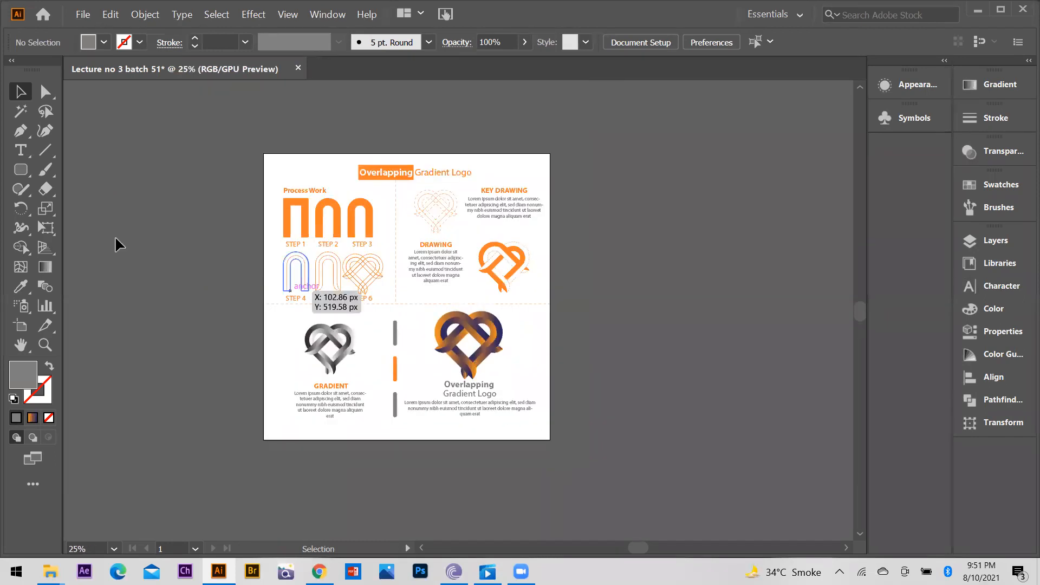
Step: Draw a small, narrow upright rectangle without fill on the artboard's bottom edge near the lower-right corner
left_click_drag(21, 170, 104, 173)
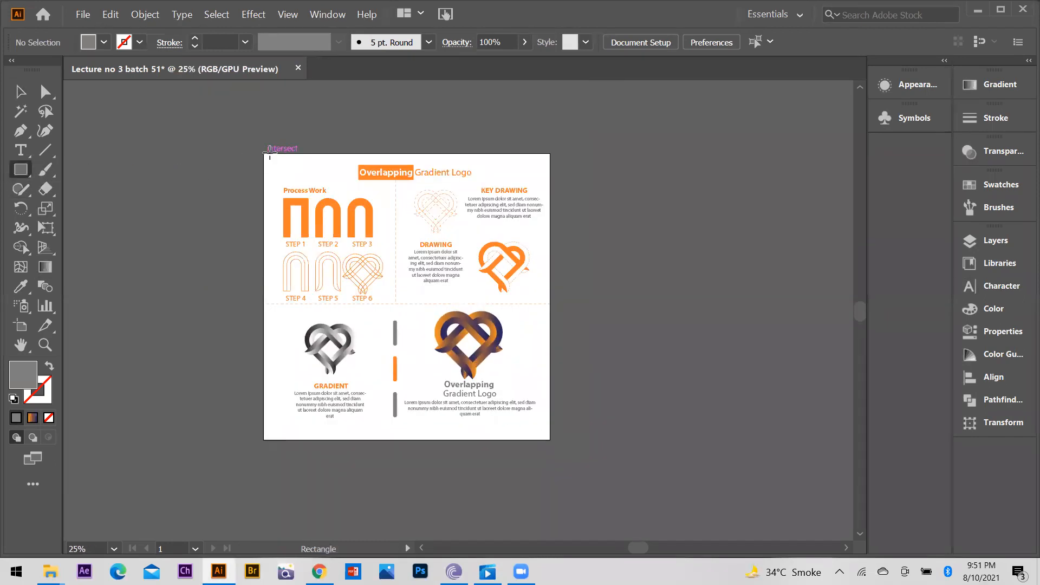
left_click_drag(266, 154, 550, 437)
scroll(550, 428, "down", 2)
left_click(49, 418)
scroll(499, 397, "down", 1)
scroll(501, 396, "up", 2)
left_click_drag(545, 347, 557, 380)
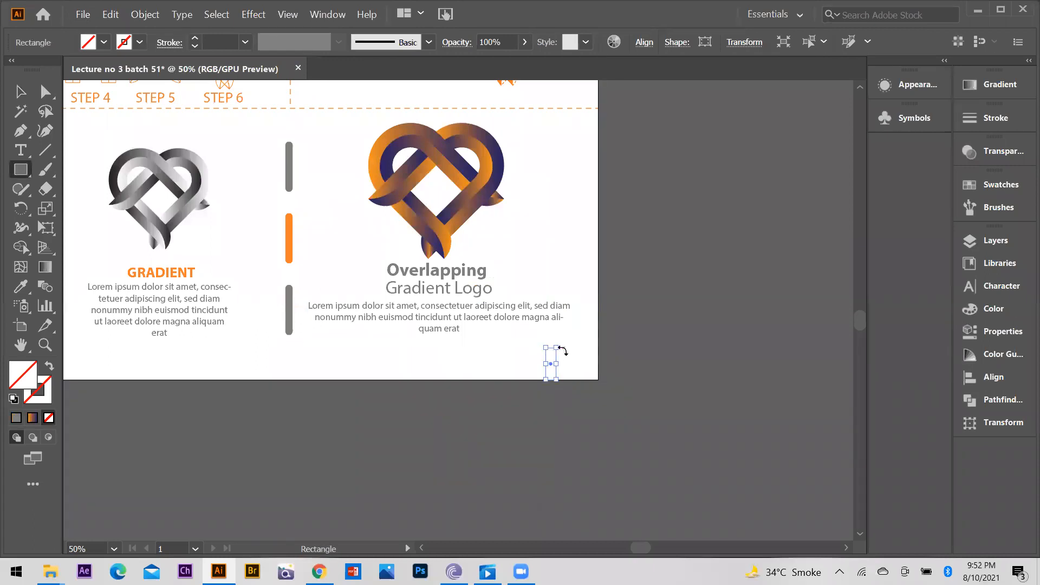
Step: Fill the small corner rectangle with the gray sampled from the first divider bar
key("v")
key("i")
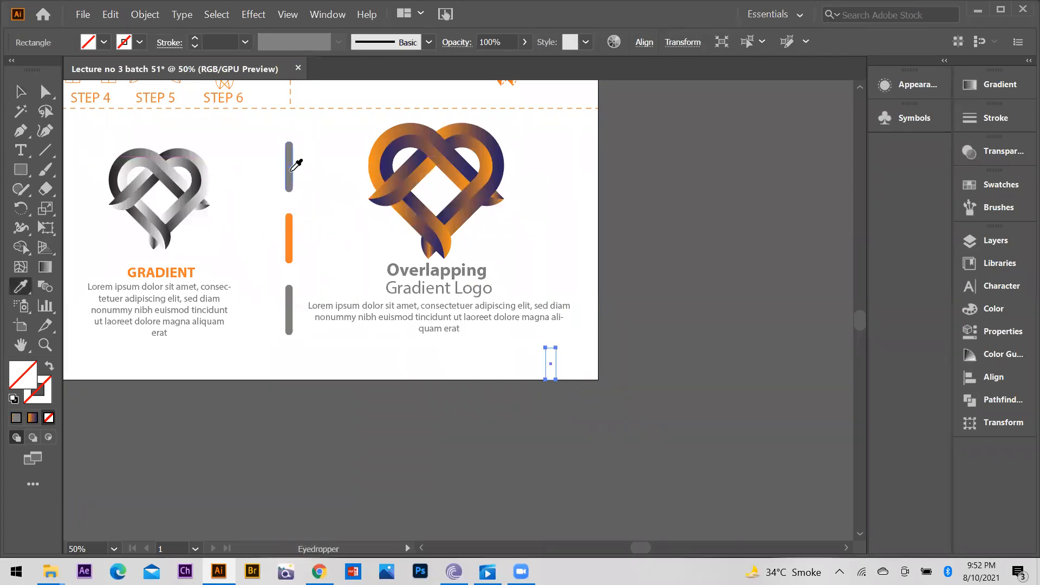
left_click(287, 161)
key("v")
left_click(617, 396)
scroll(617, 396, "up", 1)
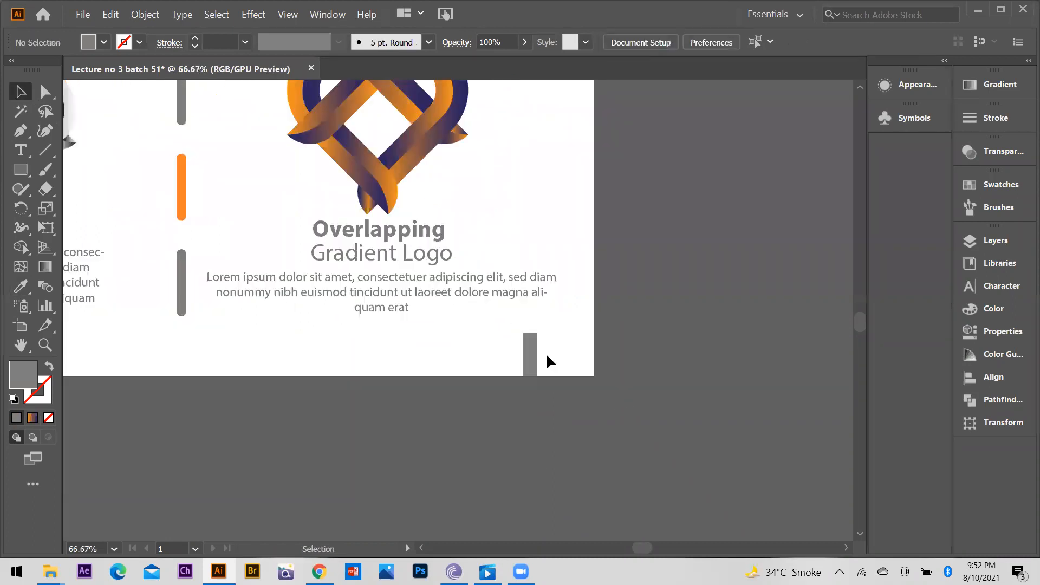
Step: Duplicate the gray corner rectangle directly beside it and recolor the copy with the middle divider bar's orange
left_click_drag(532, 358, 546, 359)
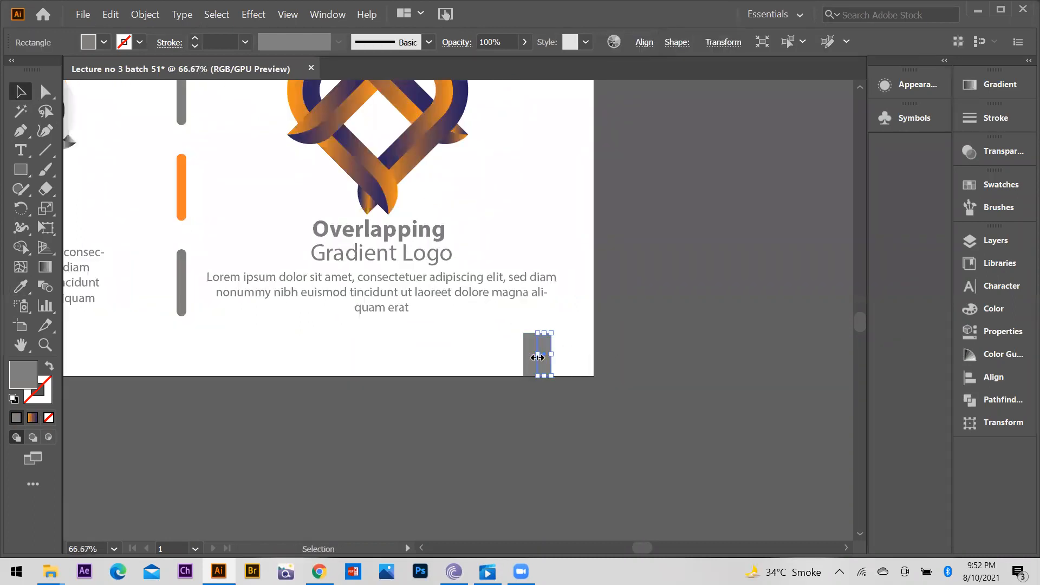
key("i")
left_click(184, 213)
key("v")
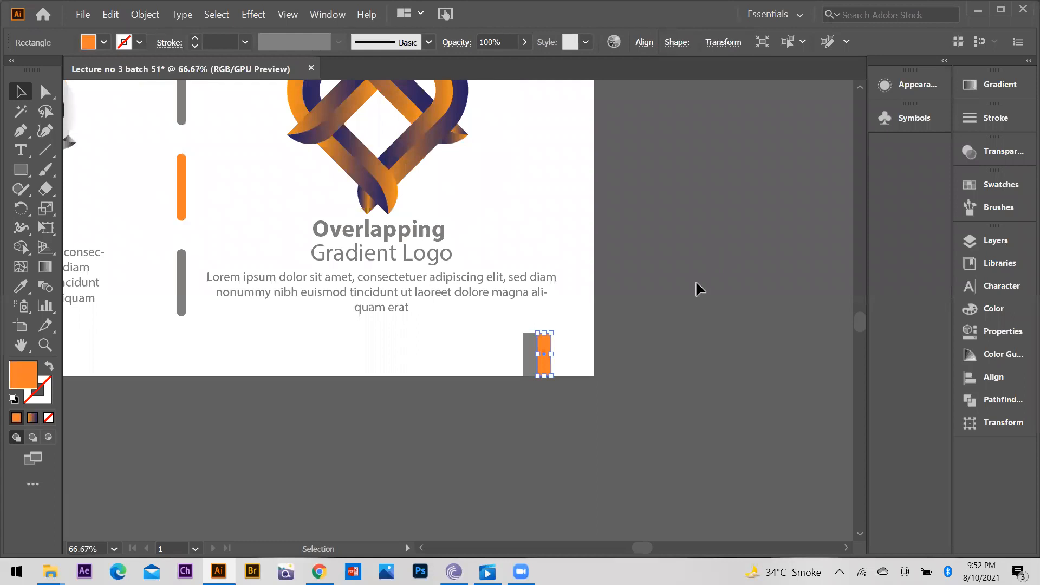
left_click(695, 280)
scroll(698, 325, "down", 2)
scroll(549, 367, "up", 2)
scroll(548, 365, "down", 1)
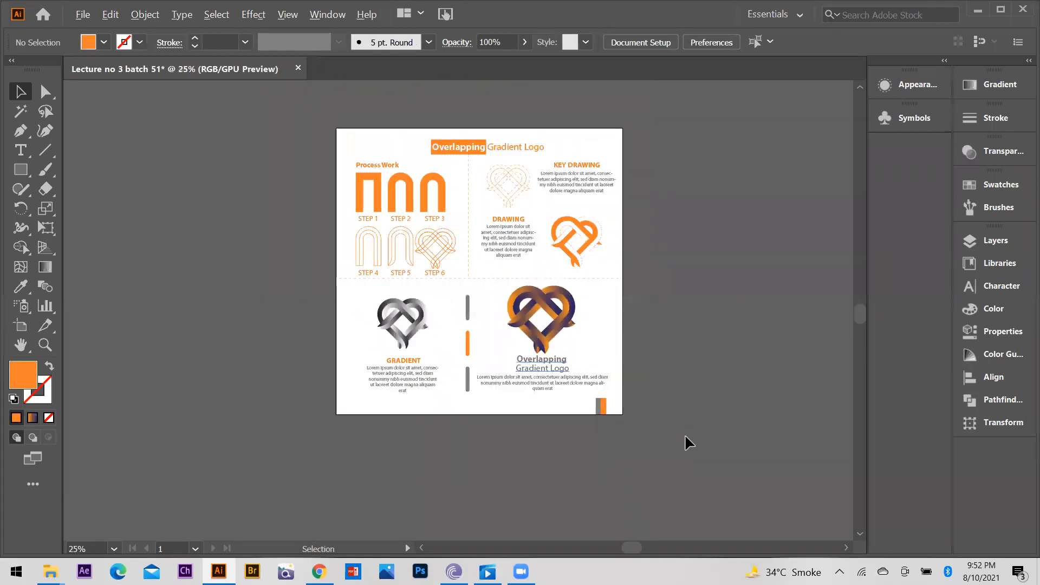
Step: Save the document as Lecture no 3 batch 51 in Adobe Illustrator format, version Illustrator 2020, in F: > BATCH LACTURES LWE > BAtch 51
left_click(83, 15)
left_click(101, 110)
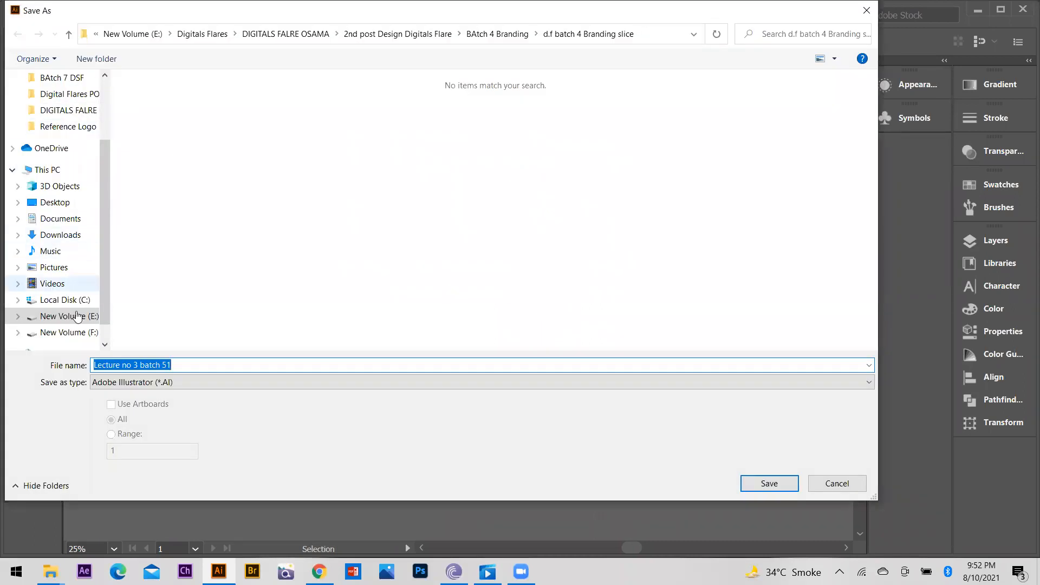
left_click(68, 332)
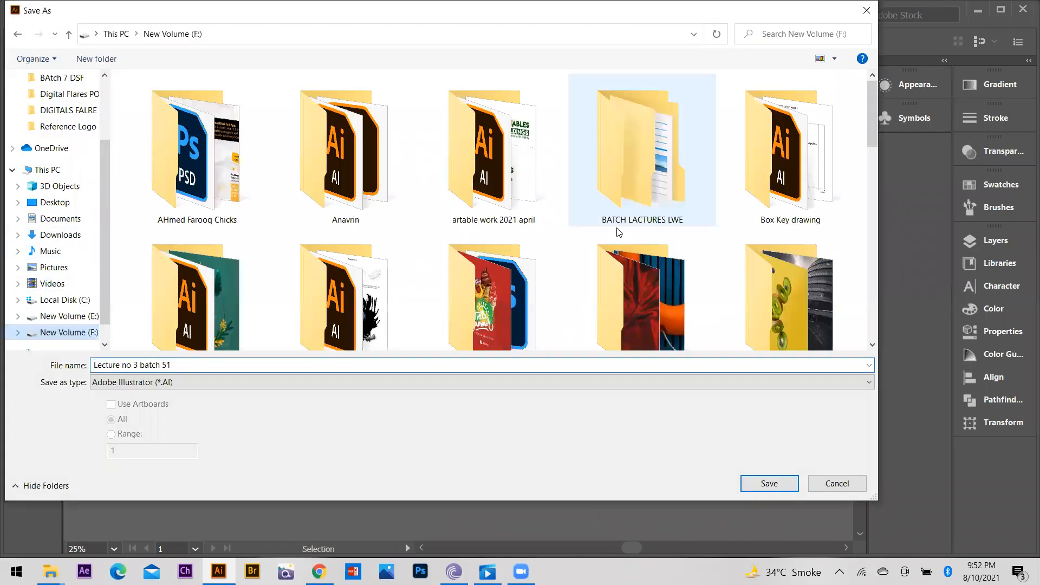
scroll(618, 232, "down", 1)
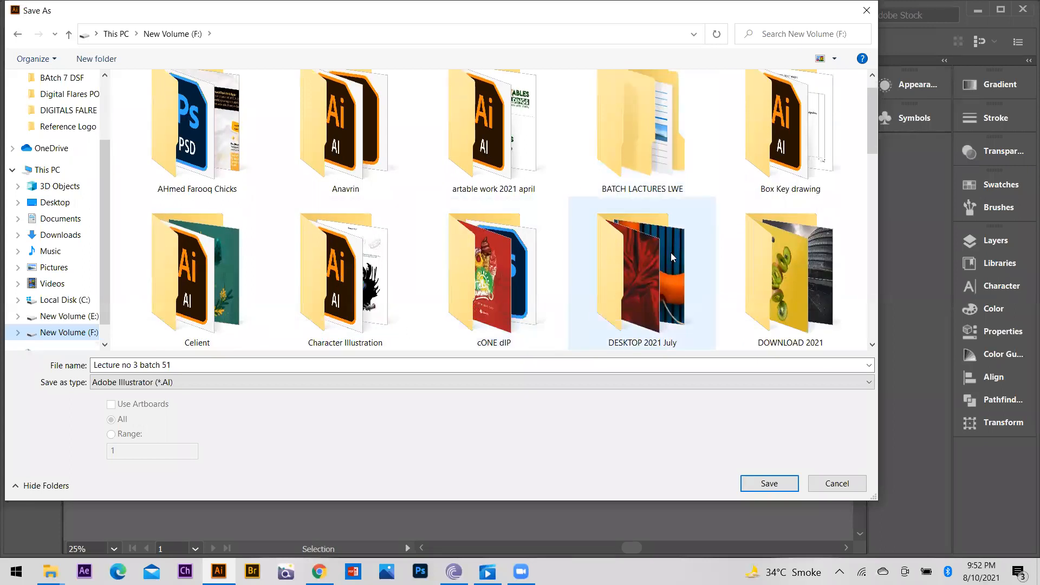
double_click(645, 176)
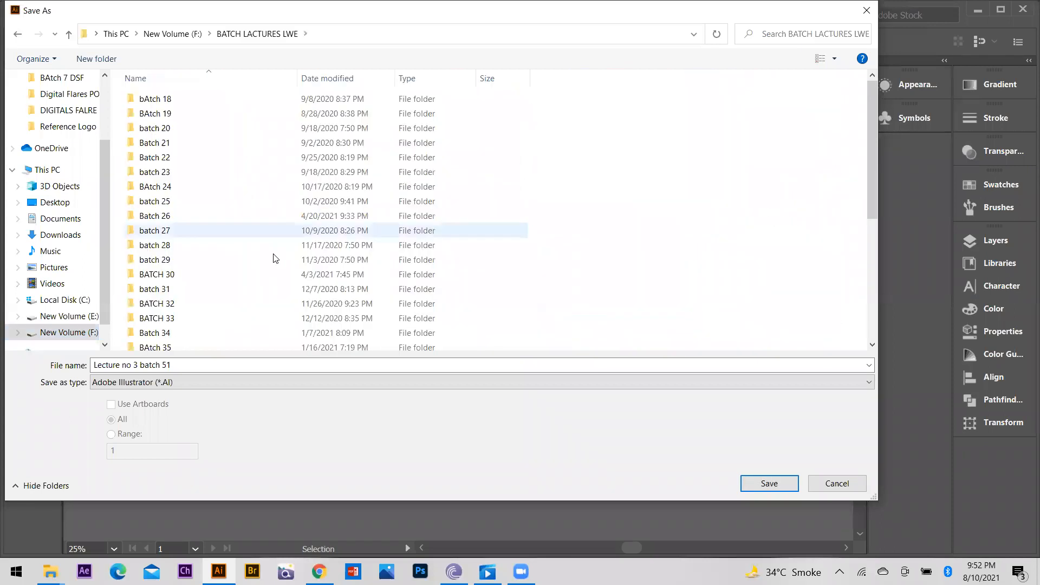
scroll(274, 255, "down", 6)
double_click(157, 329)
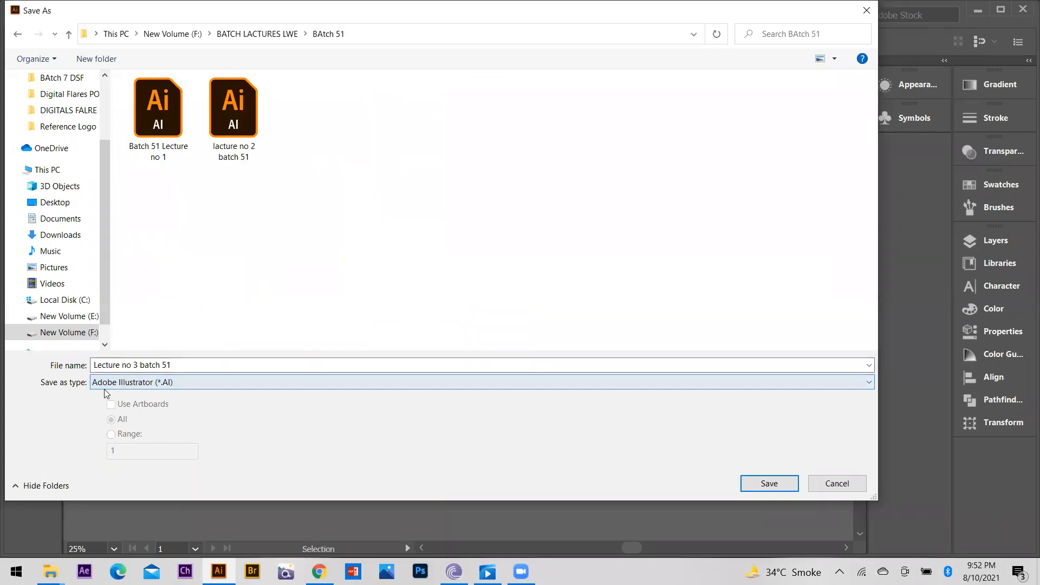
left_click(763, 483)
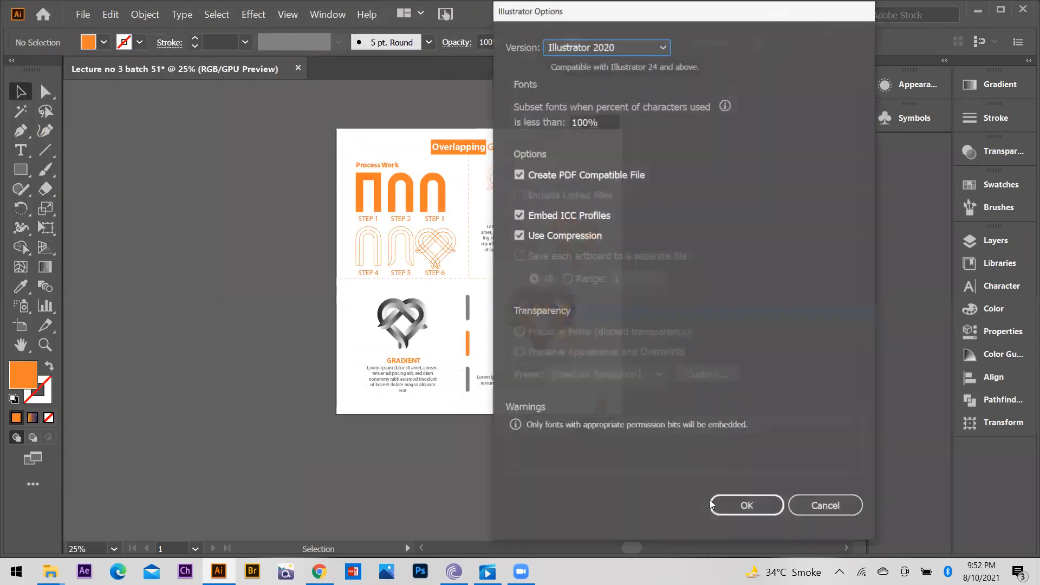
left_click(747, 497)
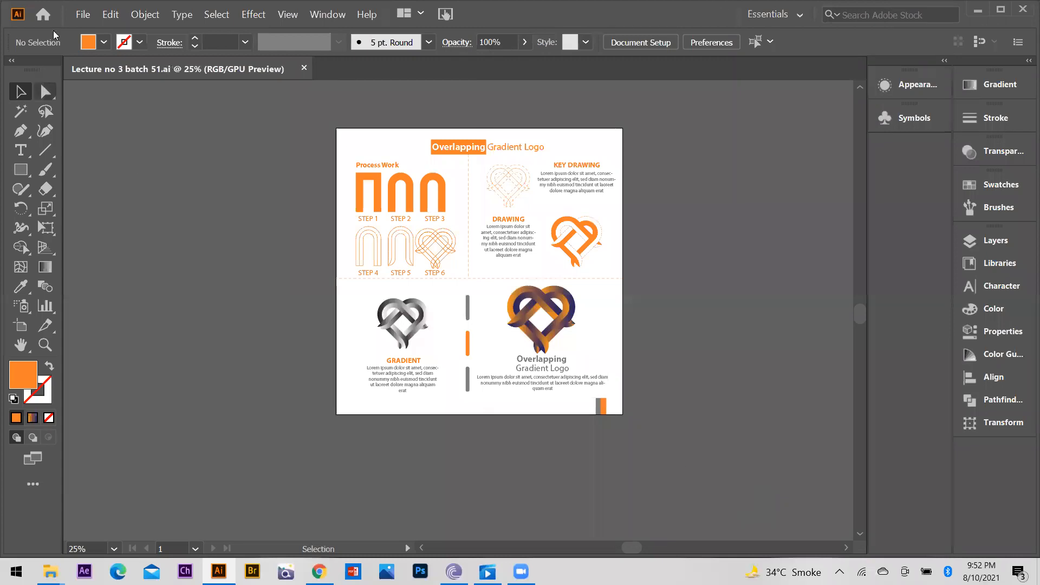
Step: Export the sheet as the JPEG Lecture no 3 batch 51 with RGB color, Maximum quality 10 and High (300 ppi) resolution
left_click(83, 17)
mouse_move(111, 225)
left_click(312, 237)
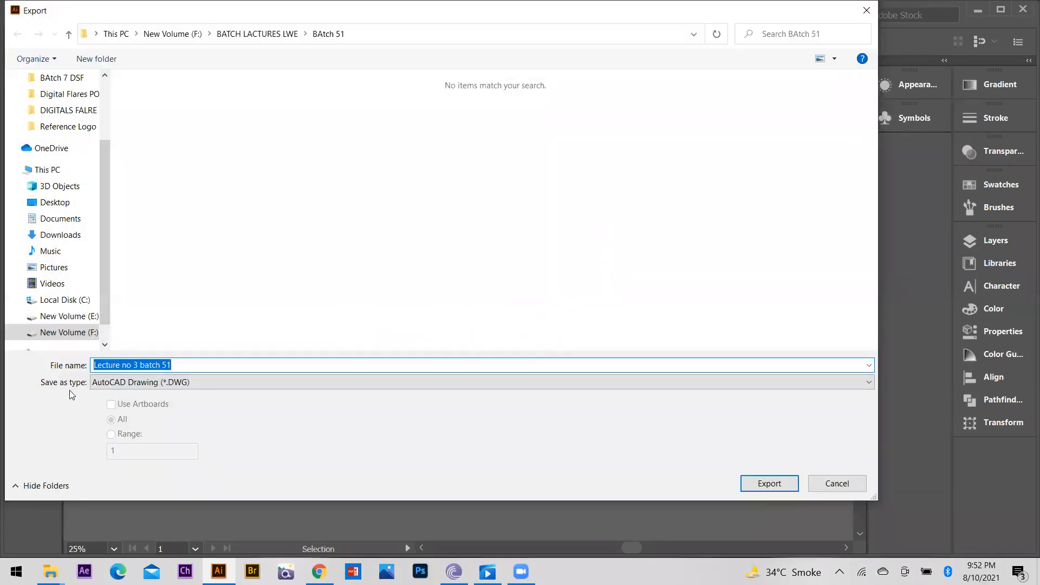
left_click(140, 383)
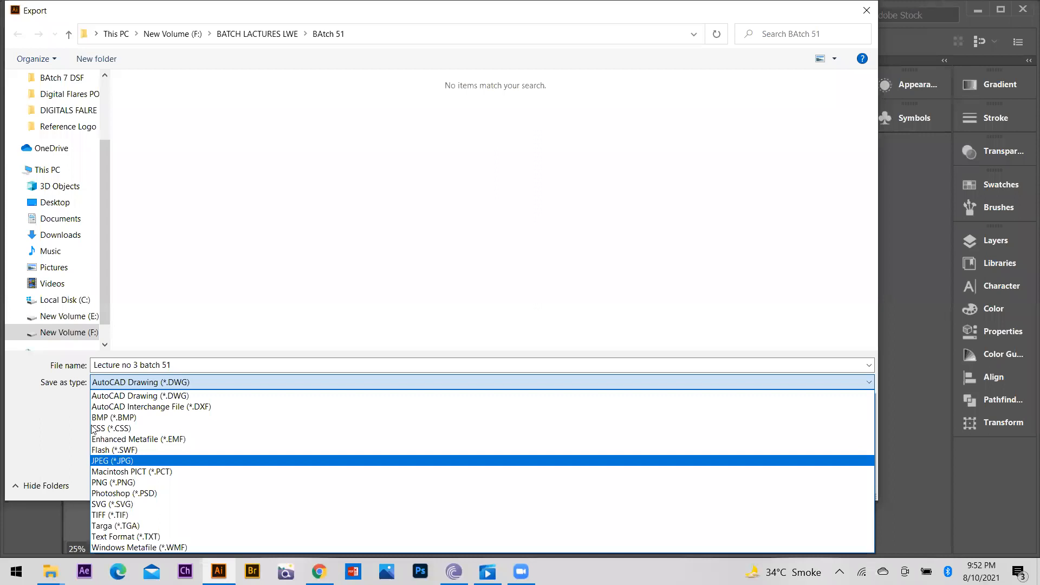
left_click(105, 461)
left_click(766, 487)
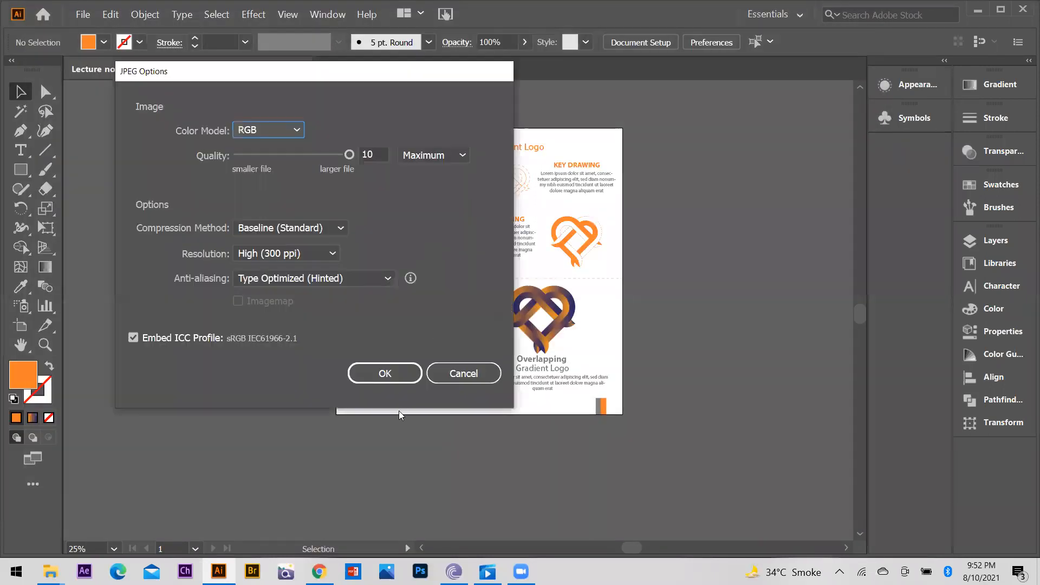
left_click(371, 378)
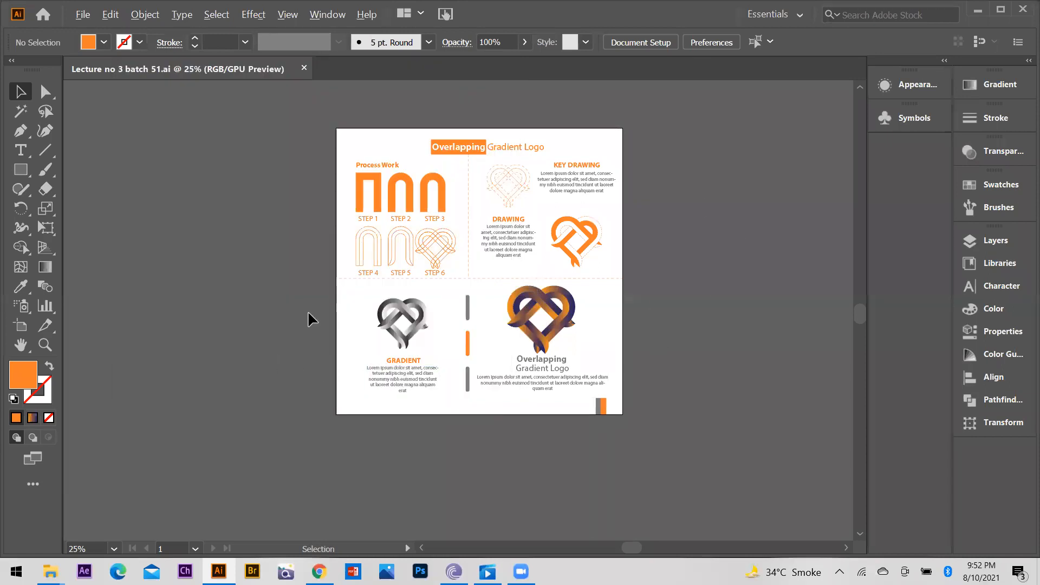
Step: Draw two overlapping orange squares on the empty canvas beside the artboard, the smaller one over the larger one's lower-right corner
scroll(308, 313, "down", 2)
scroll(534, 281, "up", 3)
scroll(513, 297, "down", 1)
scroll(487, 303, "up", 2)
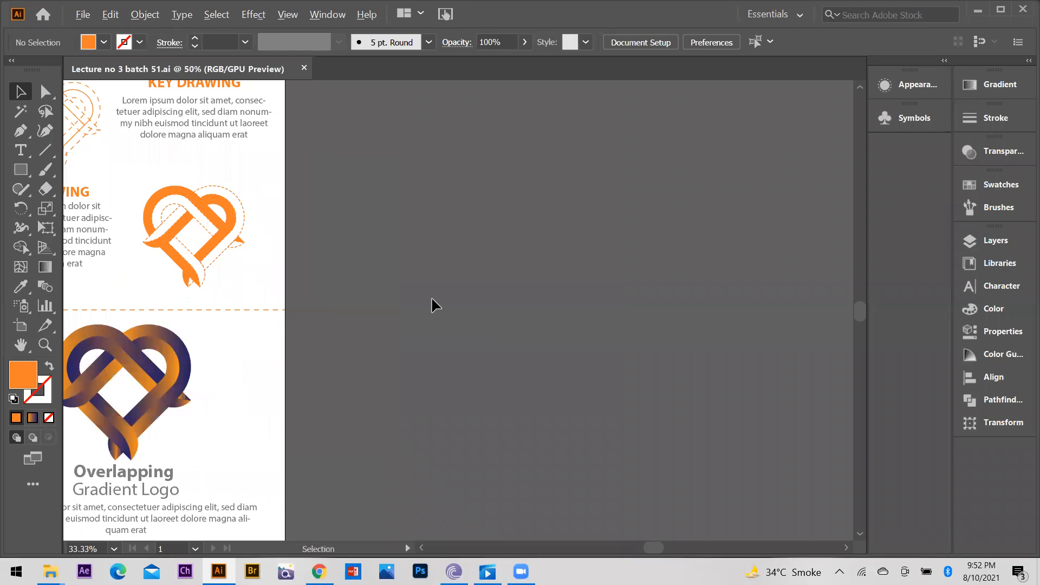
scroll(433, 299, "down", 1)
left_click_drag(21, 169, 70, 187)
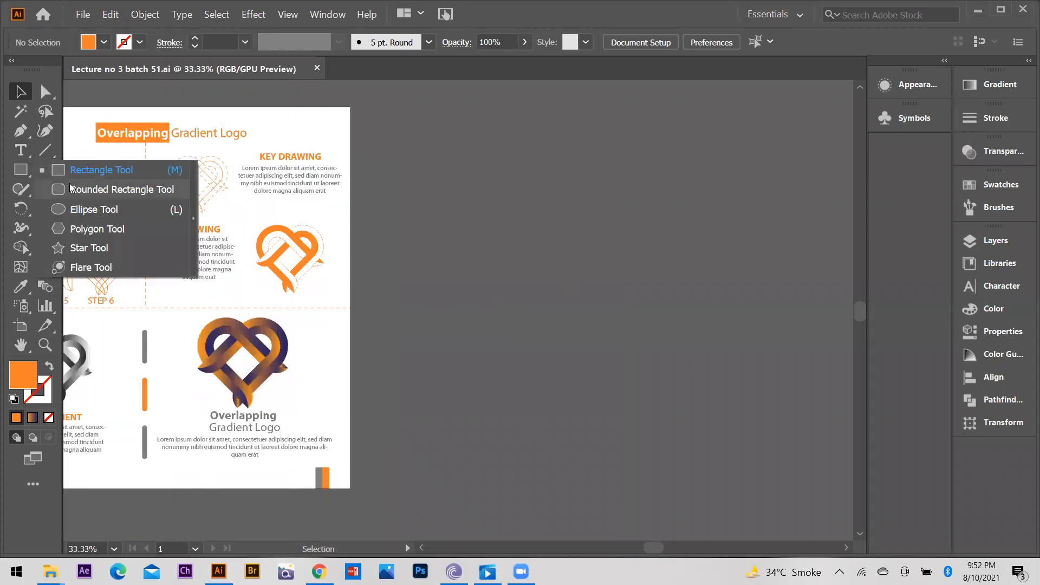
key("m")
left_click_drag(532, 241, 605, 307)
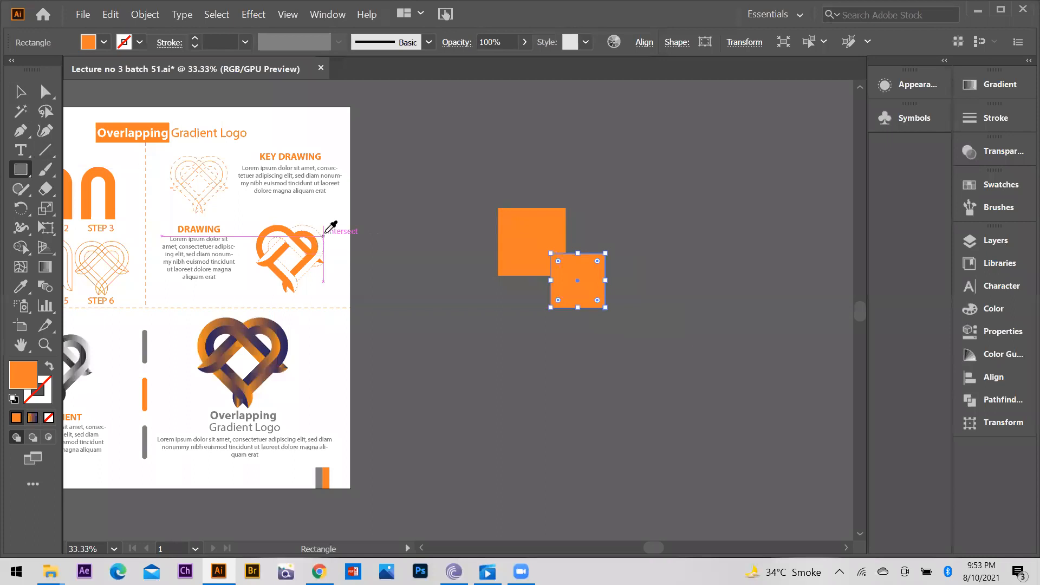
Step: Recolor the smaller front square with the white sampled from the artboard
key("i")
left_click(331, 207)
left_click(23, 87)
left_click(275, 262)
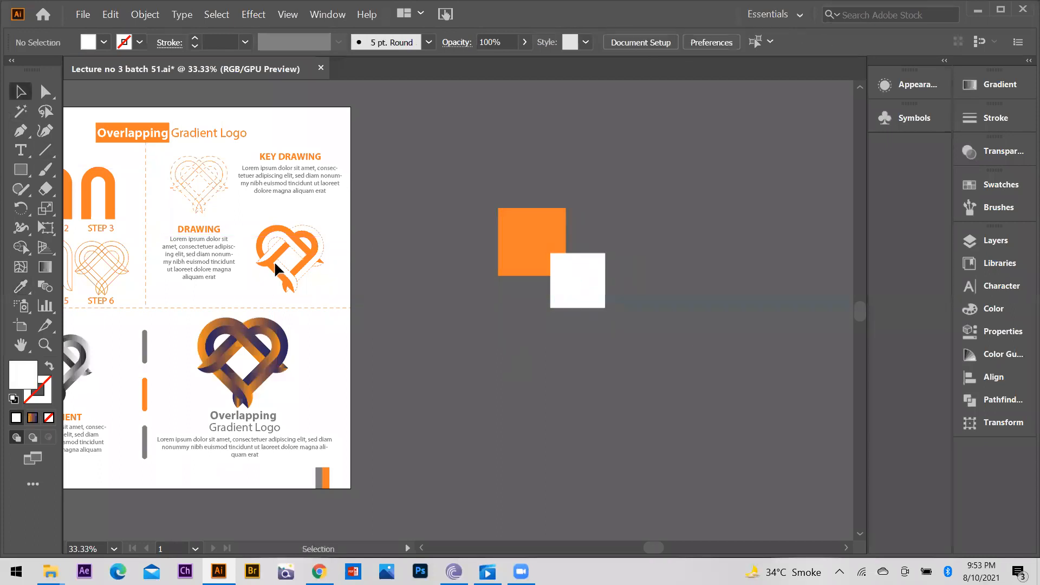
Step: Duplicate the orange and white square pair into an evenly spaced row of four, and copy the whole row below
scroll(274, 261, "down", 2)
scroll(432, 265, "up", 2)
left_click_drag(289, 197, 531, 300)
key("ctrl+d")
key("ctrl+d")
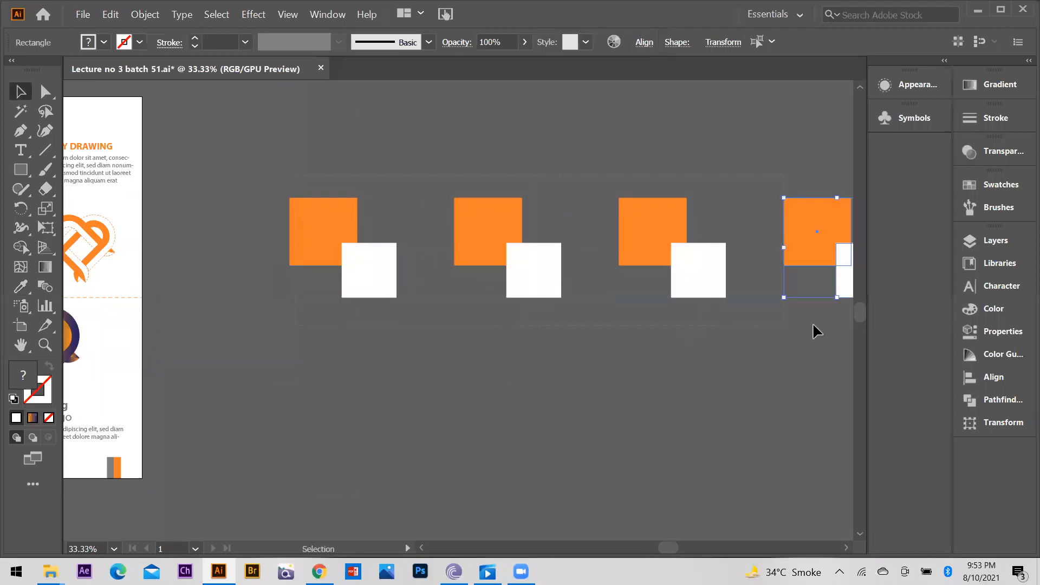
left_click_drag(856, 329, 856, 328)
left_click_drag(810, 239, 808, 388)
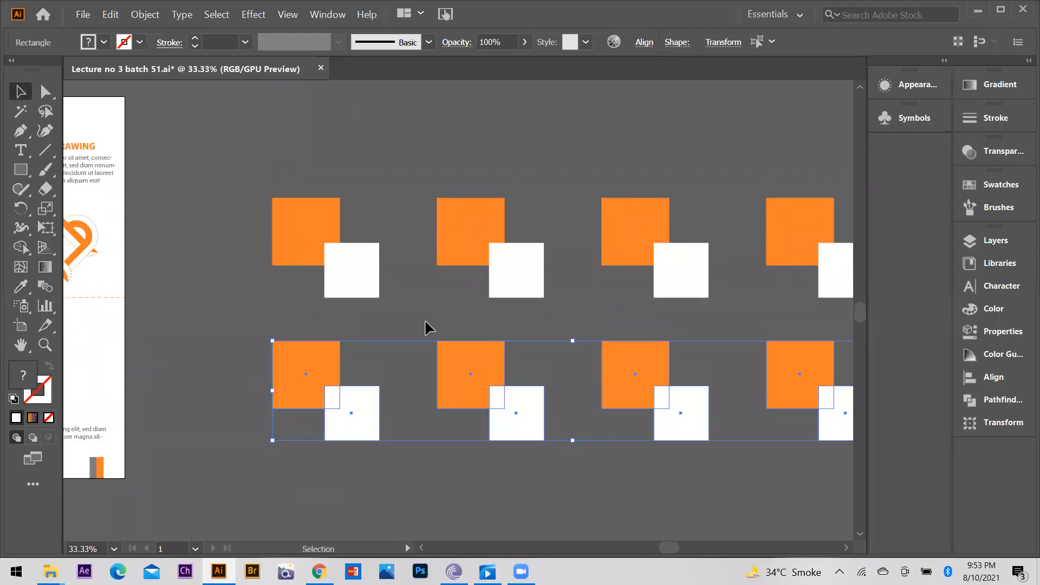
scroll(427, 325, "down", 2)
scroll(483, 324, "up", 1)
left_click(274, 167)
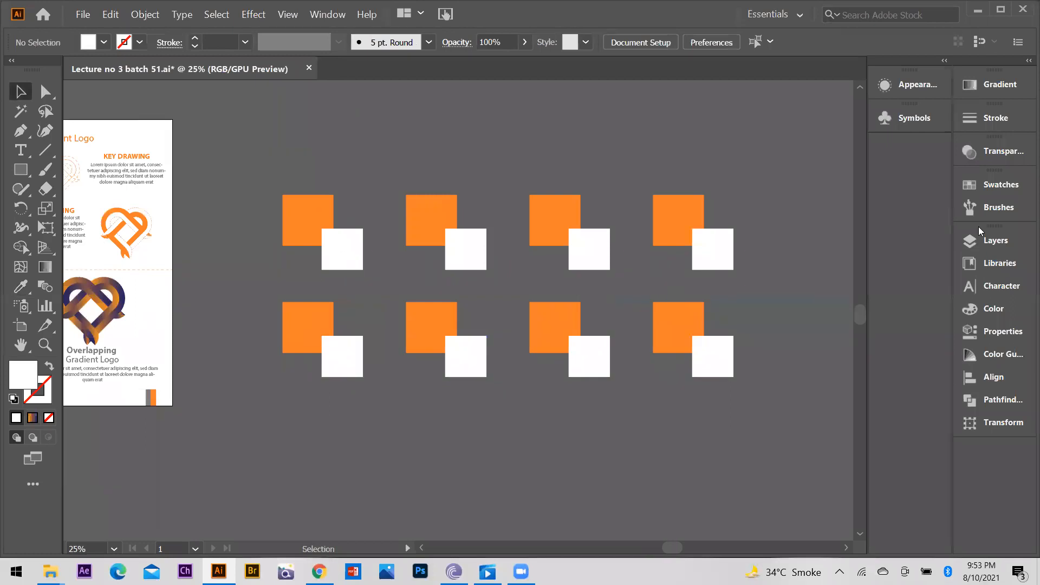
Step: Show the Pathfinder options as a floating panel above the square pairs and collapse the Transform settings
left_click(995, 399)
left_click_drag(887, 240, 461, 86)
scroll(439, 193, "up", 1)
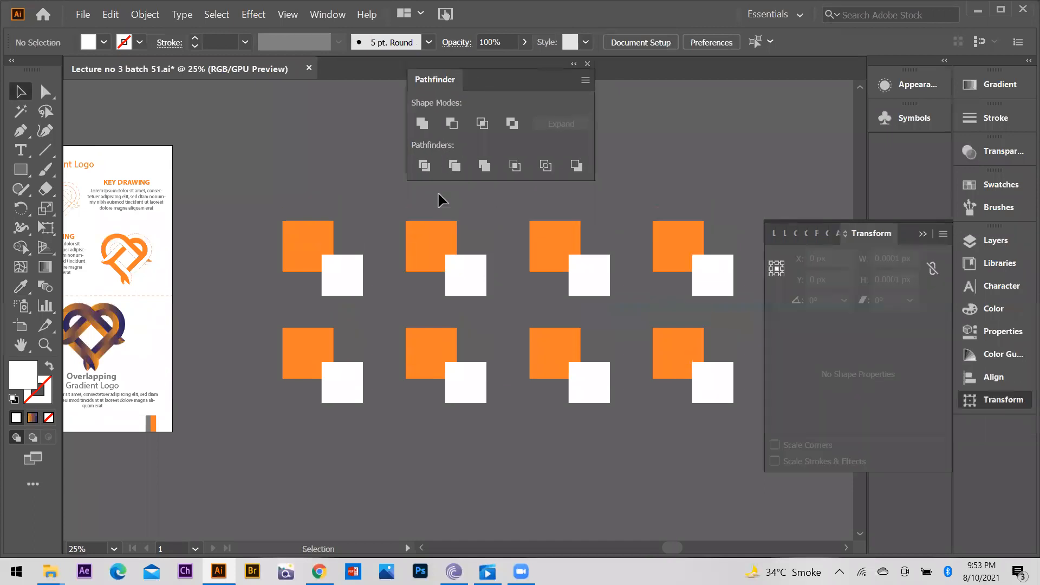
left_click(923, 235)
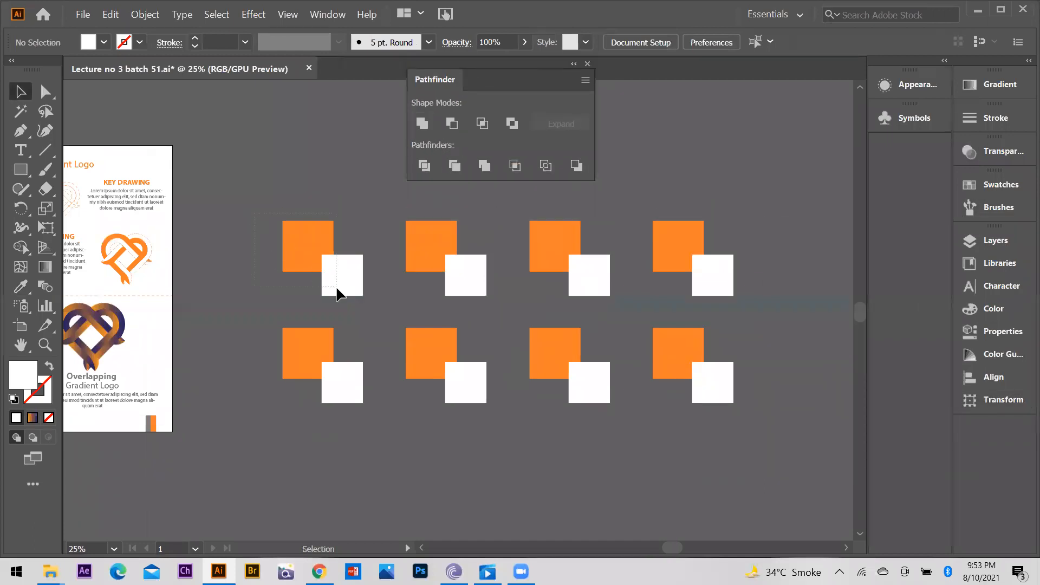
Step: Unite the first top-row pair of squares and apply Minus Front to the second pair
left_click_drag(337, 294, 337, 292)
left_click(422, 123)
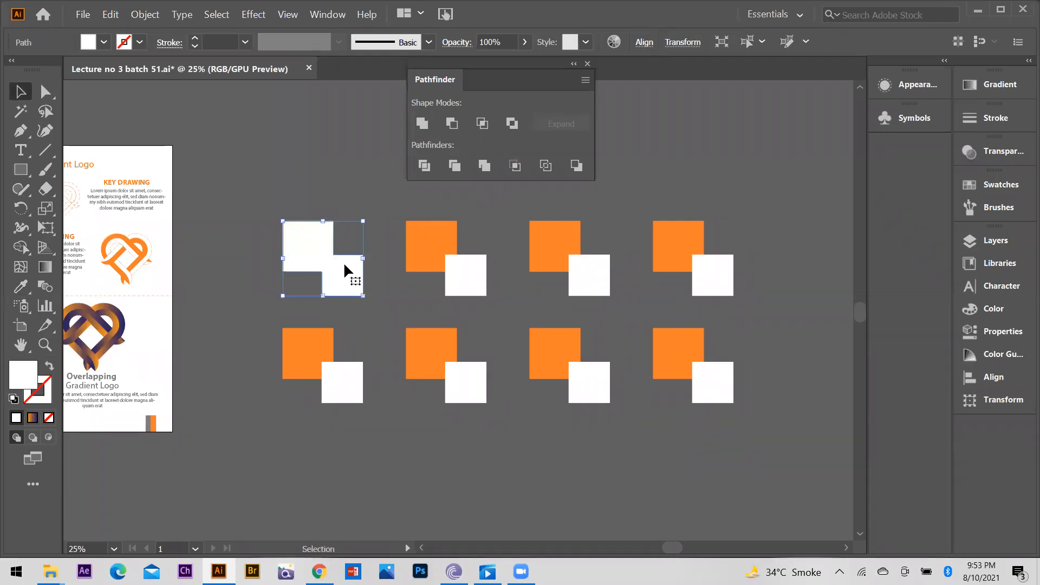
left_click_drag(403, 217, 477, 289)
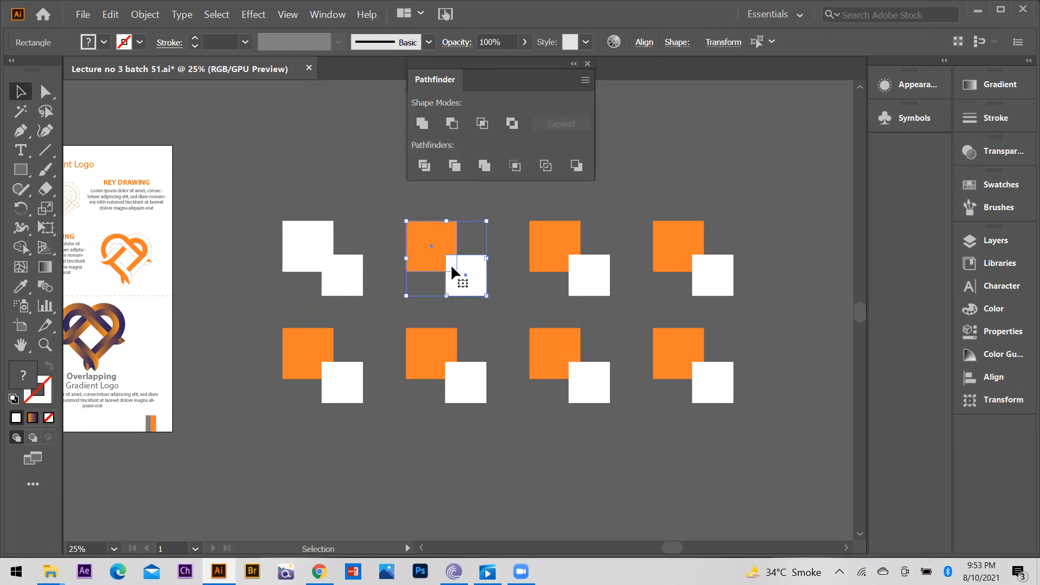
left_click(455, 125)
scroll(438, 237, "up", 2)
scroll(448, 285, "up", 1)
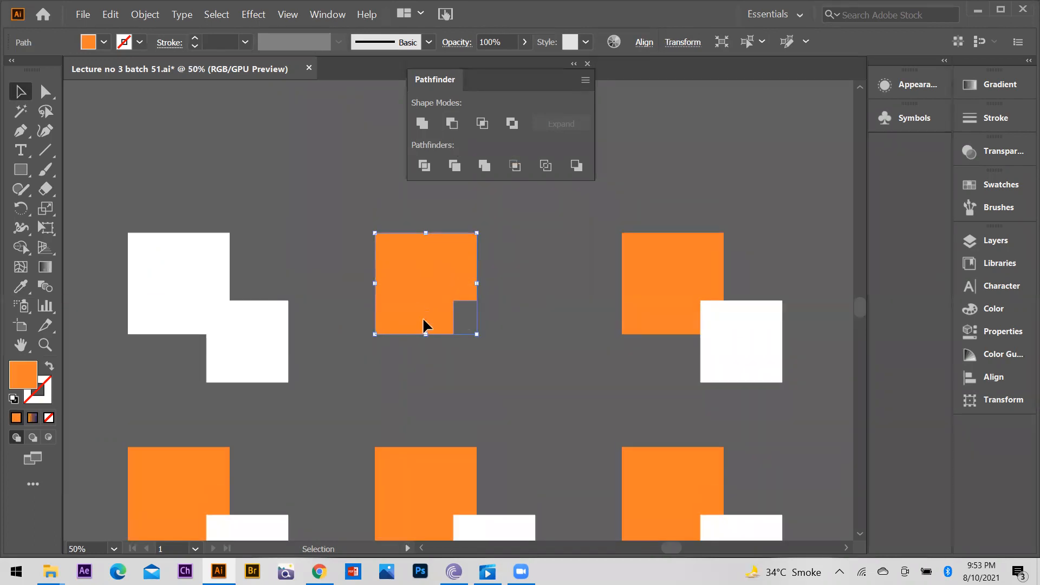
Step: Draw a small orange circle and subtract an overlapping copy of it from the notched orange shape's upper-left corner
left_click_drag(448, 285, 460, 312)
left_click_drag(37, 179, 84, 211)
left_click_drag(387, 267, 337, 180)
left_click(20, 93)
left_click(328, 232)
scroll(394, 299, "up", 1)
left_click(418, 394, "shift")
left_click(485, 284)
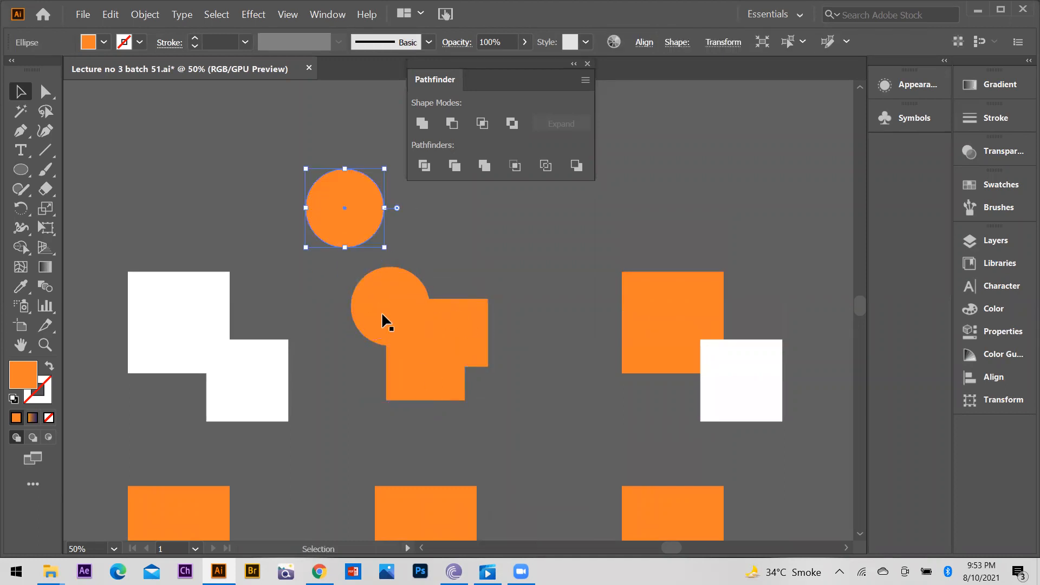
left_click(428, 353)
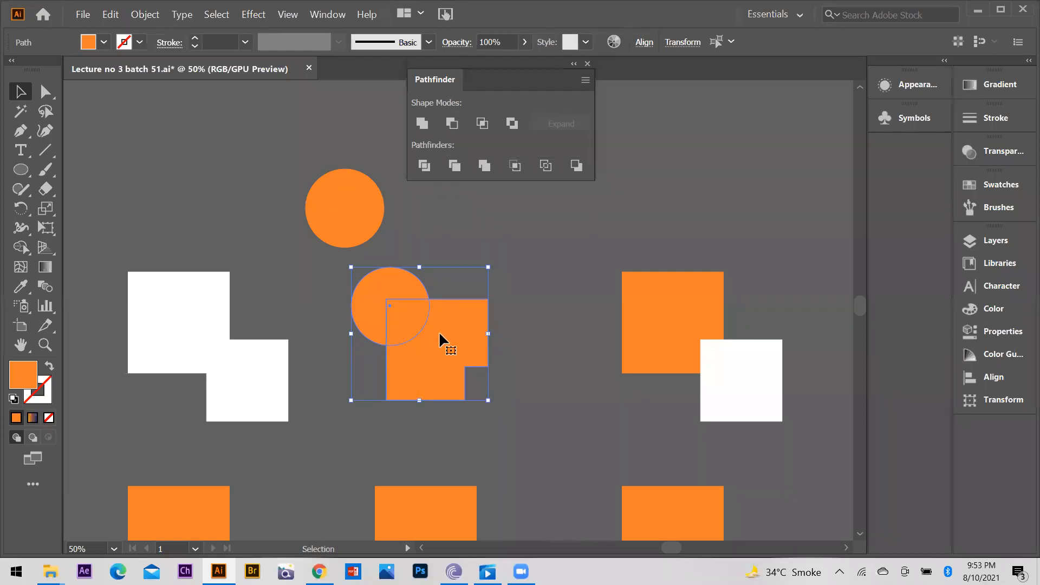
left_click(562, 359)
Step: Move the remaining circle into the curved cutout of the orange shape and recolor it with the united shape's white
left_click_drag(339, 207, 373, 294)
key("i")
left_click(220, 327)
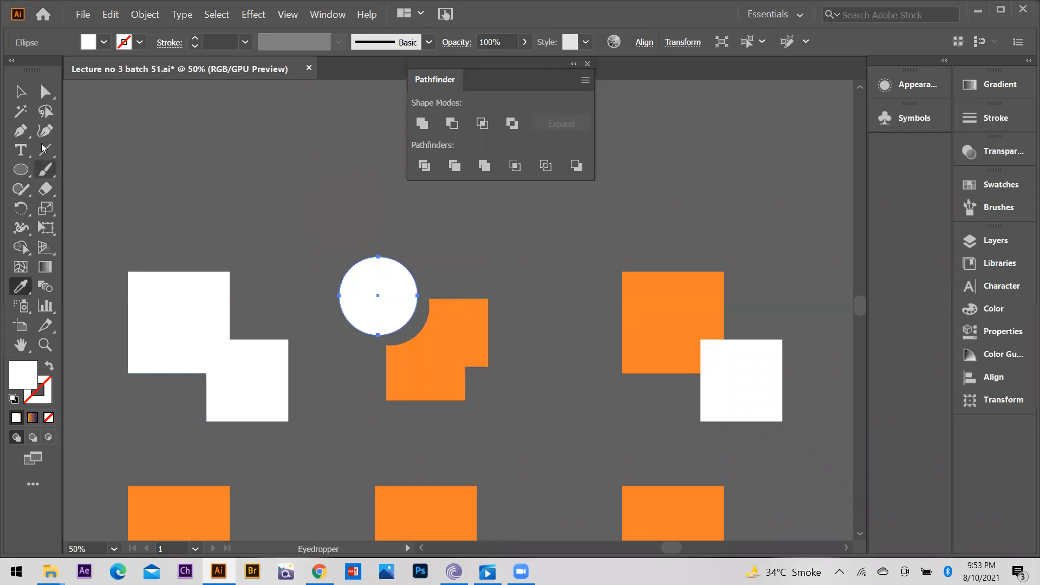
left_click(20, 94)
left_click(198, 169)
Step: Apply Intersect to the third top-row pair of squares and Exclude to the fourth pair
scroll(342, 316, "down", 2)
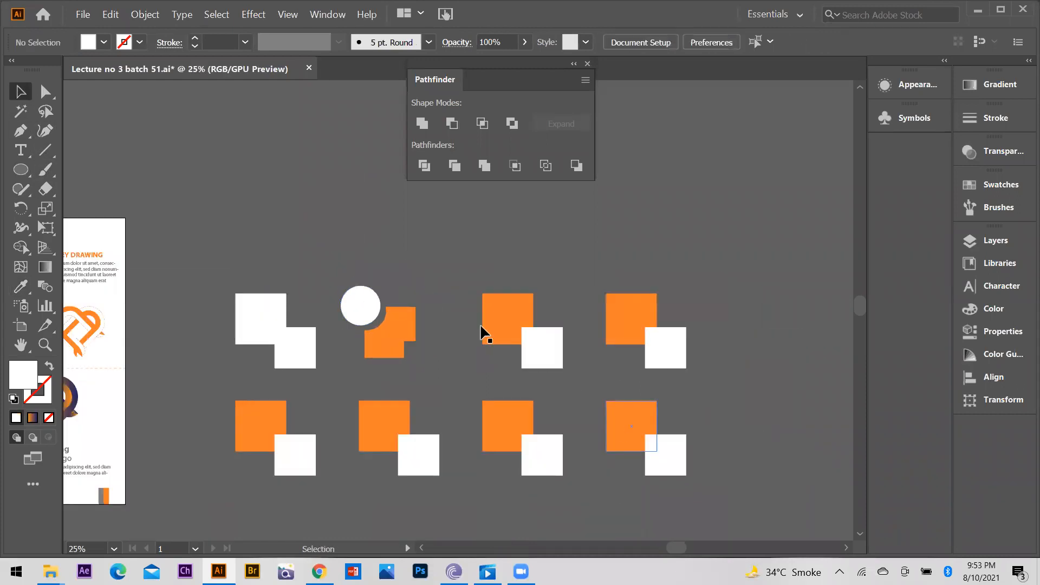
left_click_drag(583, 384, 513, 333)
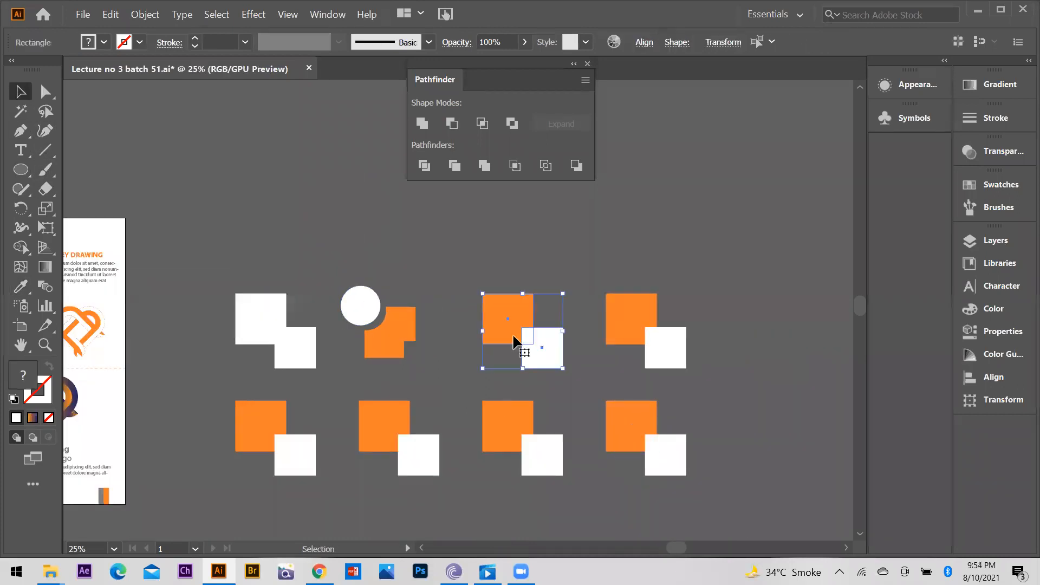
left_click(482, 124)
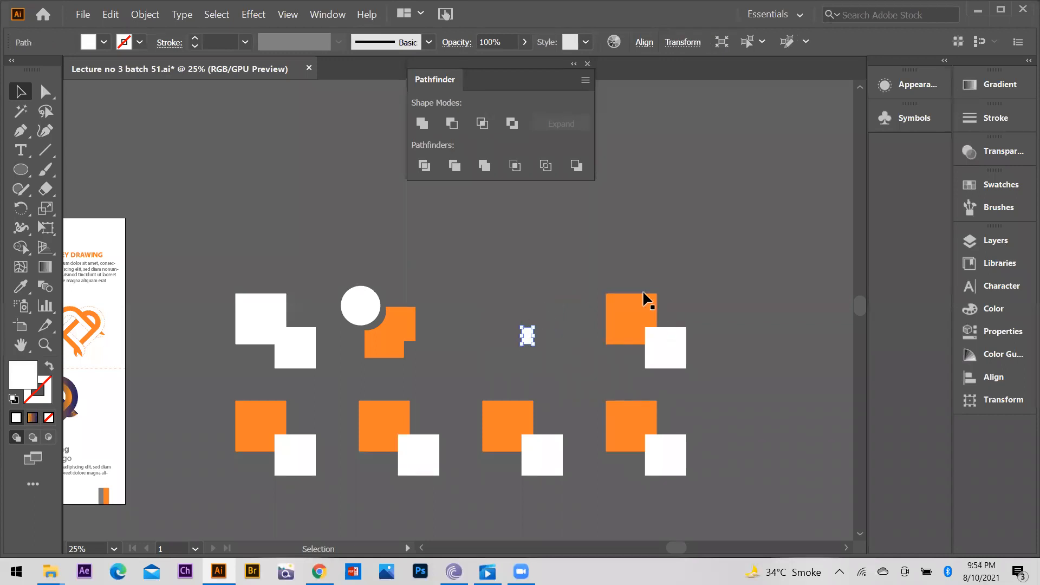
left_click_drag(602, 289, 688, 372)
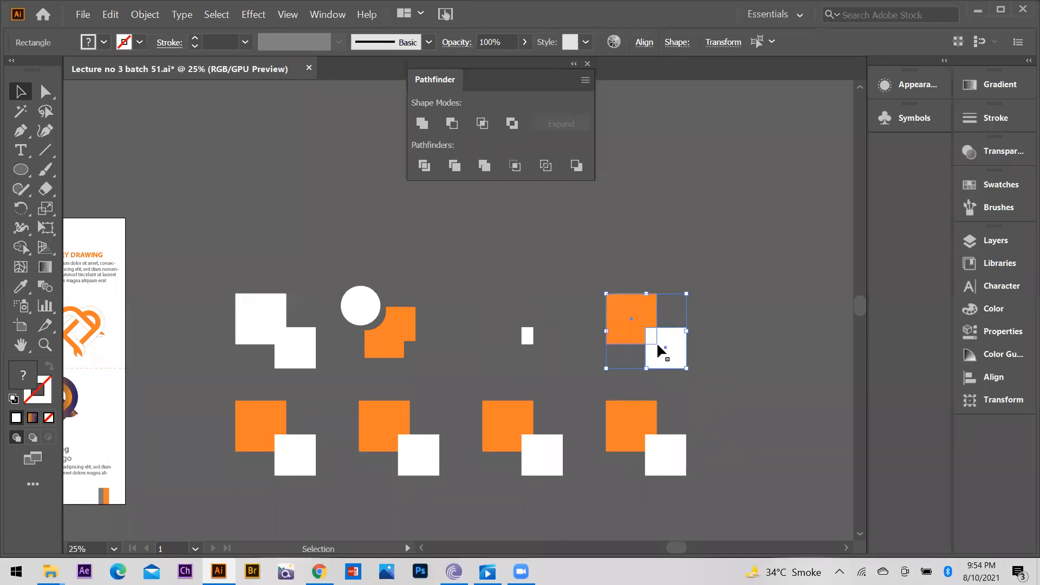
left_click(511, 123)
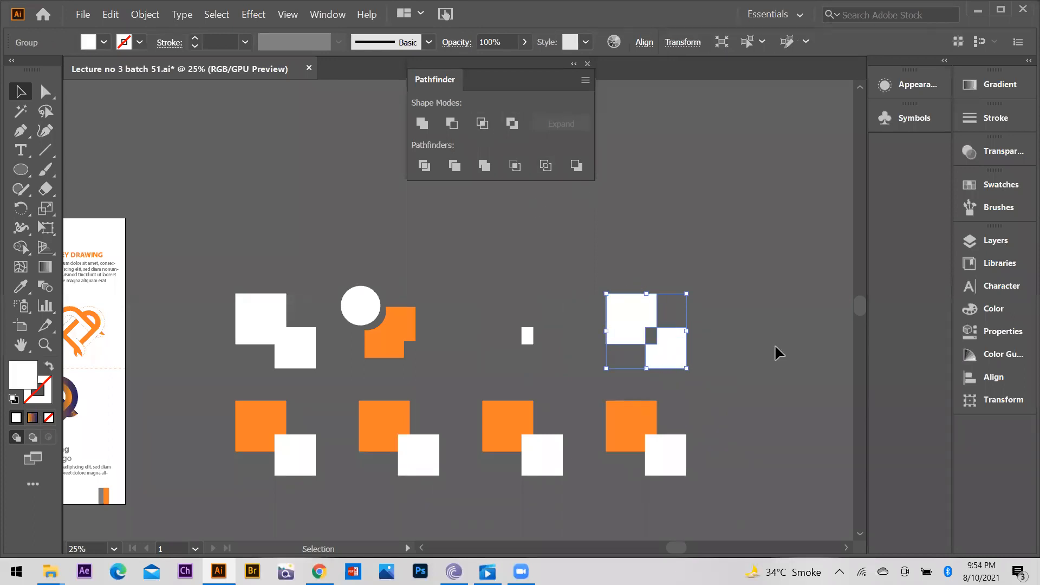
Step: Ungroup the excluded shape and arrange its two notched pieces diagonally around the small intersected rectangle
left_click_drag(644, 325, 593, 284)
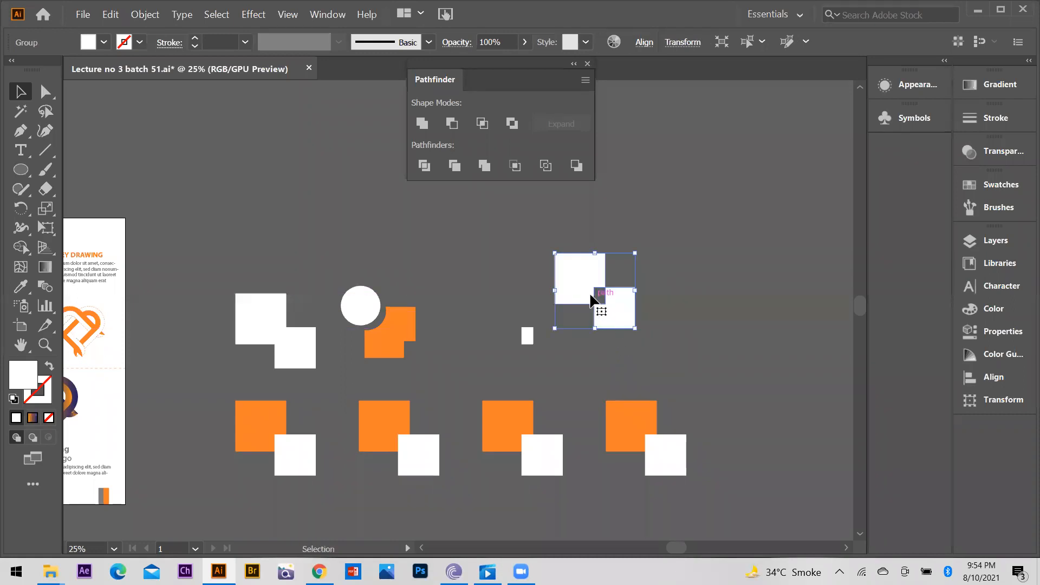
right_click(589, 294)
left_click(599, 392)
left_click_drag(588, 263, 510, 296)
left_click_drag(600, 316, 533, 360)
Step: Recolor the lower notched piece of the new mark with the orange of the bottom-row squares
key("u")
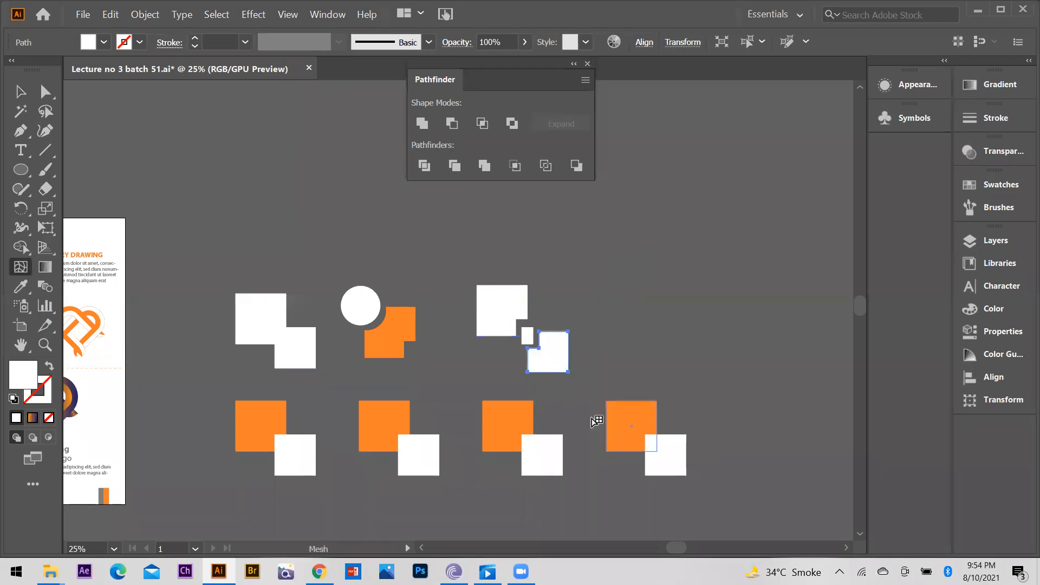
left_click(626, 424)
key("ctrl+z")
key("i")
left_click(618, 409)
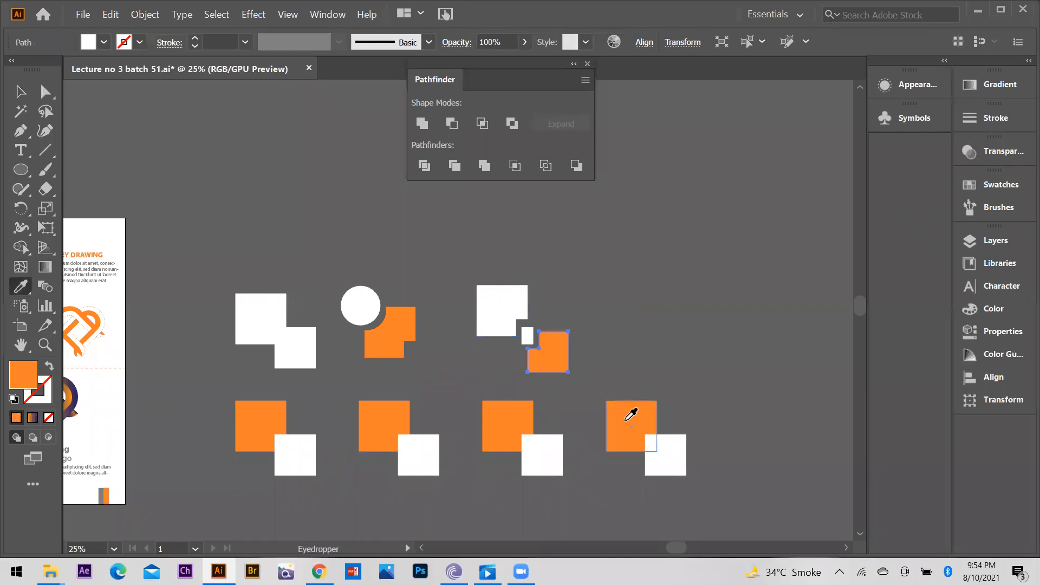
Step: Scale down the three-piece mark and place a copy of the "Overlapping Gradient Logo" text beside it
left_click(15, 96)
left_click_drag(483, 275, 511, 299)
left_click_drag(68, 451, 597, 300)
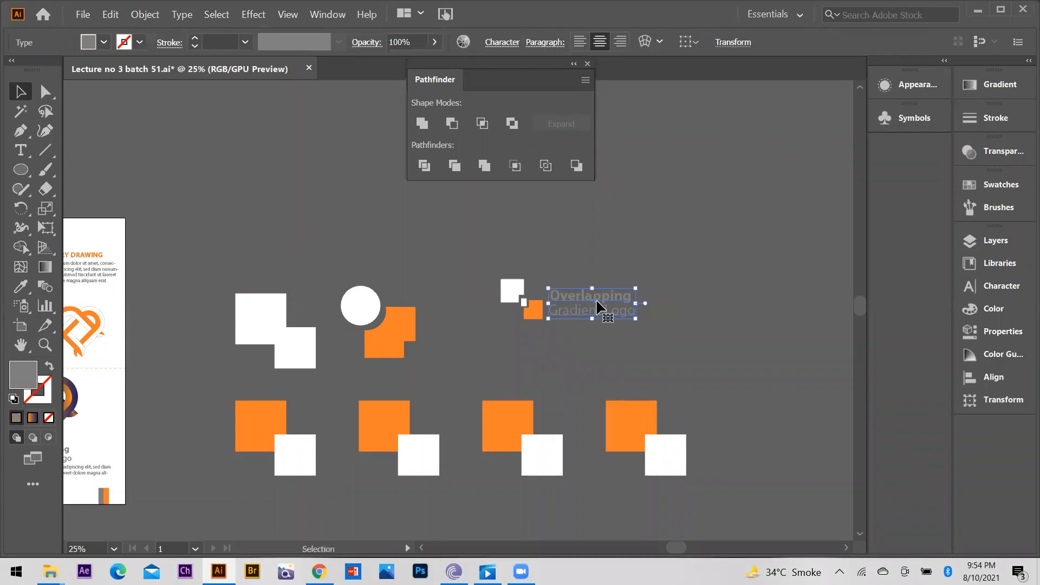
Step: Recolor the copied logo text with the white of the mark's upper square and deselect it
key("i")
left_click(507, 286)
left_click(21, 92)
left_click(726, 350)
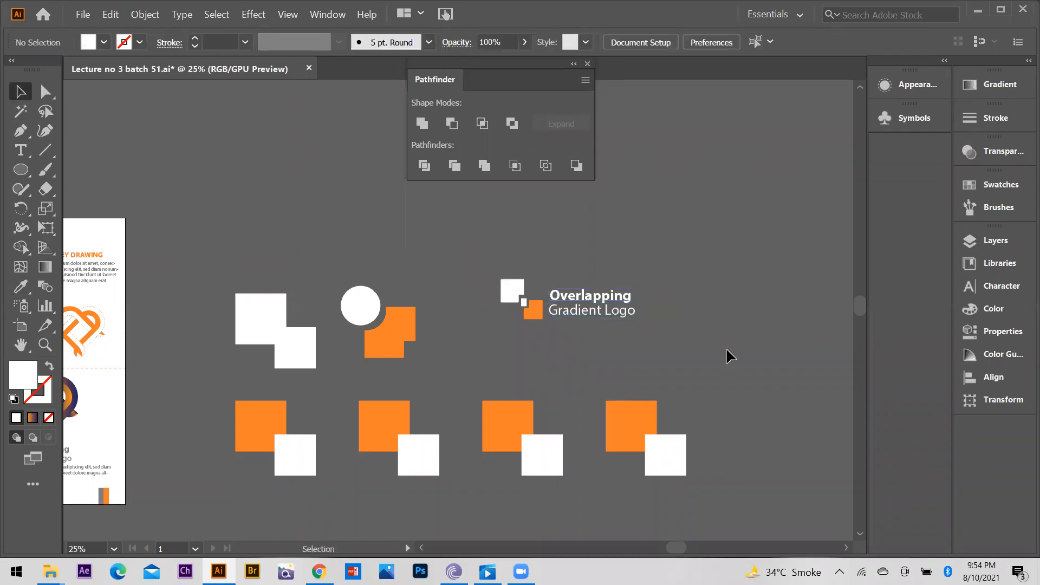
Step: Divide the first bottom-row pair of squares, ungroup the result and move the white and orange pieces apart
scroll(726, 349, "down", 1, "alt")
scroll(609, 299, "up", 1, "alt")
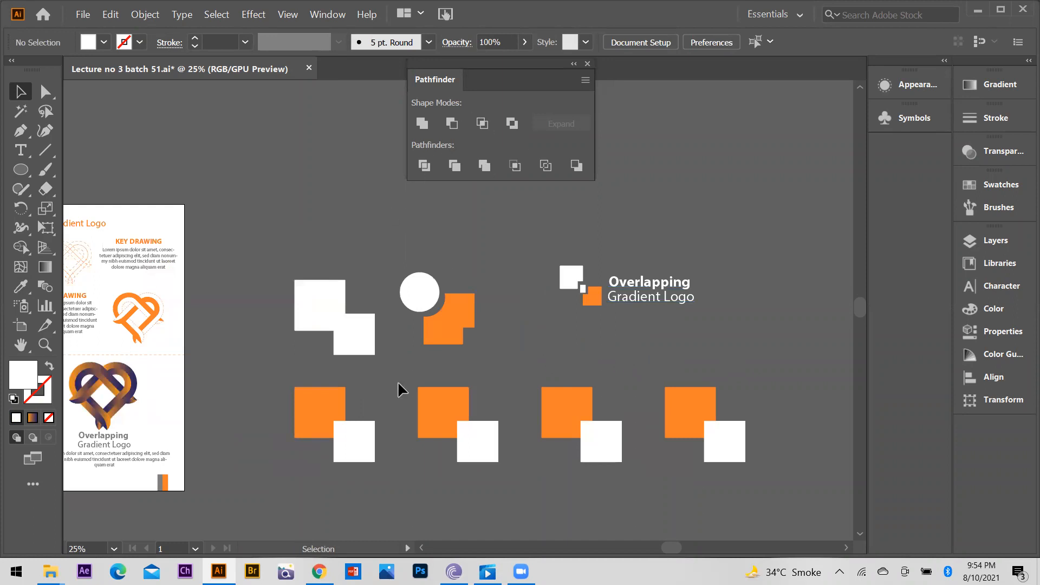
left_click_drag(282, 408, 352, 449)
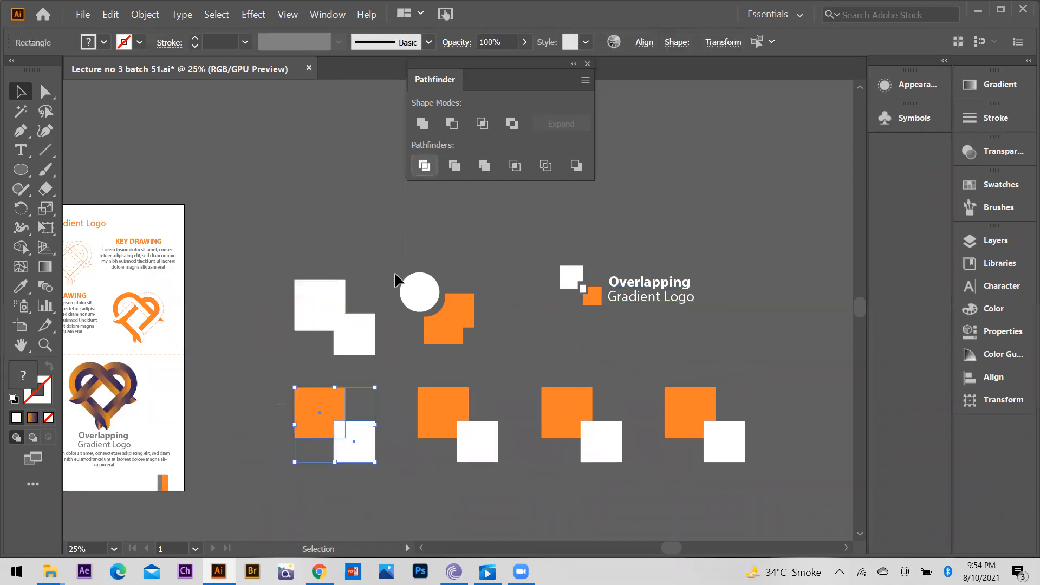
right_click(312, 428)
left_click(343, 321)
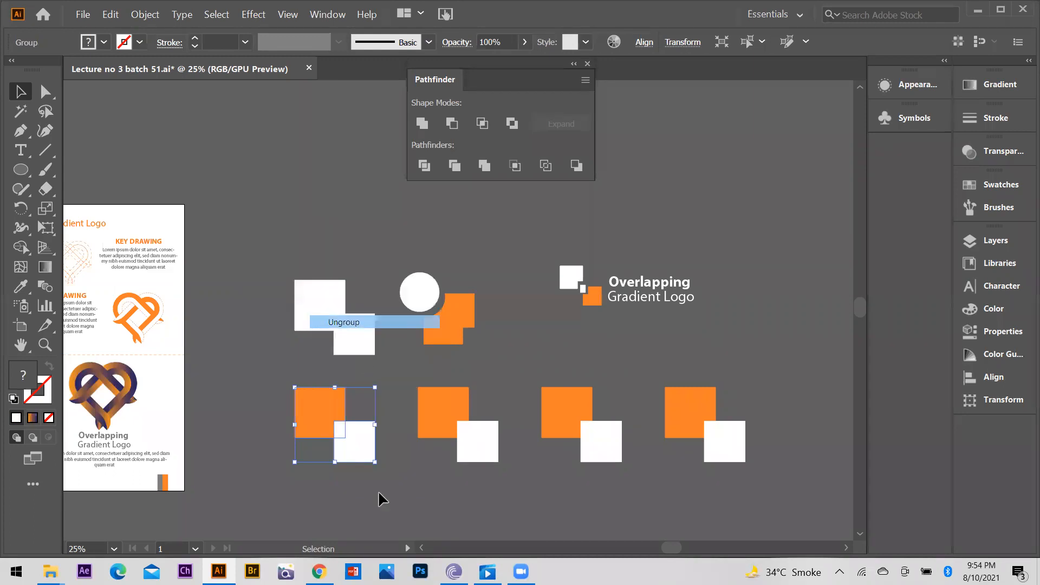
left_click(378, 489)
left_click_drag(357, 456, 366, 469)
left_click_drag(317, 411, 308, 407)
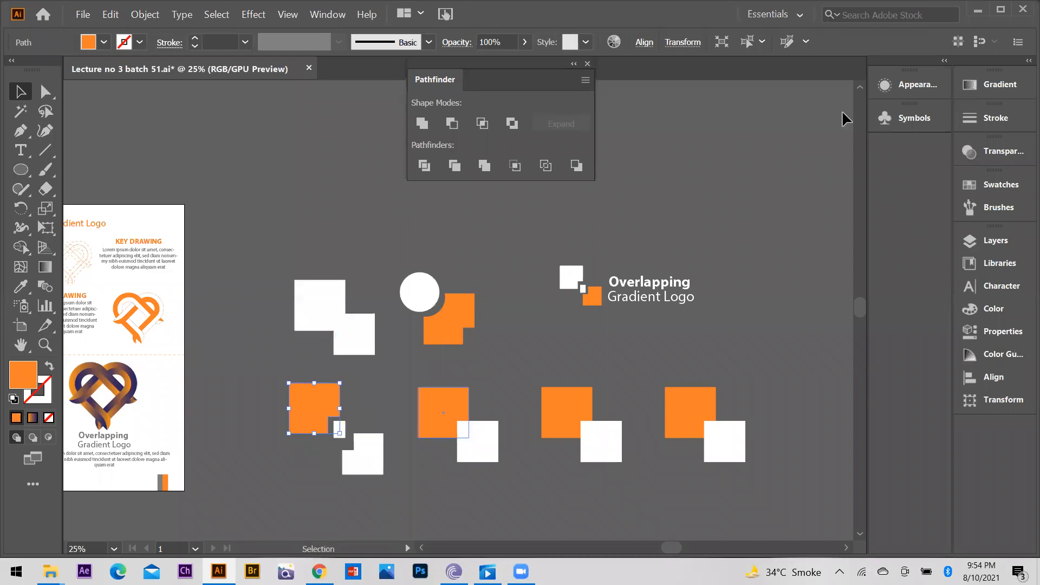
Step: Trim the second bottom-row pair of squares, ungroup it and move the white square away from the orange piece
left_click(461, 421)
left_click(452, 165)
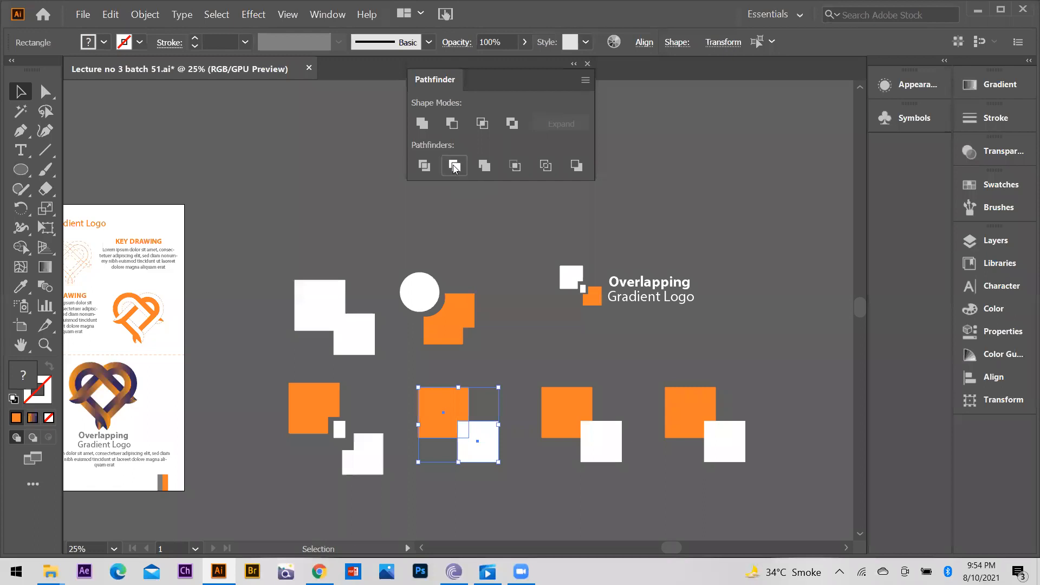
right_click(461, 422)
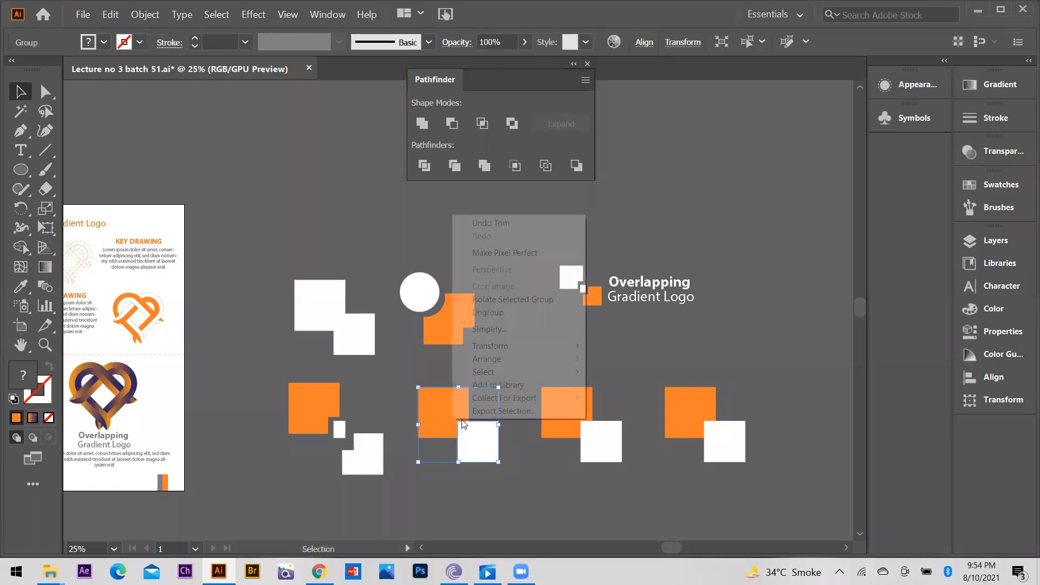
left_click(488, 313)
left_click(520, 466)
left_click_drag(483, 444, 495, 465)
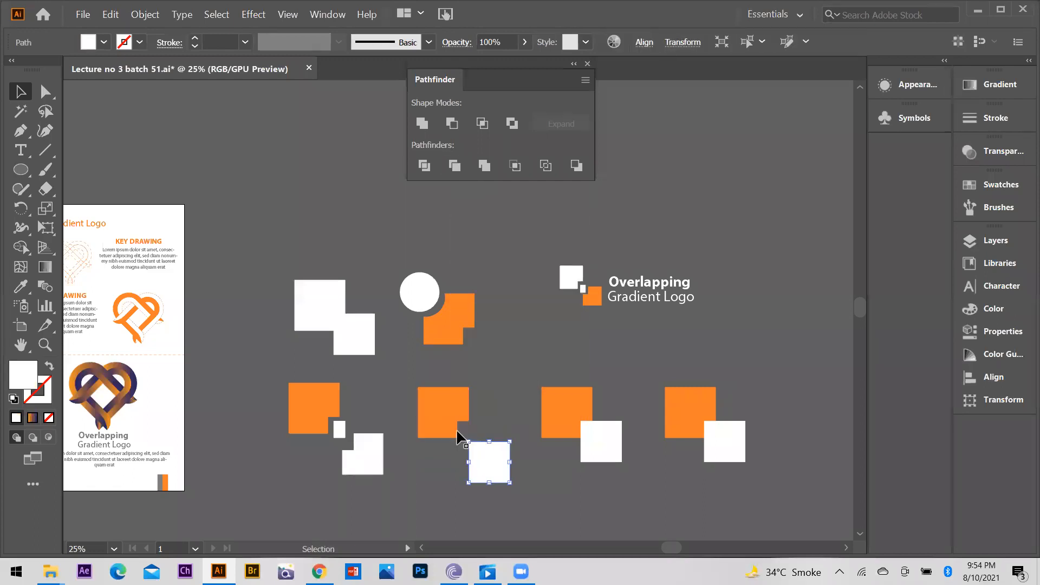
Step: Delete all the Pathfinder demonstration shapes and the copied logo text beside the artboard
scroll(557, 371, "down", 2)
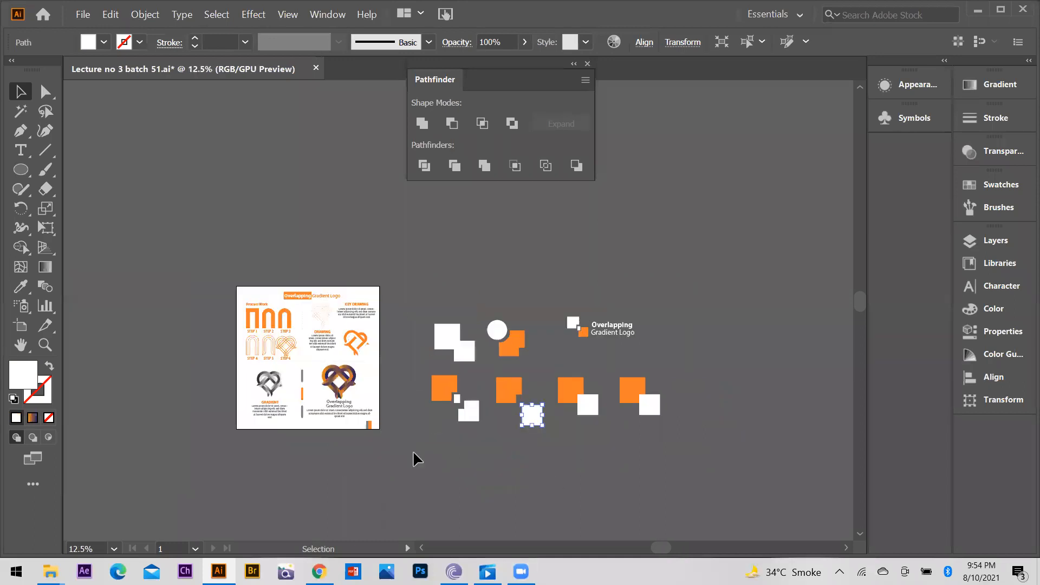
key("ctrl+a")
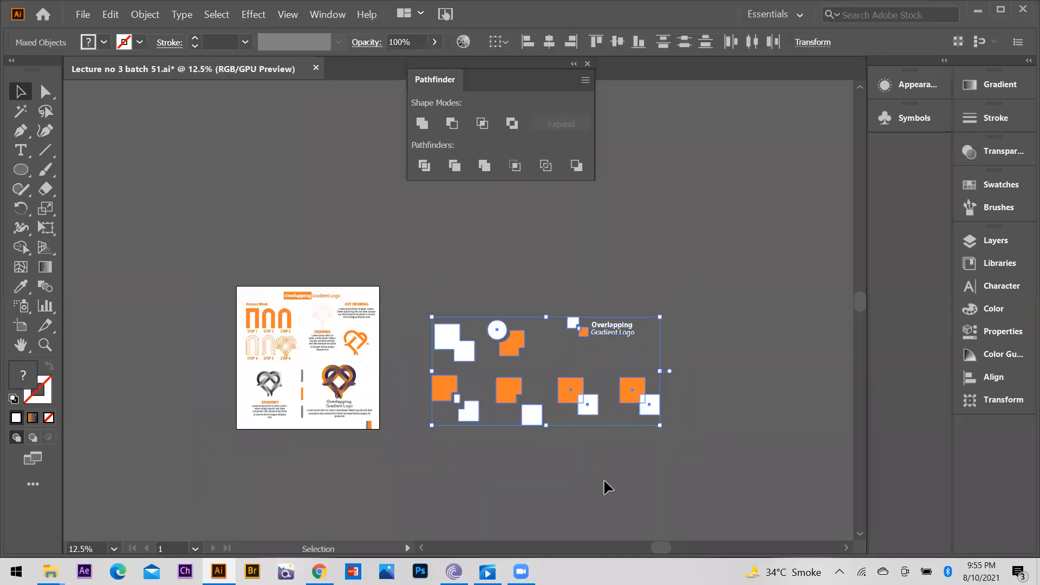
key("Delete")
scroll(294, 407, "up", 2)
scroll(514, 418, "down", 1)
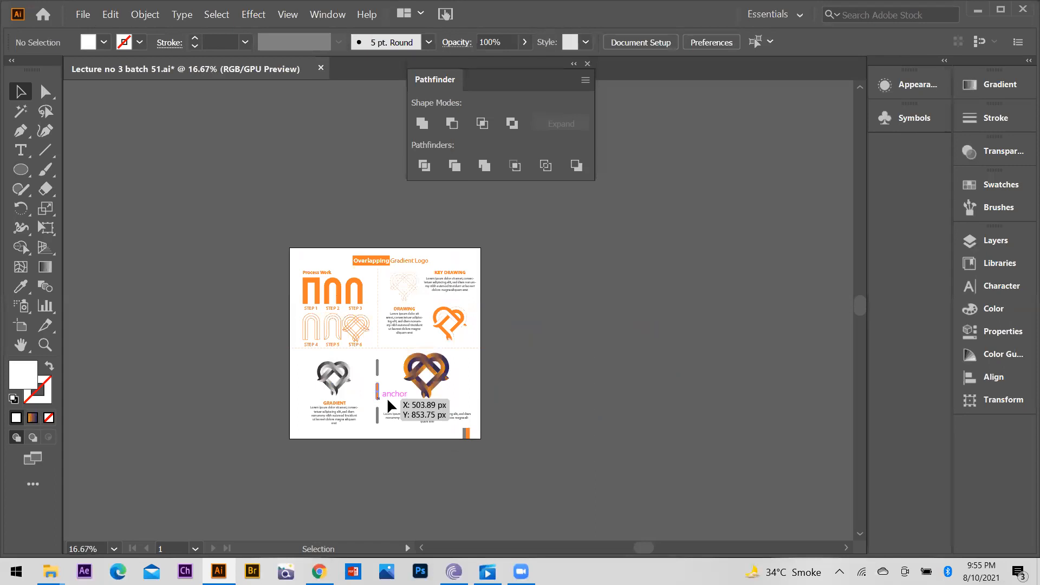
scroll(389, 405, "up", 2)
scroll(540, 421, "down", 1)
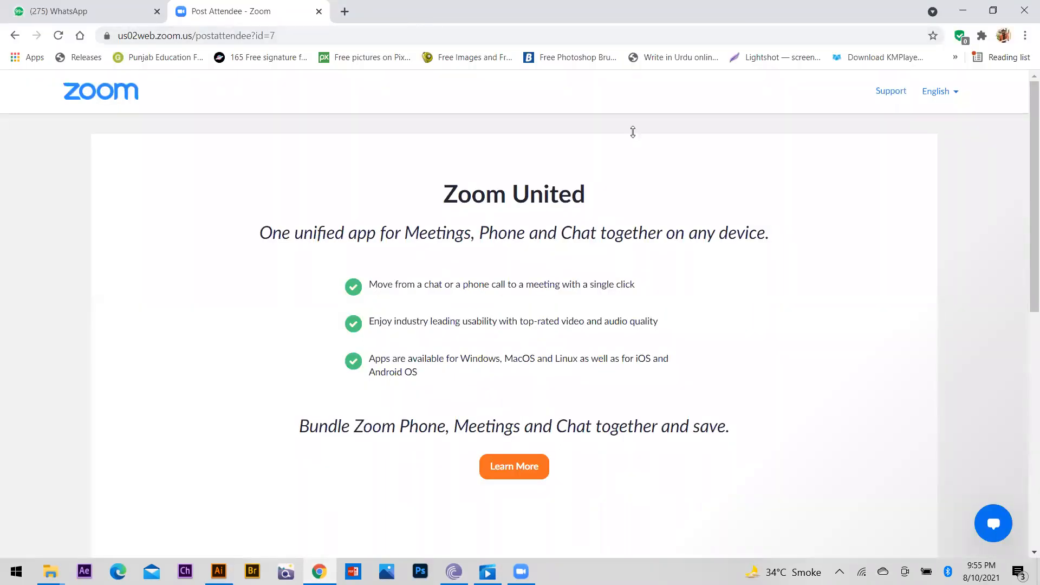
Step: Open Instagram in a new browser tab and close the story viewer to reach the home feed
left_click(345, 12)
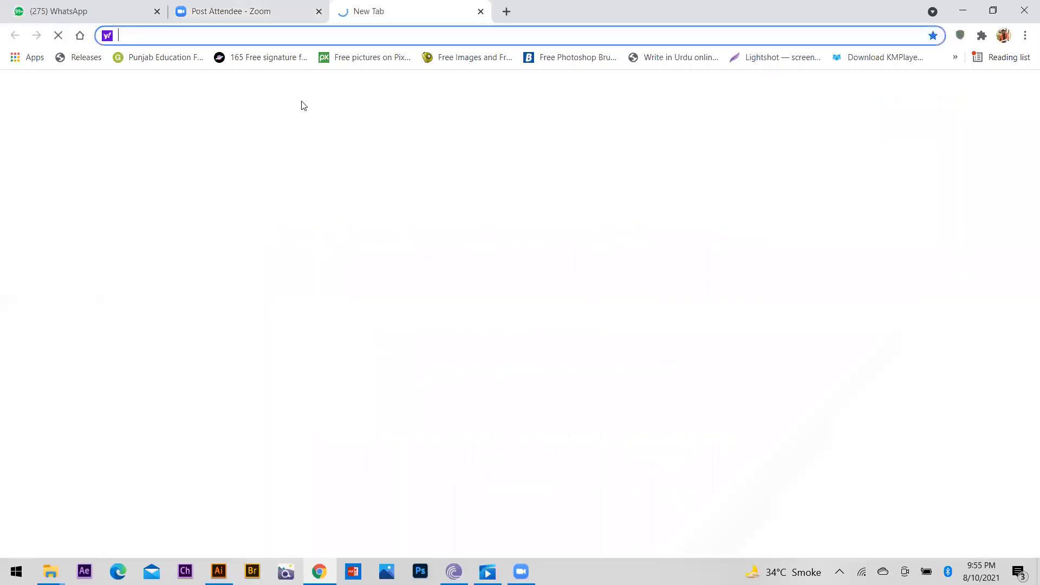
left_click(159, 28)
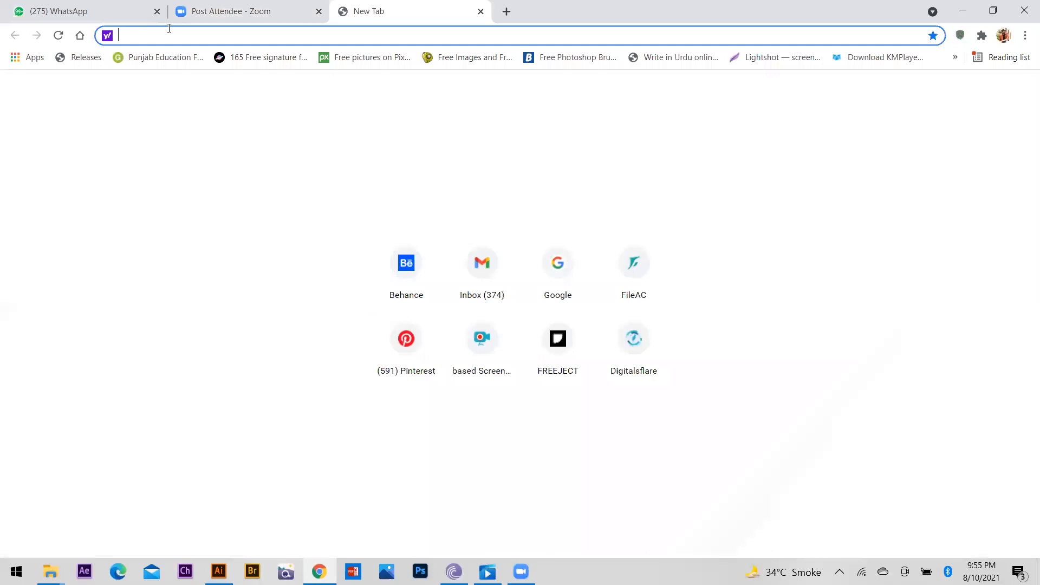
type("ins")
key("Return")
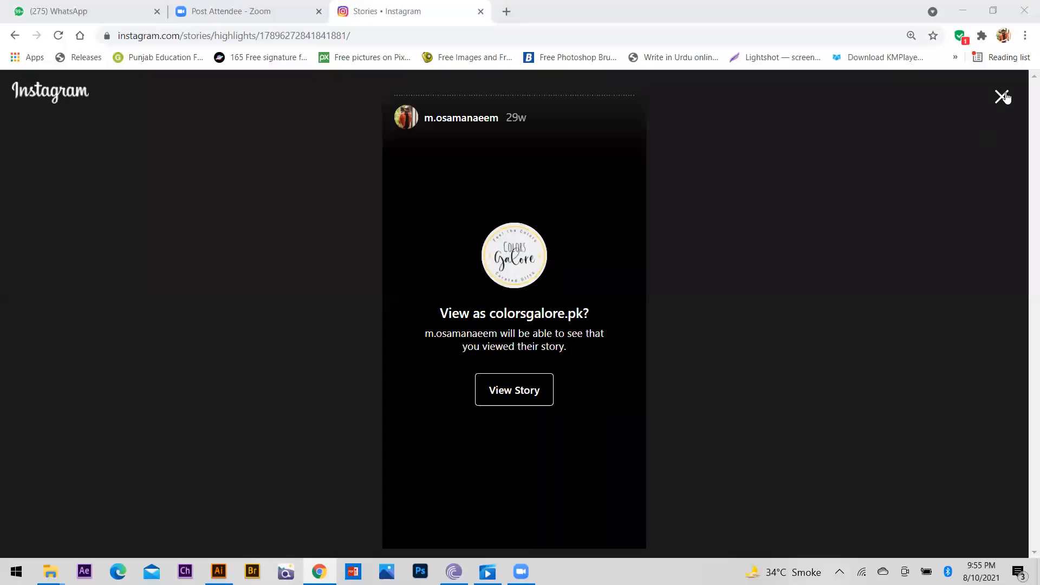
left_click(1008, 97)
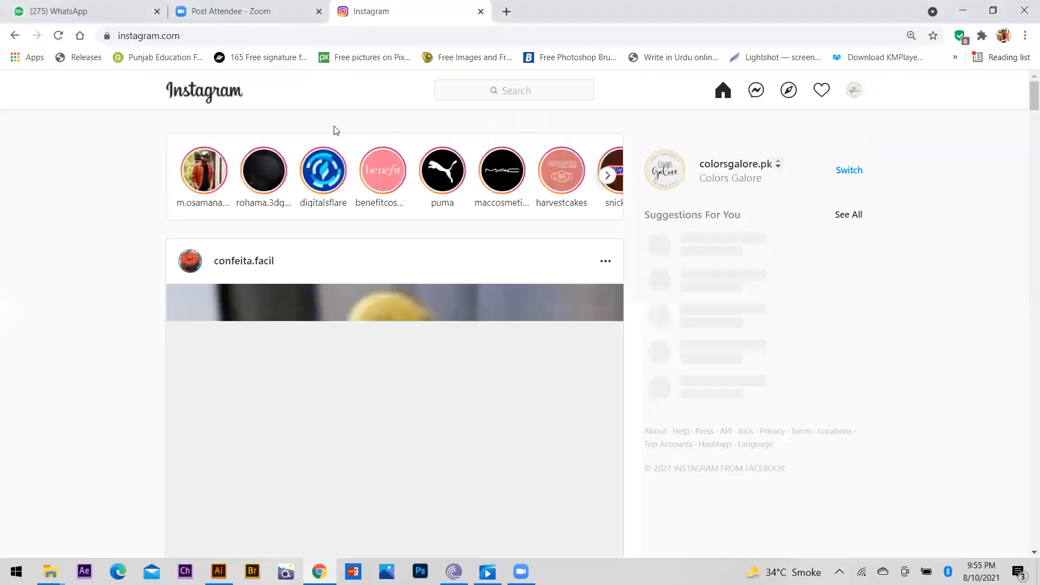
Step: Search Instagram for the designer's account, view the profile and return to Illustrator
left_click(469, 91)
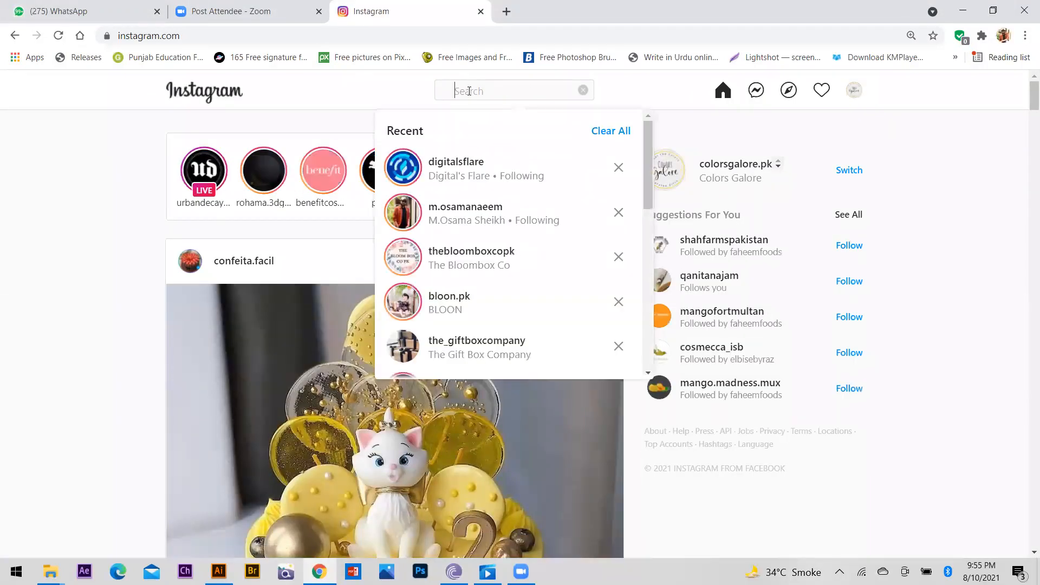
type("m.")
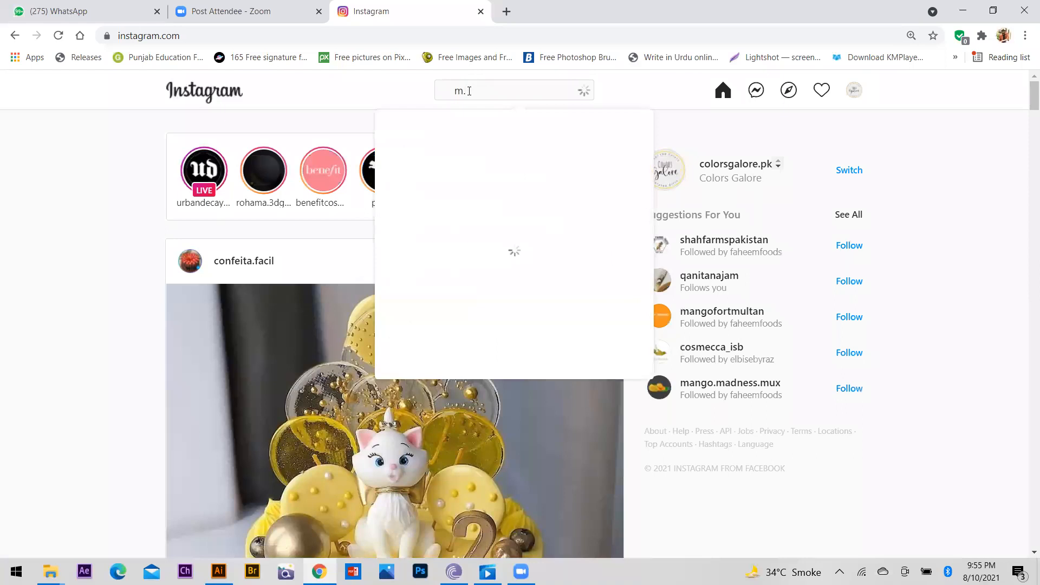
type("osamanaeem")
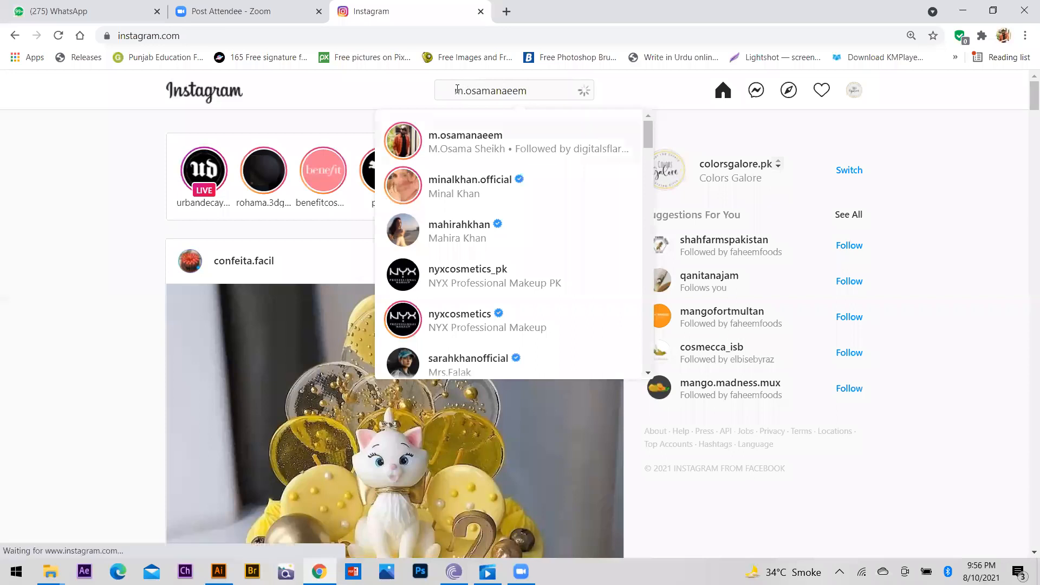
left_click(479, 143)
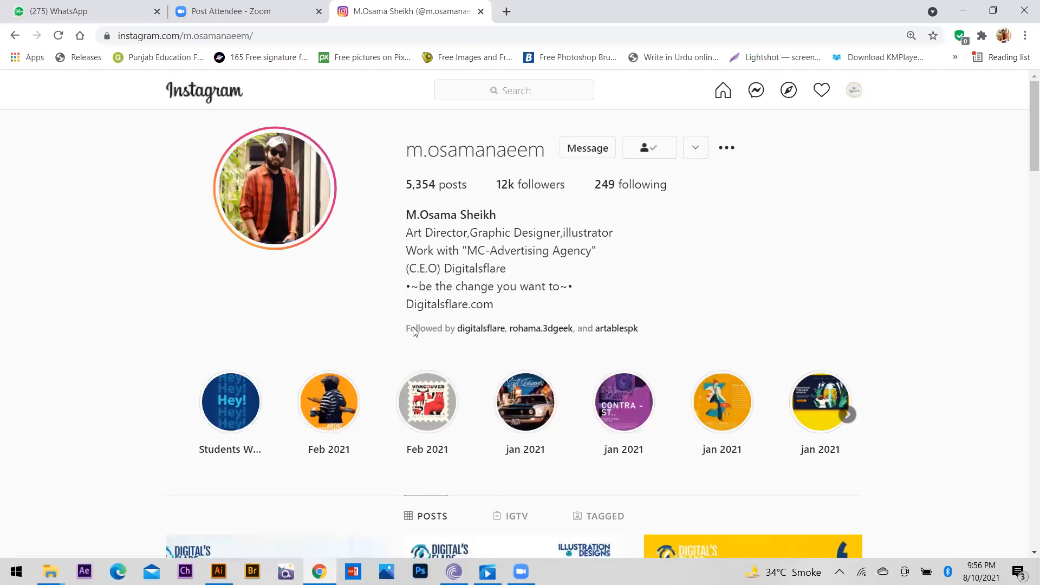
left_click(964, 11)
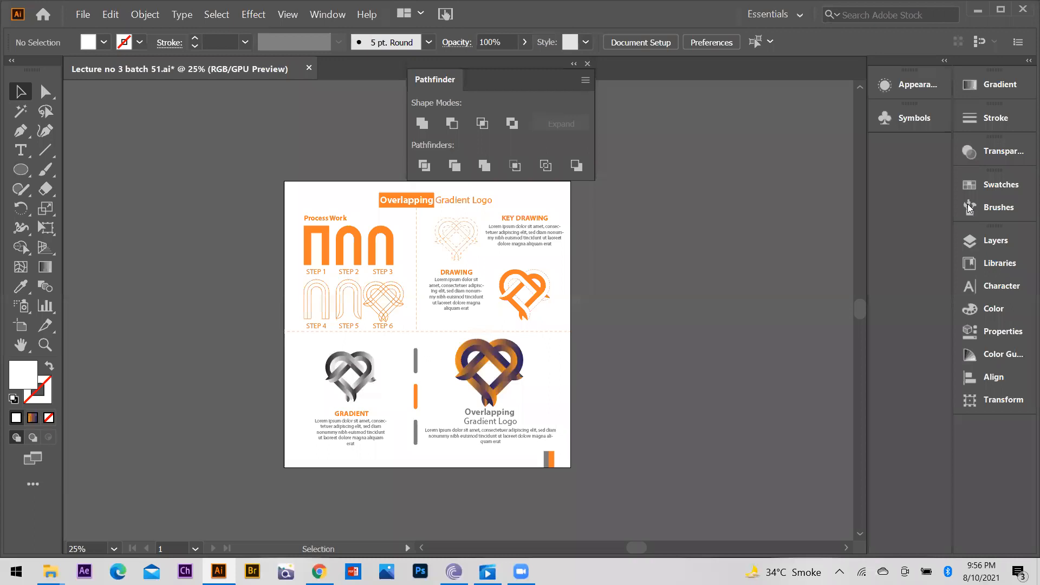
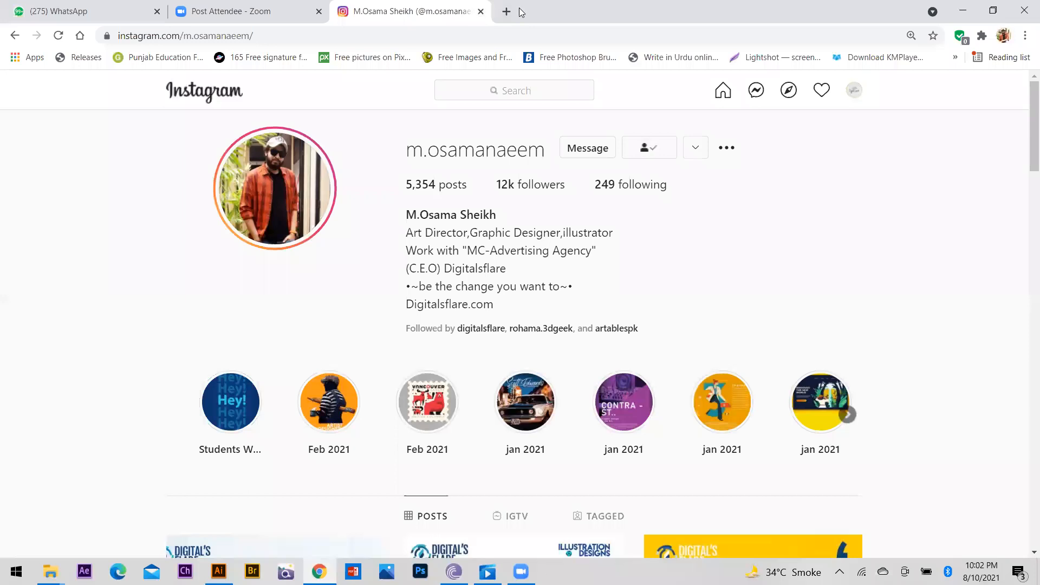
Step: Open Pinterest in a new browser tab and search it for "logo design"
left_click(505, 11)
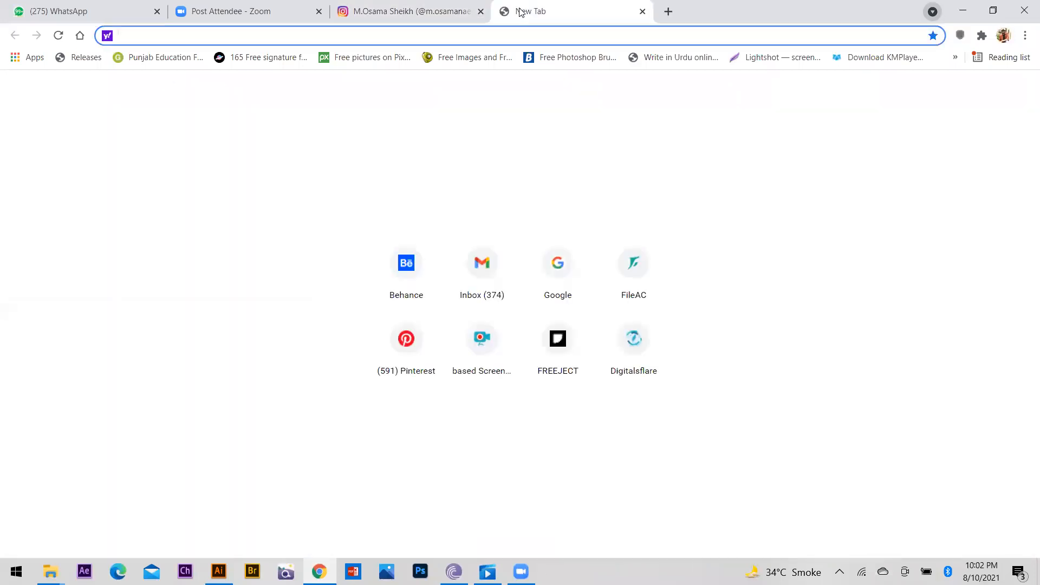
left_click(397, 353)
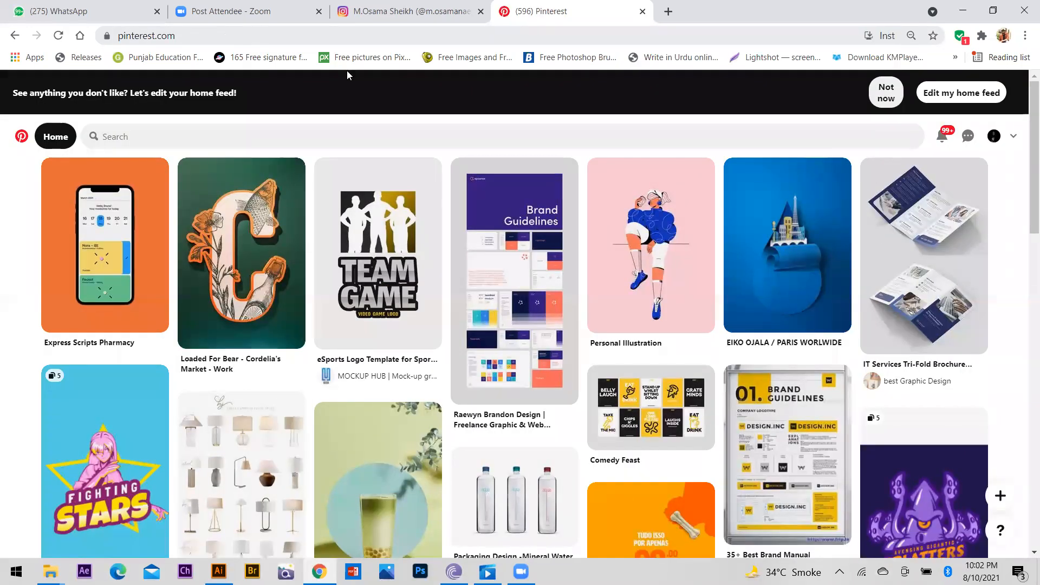
scroll(352, 173, "down", 1)
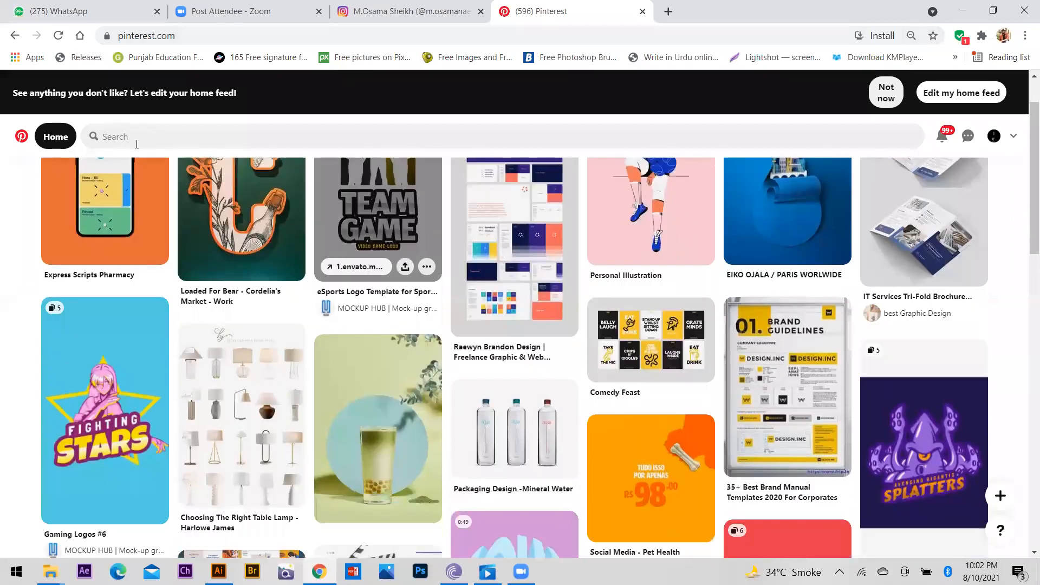
left_click(121, 138)
type("lo")
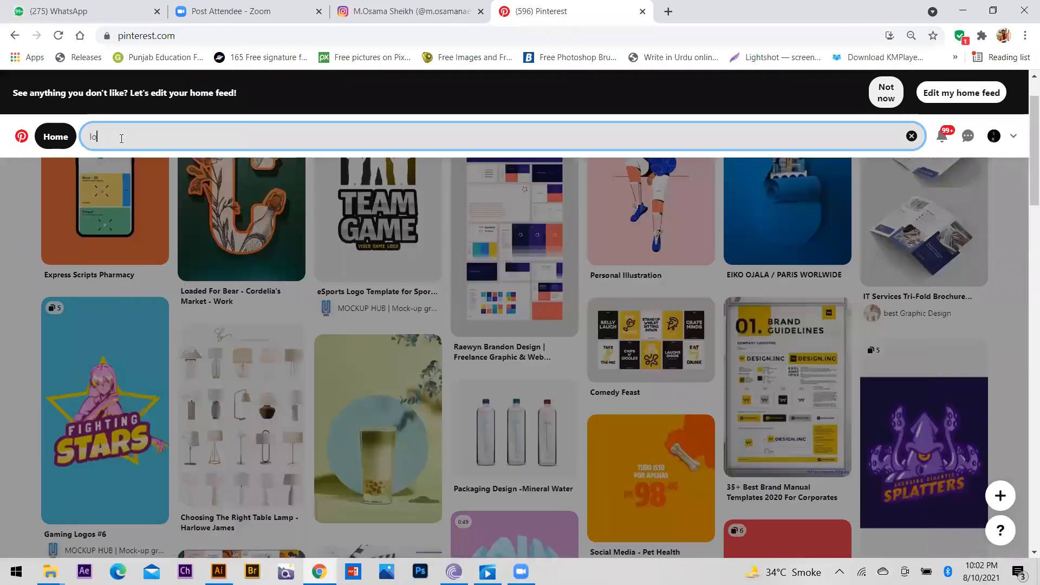
type("gon desi")
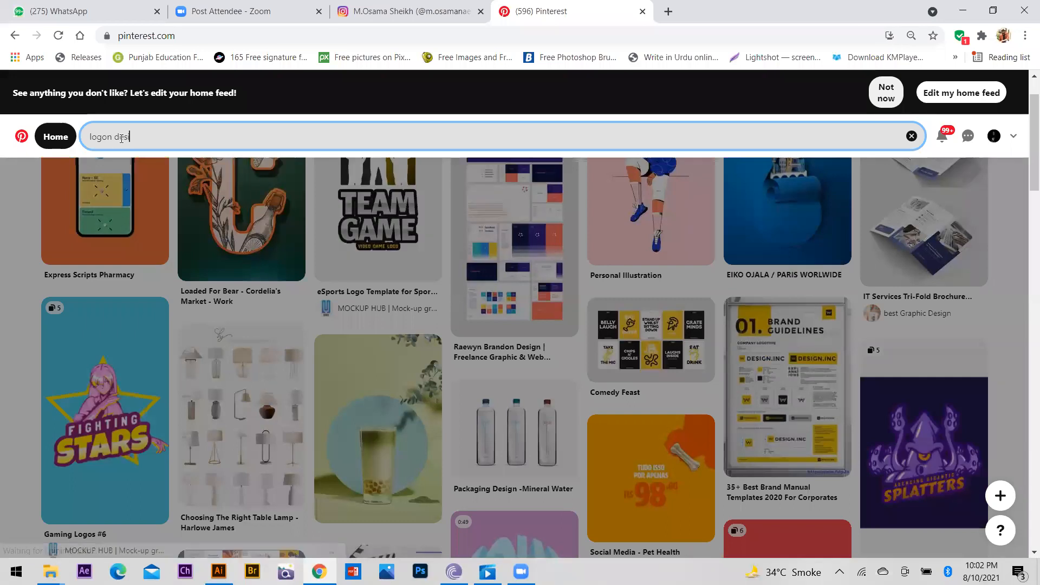
type("gn")
key("Return")
left_click(119, 141)
key("BackSpace")
key("Return")
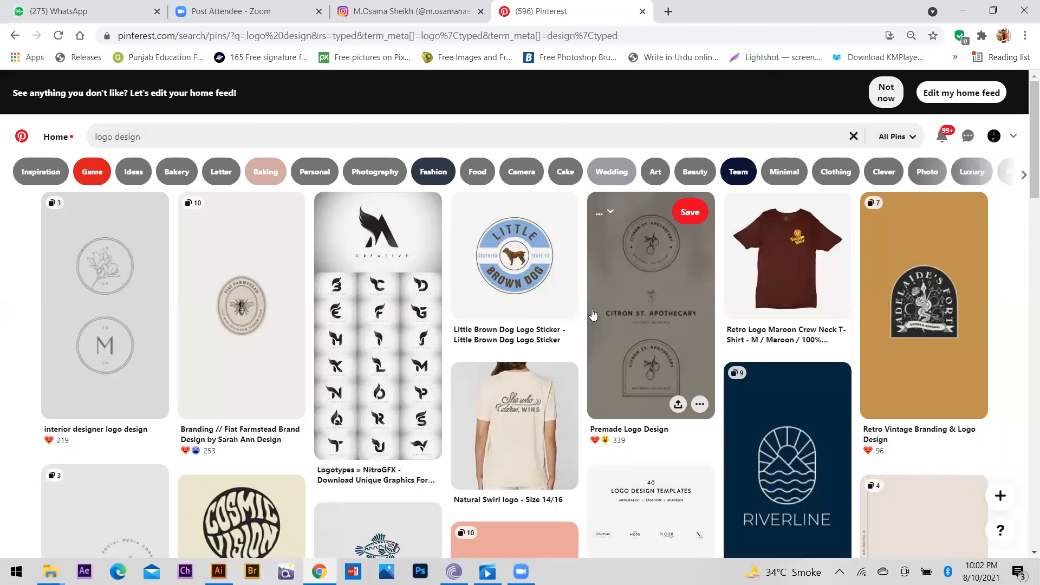
Step: Open the pin with the black circular monogram from the logo design results, view it and return to the results
scroll(583, 320, "down", 2)
scroll(442, 417, "down", 3)
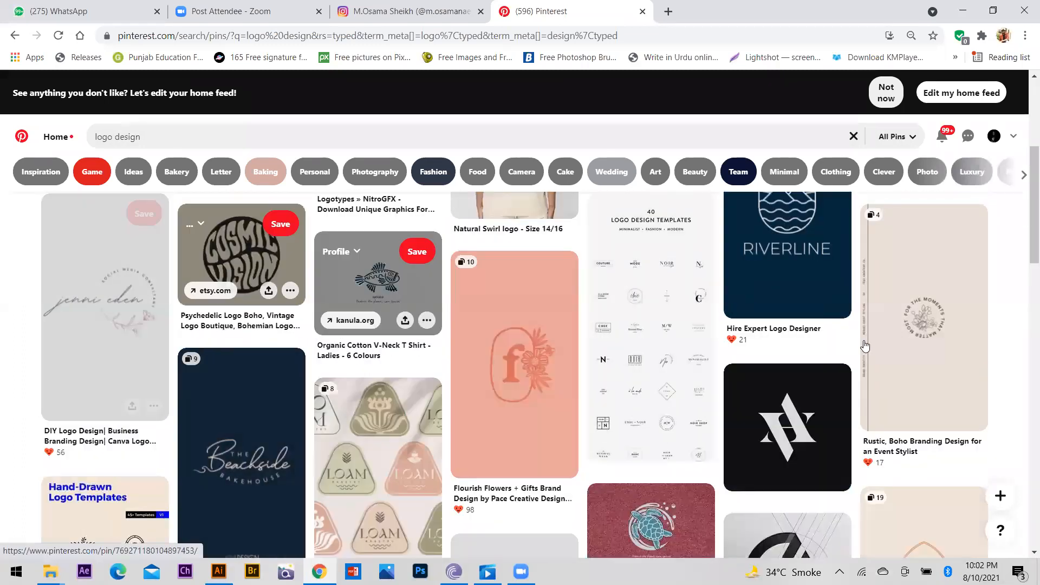
scroll(901, 352, "down", 3)
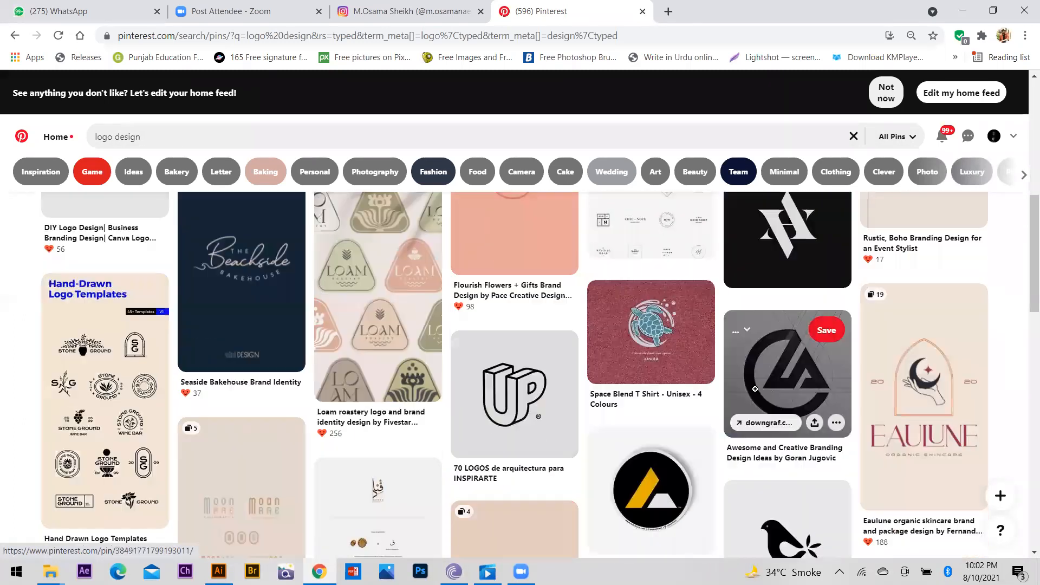
left_click(754, 389)
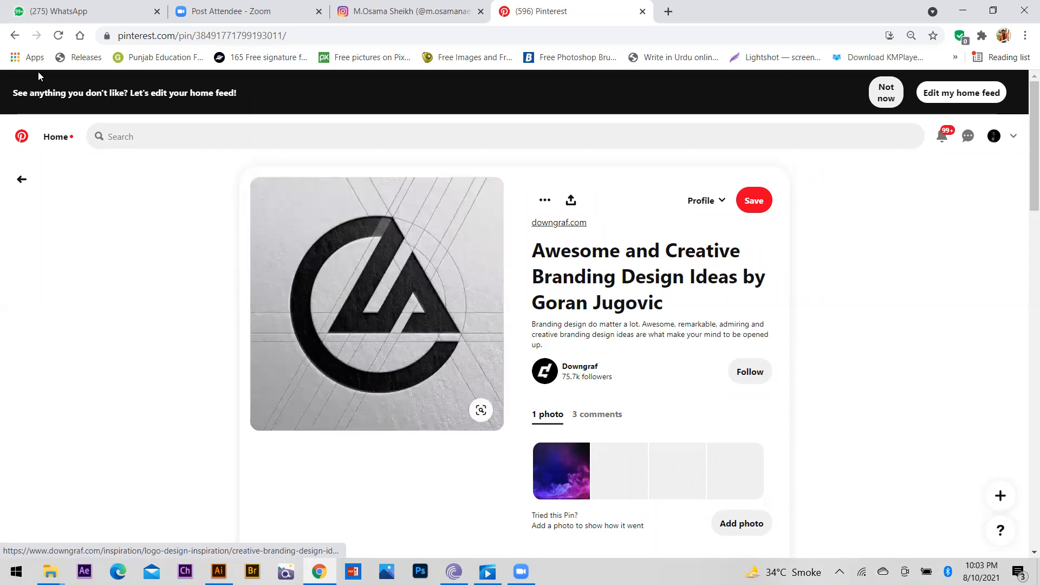
left_click(15, 35)
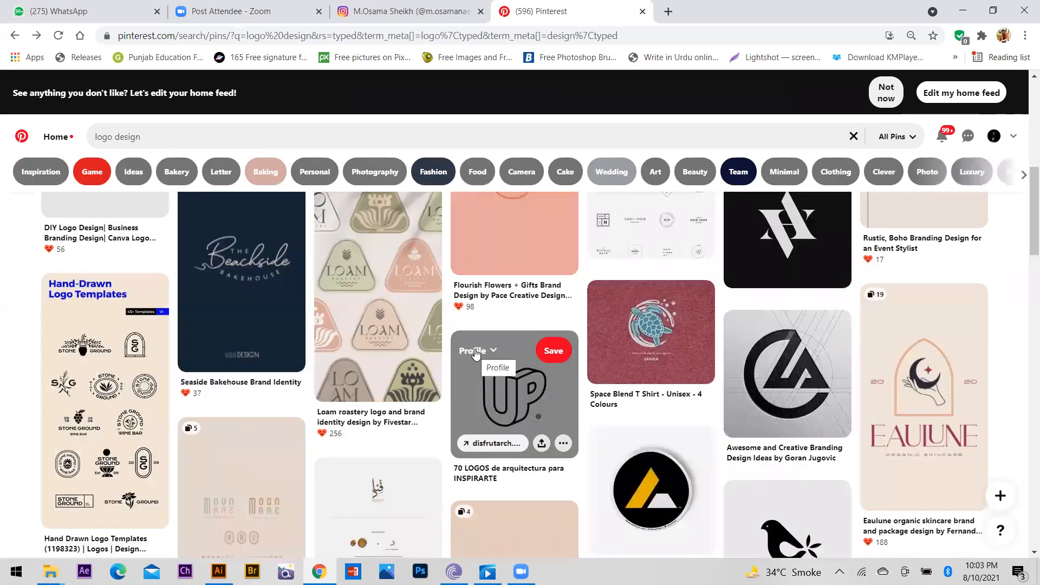
Step: Examine the Pinterest logo design results for further logo styles and branding references
scroll(568, 325, "down", 2)
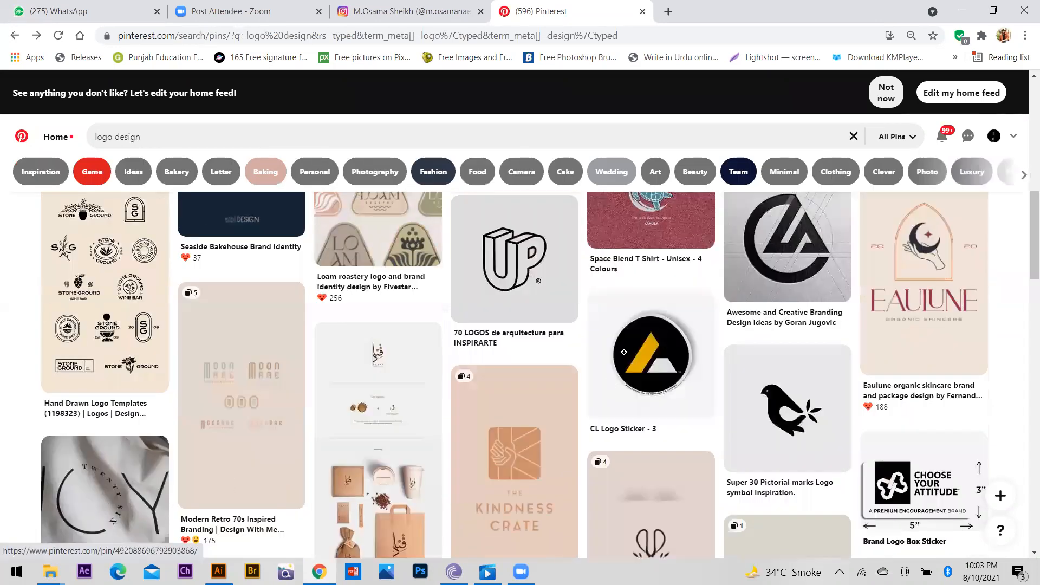
scroll(487, 303, "down", 3)
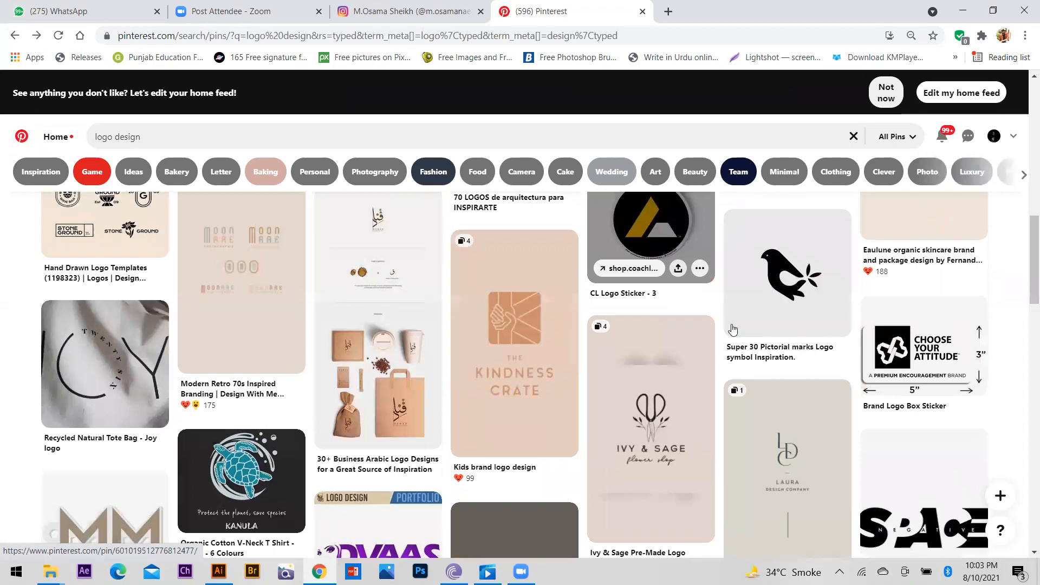
scroll(244, 336, "down", 3)
scroll(258, 332, "down", 2)
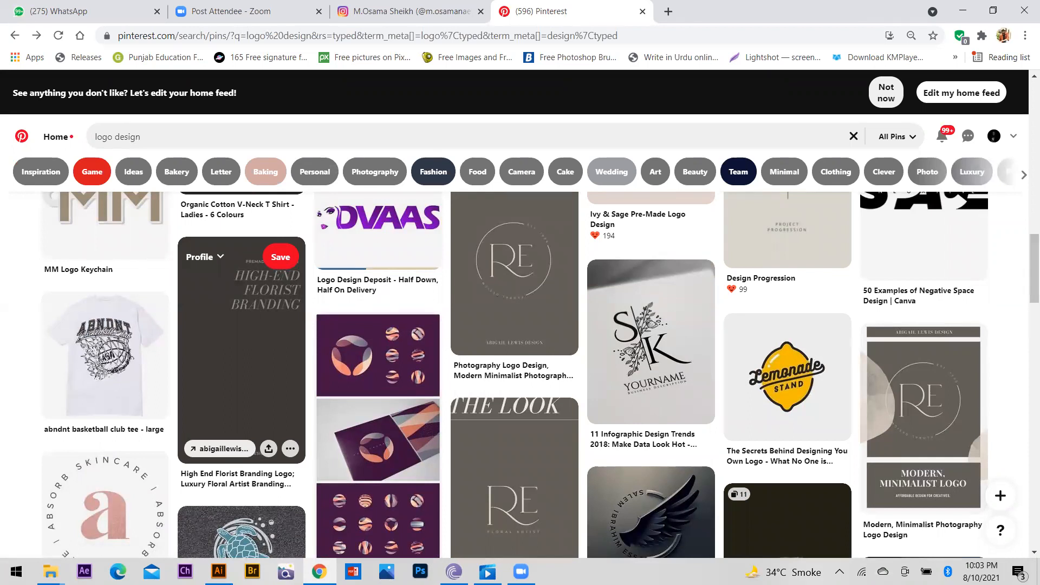
scroll(542, 411, "down", 2)
scroll(766, 363, "up", 2)
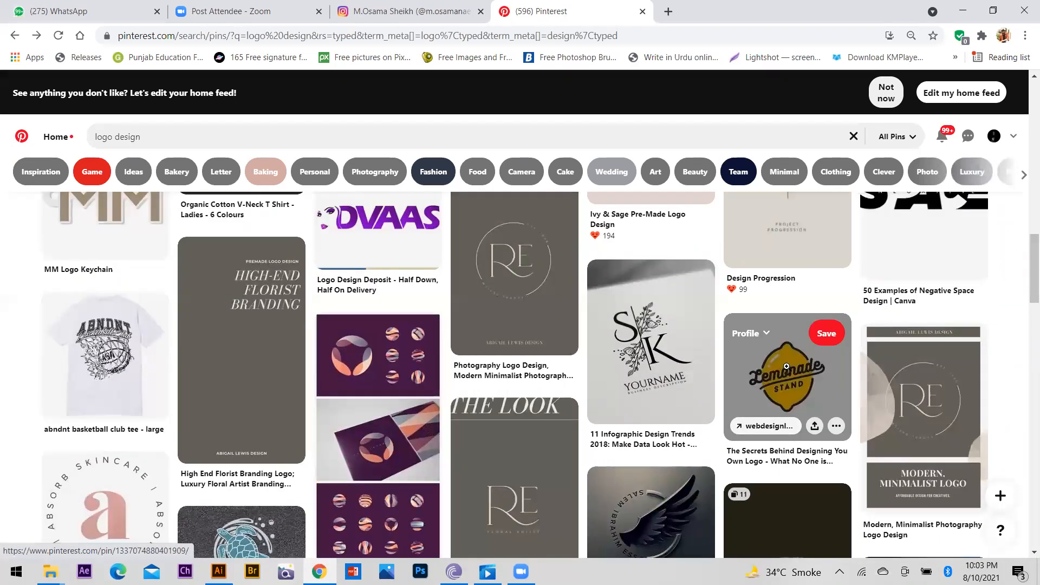
scroll(807, 364, "down", 1)
scroll(806, 365, "down", 2)
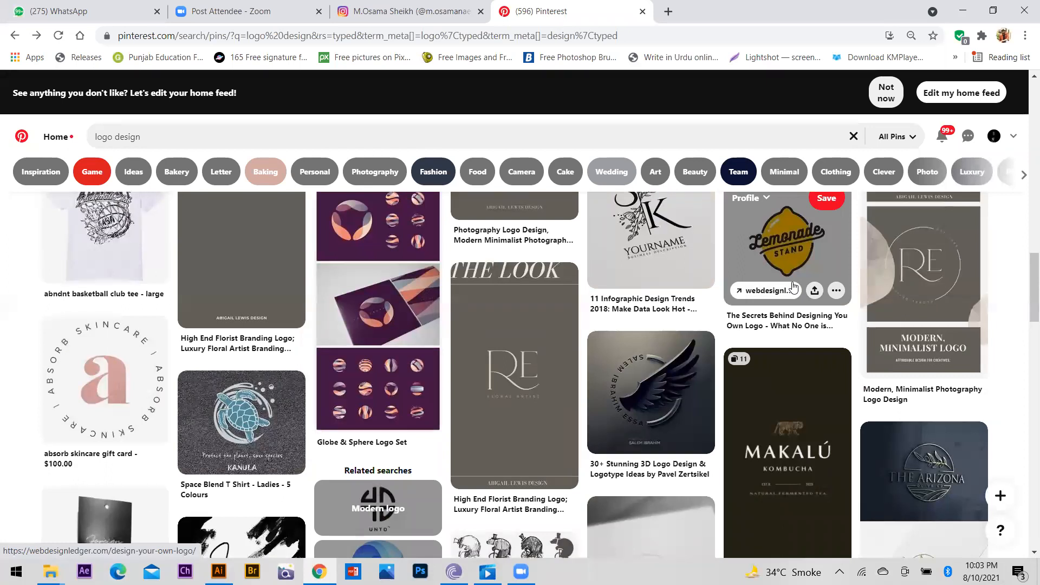
scroll(903, 366, "down", 5)
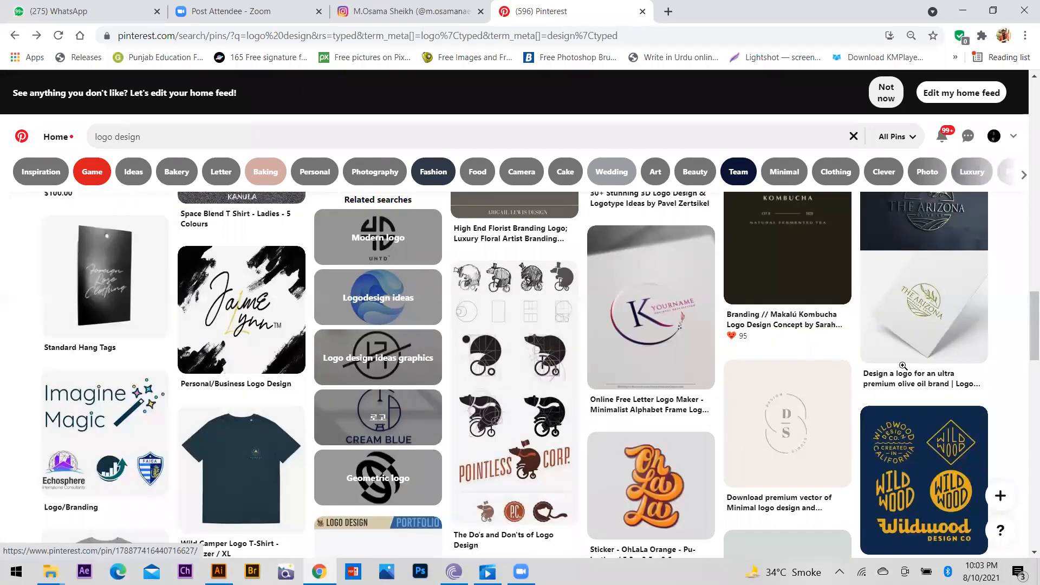
scroll(903, 367, "down", 2)
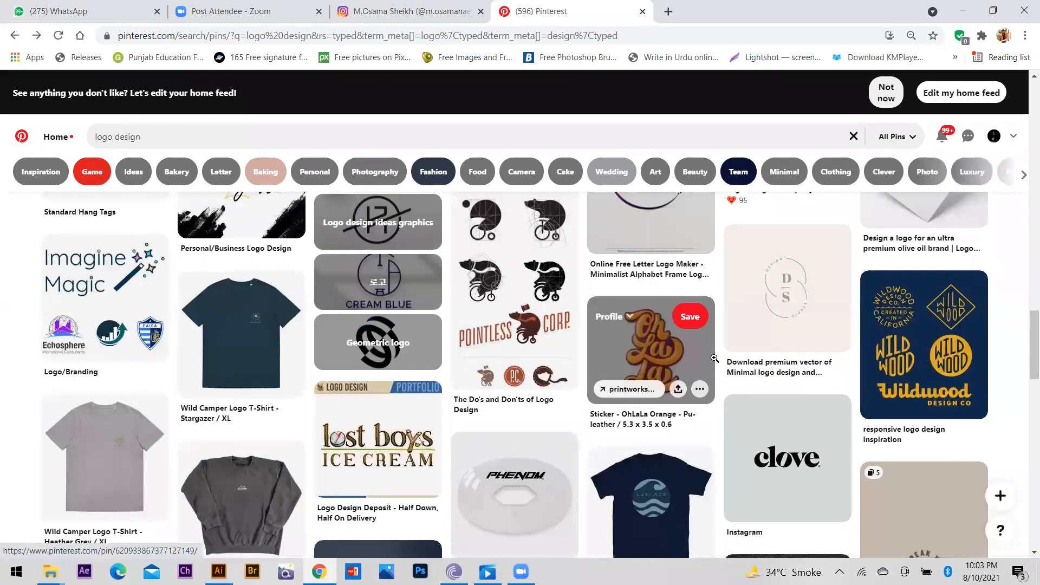
scroll(715, 358, "down", 5)
scroll(729, 342, "down", 4)
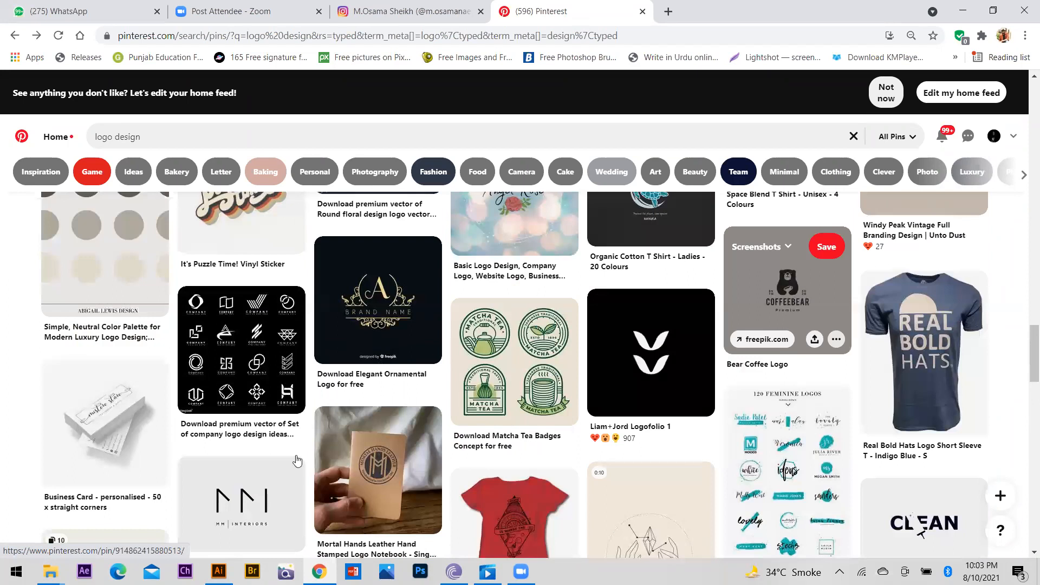
left_click(787, 466)
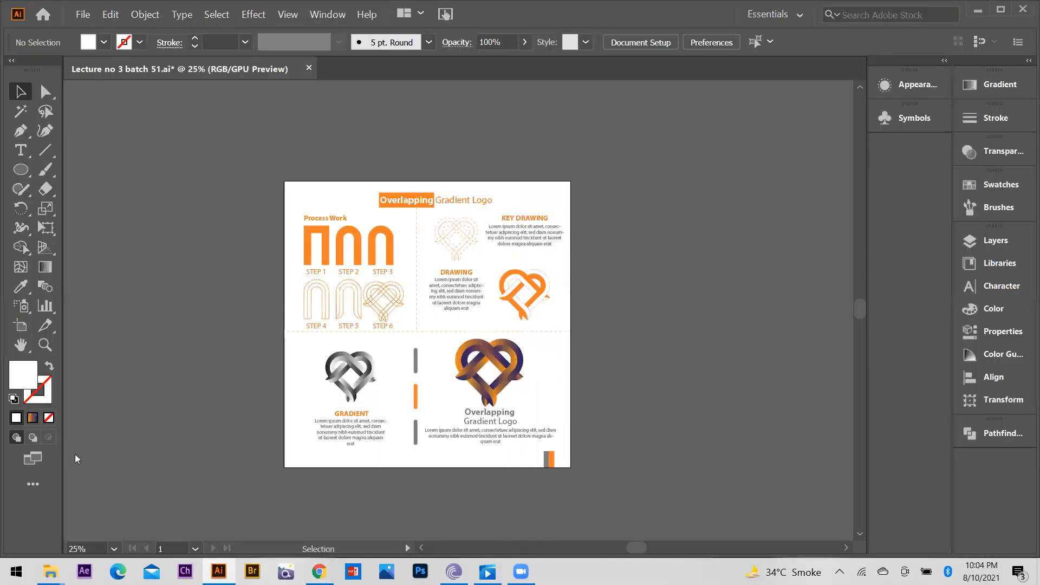
Step: Open the Class references folder from the desktop and place its All-Recipes-Color-combination image beside the logo sheet in Illustrator
key("super+d")
double_click(128, 29)
left_click(707, 7)
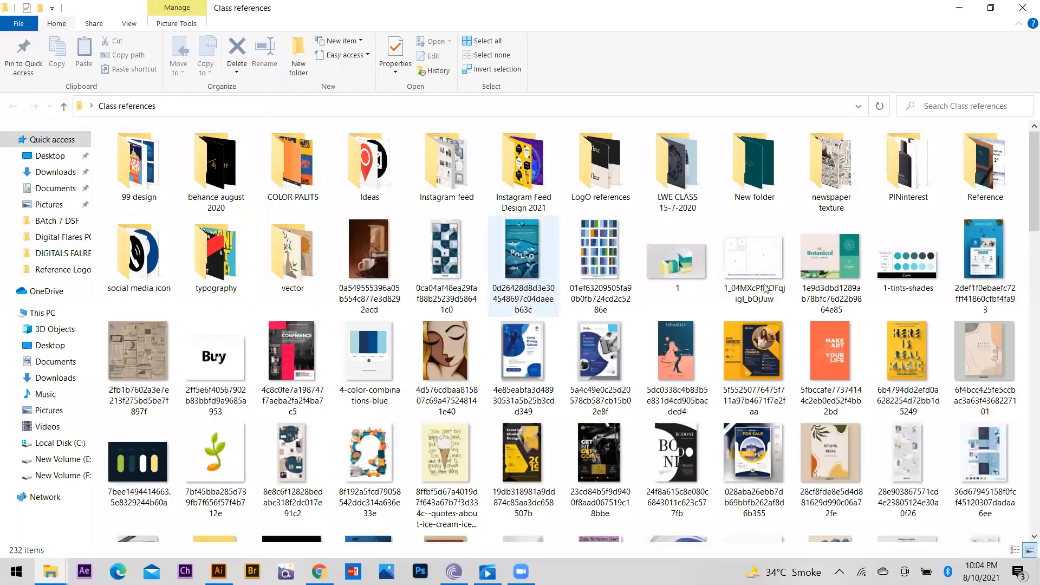
scroll(765, 289, "down", 5)
scroll(243, 314, "down", 5)
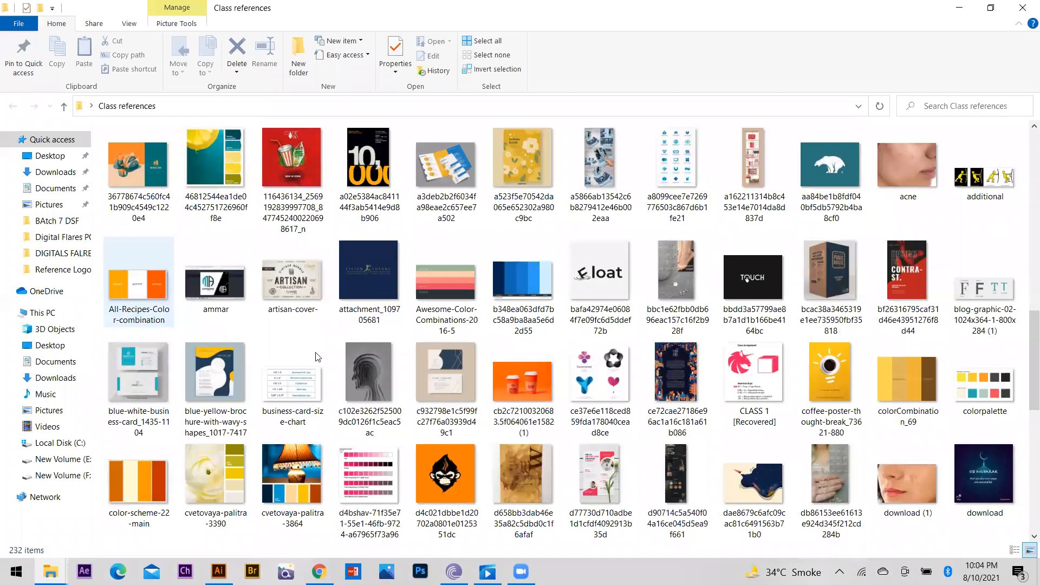
double_click(138, 283)
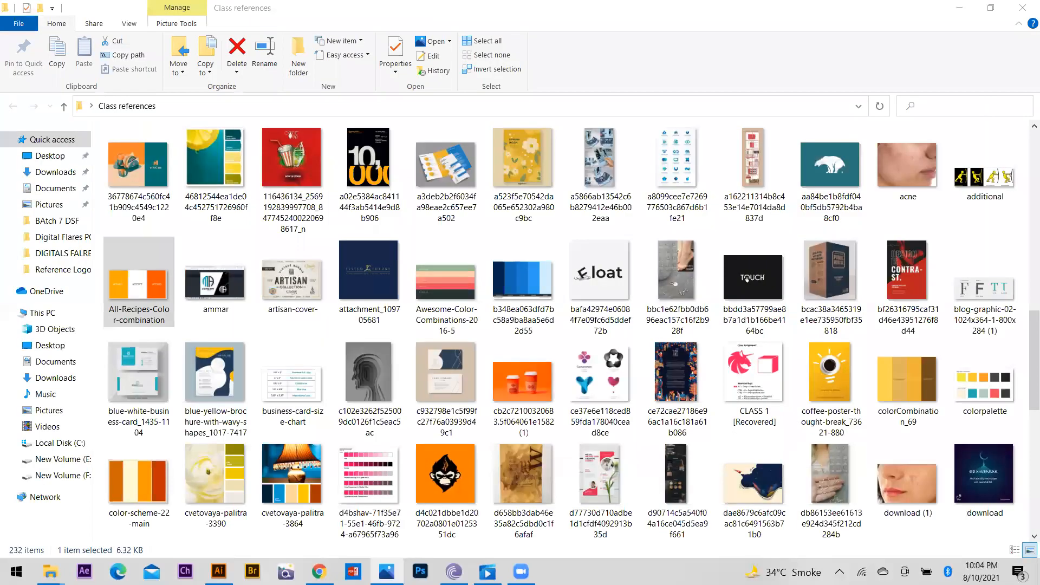
left_click_drag(138, 284, 650, 266)
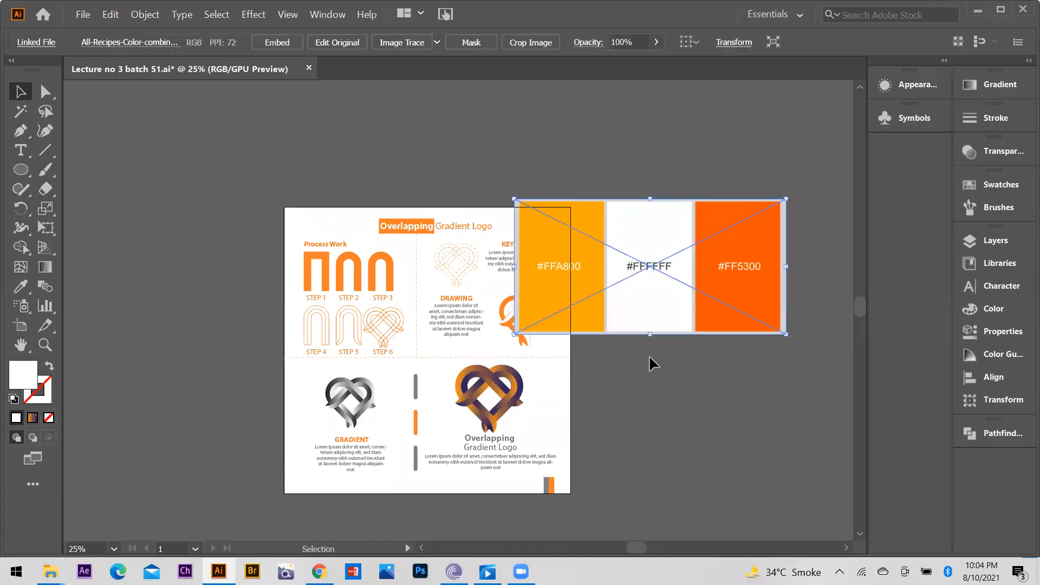
Step: Recolour the DRAWING heading with the Eyedropper, sampling the placed palette's swatches and ending on the #FF5300 orange
scroll(650, 359, "up", 1)
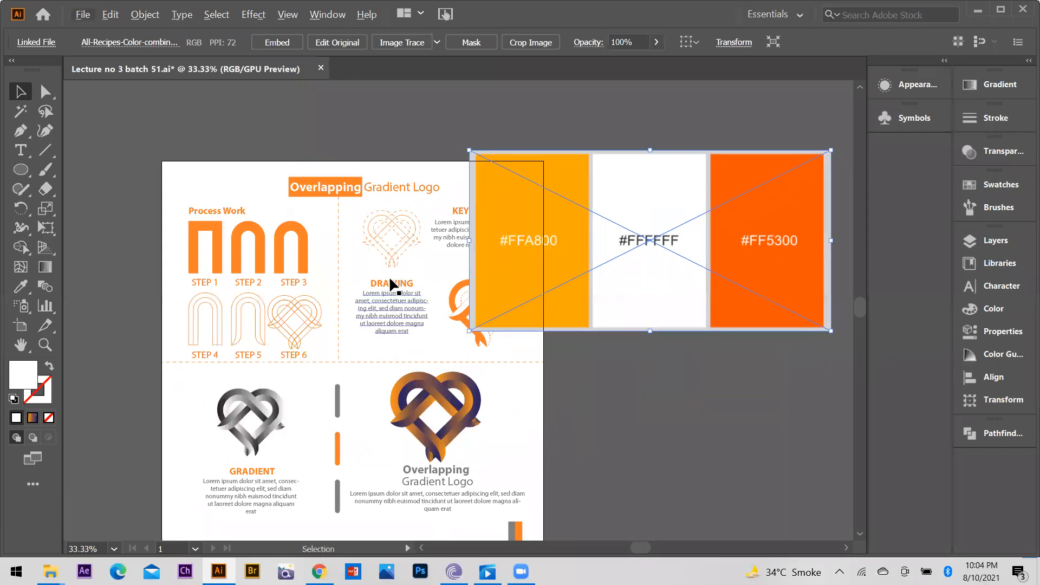
left_click(391, 282)
key("i")
left_click(544, 216)
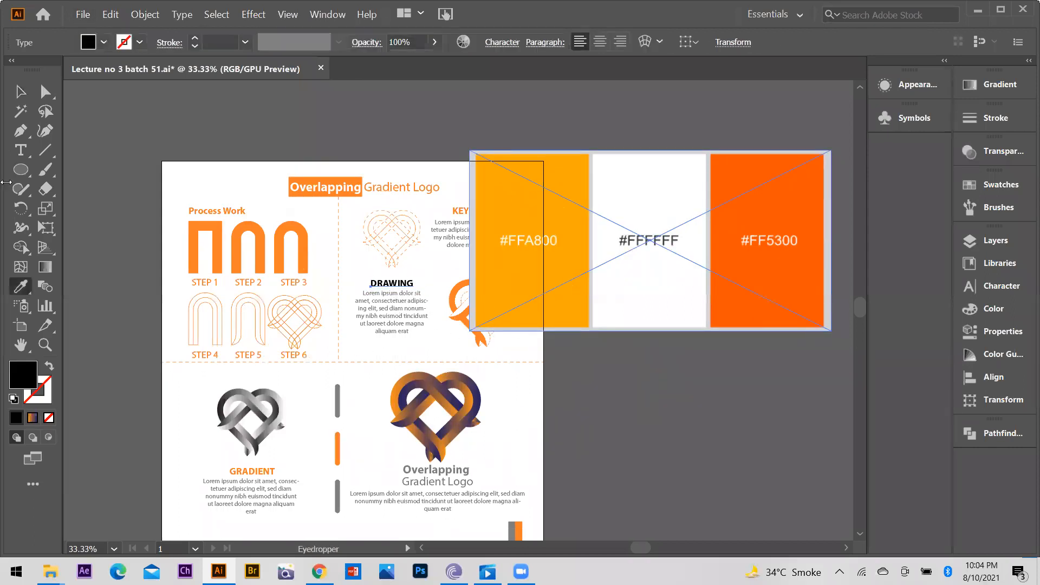
key("v")
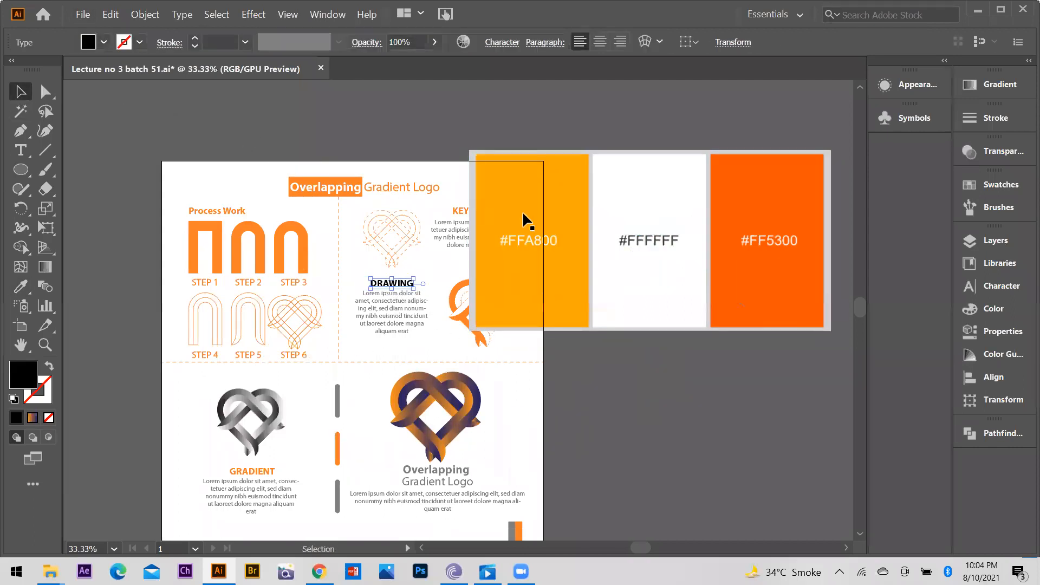
key("i")
left_click(505, 203)
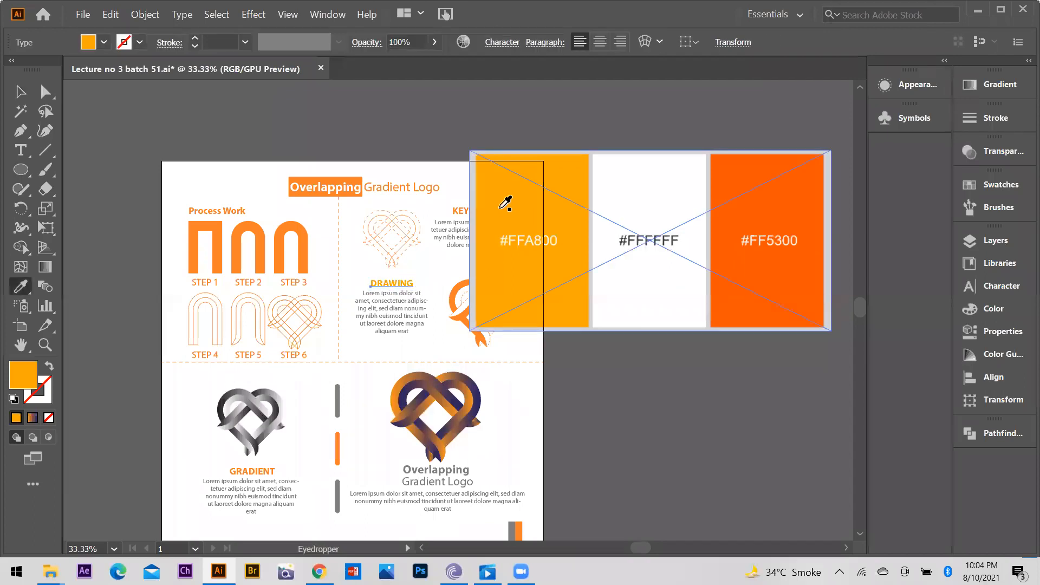
left_click(772, 187)
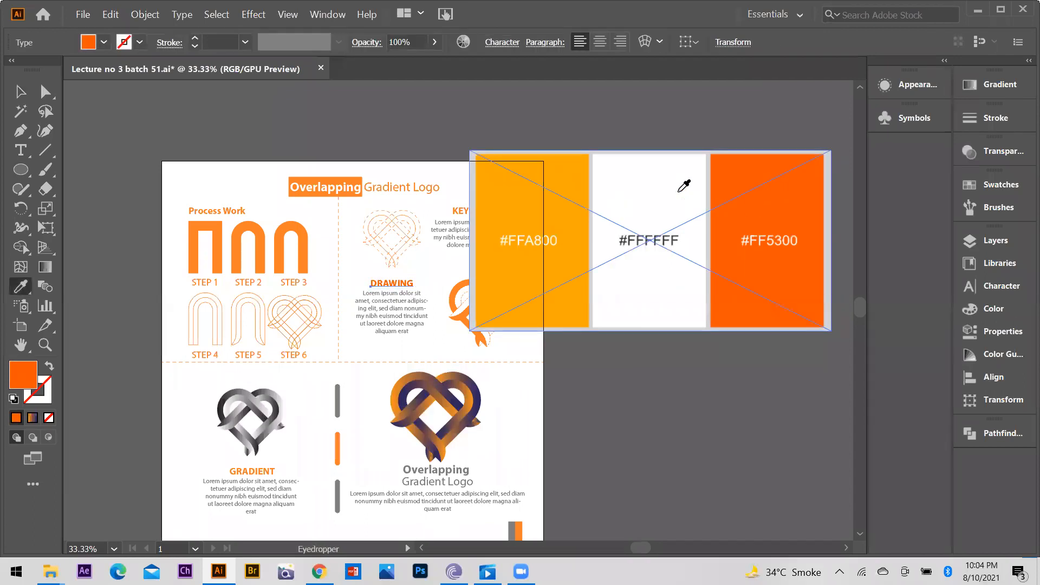
left_click(652, 200)
left_click(785, 219)
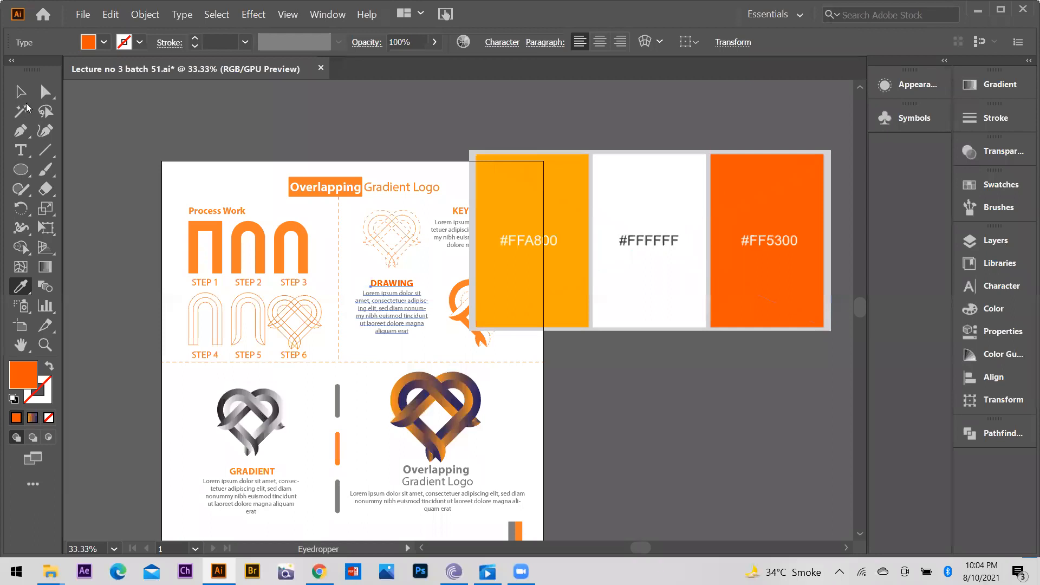
Step: Select the placed colour palette image and delete it from the logo document
key("v")
left_click_drag(684, 254, 686, 260)
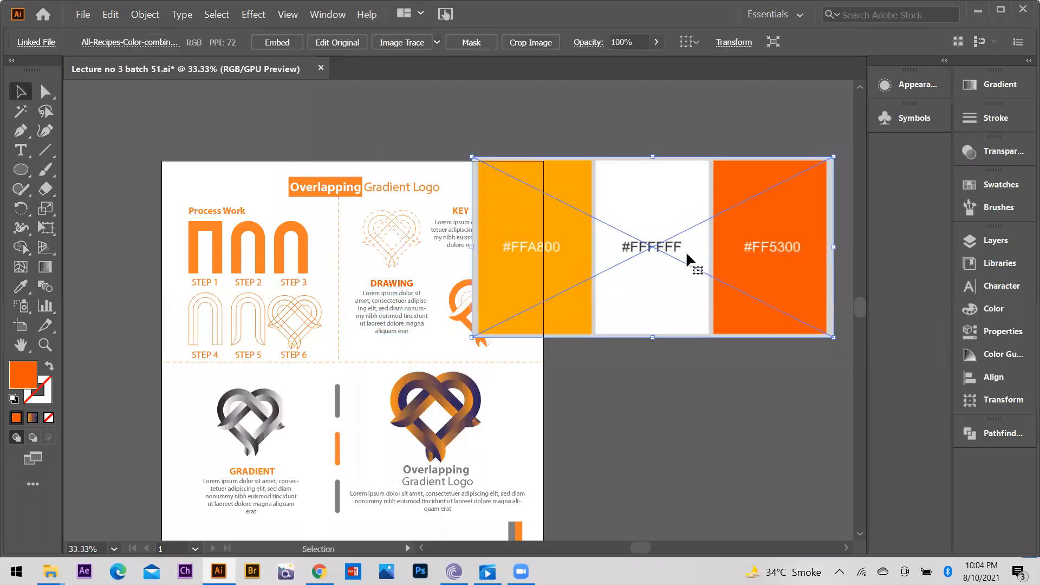
key("Delete")
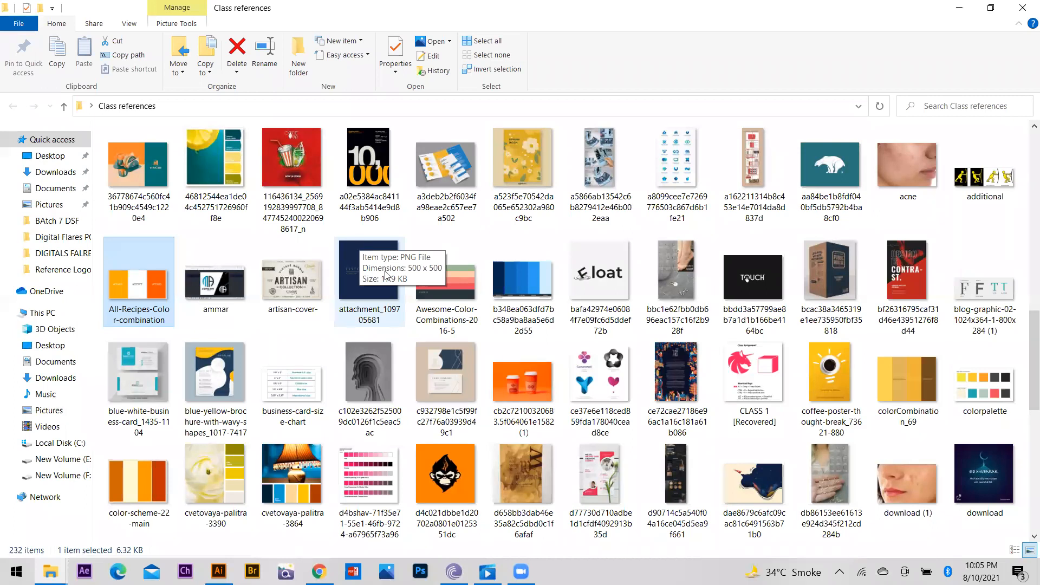
Step: Look through the remaining images in the Class references folder and return to the desktop
scroll(499, 427, "down", 5)
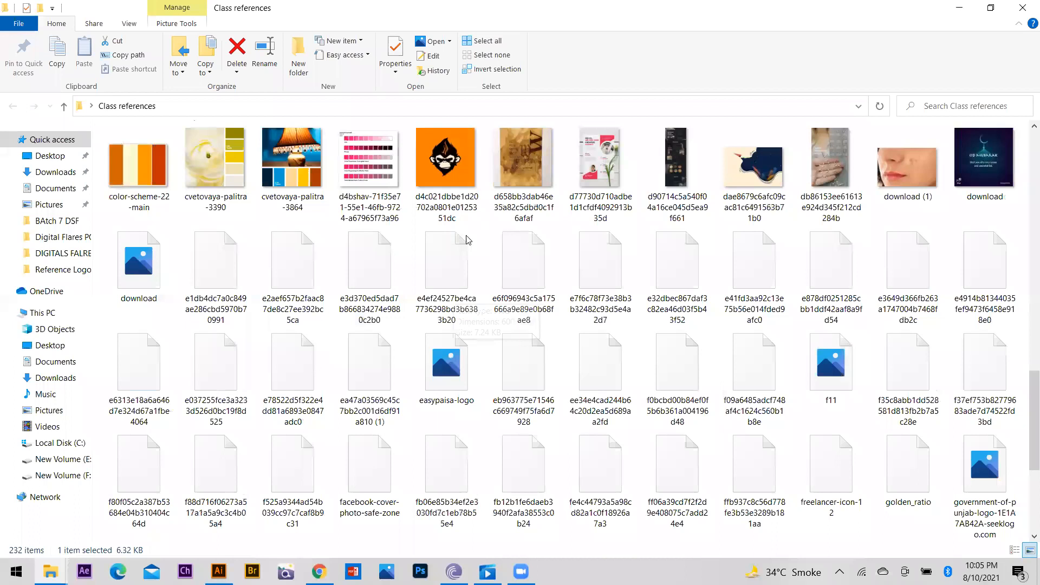
scroll(552, 259, "down", 3)
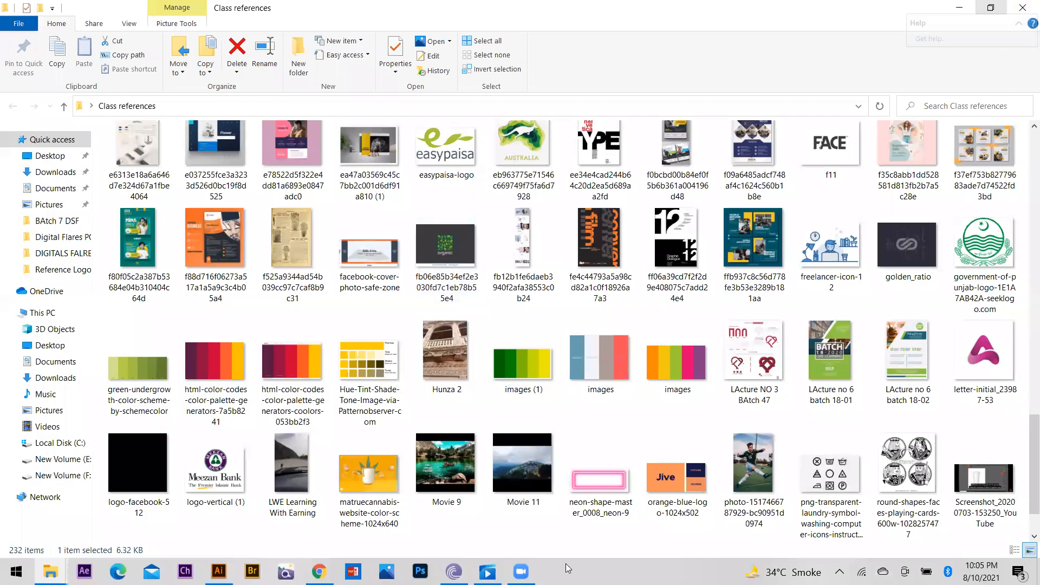
key("super+d")
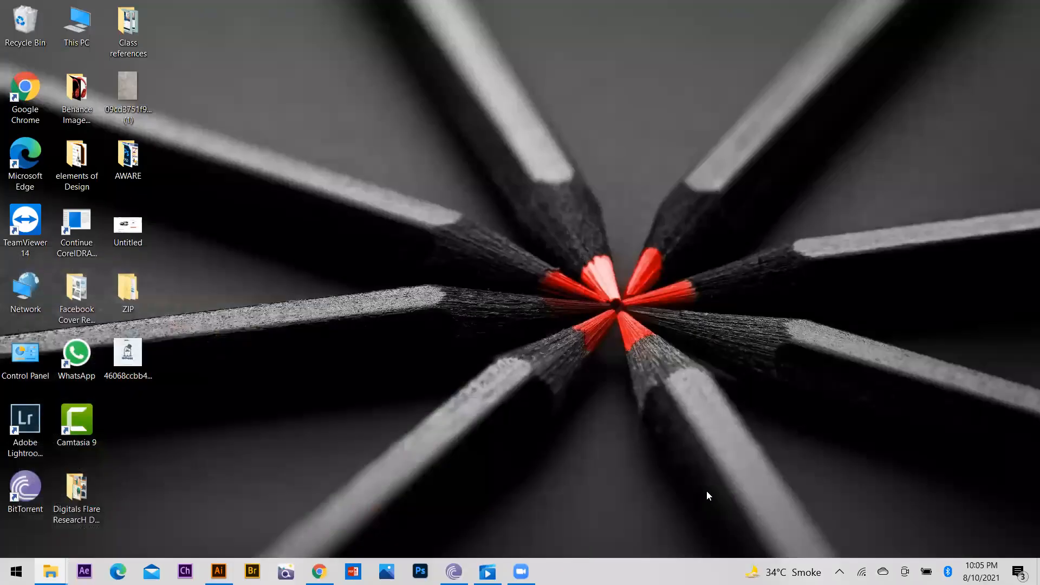